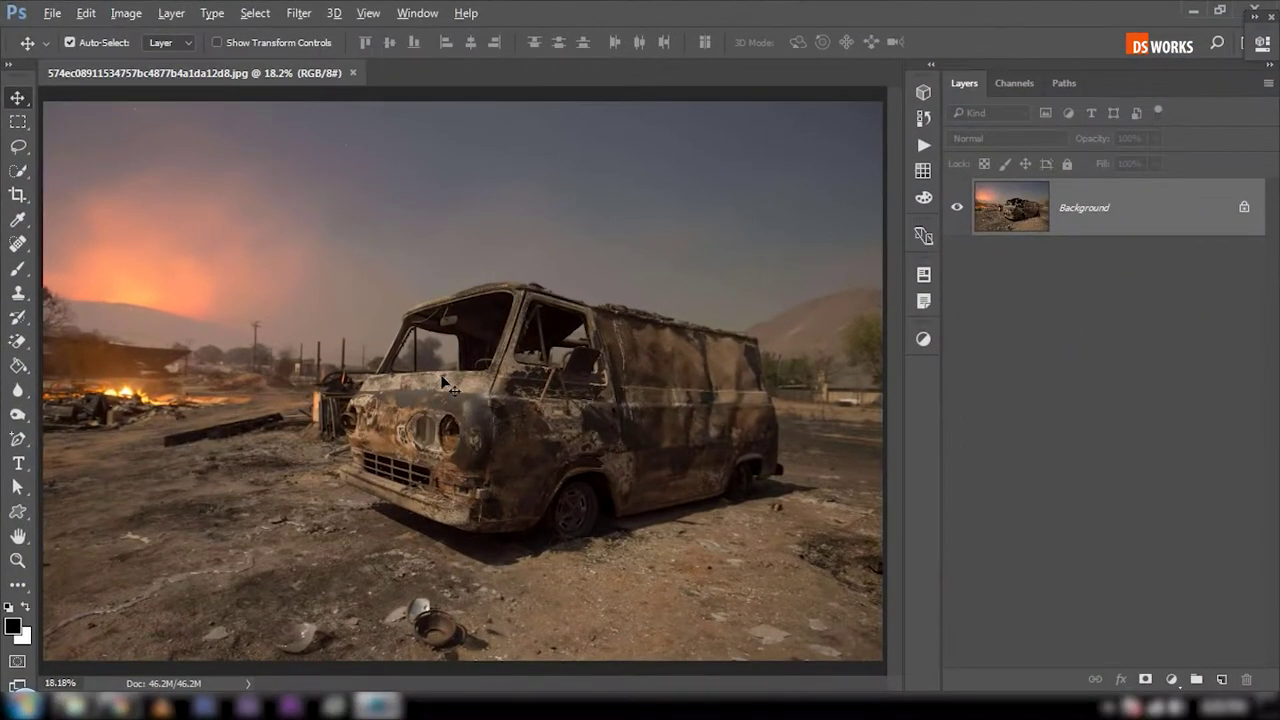
Step: Zoom the canvas from 18.2% to about 92%, centred on the van's windshield
scroll(466, 350, "up", 5)
Step: Outline the windshield and side-window openings with the Polygonal Lasso in Add mode
left_click(18, 146)
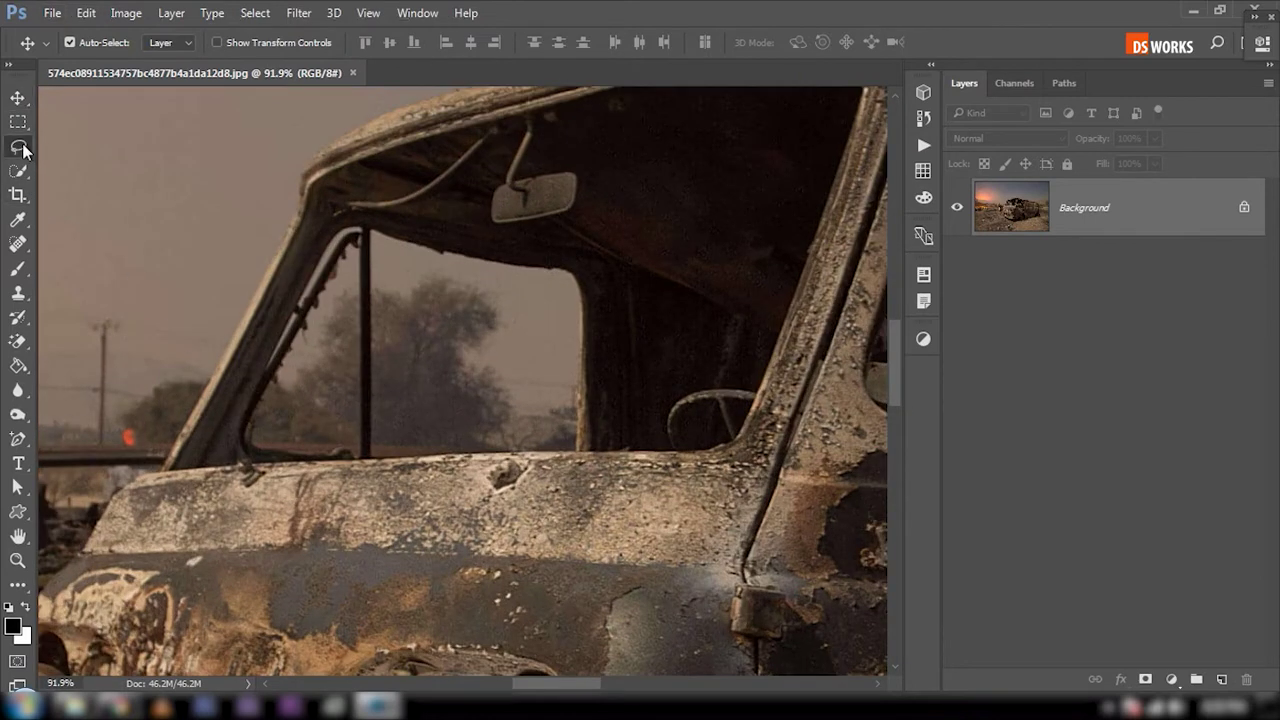
left_click(100, 163)
left_click(101, 43)
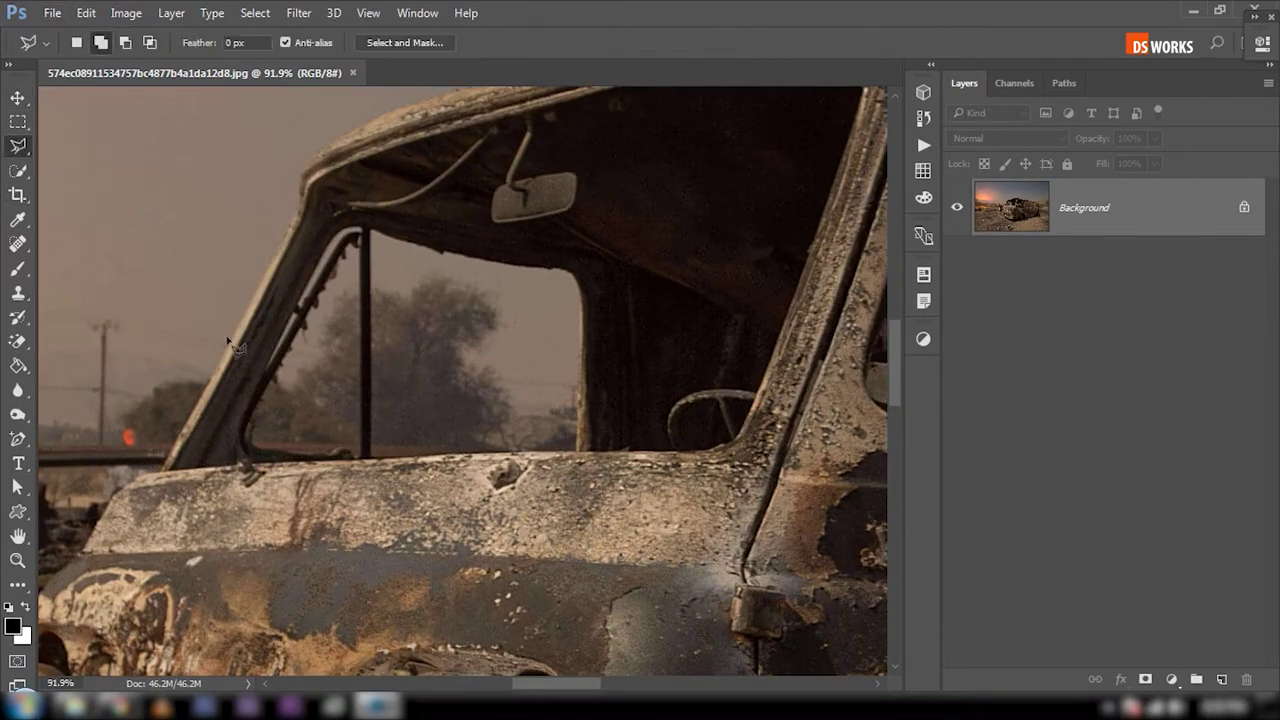
scroll(237, 348, "up", 3)
left_click_drag(297, 423, 350, 468)
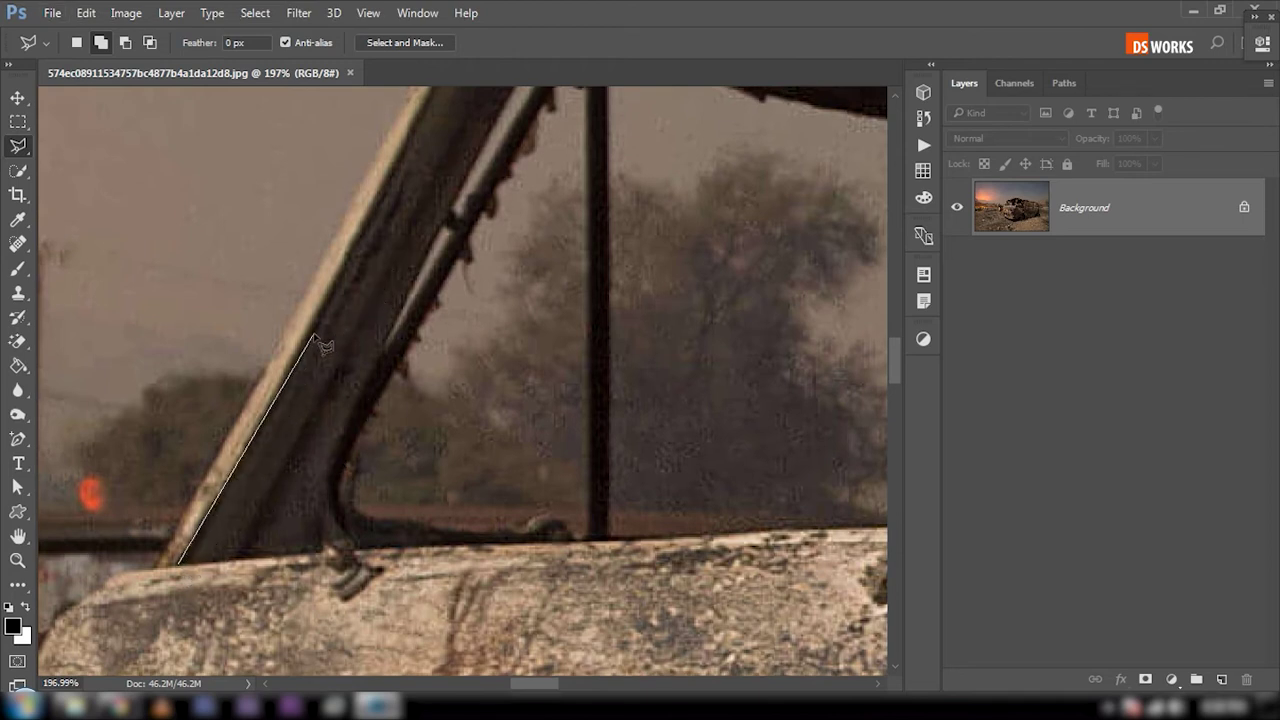
left_click(402, 162)
left_click_drag(402, 162, 274, 492)
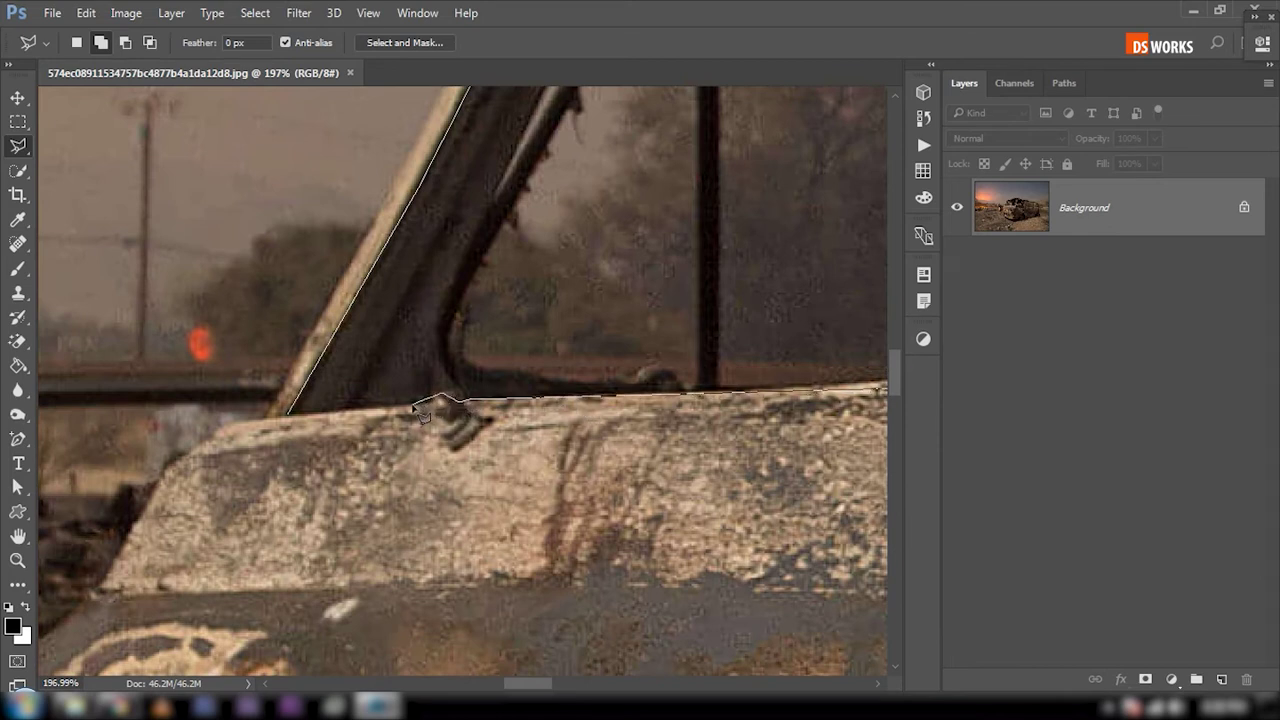
double_click(327, 423)
scroll(500, 380, "down", 6, "alt")
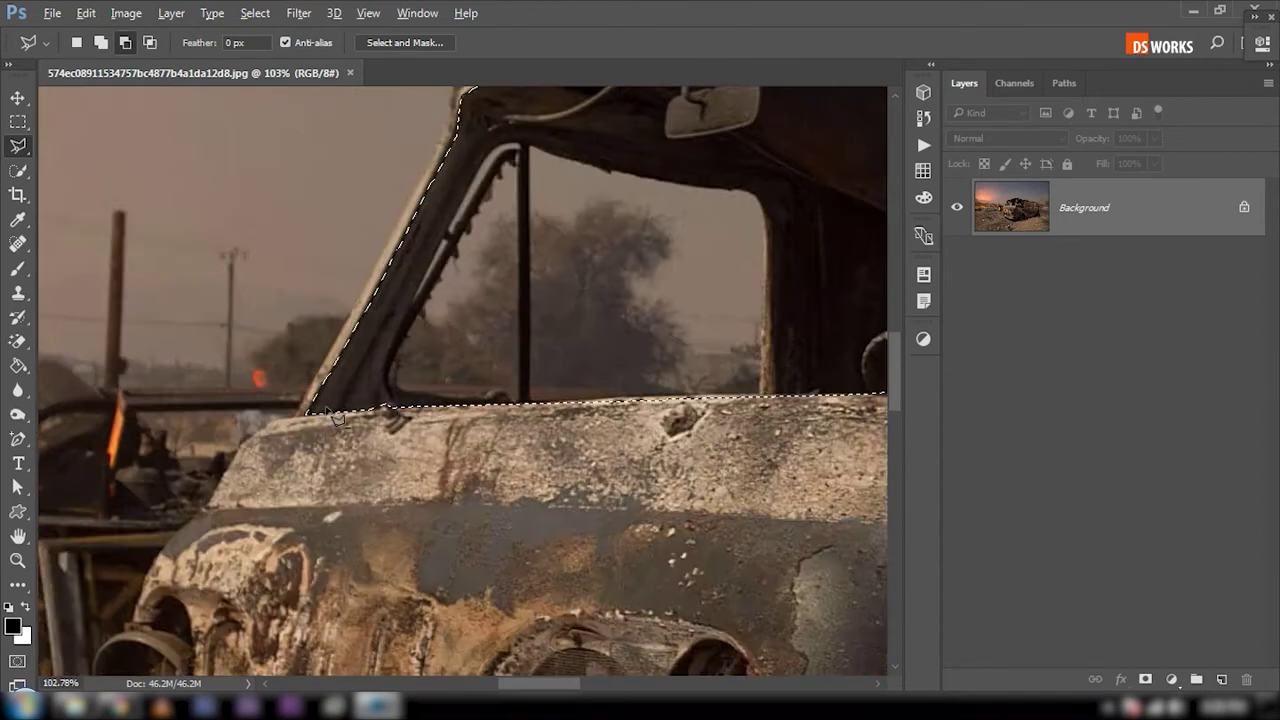
scroll(600, 355, "up", 5, "alt")
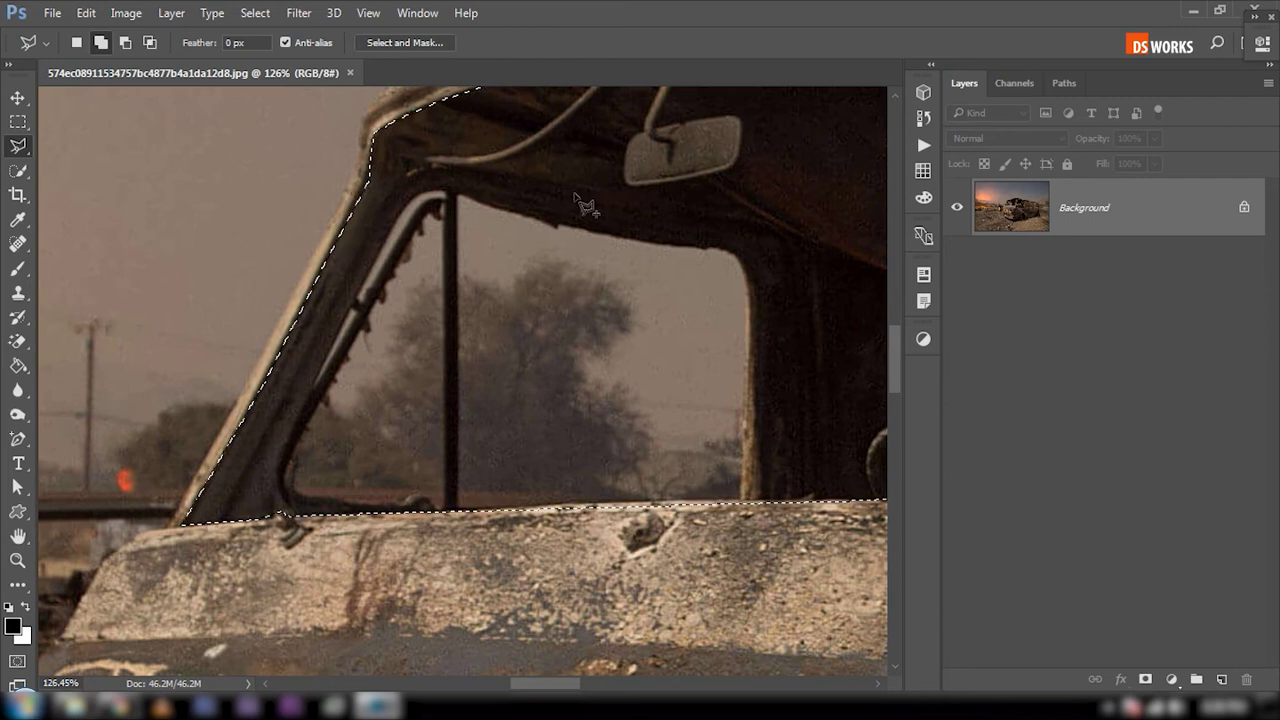
Step: Subtract the windshield pillar from the selection with an Alt lasso outline
key("alt")
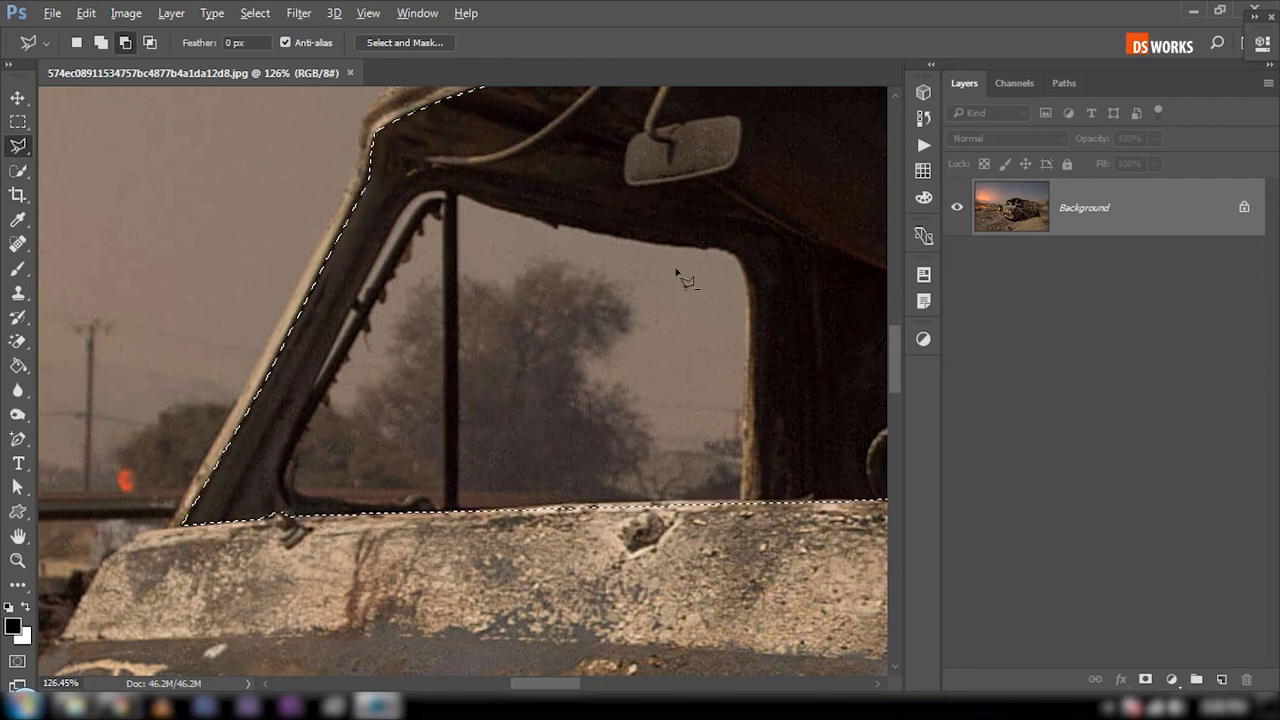
scroll(735, 505, "up", 3, "alt")
scroll(735, 505, "up", 3, "alt")
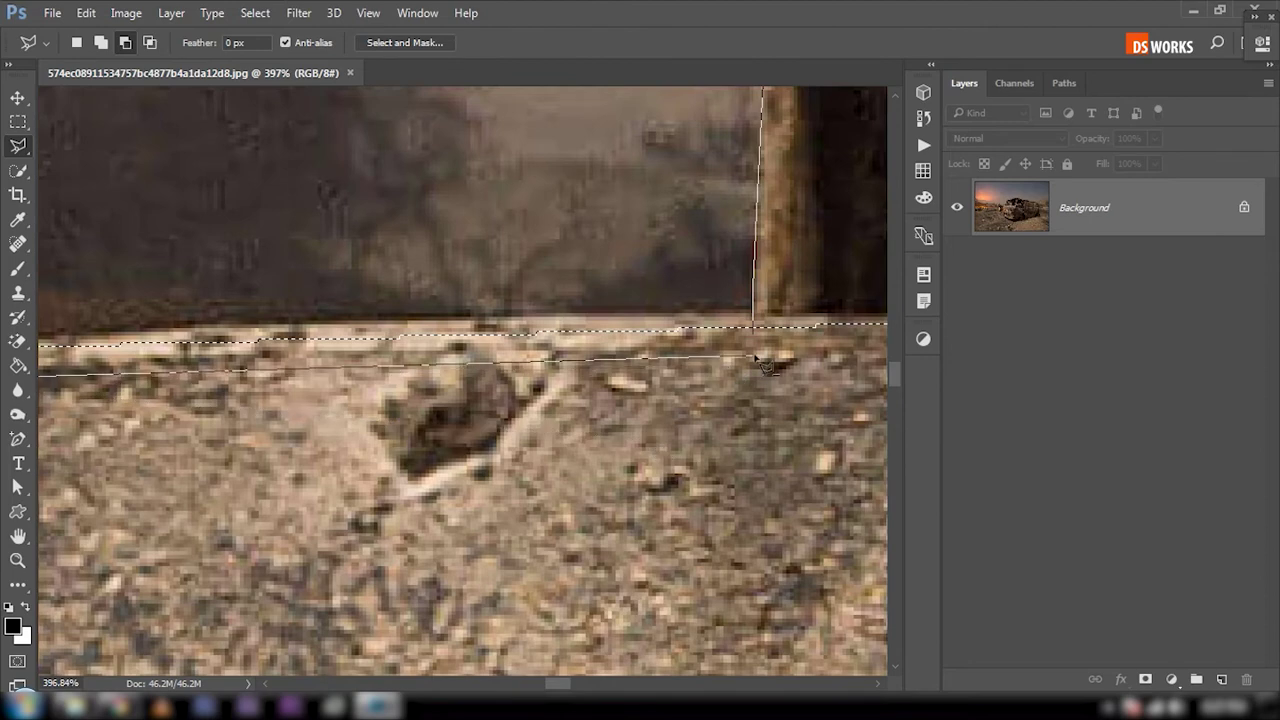
double_click(733, 375)
scroll(760, 365, "down", 5)
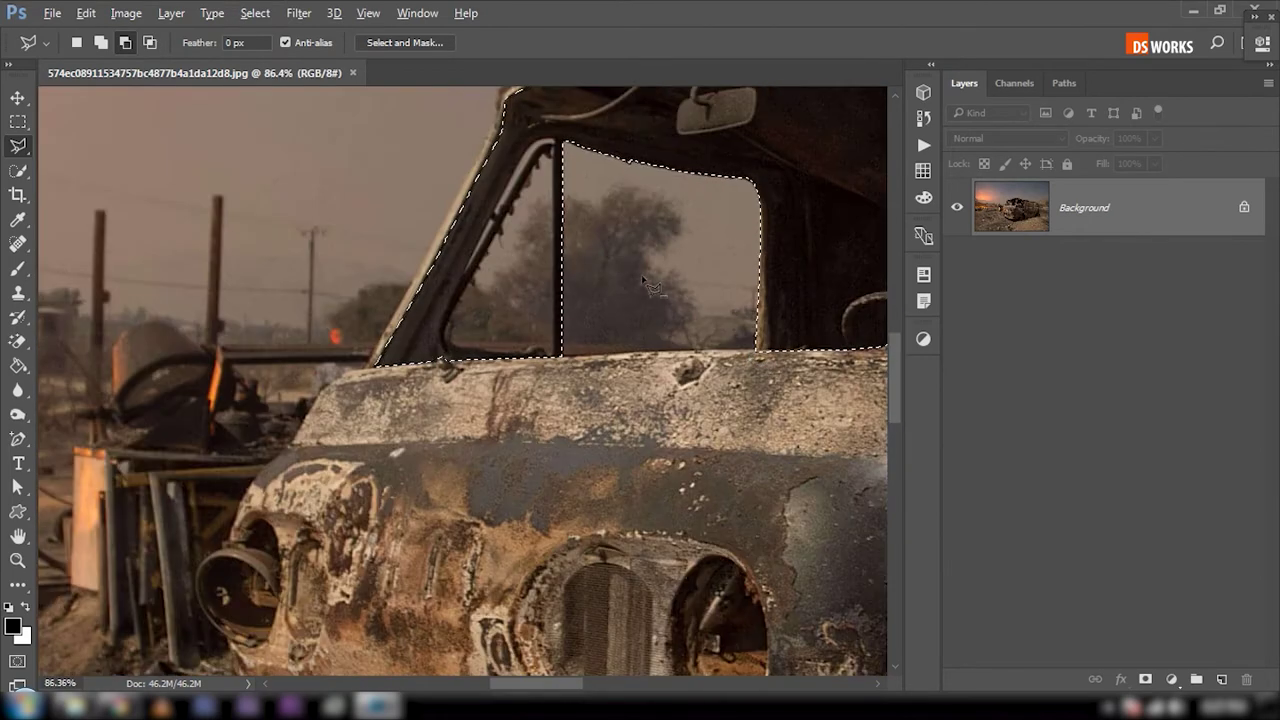
scroll(760, 365, "up", 5)
scroll(607, 378, "up", 1)
Step: Subtract the vertical post between the windows from the selection
left_click(698, 430)
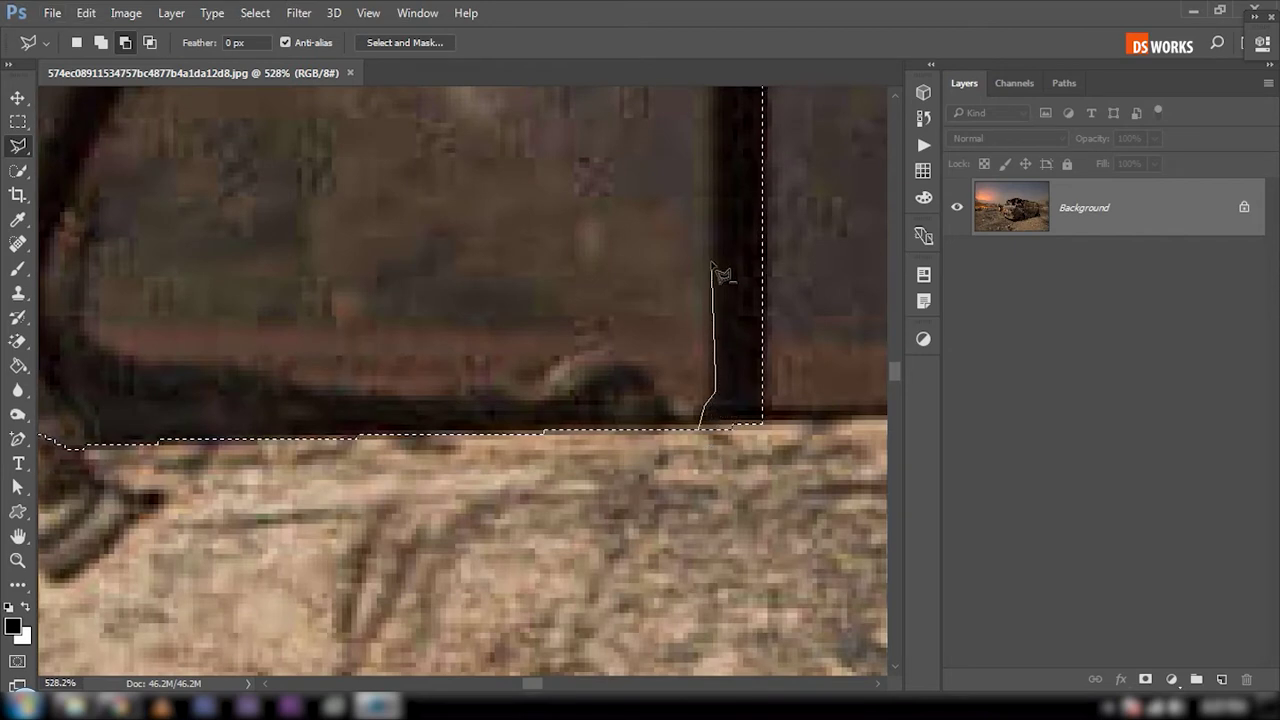
scroll(714, 268, "up", 3)
scroll(728, 252, "up", 3)
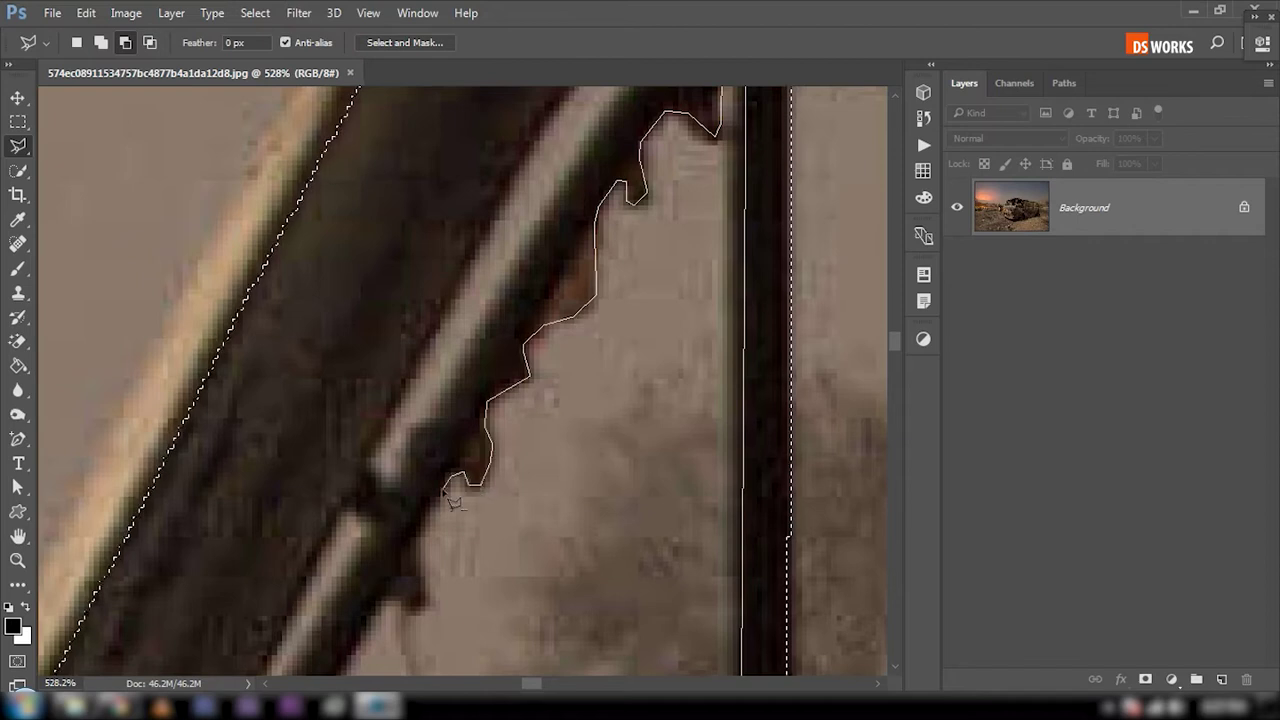
scroll(500, 385, "down", 1)
scroll(528, 314, "down", 1)
scroll(515, 300, "down", 1)
scroll(440, 320, "down", 1)
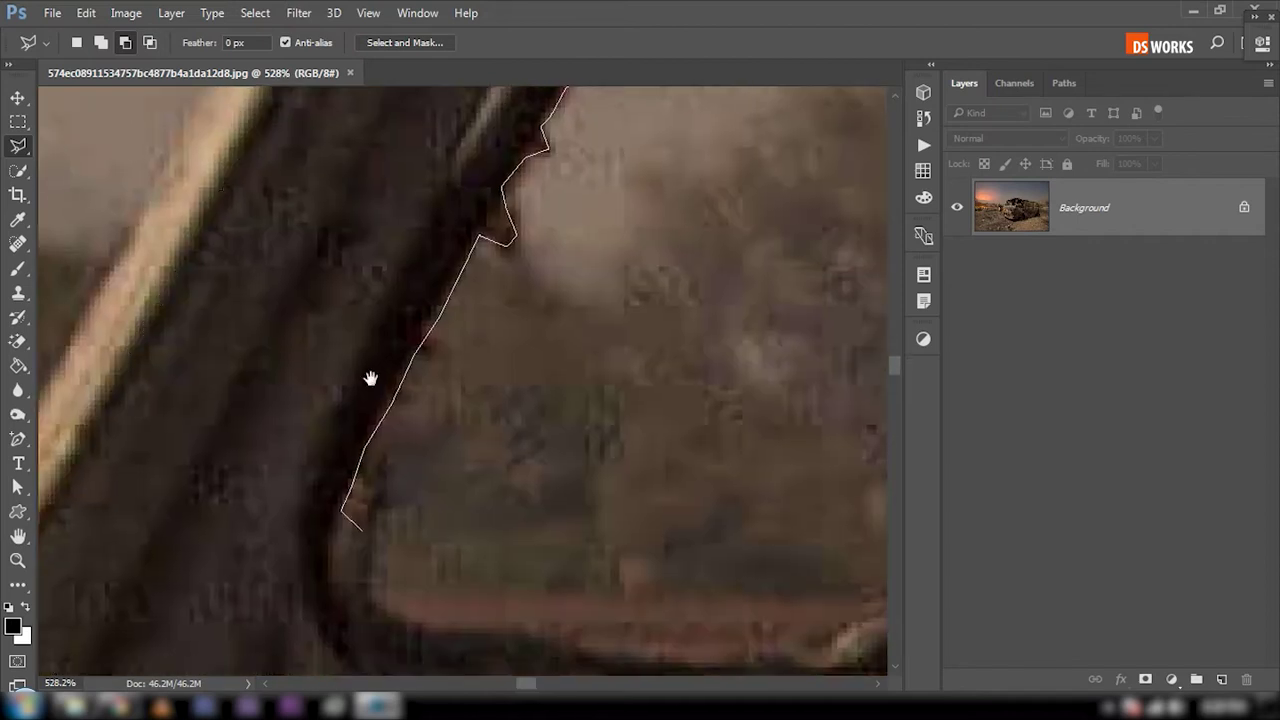
scroll(371, 371, "down", 2)
scroll(714, 443, "right", 2)
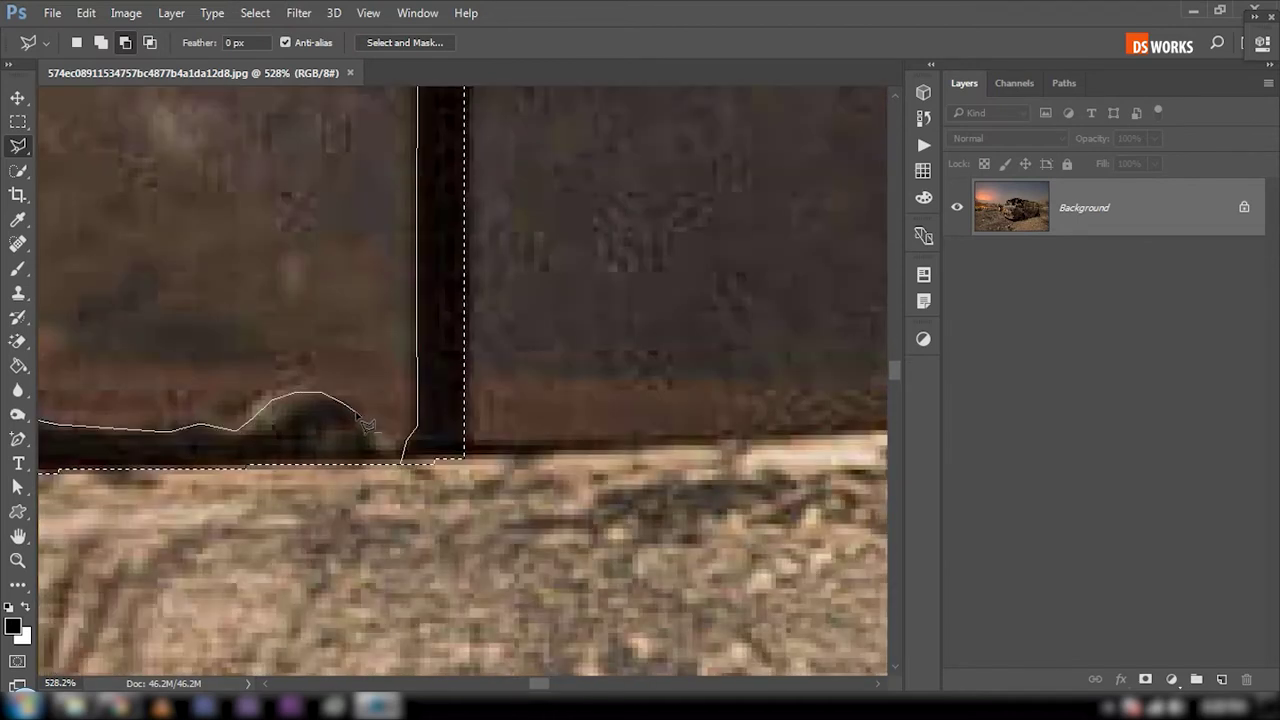
double_click(408, 483)
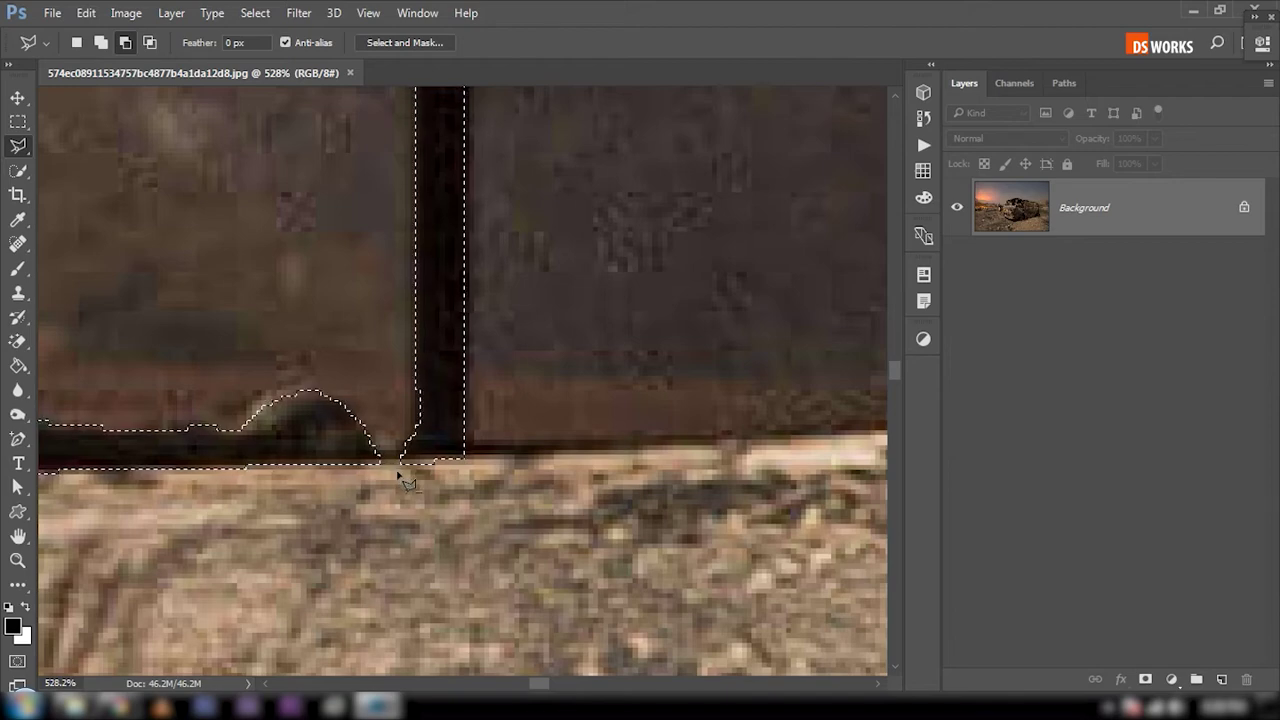
scroll(400, 450, "down", 5)
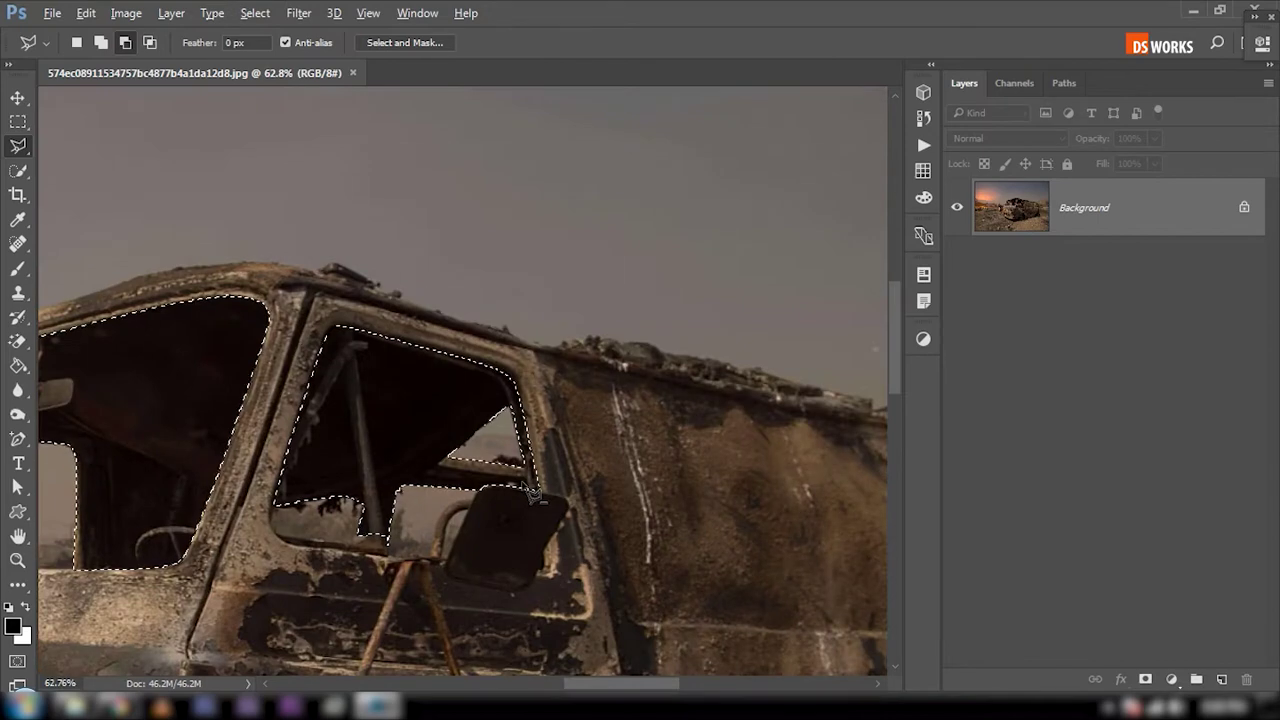
scroll(561, 443, "down", 3)
scroll(640, 460, "down", 3)
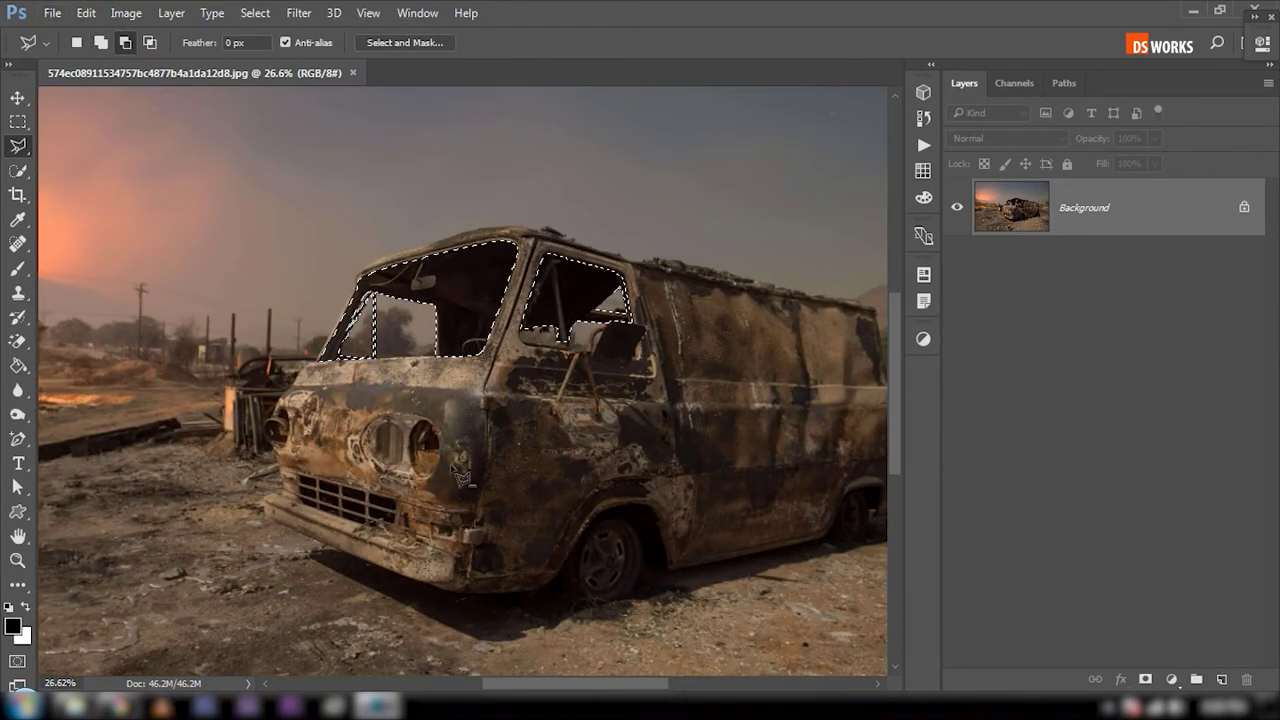
Step: Lasso the round headlight openings and front grille slots into the selection
scroll(370, 482, "up", 3)
scroll(370, 482, "up", 2)
scroll(370, 482, "up", 2)
scroll(443, 371, "up", 1)
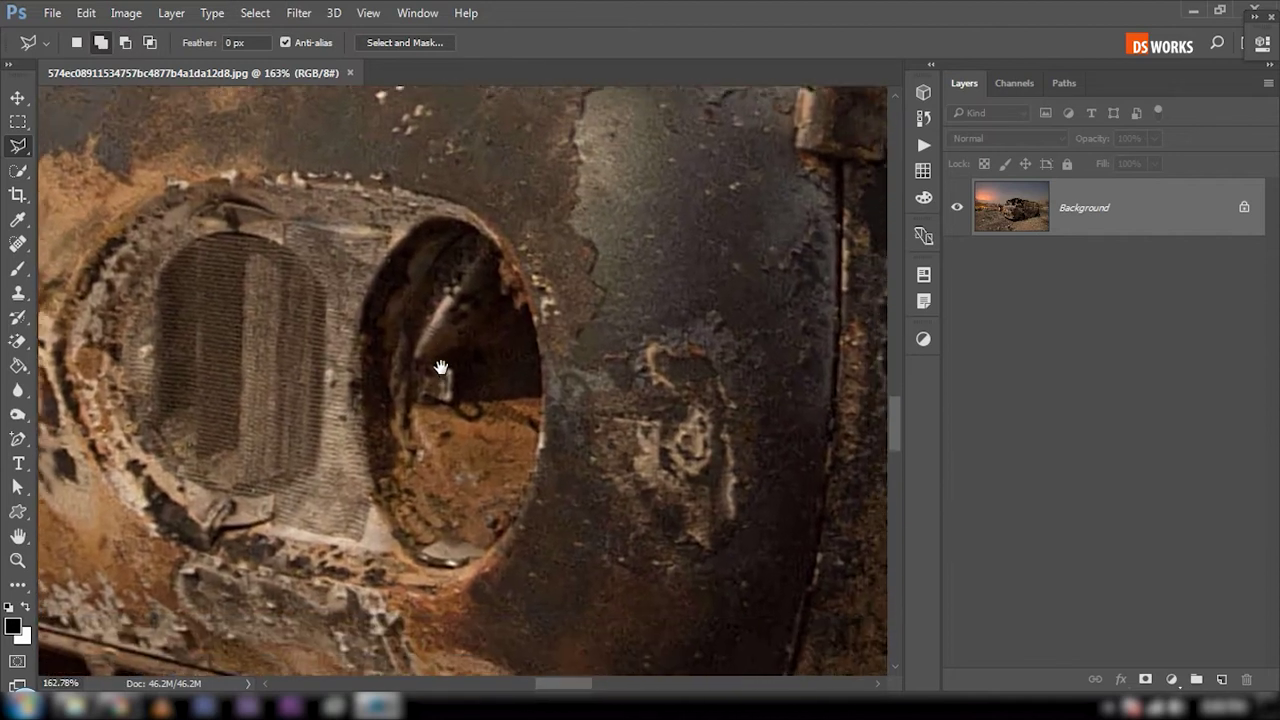
scroll(447, 377, "up", 2)
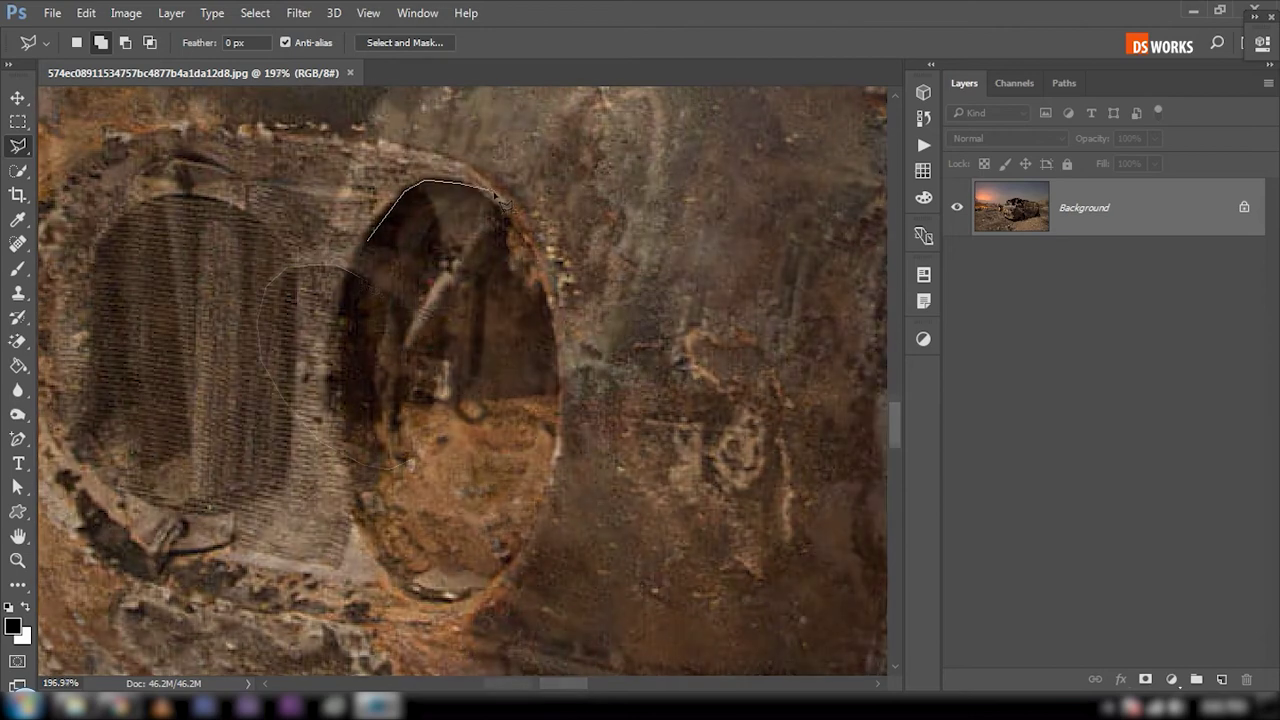
left_click_drag(467, 193, 412, 317)
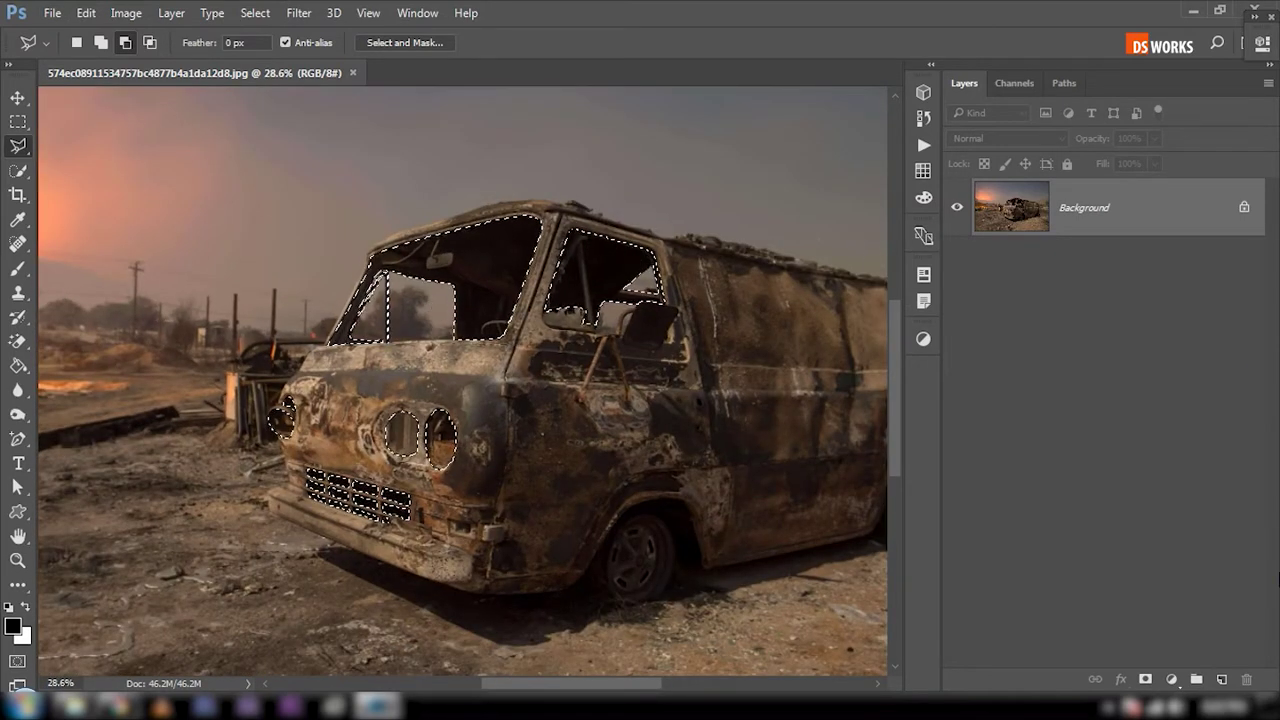
Step: Fill the selected openings with white on a new layer and deselect
left_click(1224, 679)
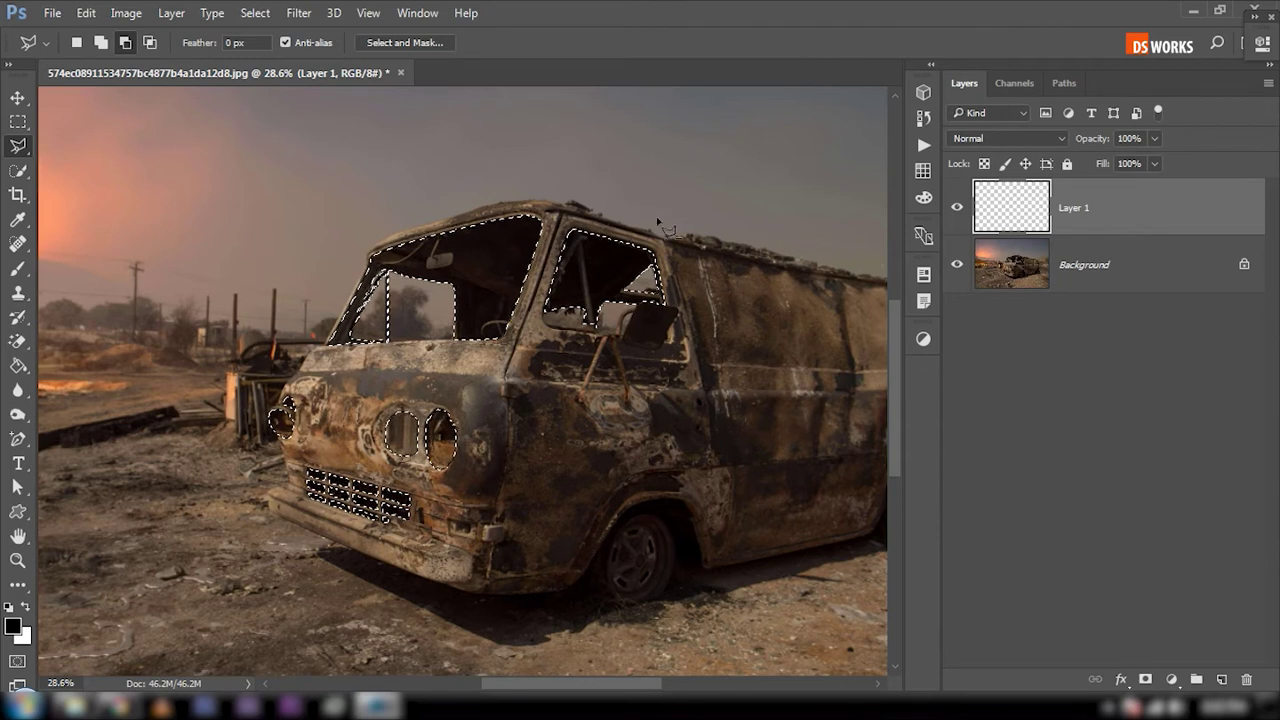
key("ctrl+BackSpace")
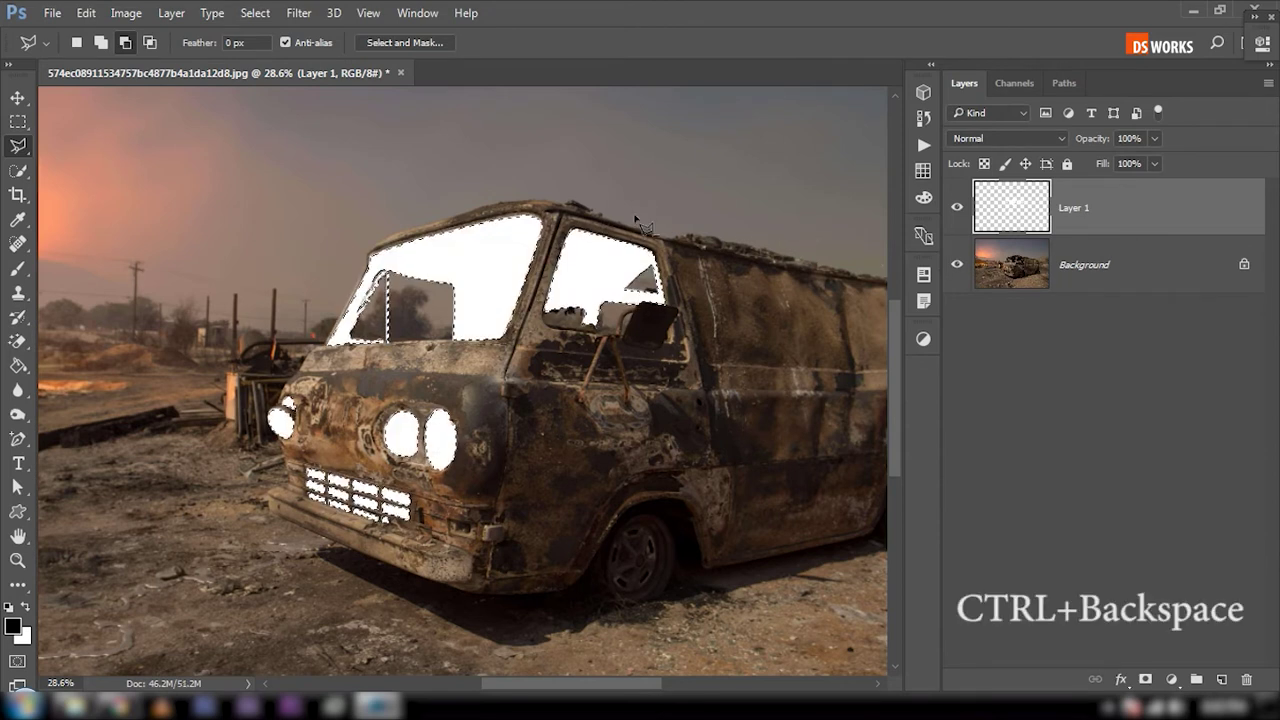
key("ctrl+d")
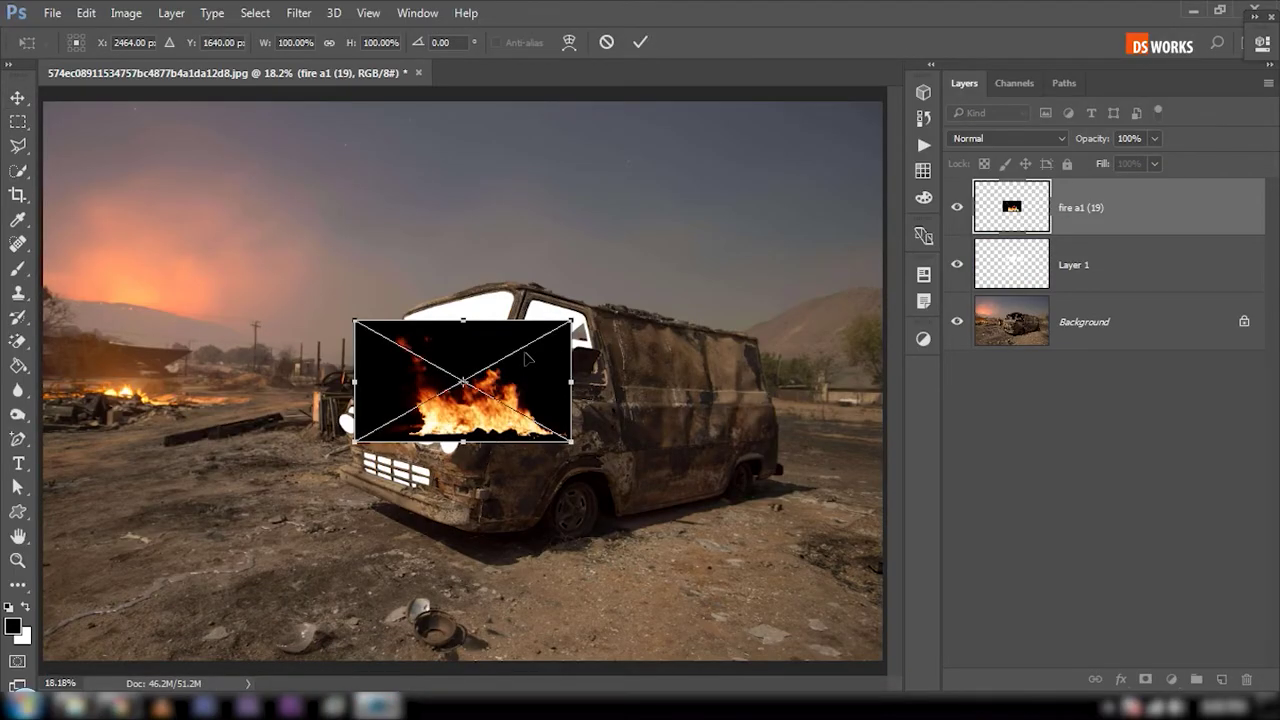
Step: Place the fire image over the van's roof and hide Layer 1
key("Return")
left_click_drag(543, 378, 654, 288)
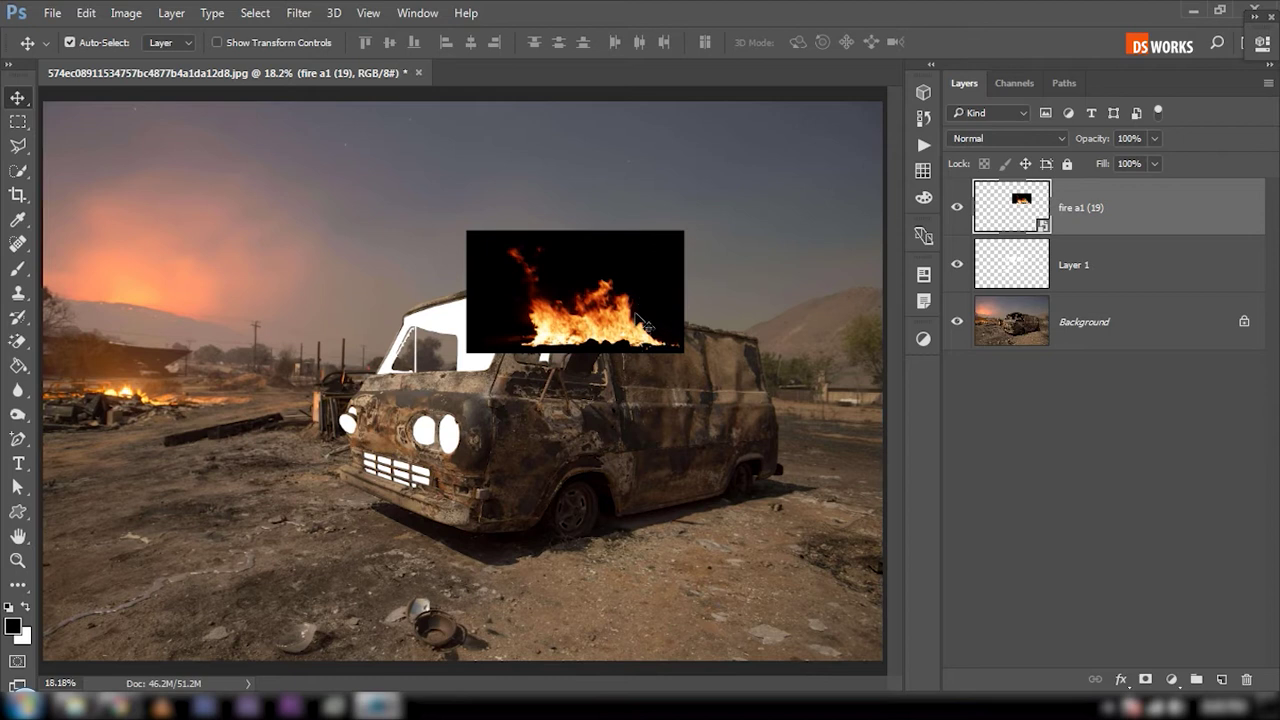
scroll(575, 300, "up", 2)
left_click_drag(575, 300, 488, 257)
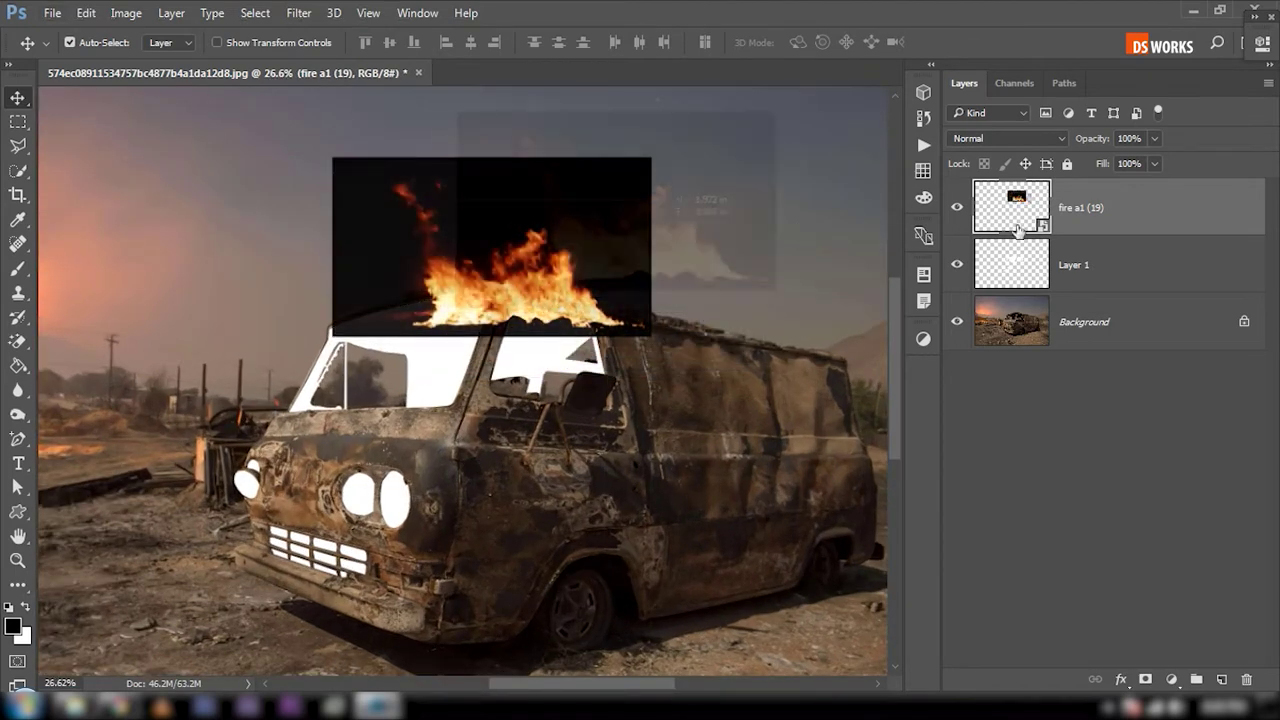
left_click(956, 266)
left_click_drag(588, 258, 558, 274)
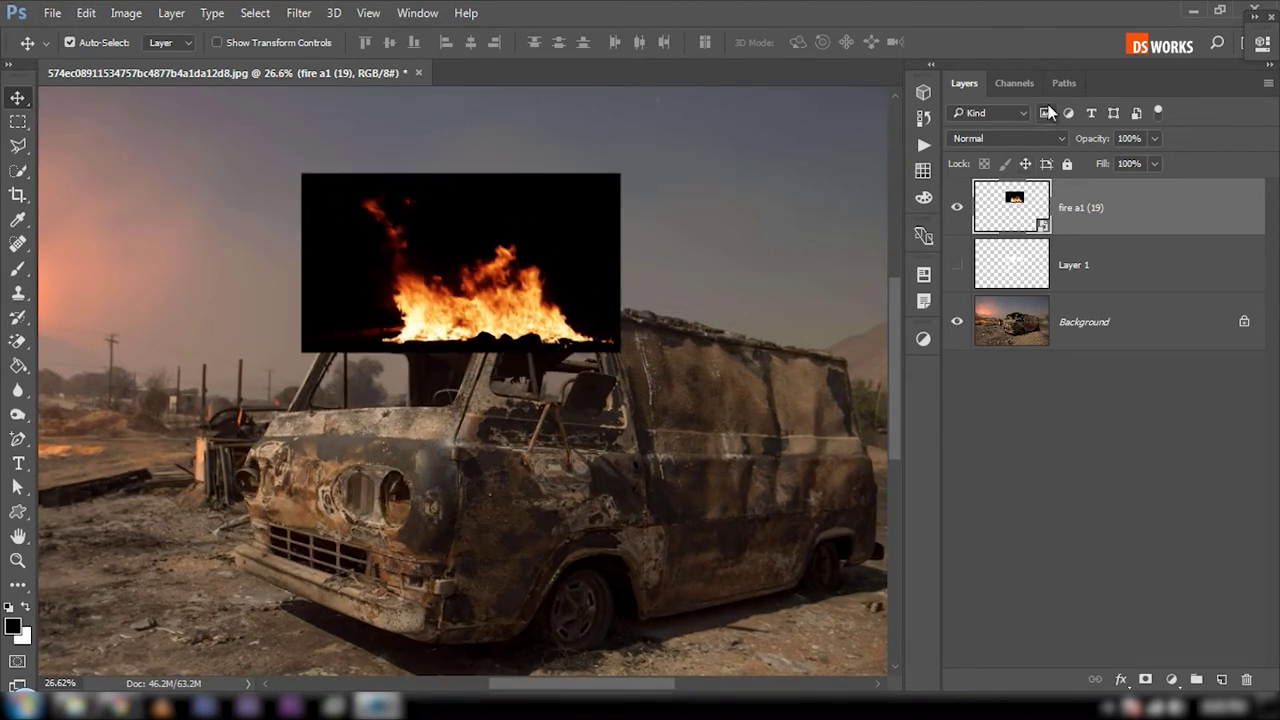
Step: Rasterize the fire layer and set its blend mode to Screen
right_click(1100, 207)
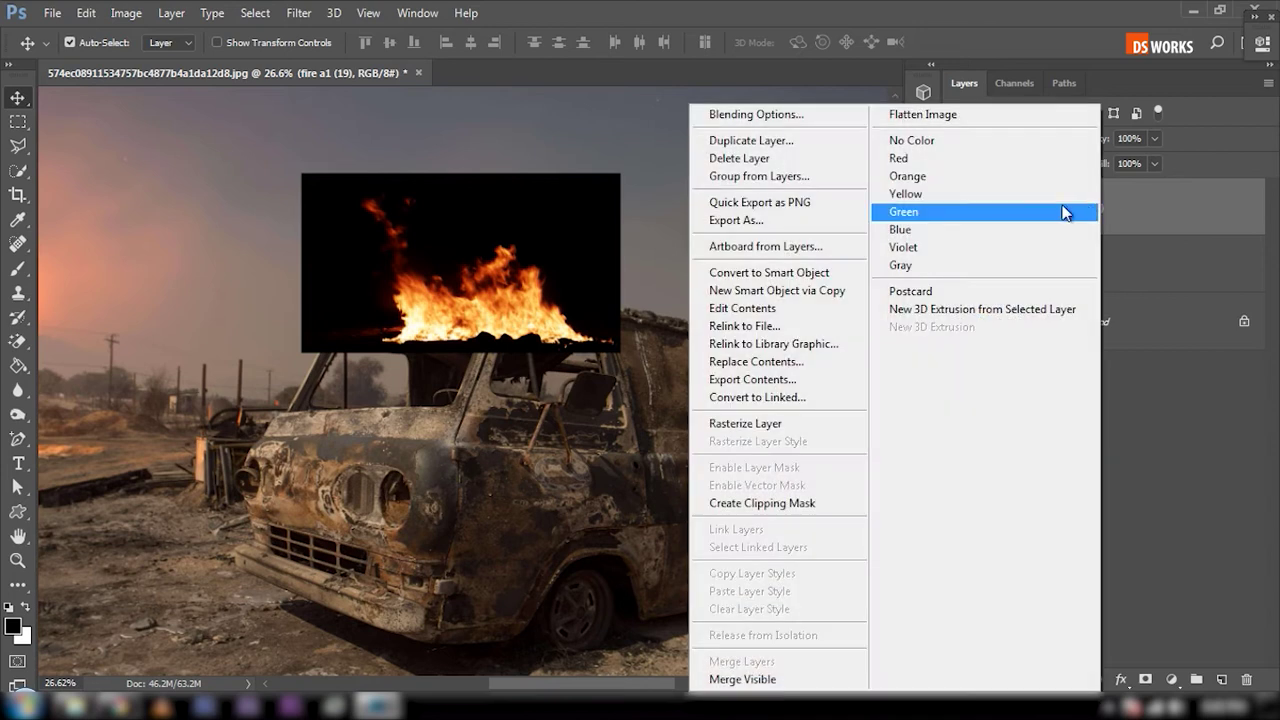
left_click(810, 432)
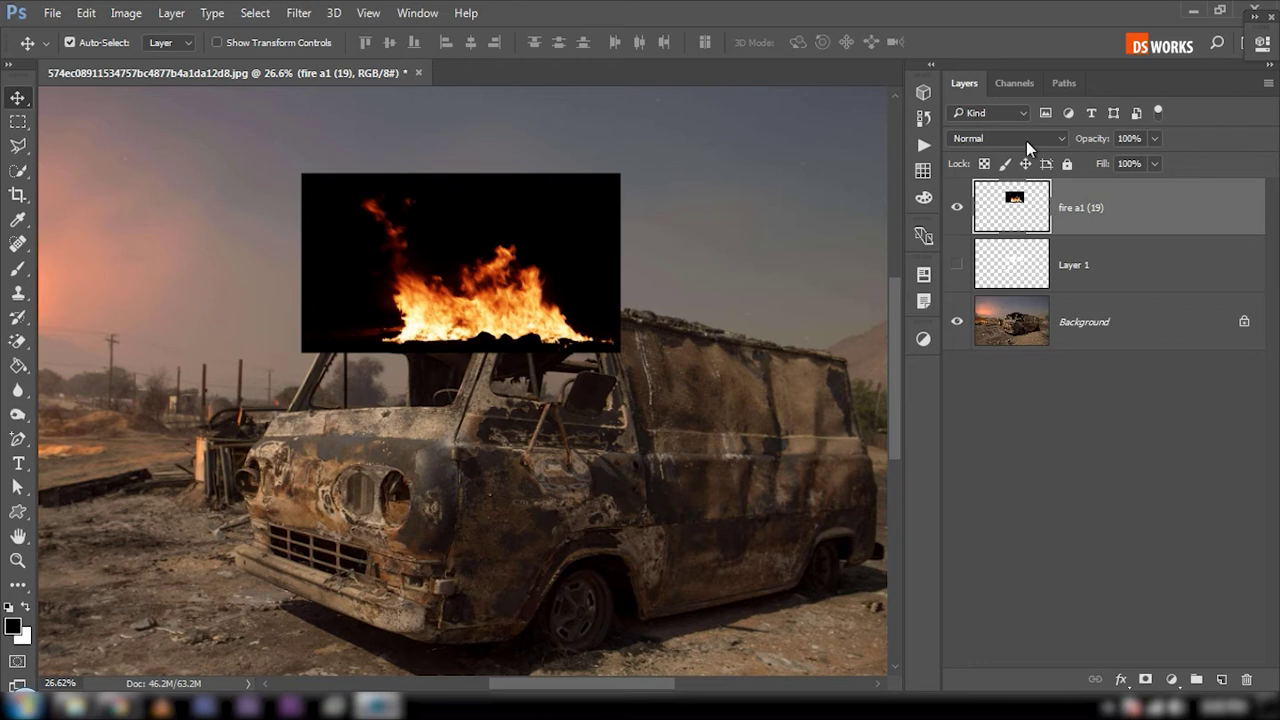
left_click(1028, 141)
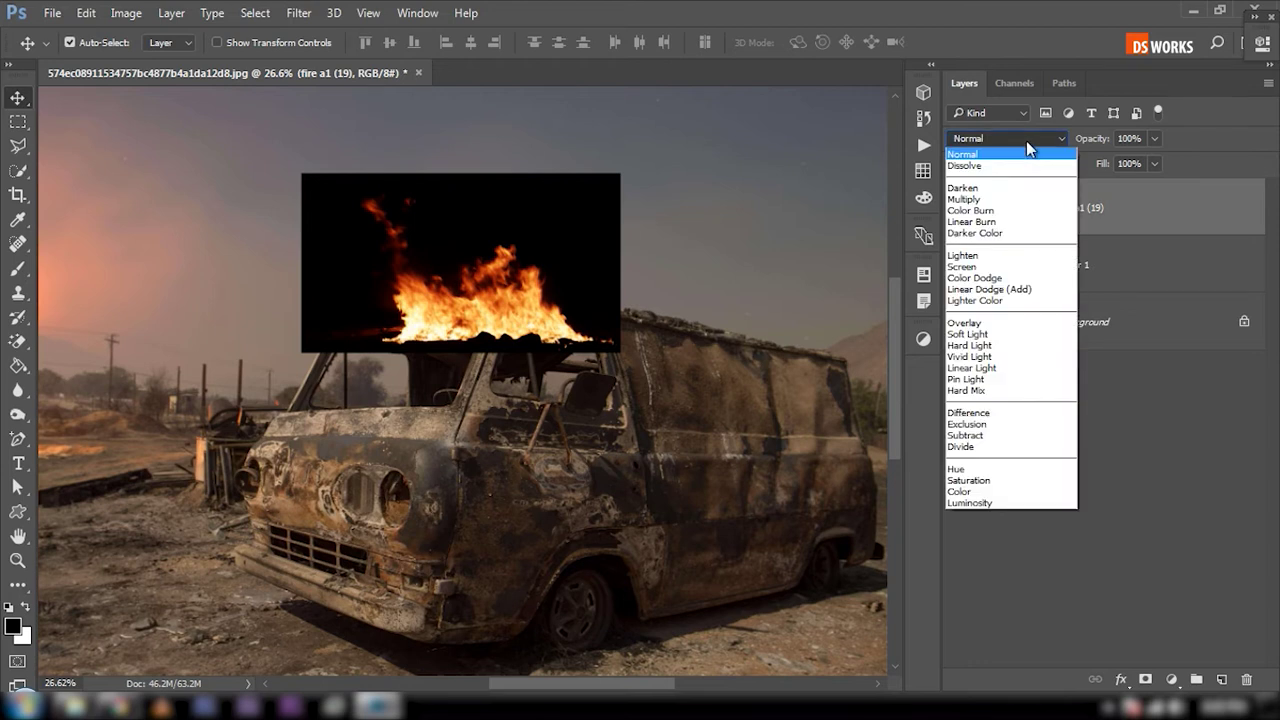
left_click(1005, 267)
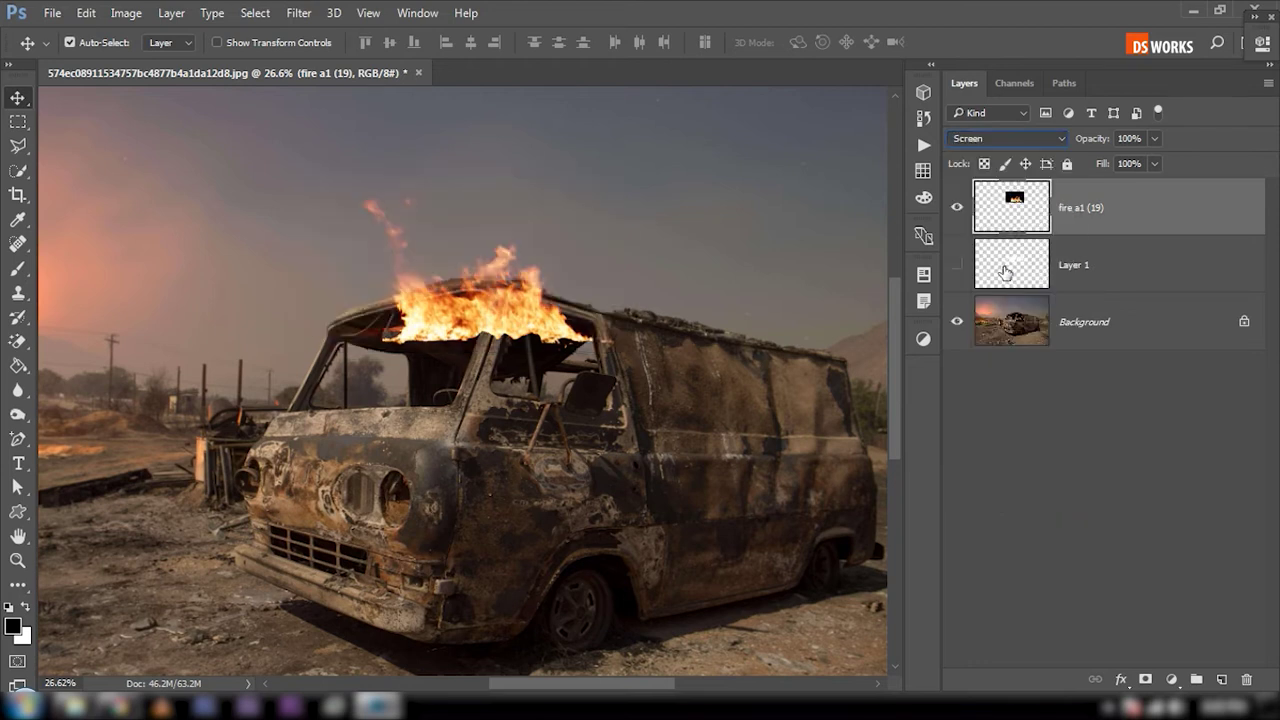
key("shift+minus")
key("shift+equal")
key("shift+minus")
key("shift+equal")
left_click(663, 229)
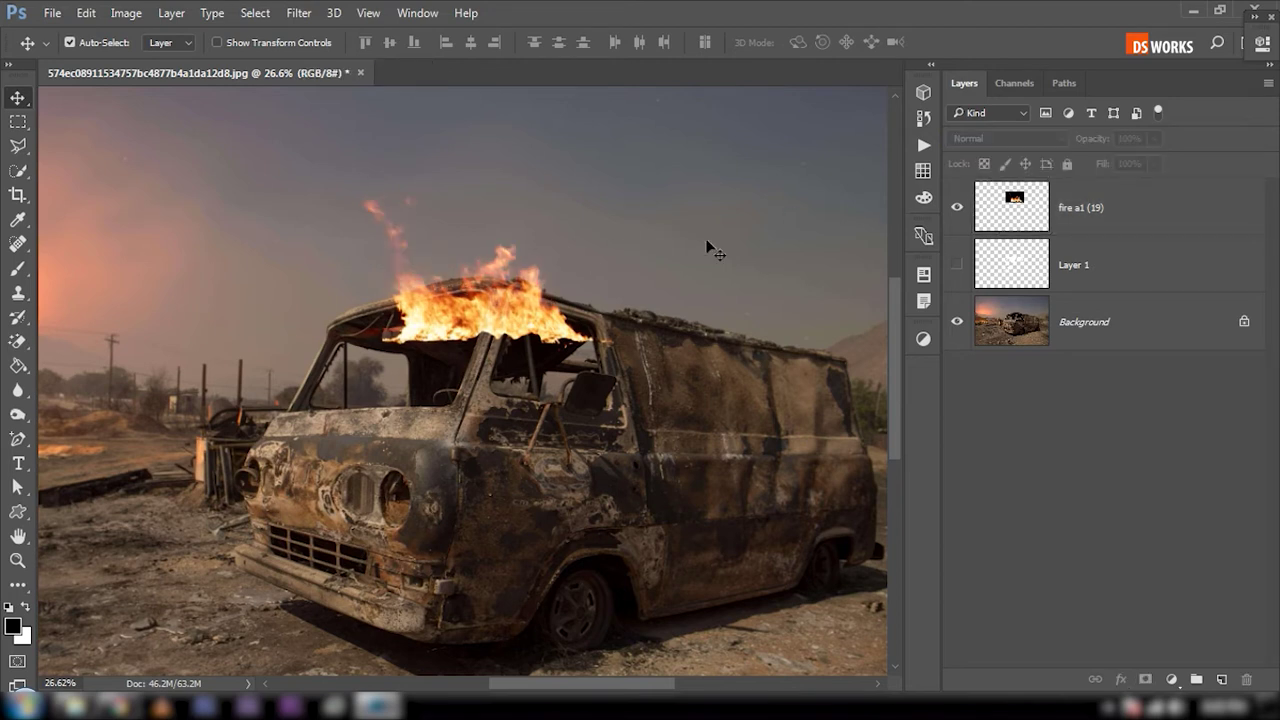
Step: Rotate the flames about -14° and seat them along the front of the cab roof
left_click_drag(500, 310, 440, 265)
key("ctrl+t")
left_click_drag(533, 378, 576, 338)
left_click_drag(531, 241, 513, 251)
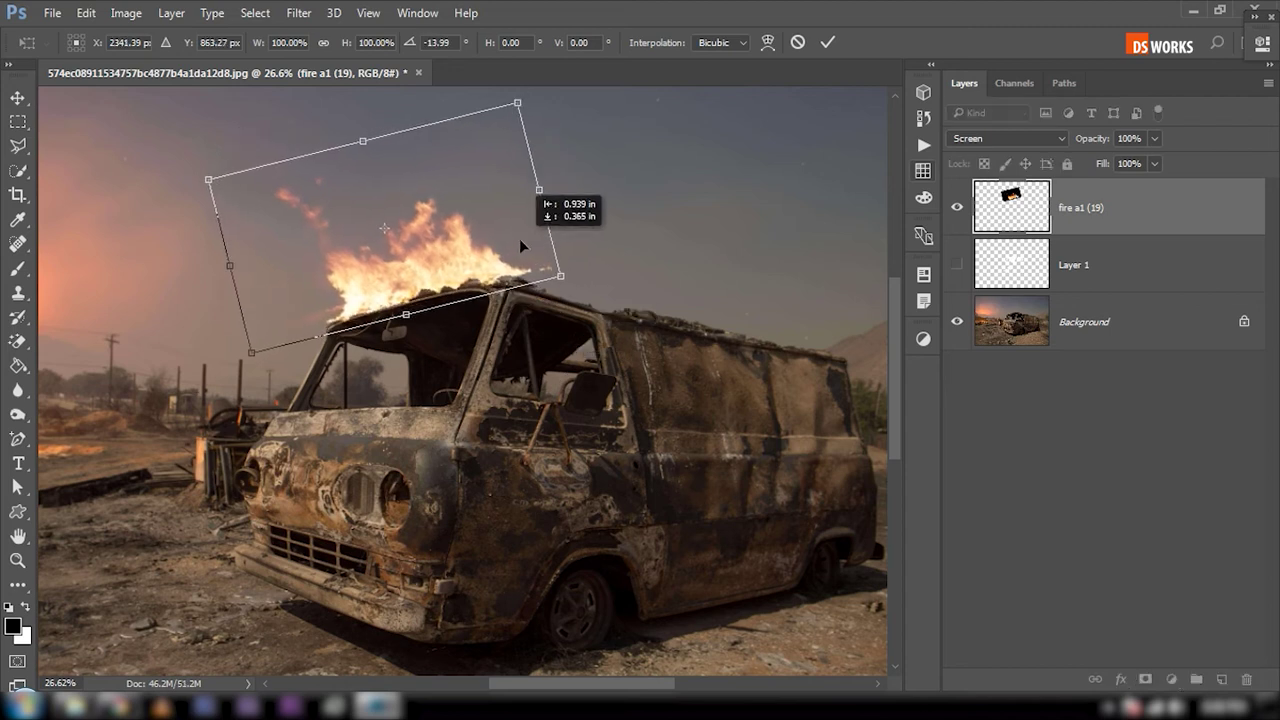
key("Return")
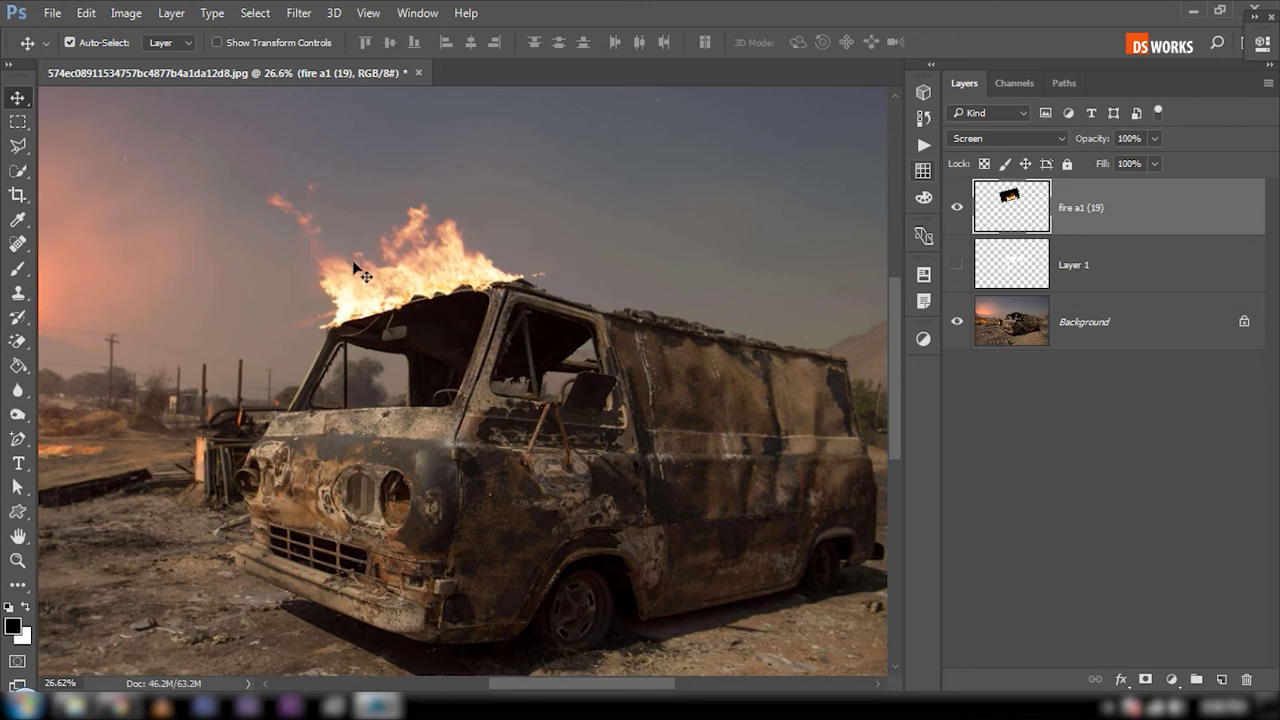
Step: Draw a rectangular marquee around the flames and the cab
scroll(440, 305, "up", 5)
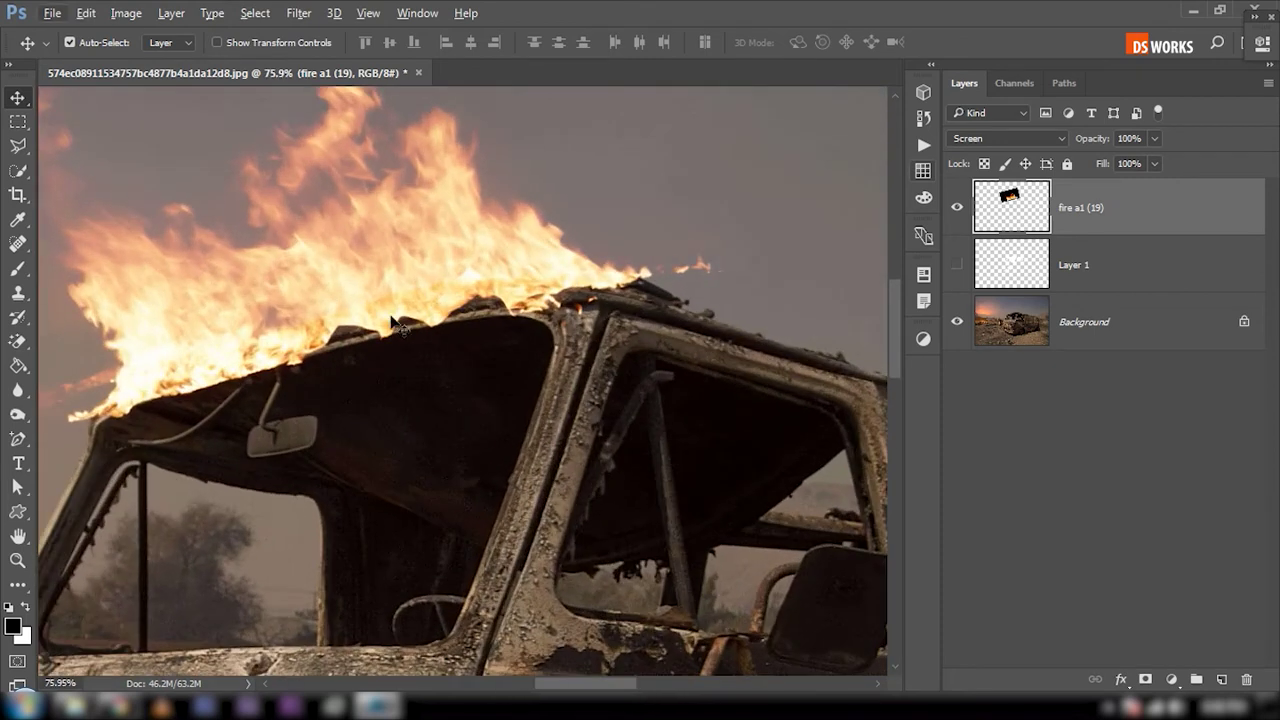
scroll(400, 294, "down", 5)
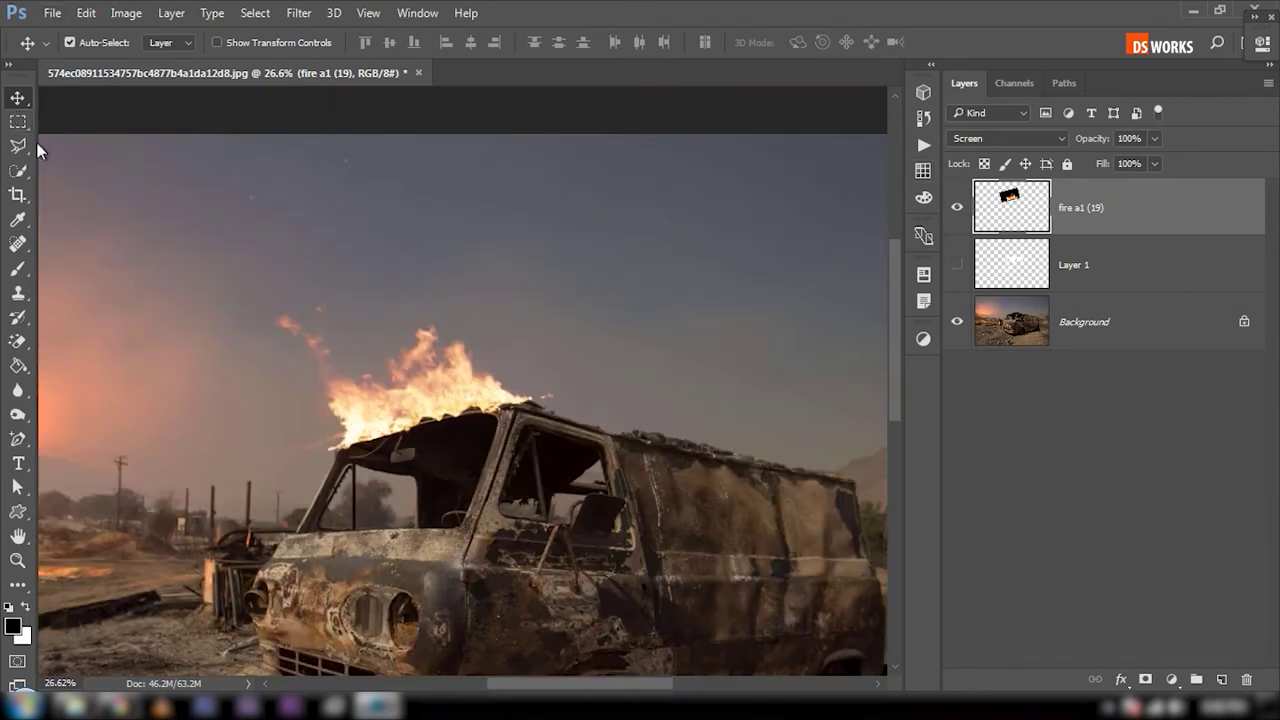
left_click(18, 121)
mouse_move(150, 154)
left_mouse_down()
mouse_move(608, 517)
mouse_move(675, 537)
left_mouse_up()
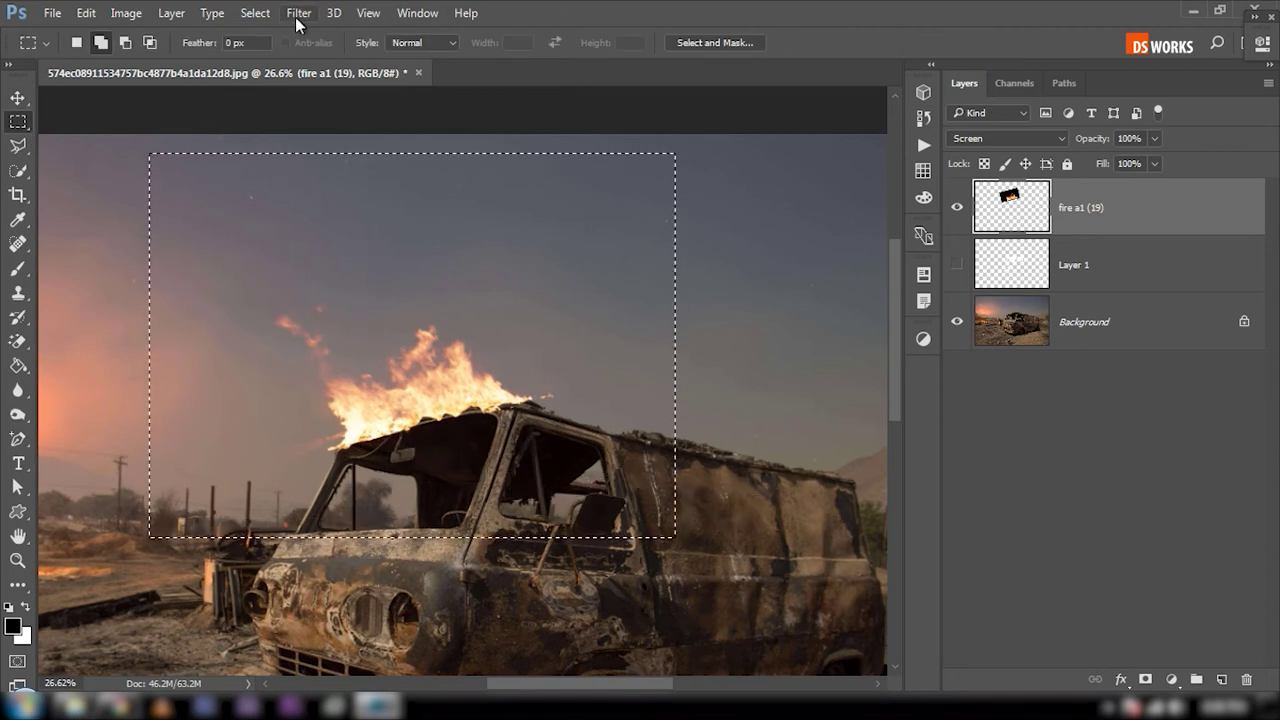
Step: Forward-warp the flames' base in Liquify to follow the roof, with the van backdrop shown
left_click(298, 13)
left_click(347, 159)
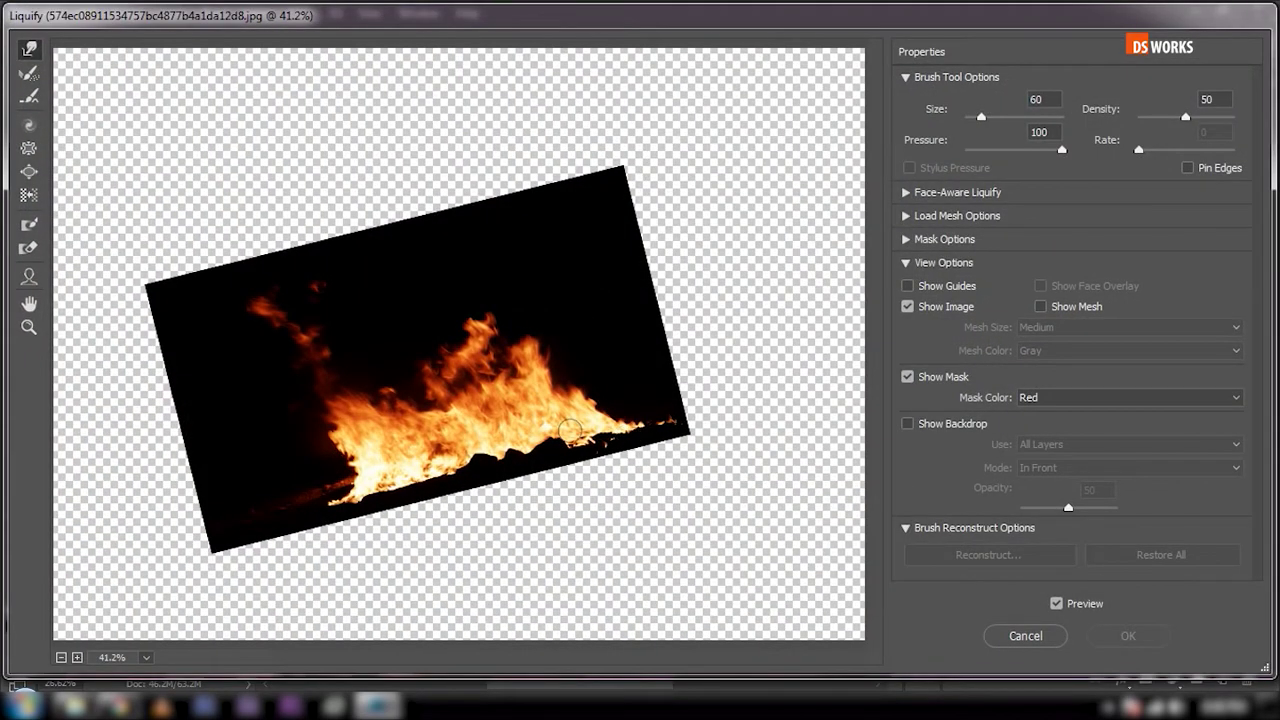
key("ctrl+plus")
key("ctrl+plus")
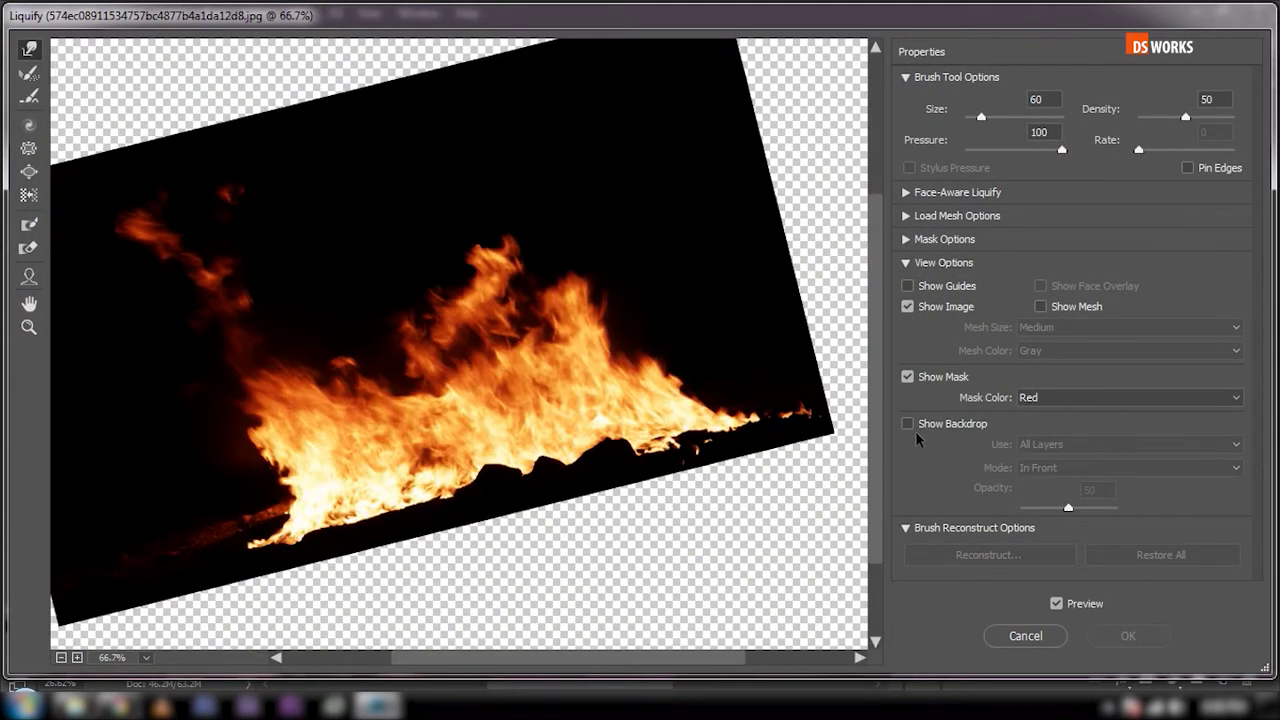
left_click(911, 427)
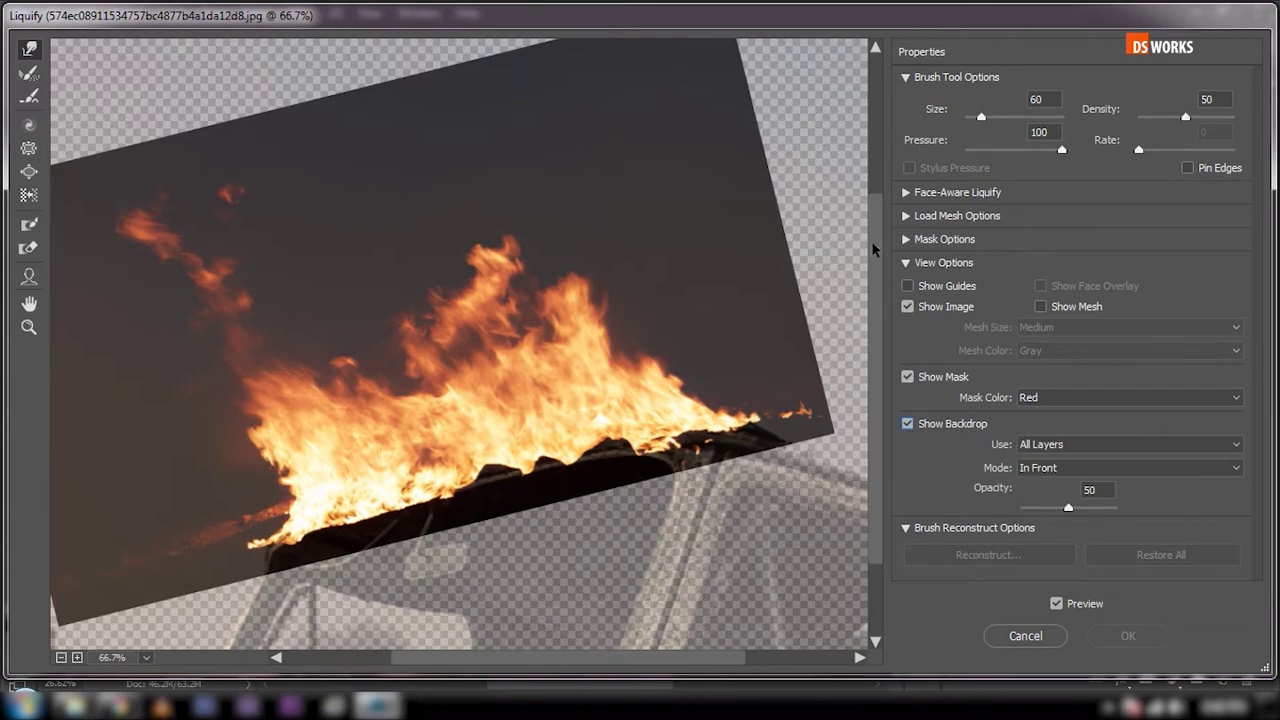
left_click_drag(871, 249, 873, 310)
left_click_drag(1068, 507, 1099, 507)
key("bracketright")
left_click_drag(497, 378, 470, 364)
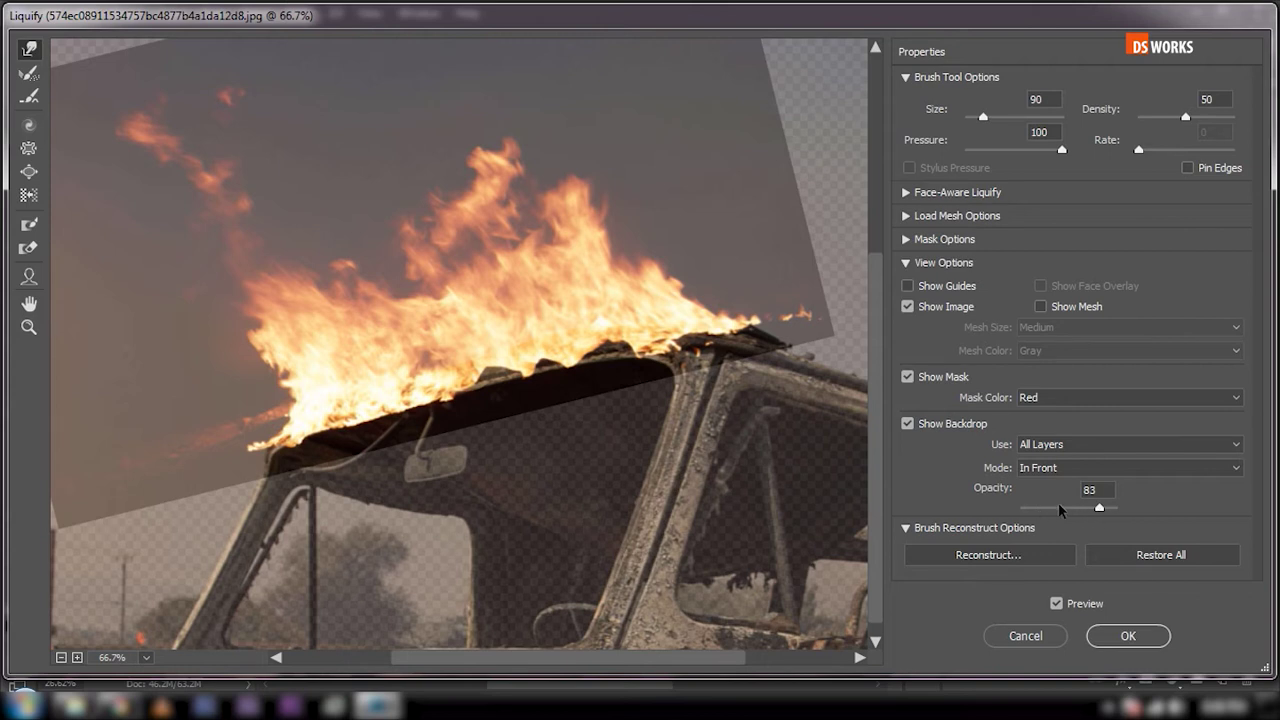
left_click_drag(1099, 508, 1050, 508)
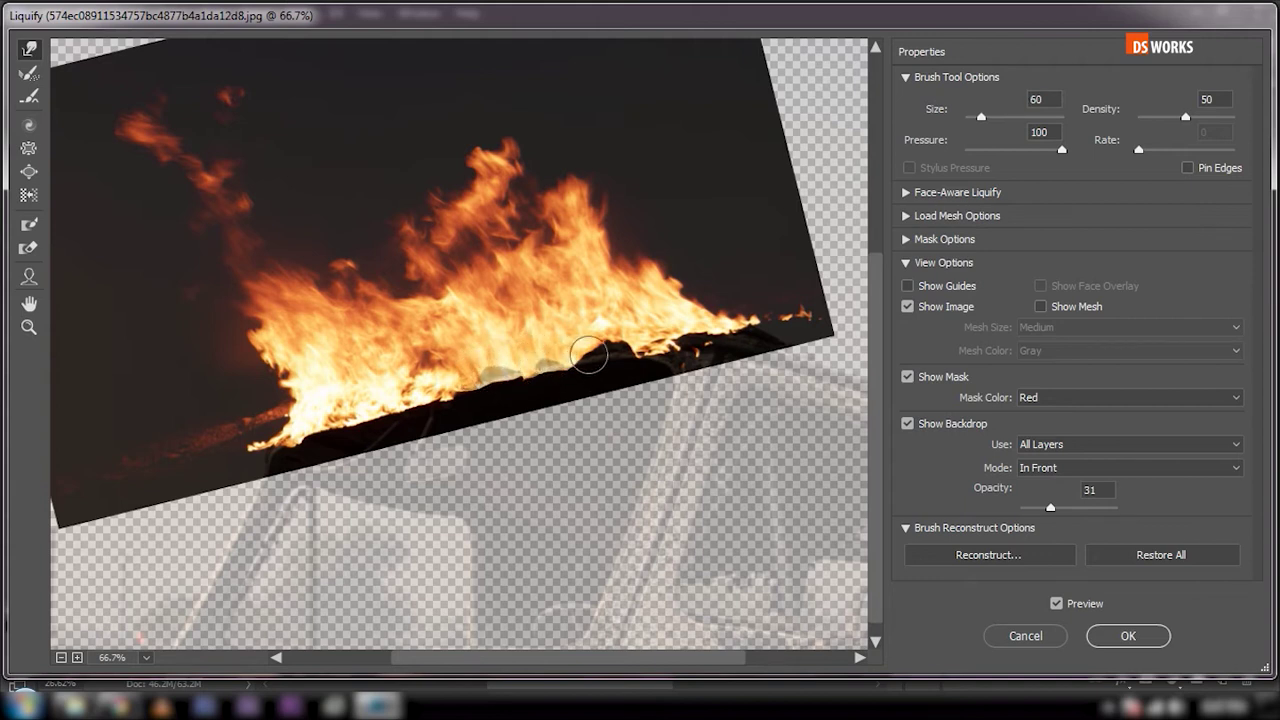
key("bracketleft")
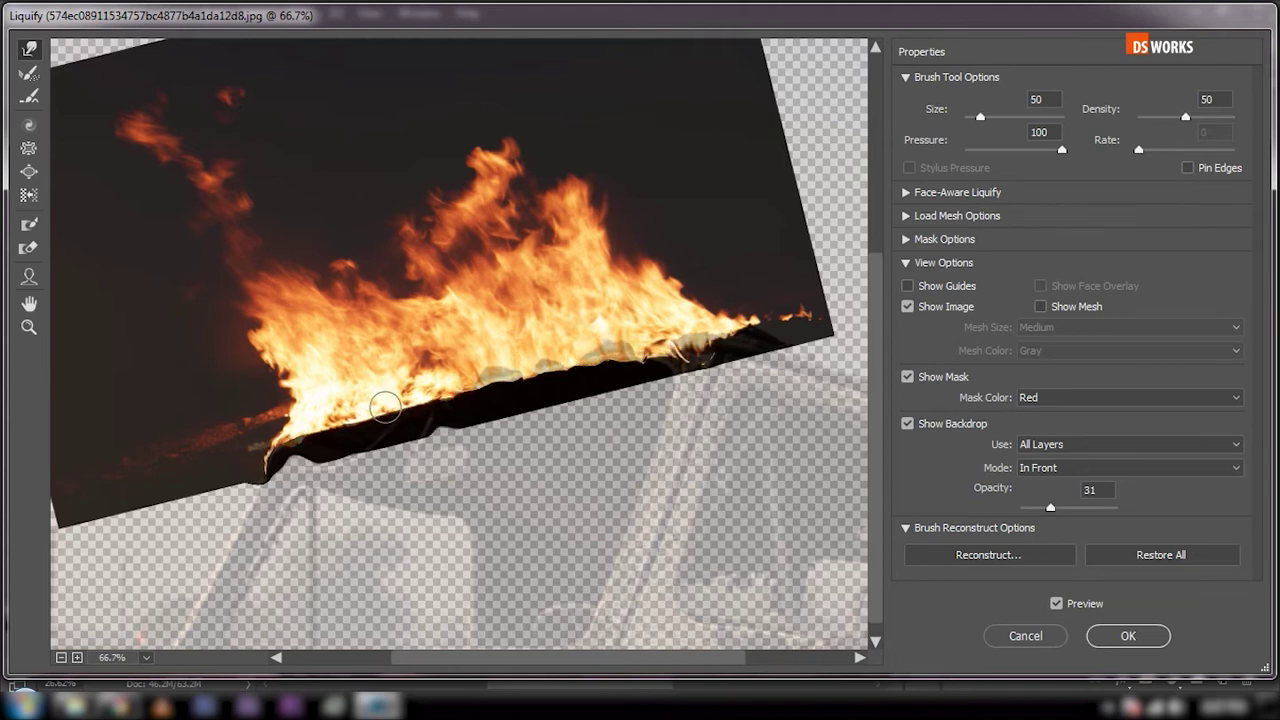
left_click(1130, 638)
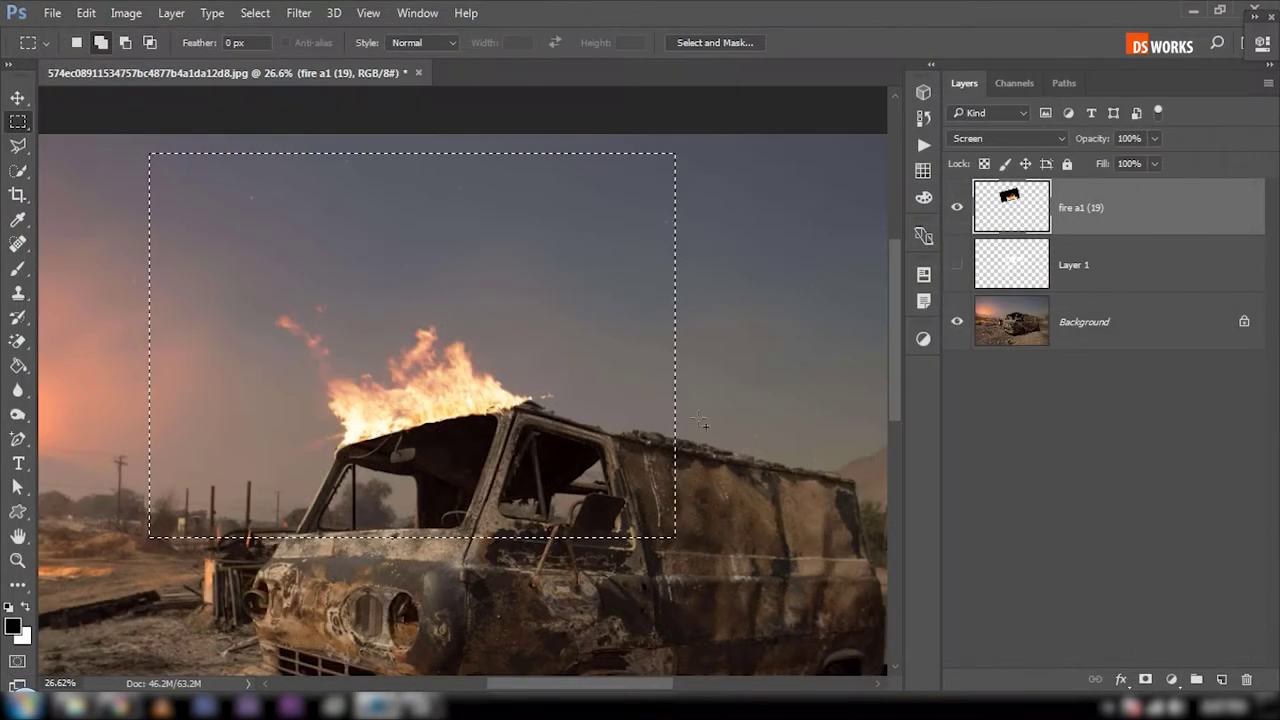
Step: Deselect and Alt-drag a duplicate of the flames to the right along the roof
key("ctrl+d")
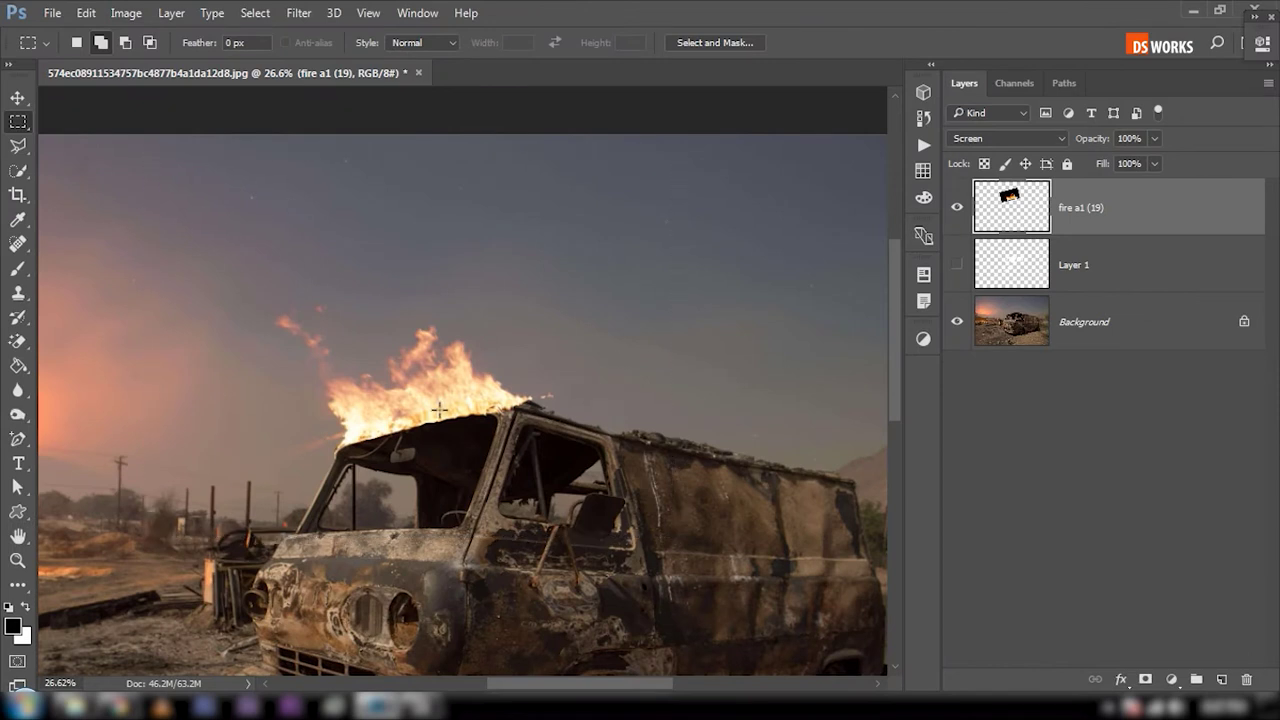
key("v")
scroll(438, 410, "up", 2)
left_click_drag(433, 400, 590, 352, "alt")
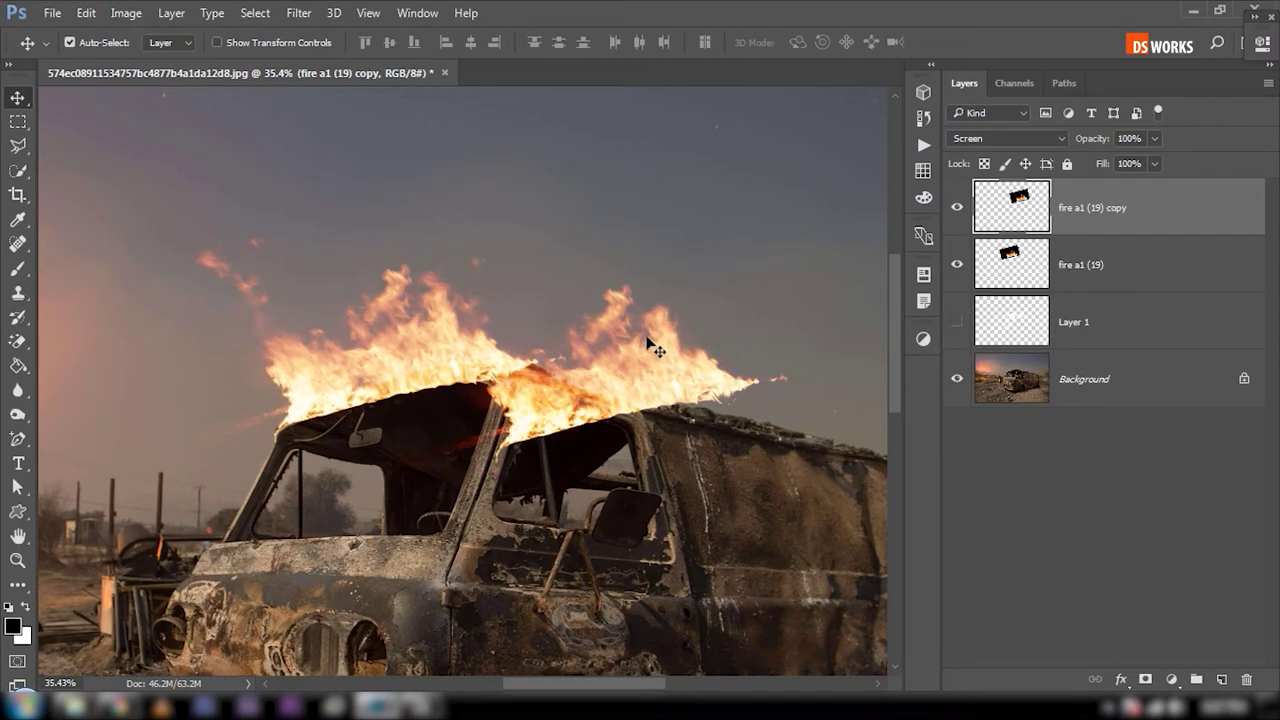
Step: Flip the flame copy horizontally, rotate it to about -2°, and move it over the rear roof
key("ctrl+t")
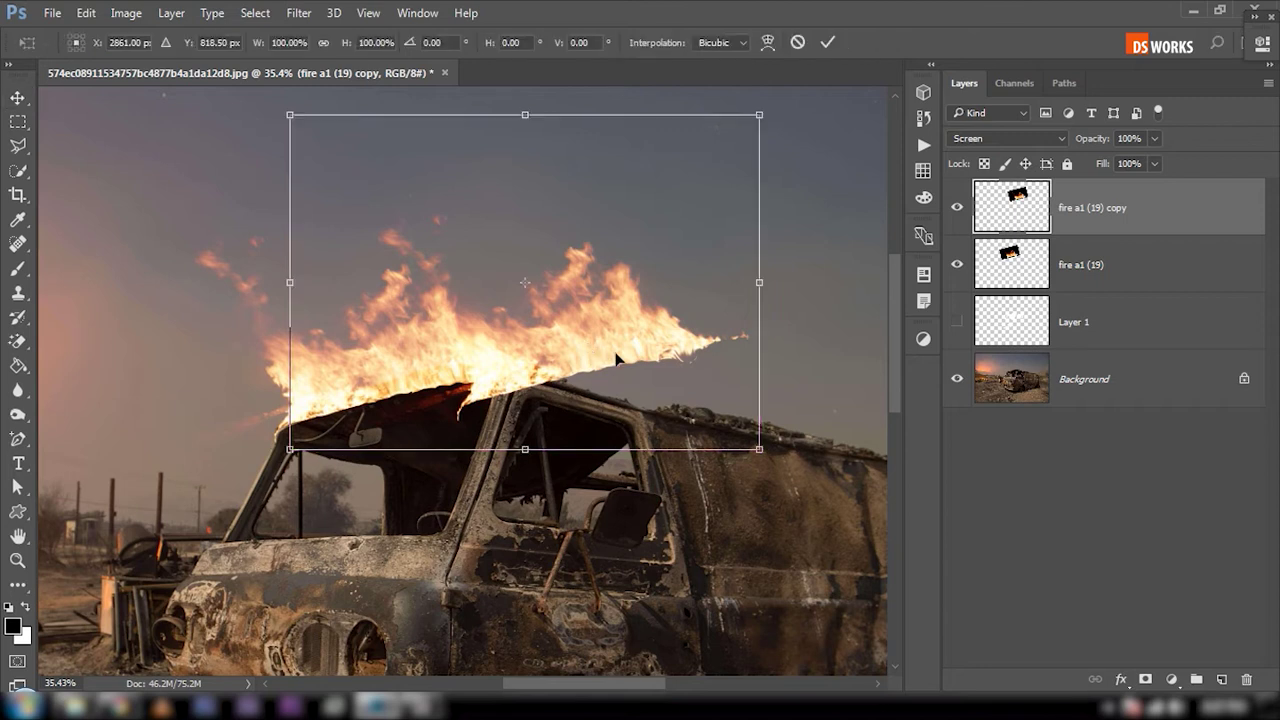
left_click_drag(812, 456, 662, 474)
left_click_drag(592, 360, 610, 370)
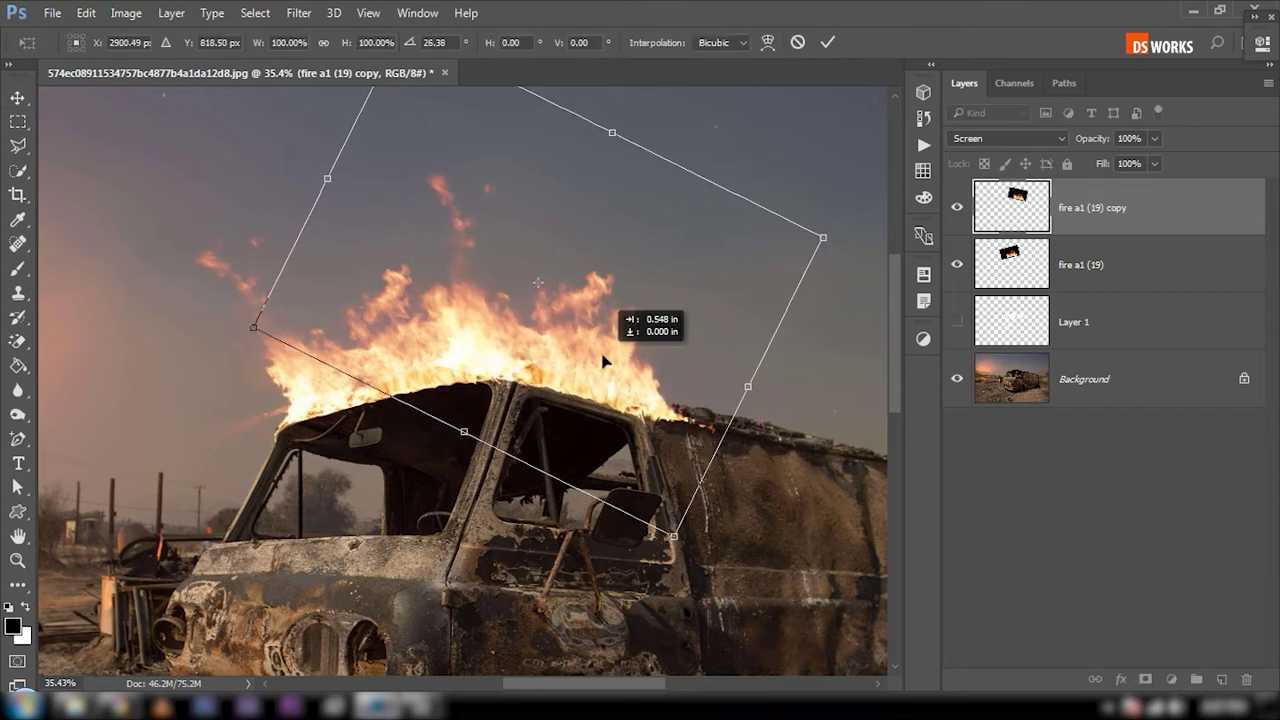
right_click(610, 370)
left_click(700, 648)
mouse_move(700, 648)
left_mouse_down()
mouse_move(641, 597)
mouse_move(560, 610)
left_mouse_up()
left_click_drag(582, 365, 634, 366)
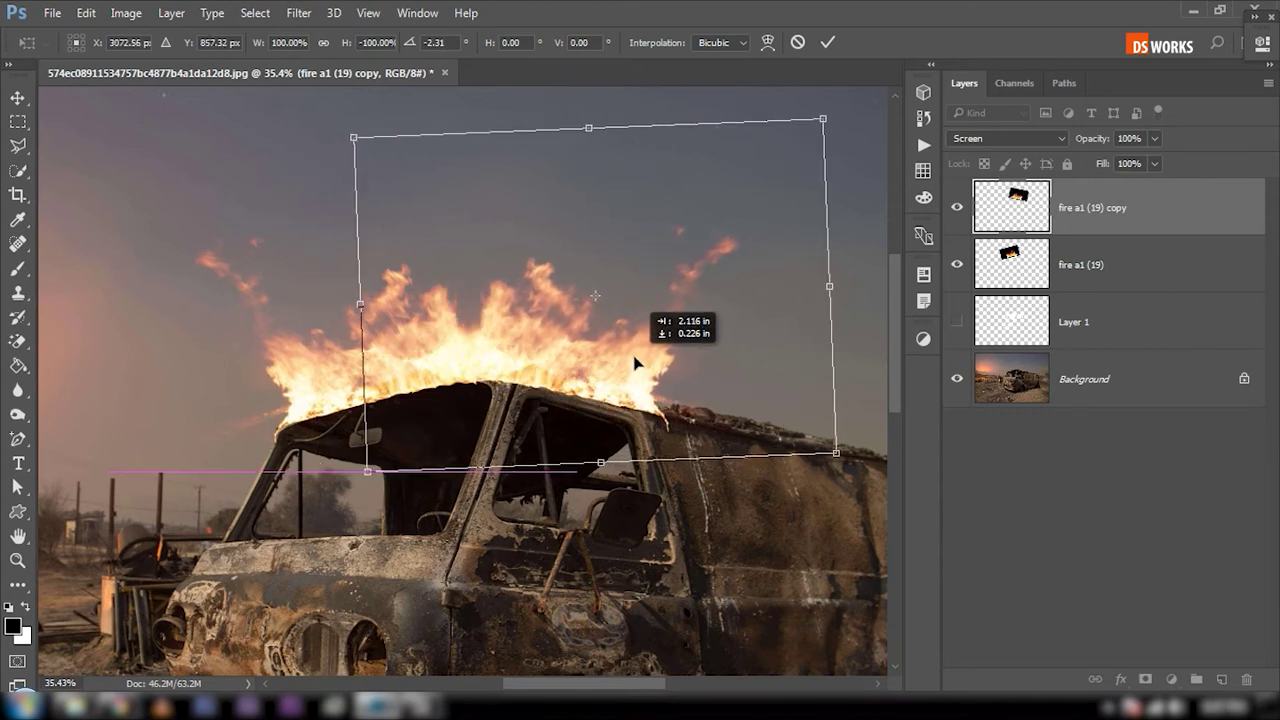
key("Return")
scroll(520, 330, "up", 3)
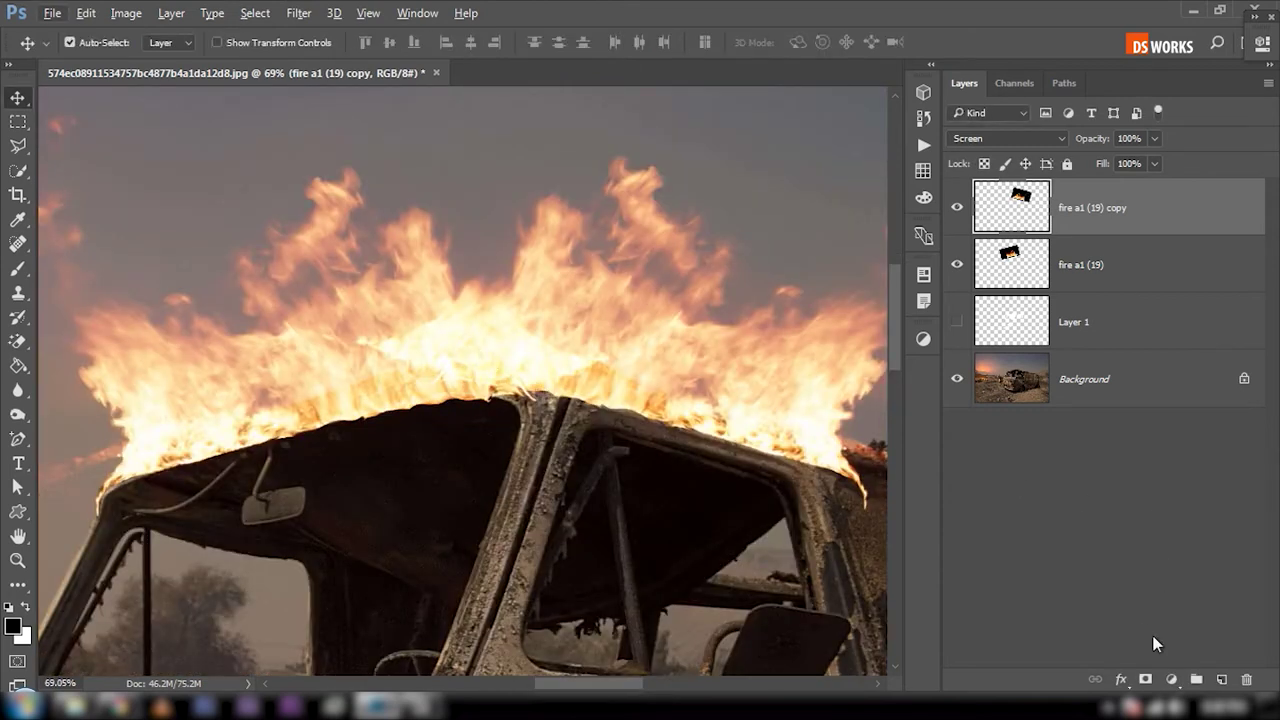
Step: Add a layer mask to the flame copy and pick a soft round brush sized 250
left_click(1147, 680)
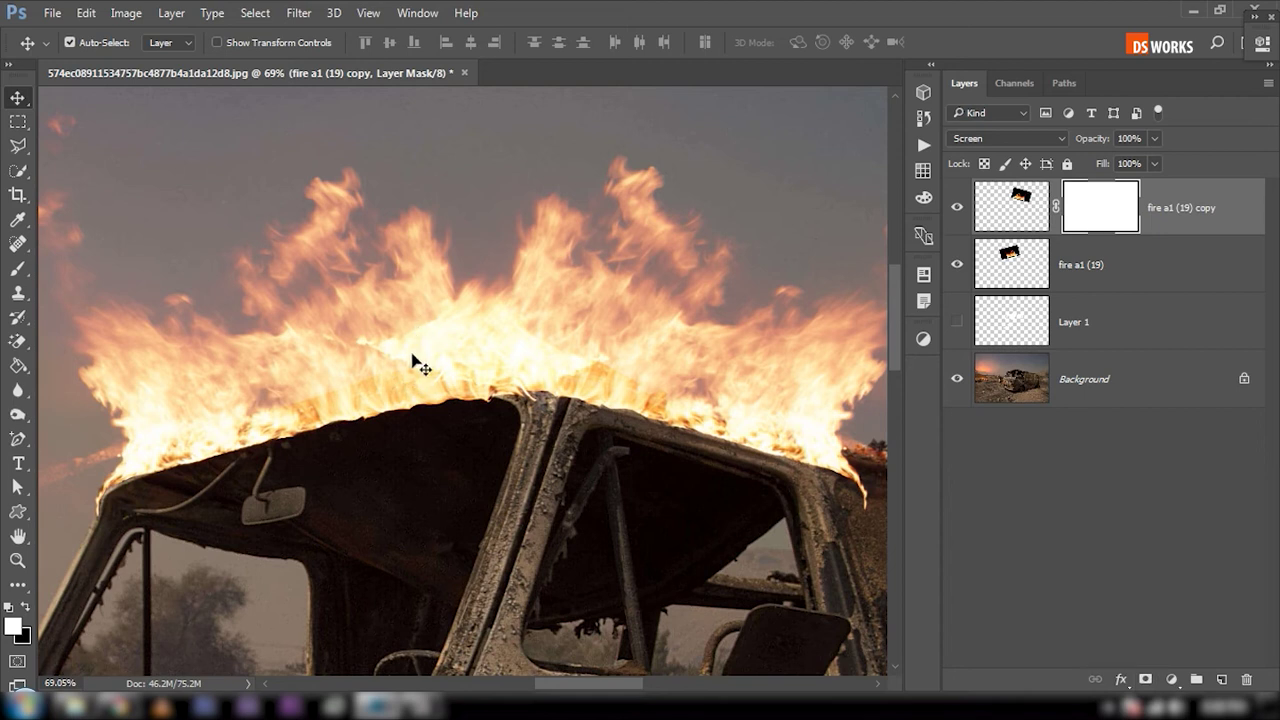
left_click(18, 268)
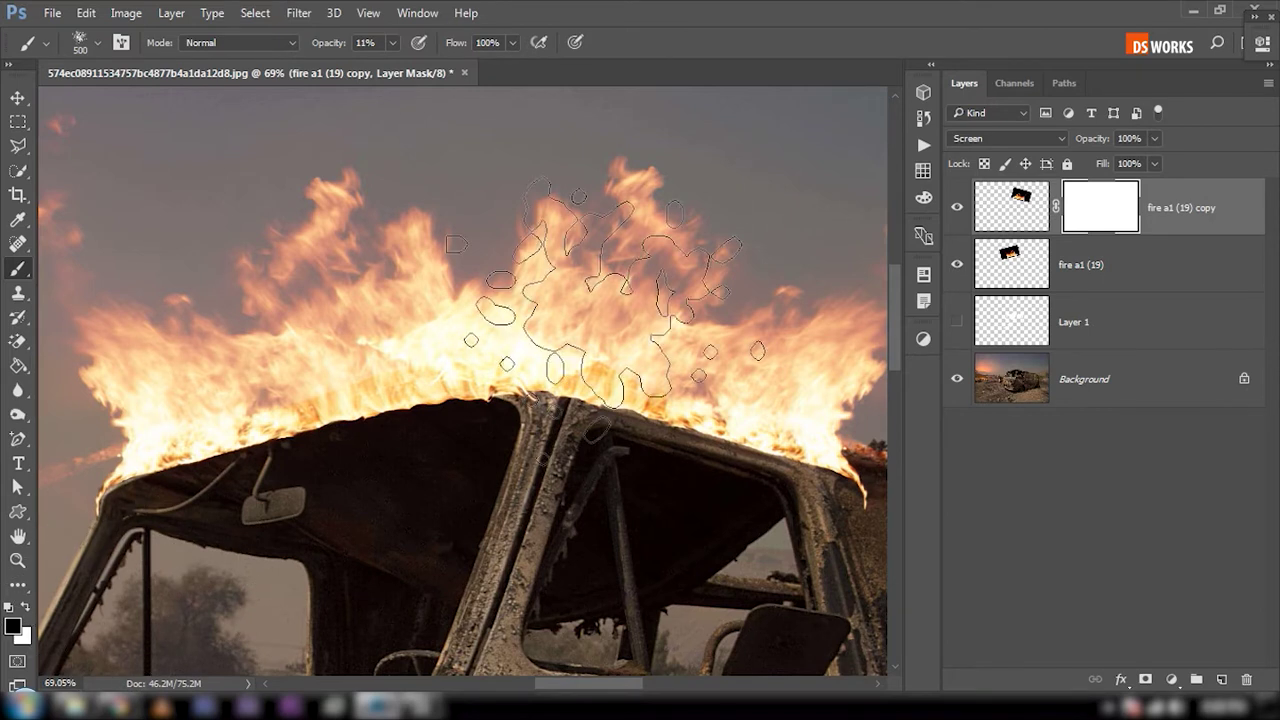
right_click(600, 300)
scroll(785, 200, "up", 3)
scroll(800, 250, "up", 5)
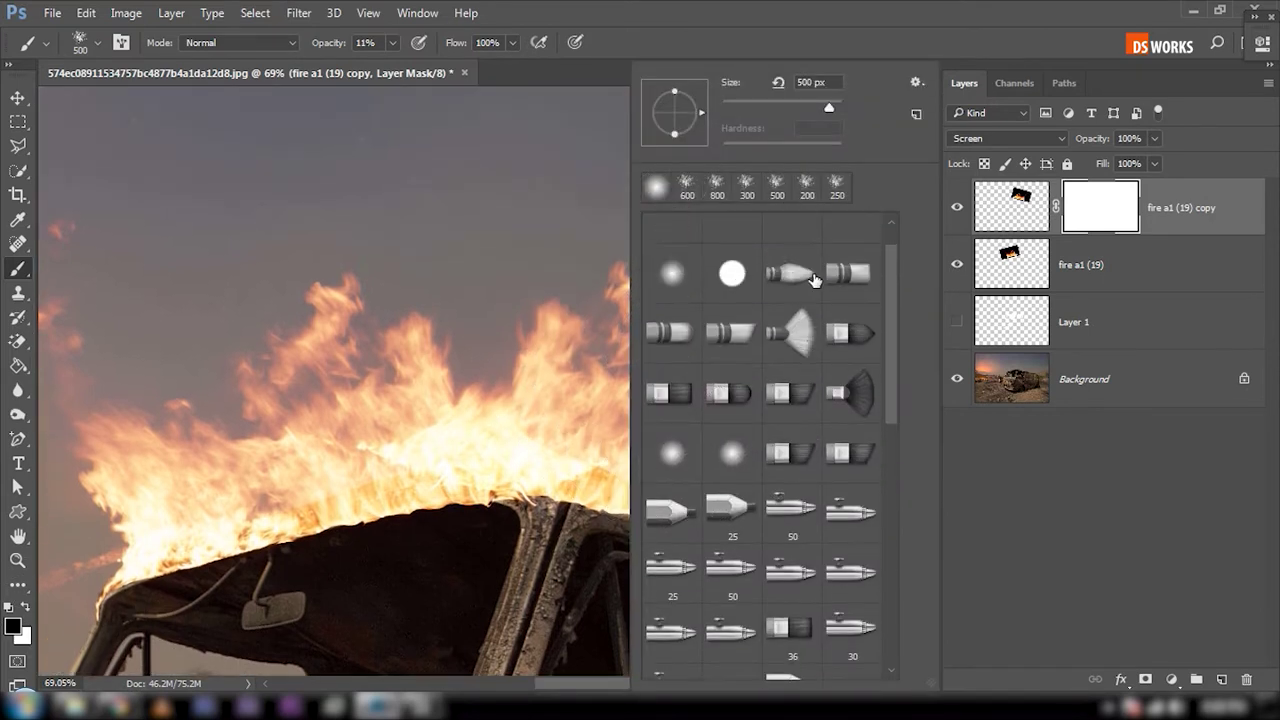
left_click(672, 243)
key("Return")
scroll(571, 371, "down", 2)
key("bracketleft")
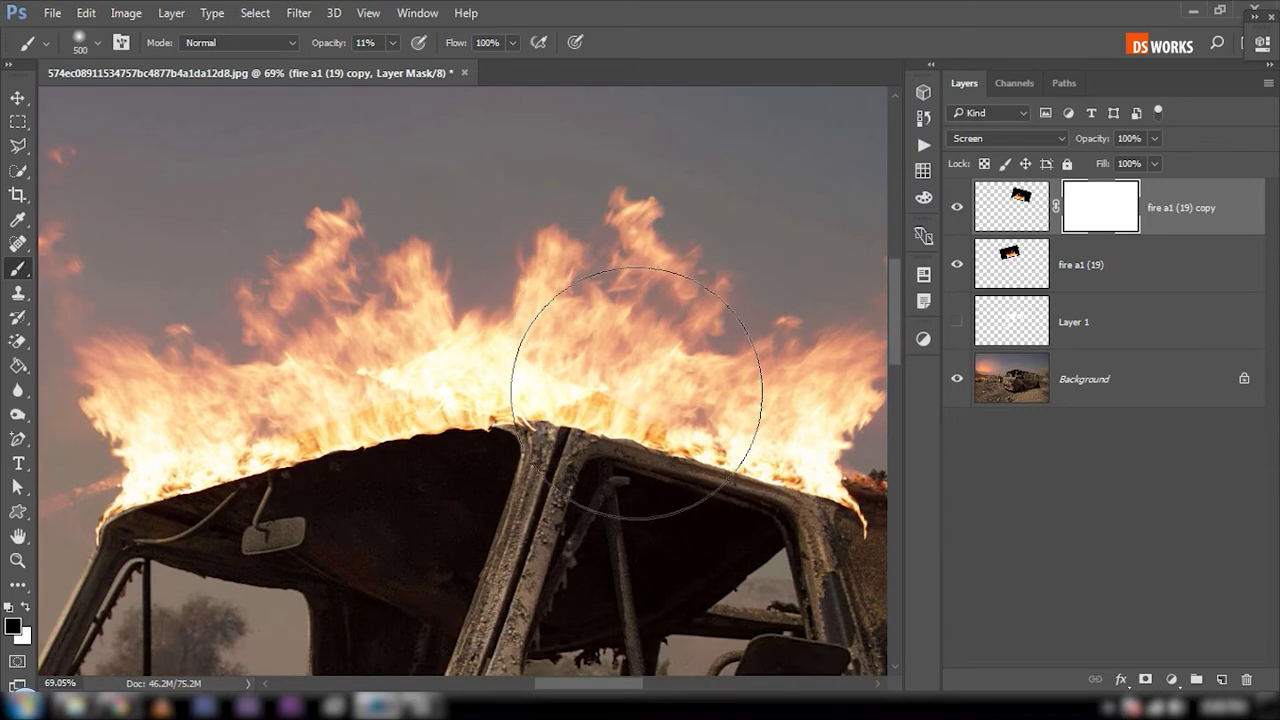
key("bracketleft")
key("bracketleft")
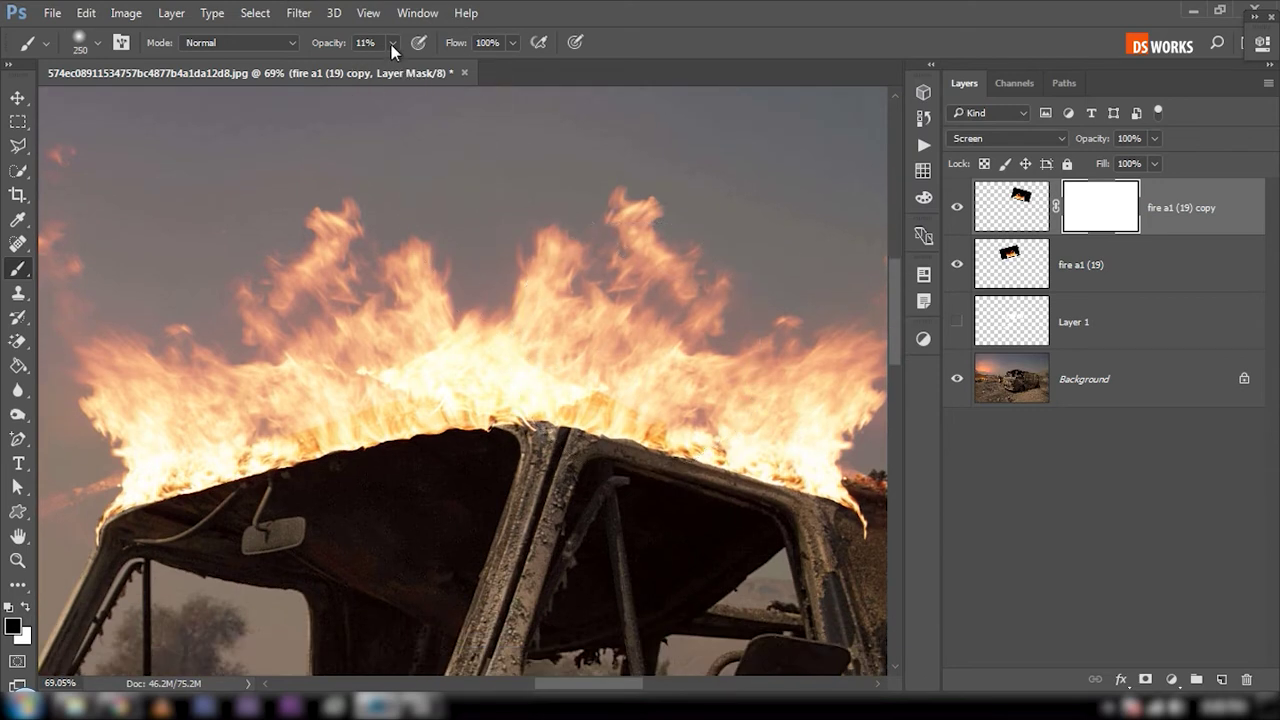
key("bracketleft")
key("bracketleft")
key("bracketleft")
Step: Paint black at 58% opacity over the flame seam on the copy's mask
left_click(430, 365)
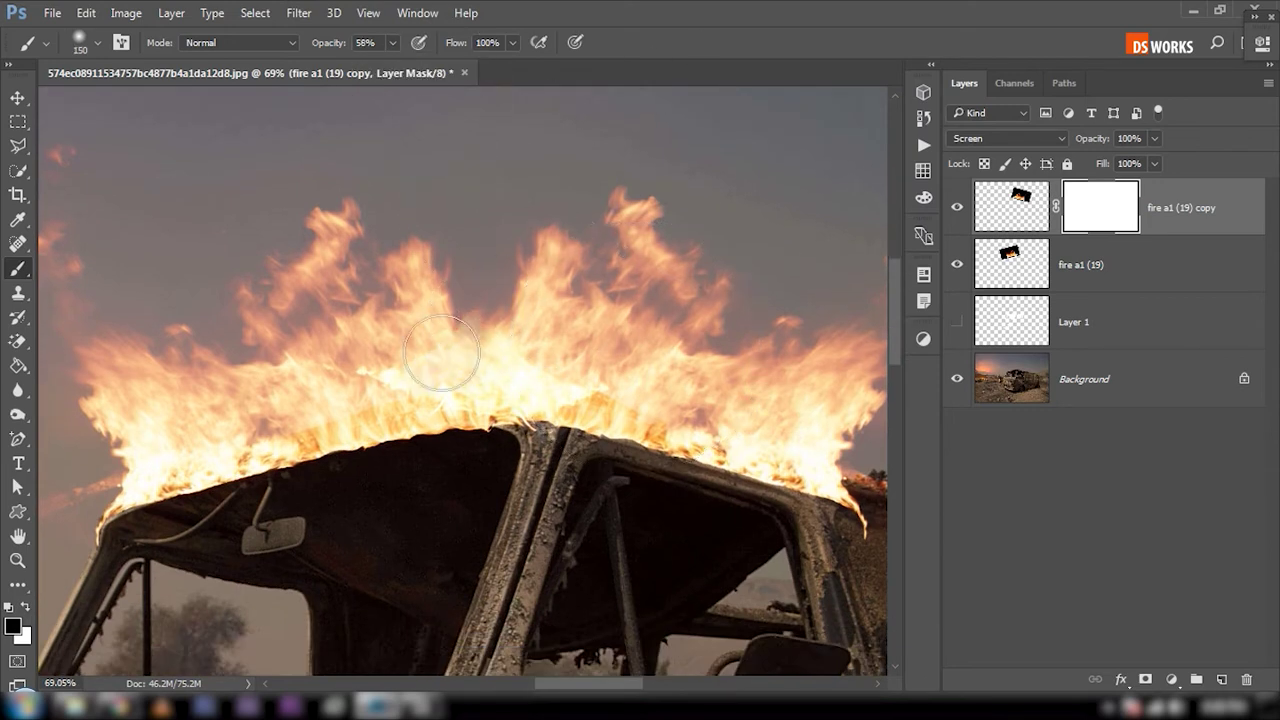
left_click_drag(431, 407, 471, 414)
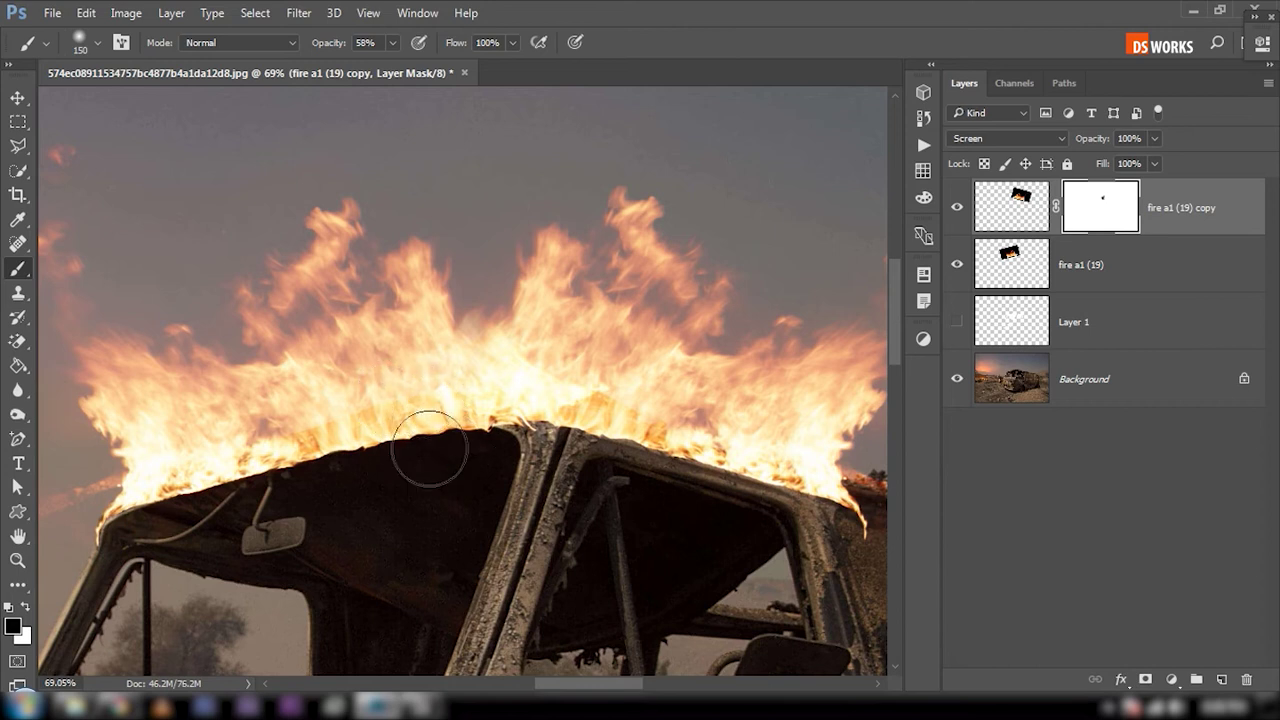
key("bracketleft")
key("bracketleft")
key("bracketleft")
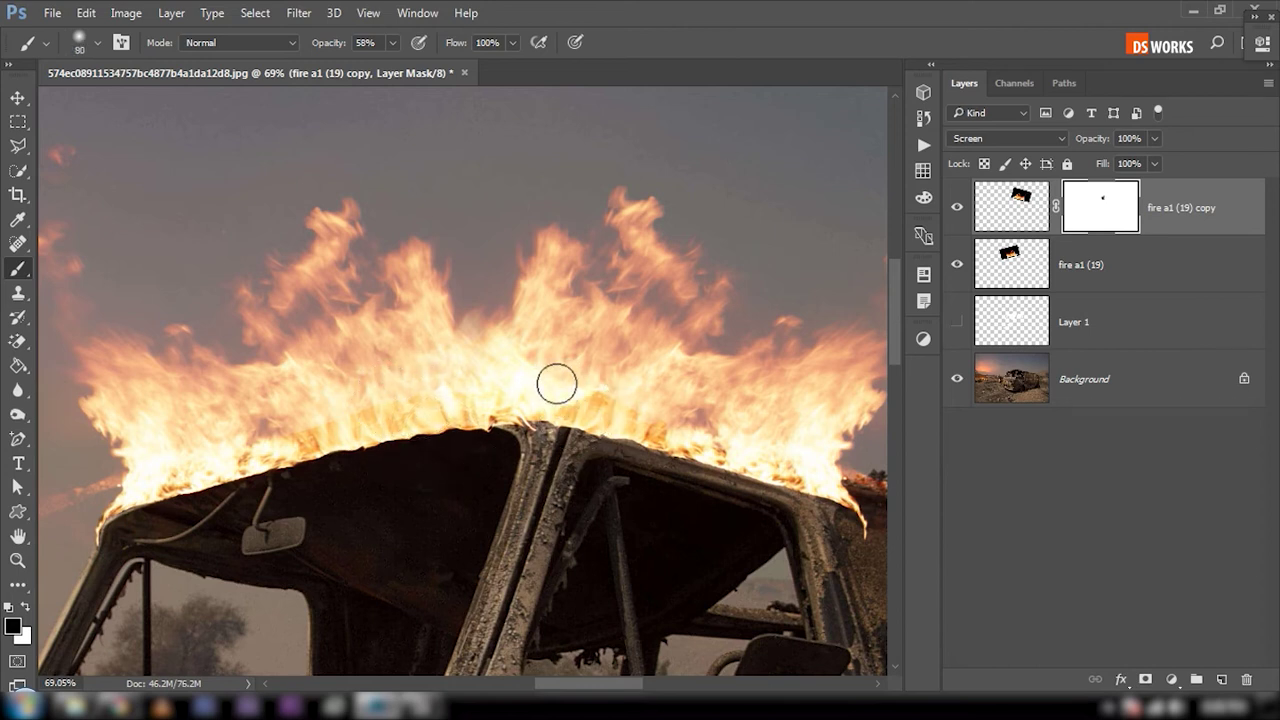
Step: Add a layer mask to fire a1 (19) and set the brush size to 90
left_click(1081, 285)
left_click(1147, 680)
key("bracketright")
key("bracketright")
key("bracketleft")
scroll(500, 470, "down", 4)
scroll(568, 462, "down", 1)
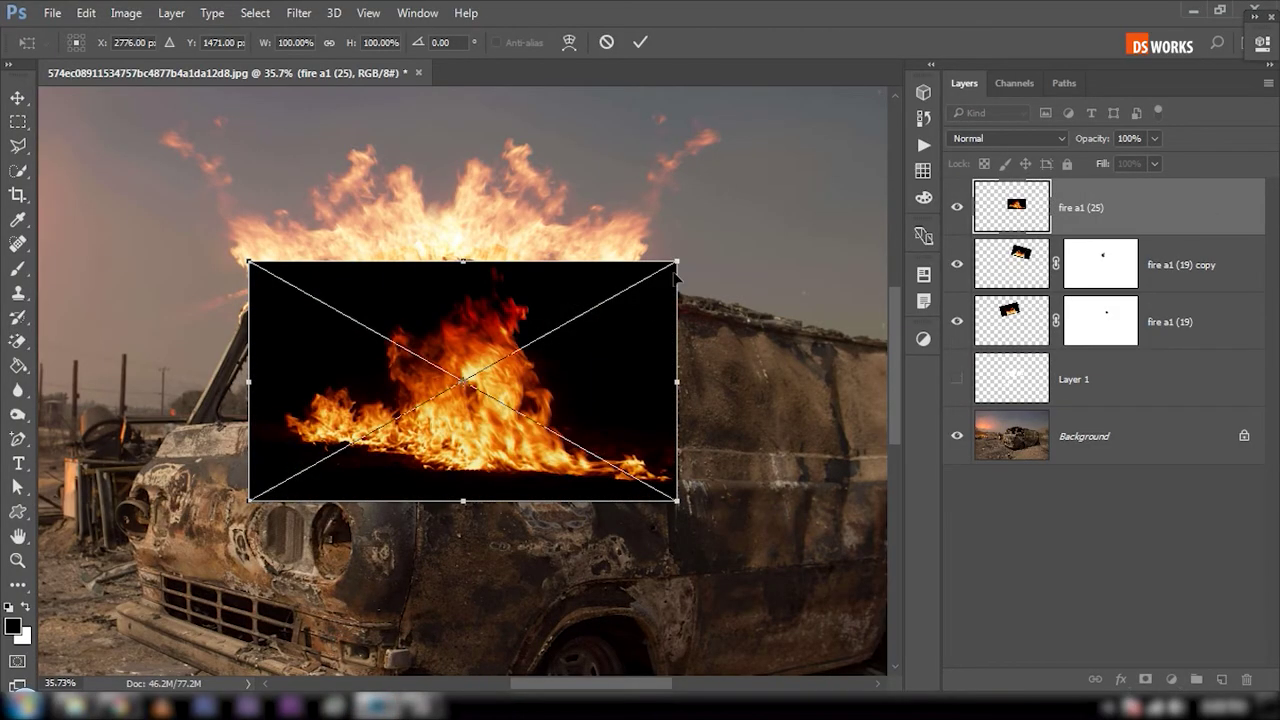
Step: Scale up the new fire a1 (25) image, rasterize it, and set Screen blending
left_click_drag(677, 262, 715, 240)
key("Return")
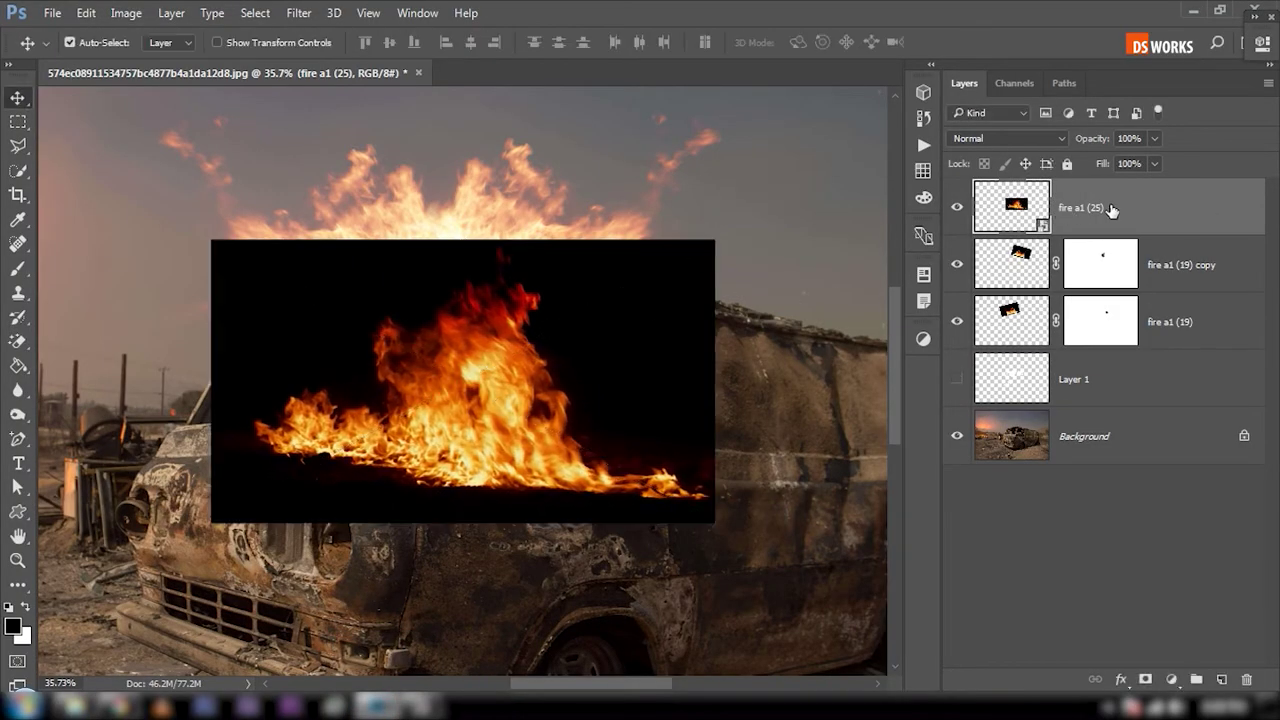
right_click(1112, 209)
left_click(818, 419)
left_click(995, 139)
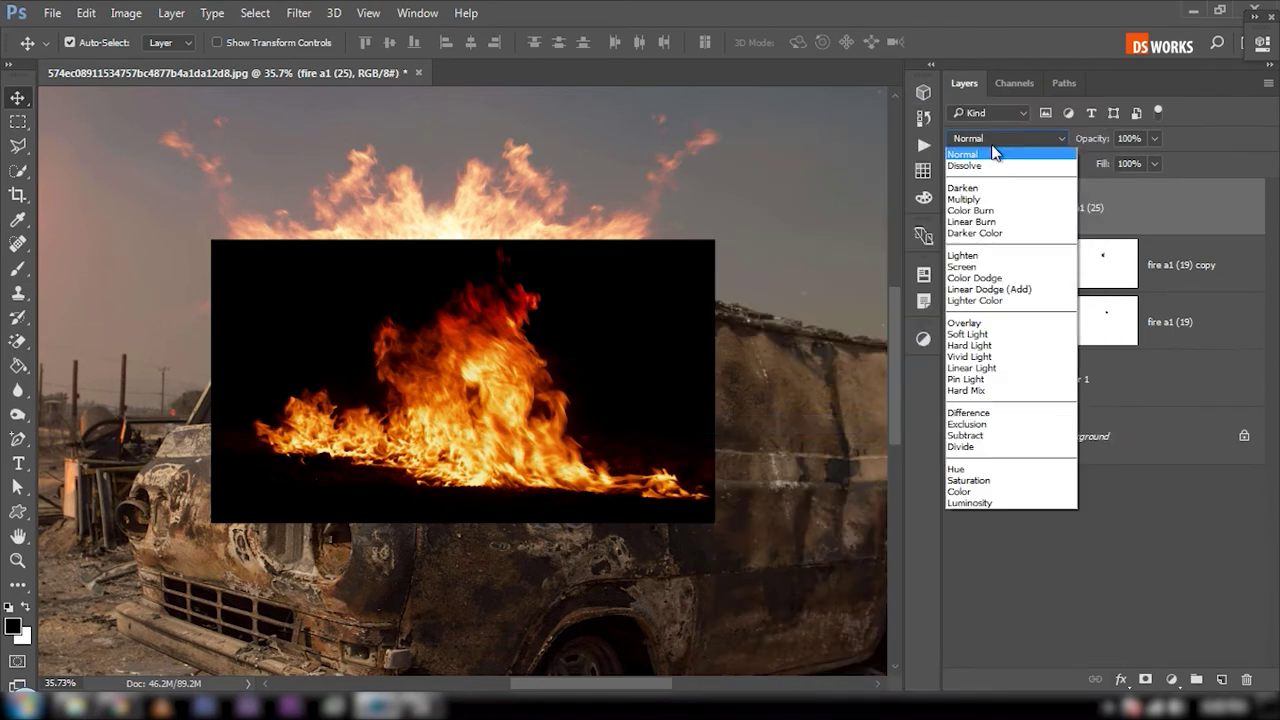
left_click(962, 266)
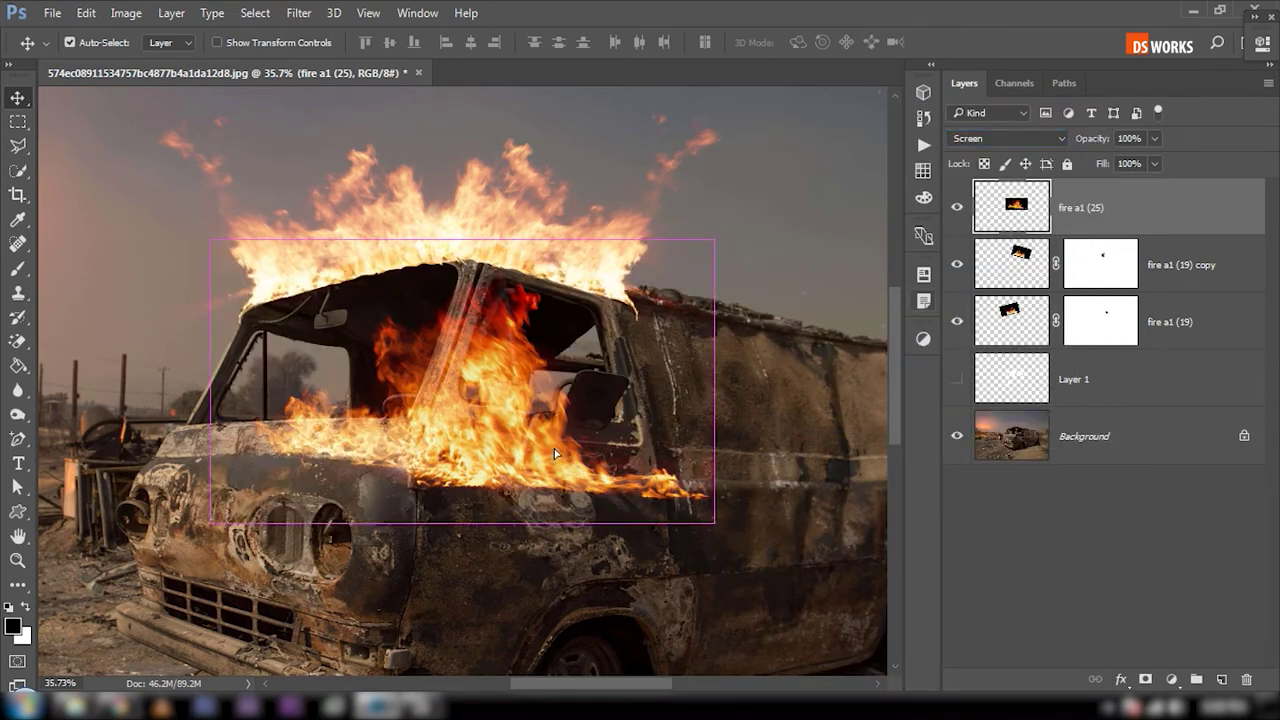
Step: Move the fire onto the cab and windshield and resize it to fit
left_click_drag(555, 453, 455, 393)
left_click_drag(565, 487, 432, 323)
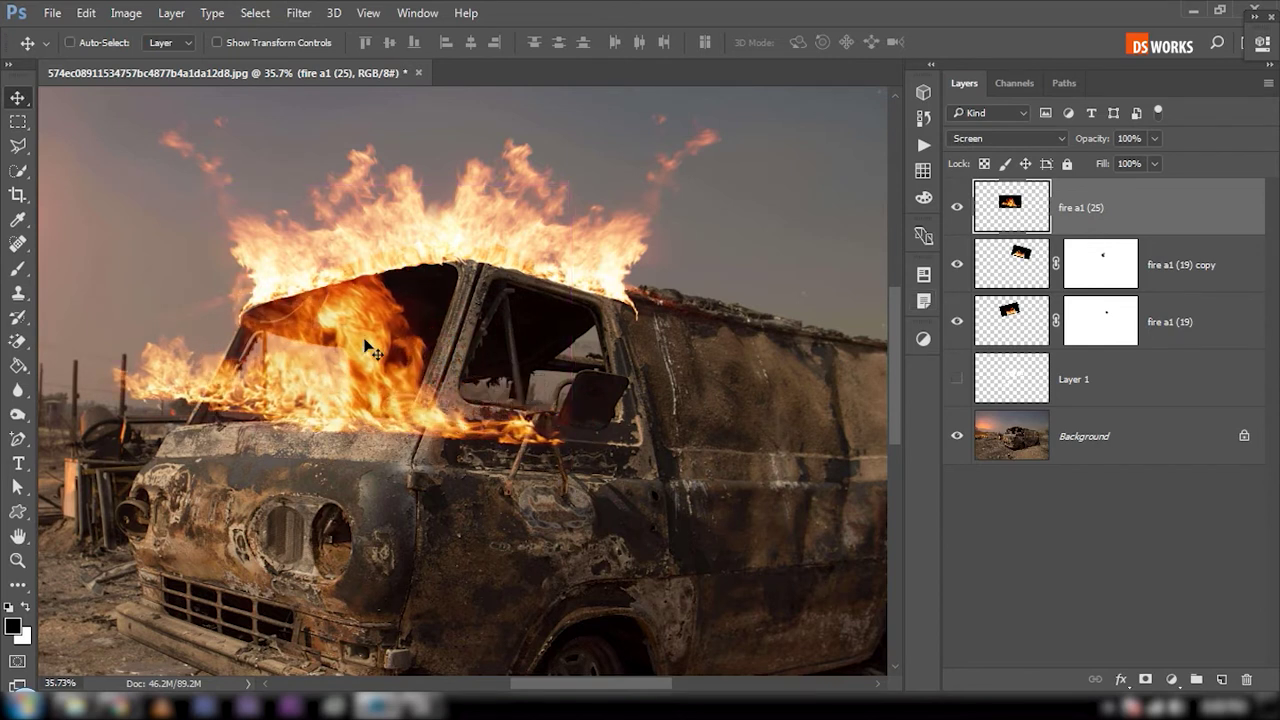
left_click_drag(367, 347, 380, 391)
key("ctrl+t")
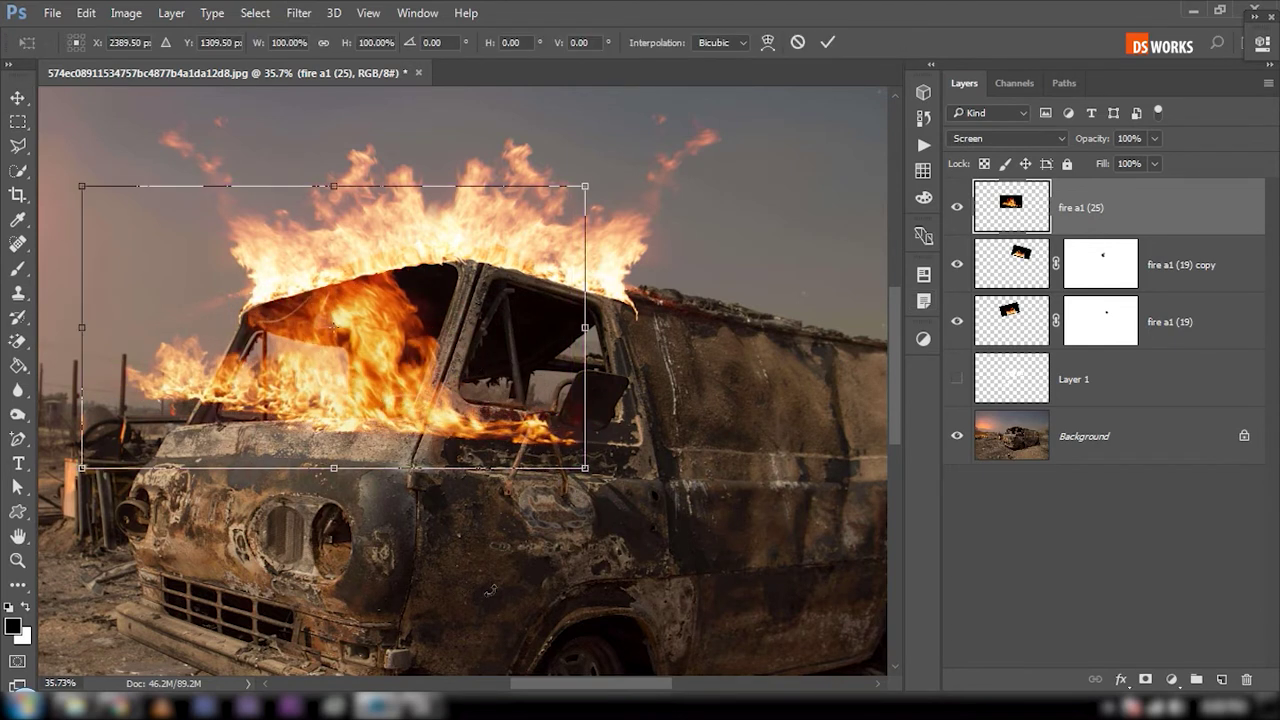
left_click_drag(490, 590, 480, 345)
key("Return")
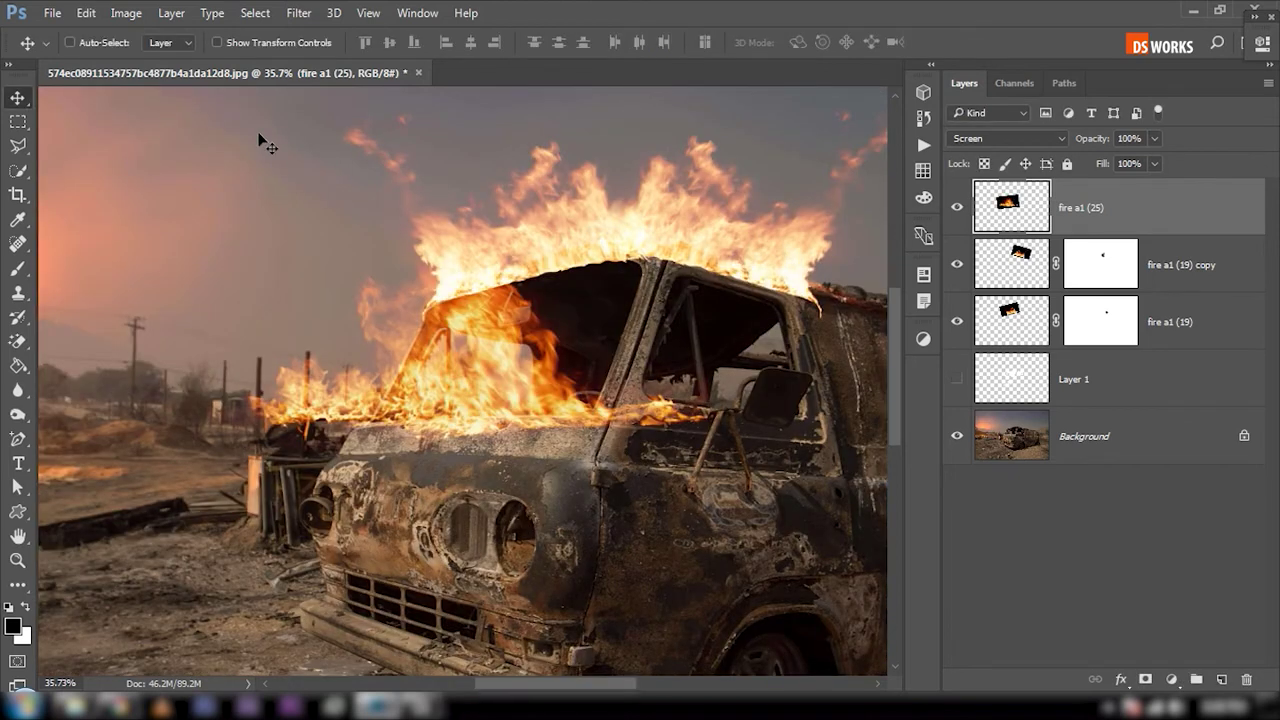
Step: Puppet Warp the fire a1 (25) flames to bend down around the van's front corner
left_click(88, 12)
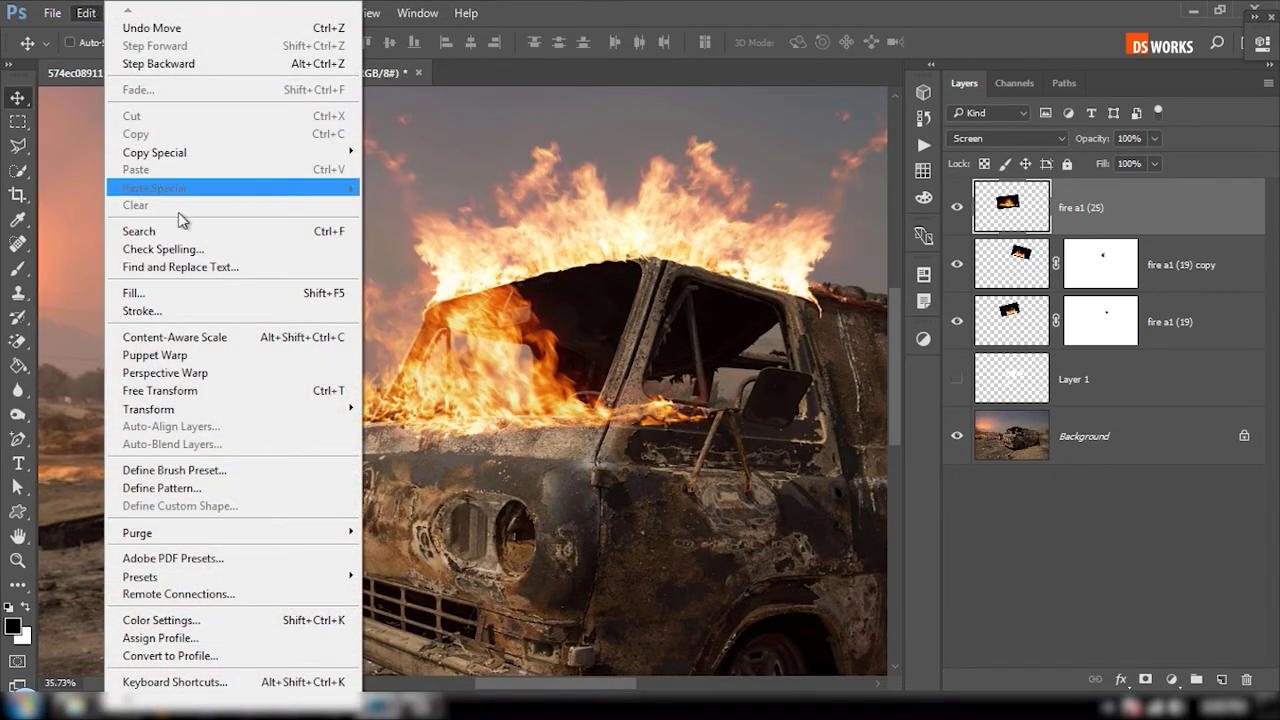
left_click(229, 356)
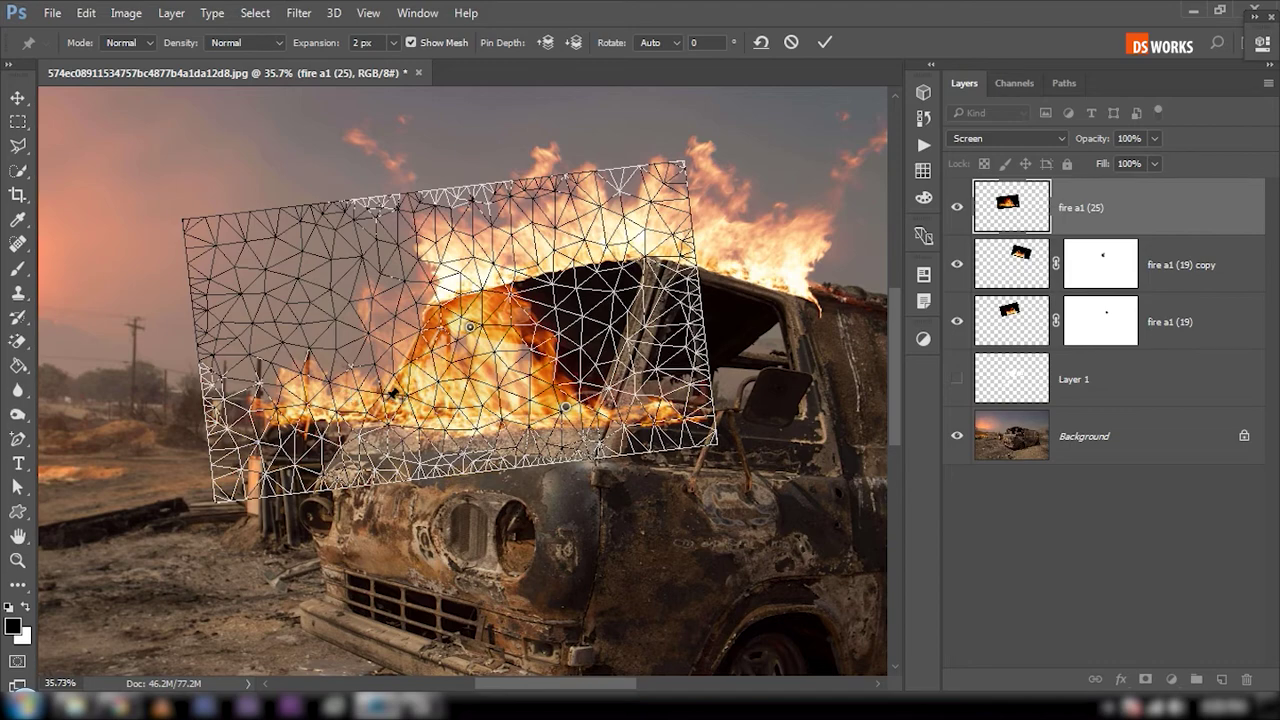
left_click_drag(303, 398, 331, 466)
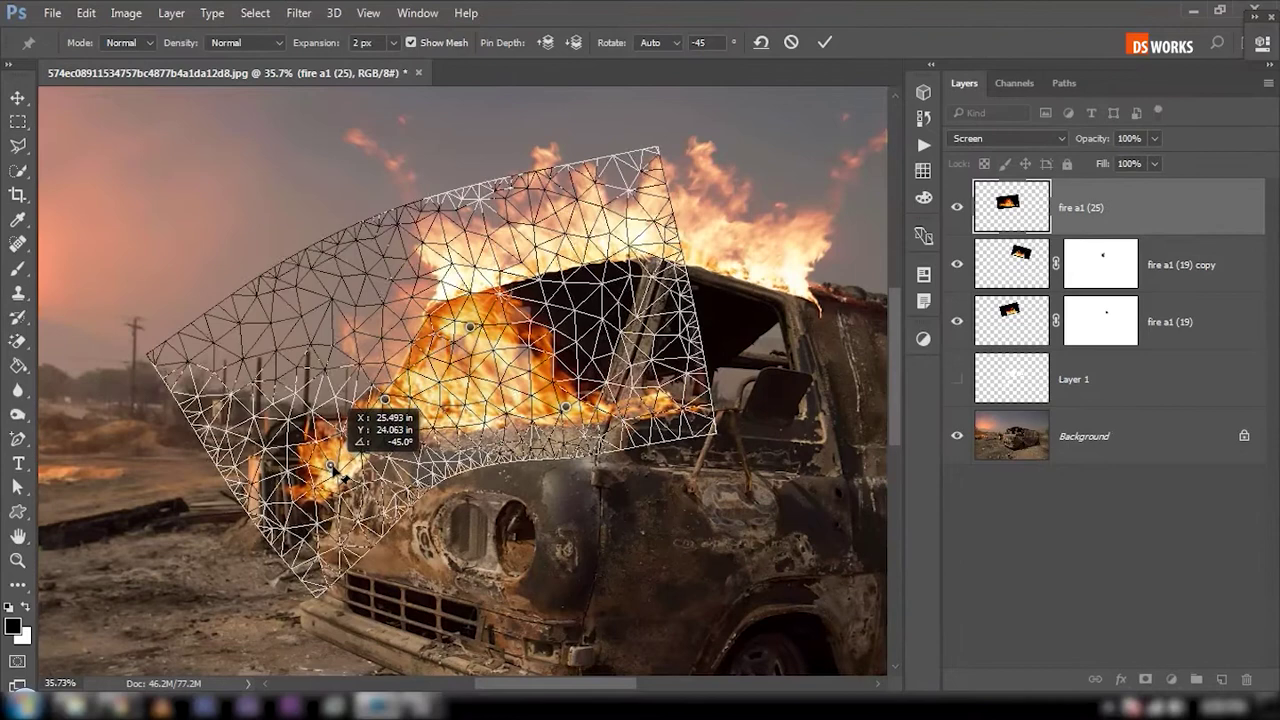
left_click_drag(333, 467, 352, 477)
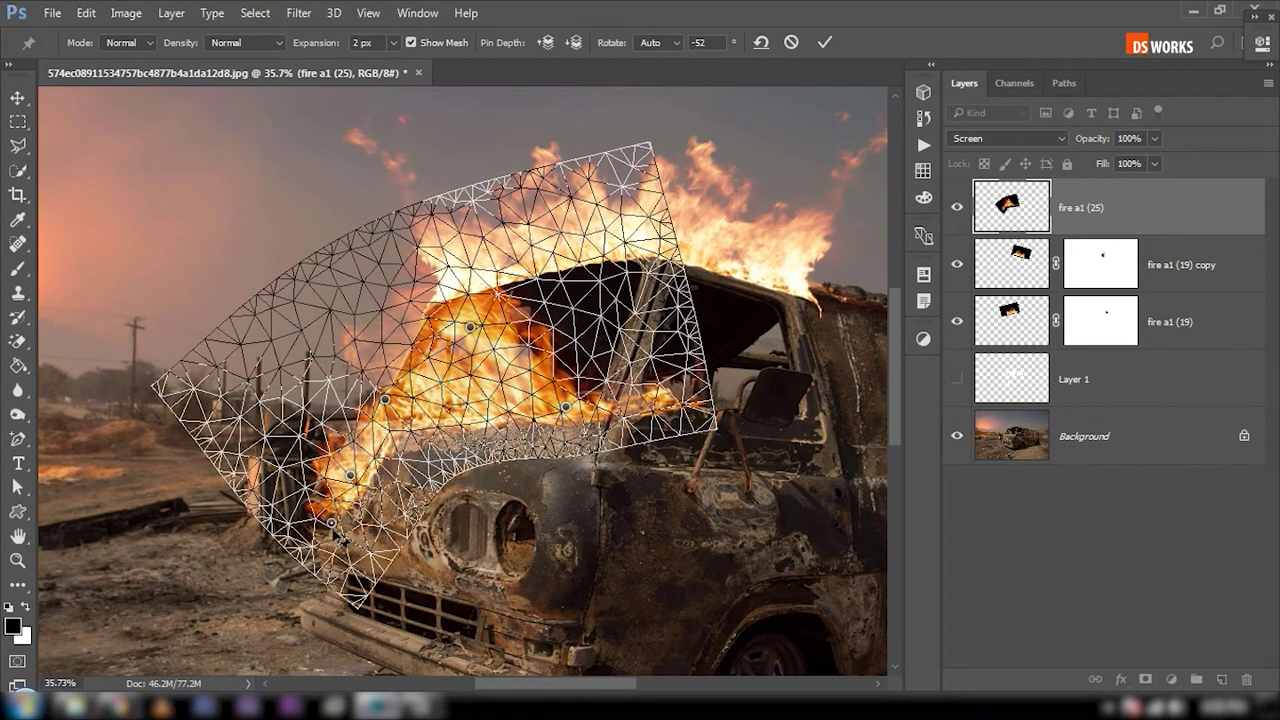
left_click_drag(340, 516, 362, 455)
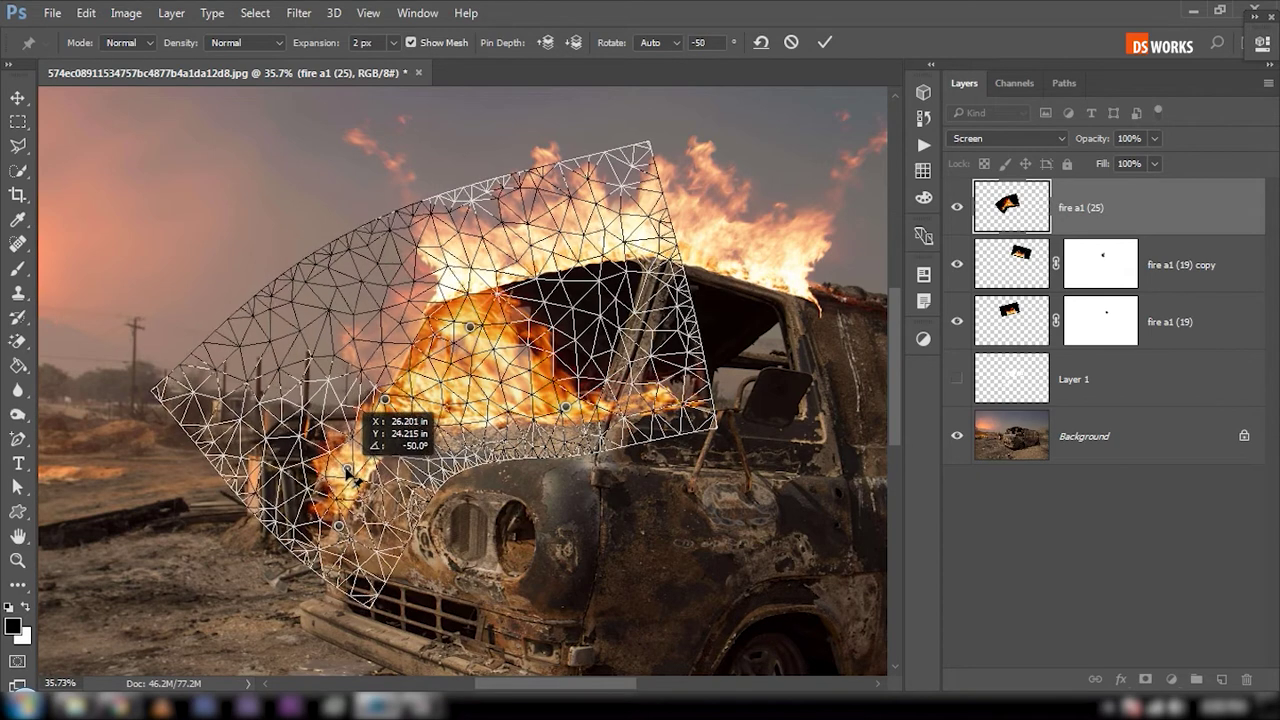
left_click_drag(700, 400, 674, 434)
key("Return")
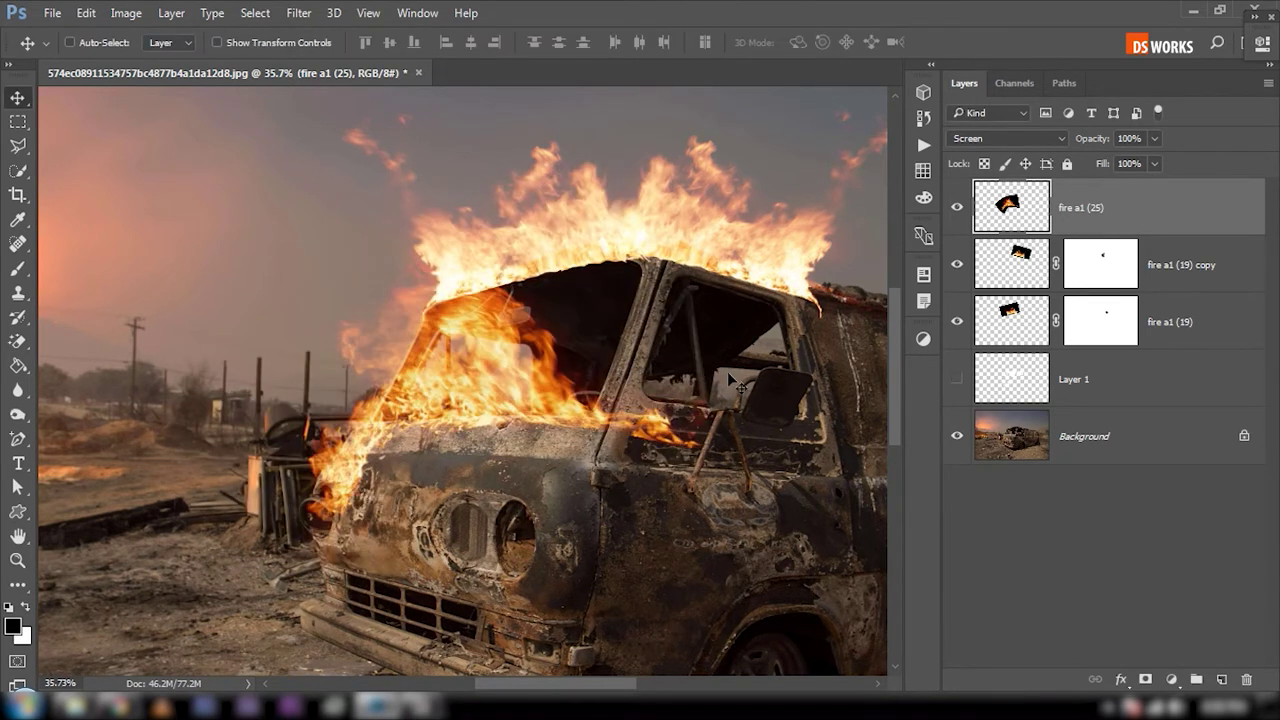
Step: Mask fire a1 (25) and paint out the flames spilling onto the door and fender
scroll(420, 420, "up", 3)
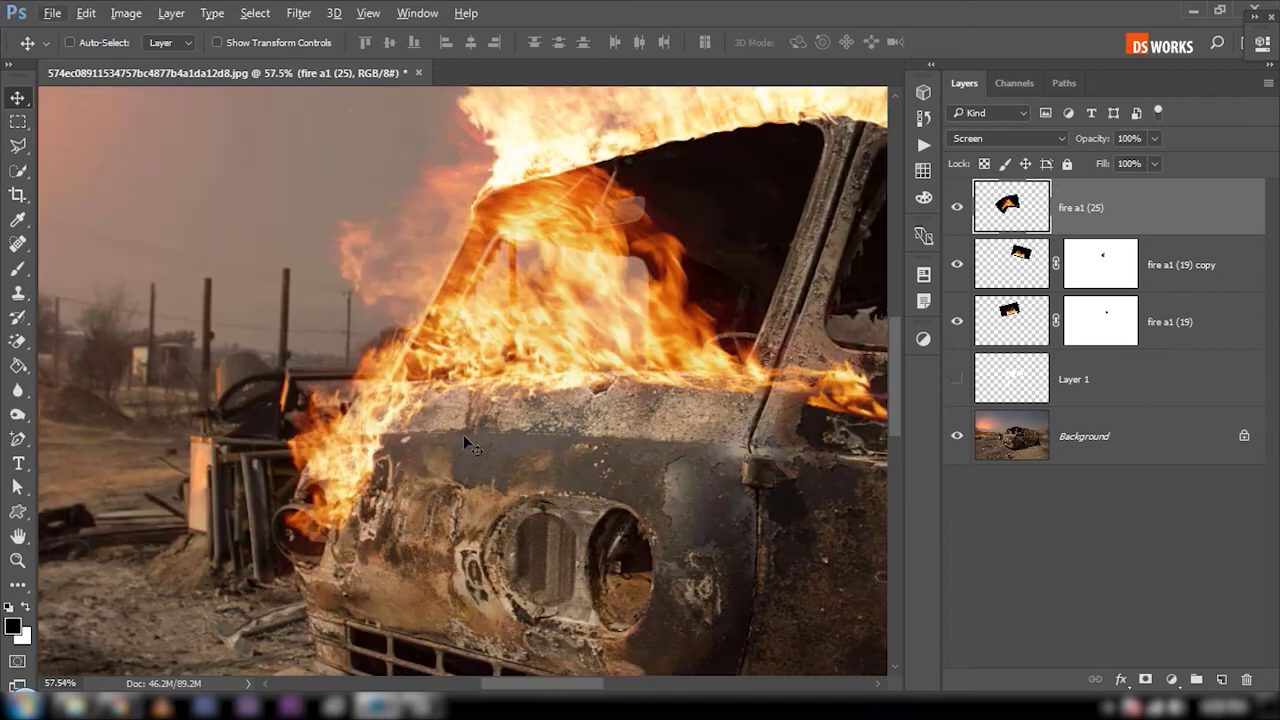
left_click(1146, 680)
key("b")
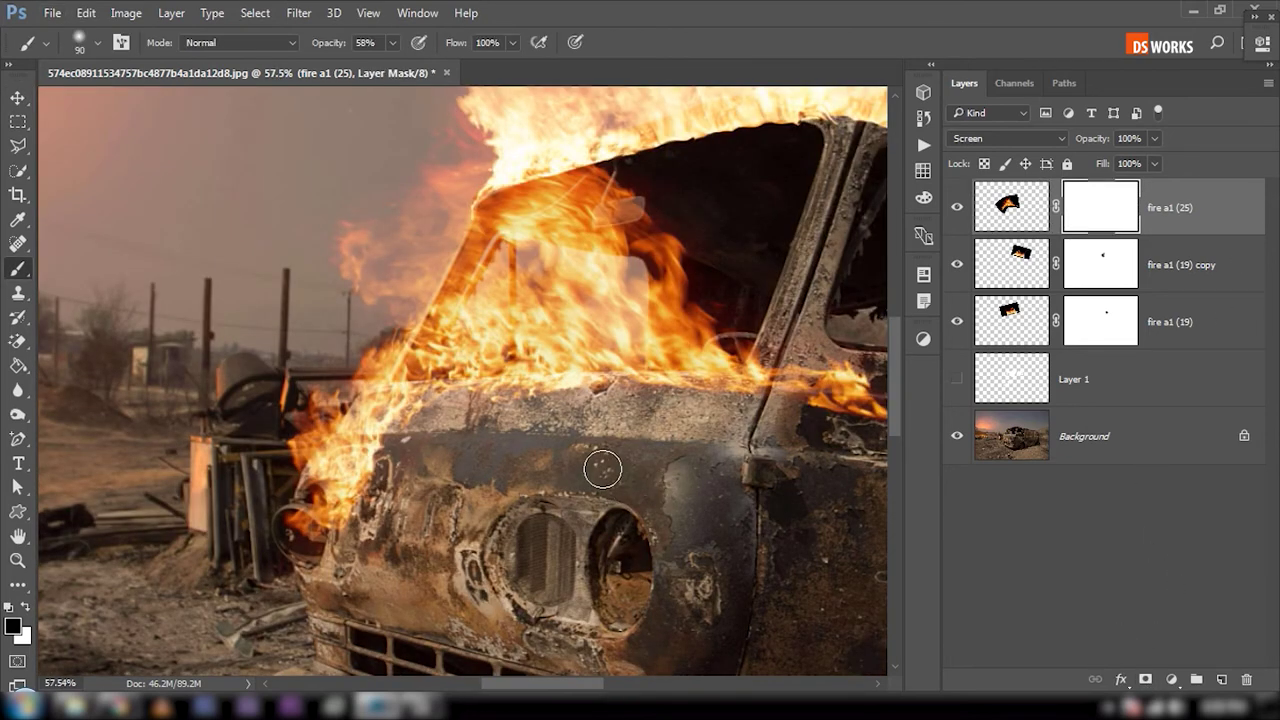
left_click(398, 437)
left_click_drag(398, 437, 328, 517)
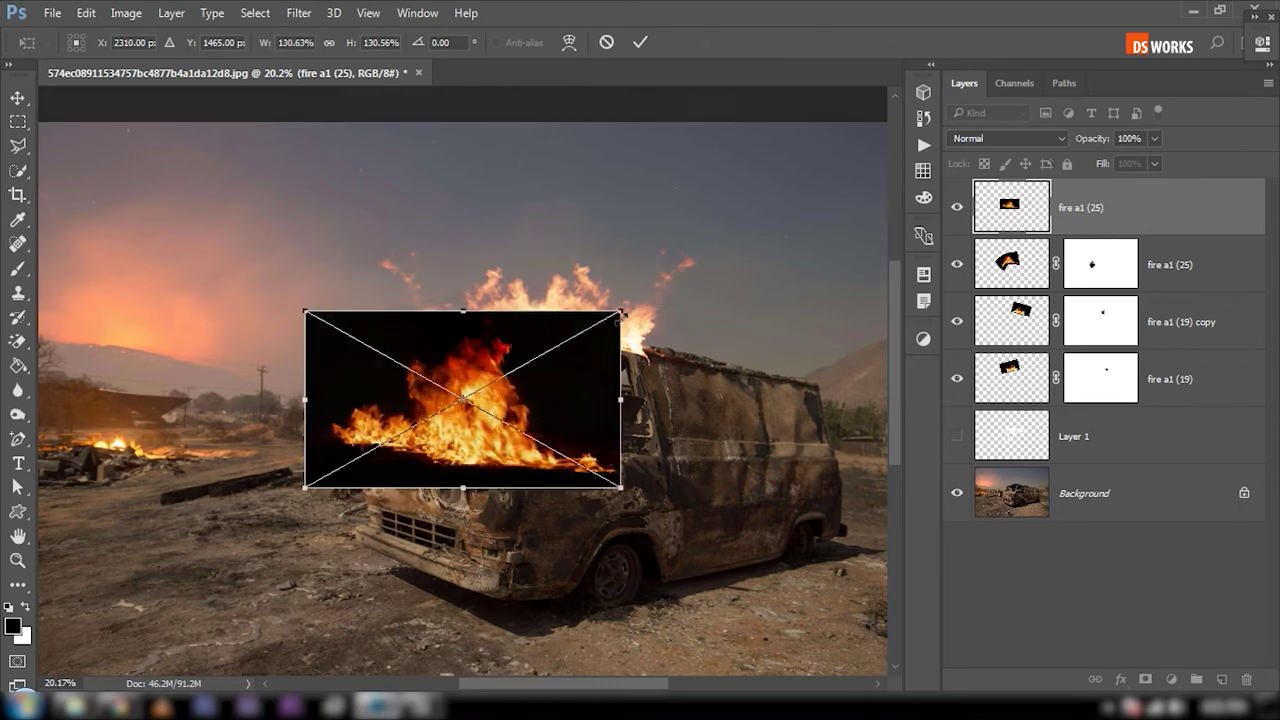
Step: Enlarge the new fire layer and centre it over the van's cab and windshield
mouse_move(629, 372)
left_mouse_down()
mouse_move(627, 420)
mouse_move(628, 405)
left_mouse_up()
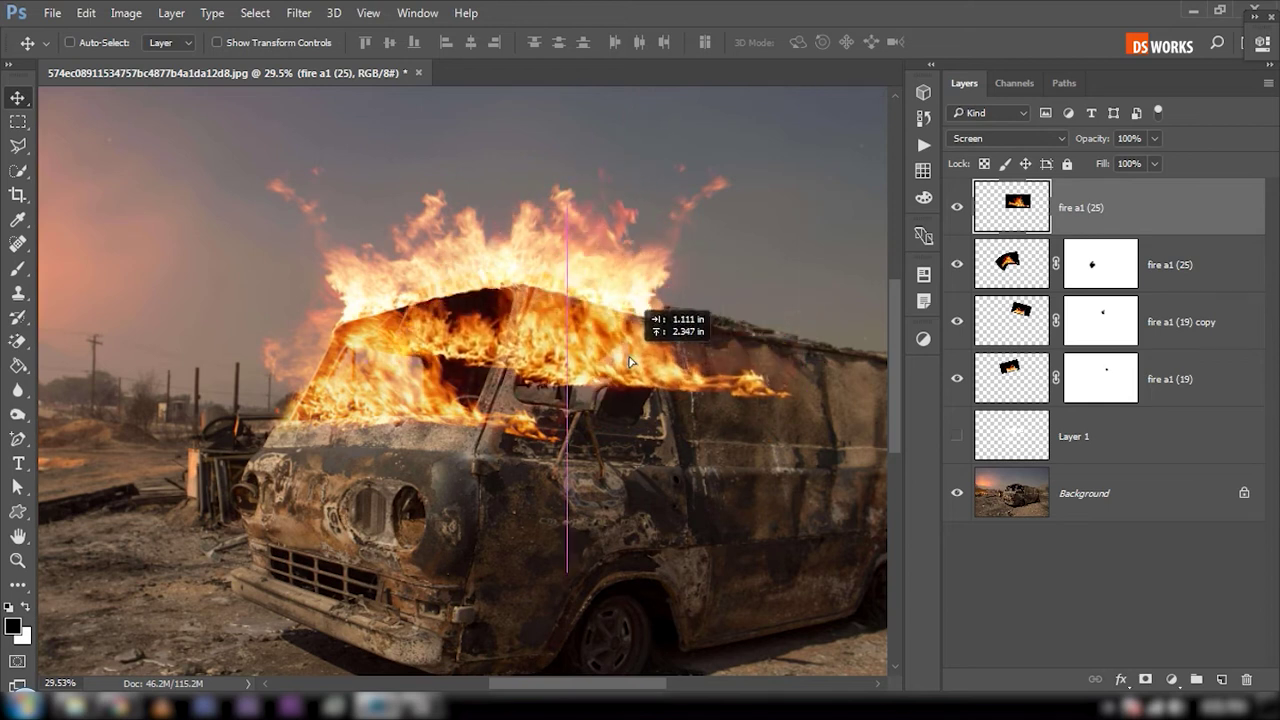
mouse_move(652, 385)
left_mouse_down()
mouse_move(617, 400)
mouse_move(533, 390)
mouse_move(536, 363)
mouse_move(590, 388)
left_mouse_up()
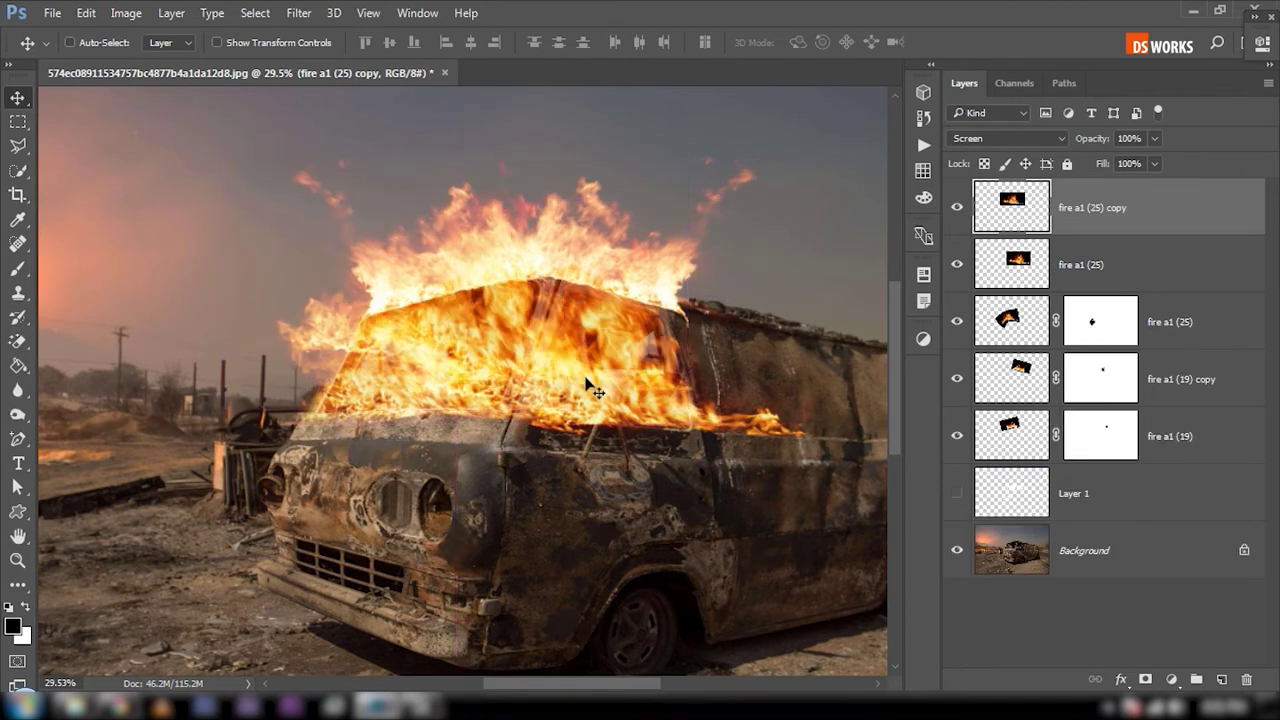
left_click_drag(583, 400, 593, 398)
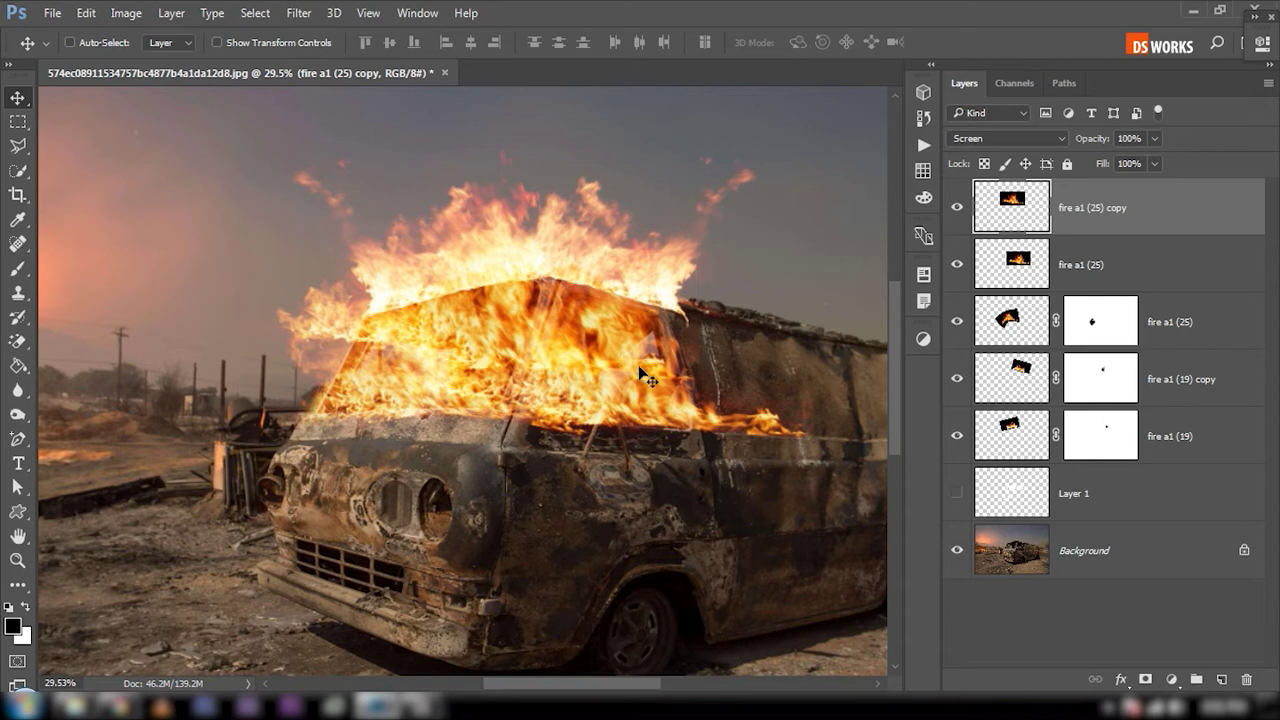
Step: Mask the fire a1 (25) copy and paint out part of its flames across the windshield
left_click(1146, 680)
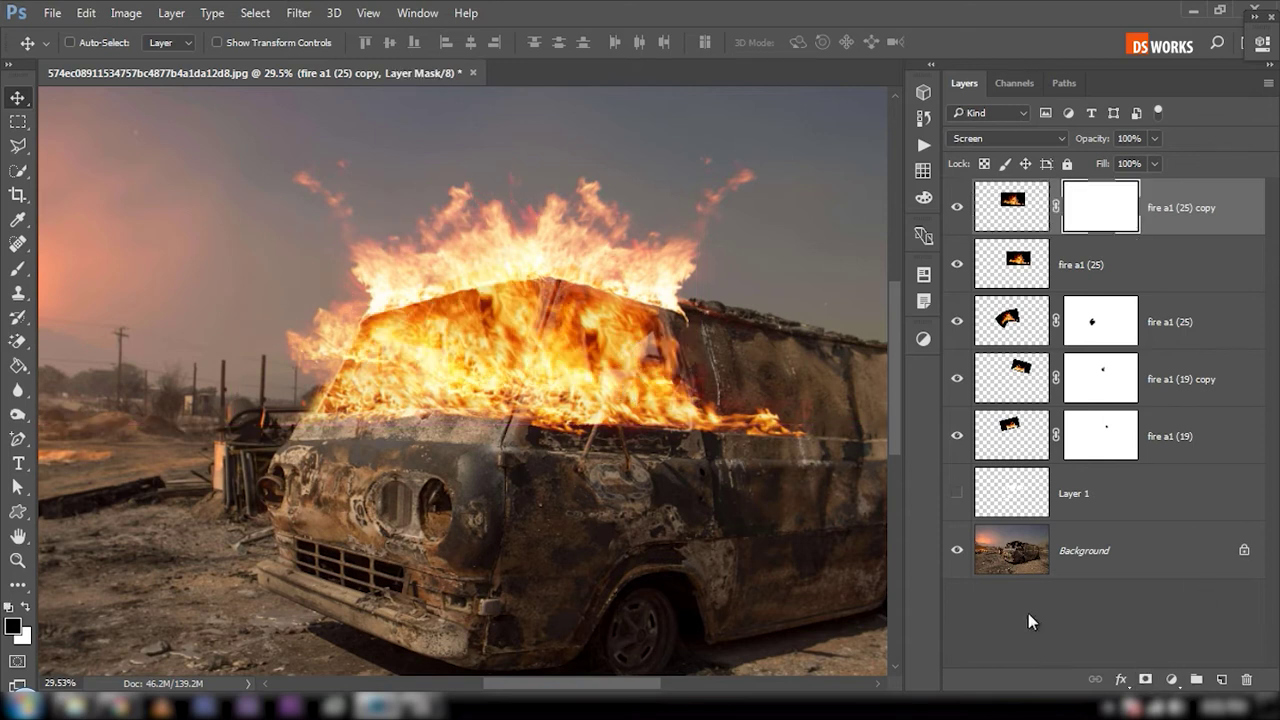
key("b")
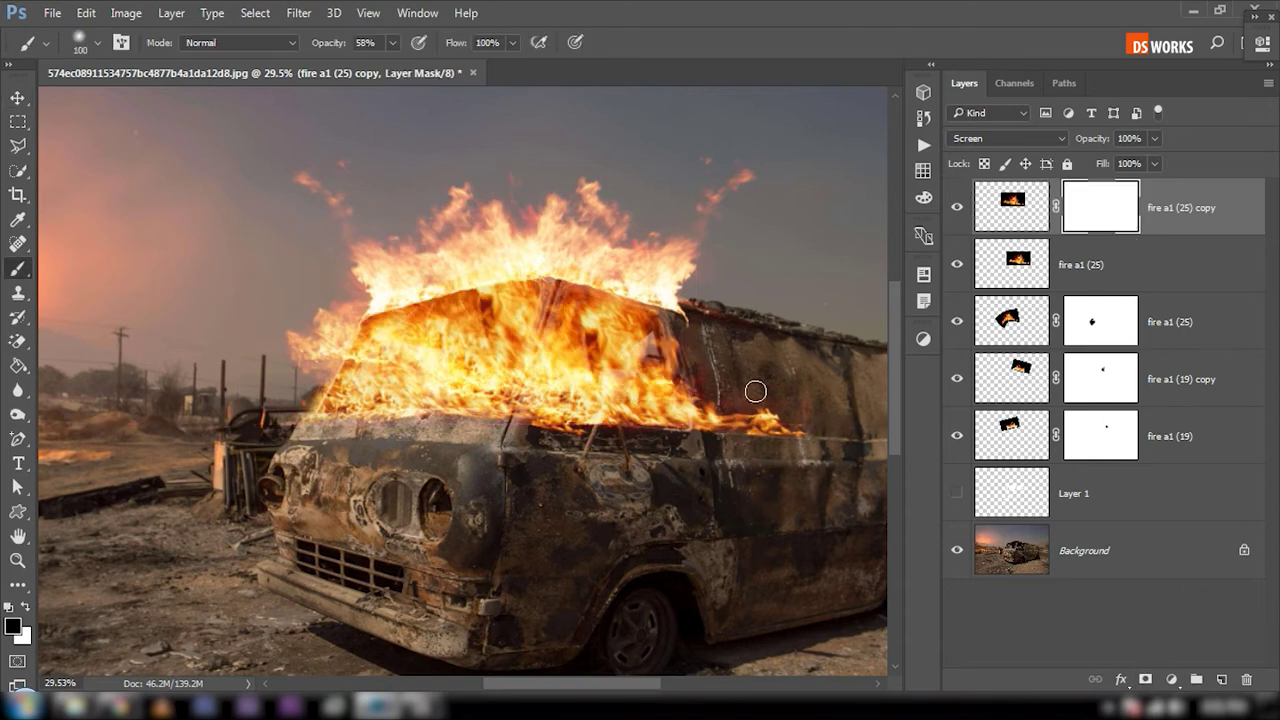
key("]")
mouse_move(760, 370)
left_mouse_down()
mouse_move(580, 385)
mouse_move(318, 330)
mouse_move(320, 350)
left_mouse_up()
key("]")
key("]")
key("[")
key("[")
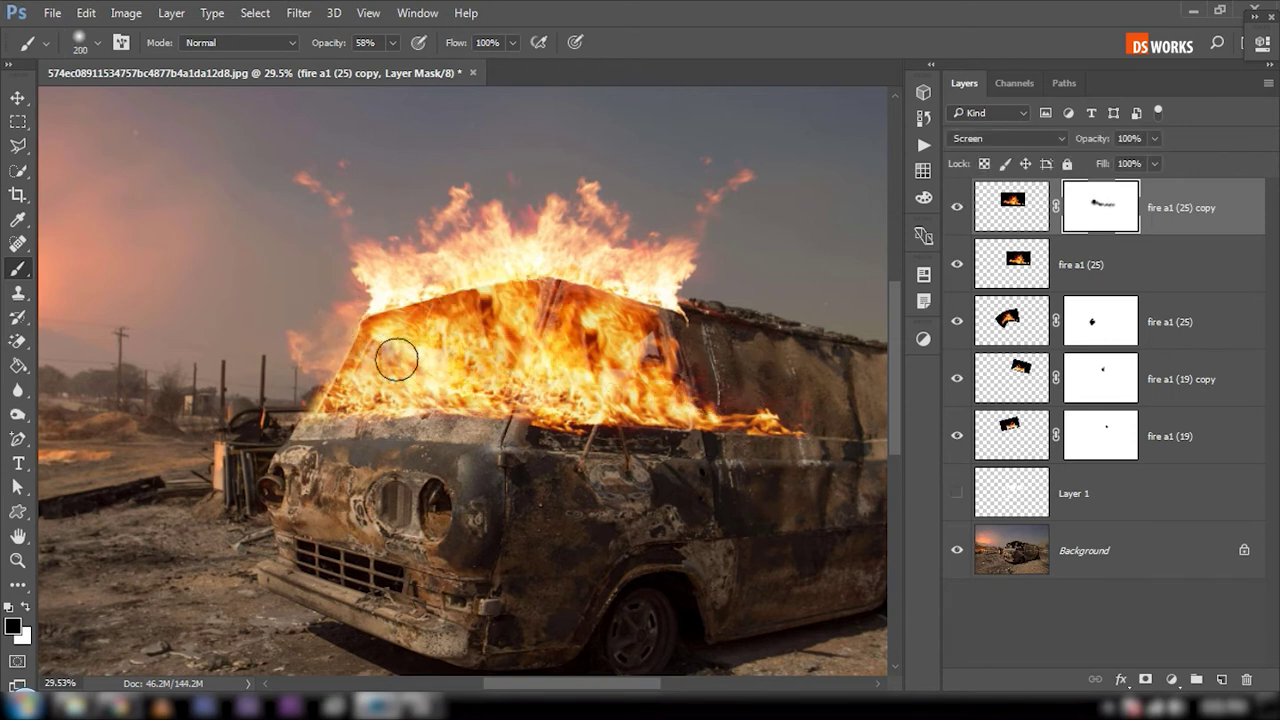
key("x")
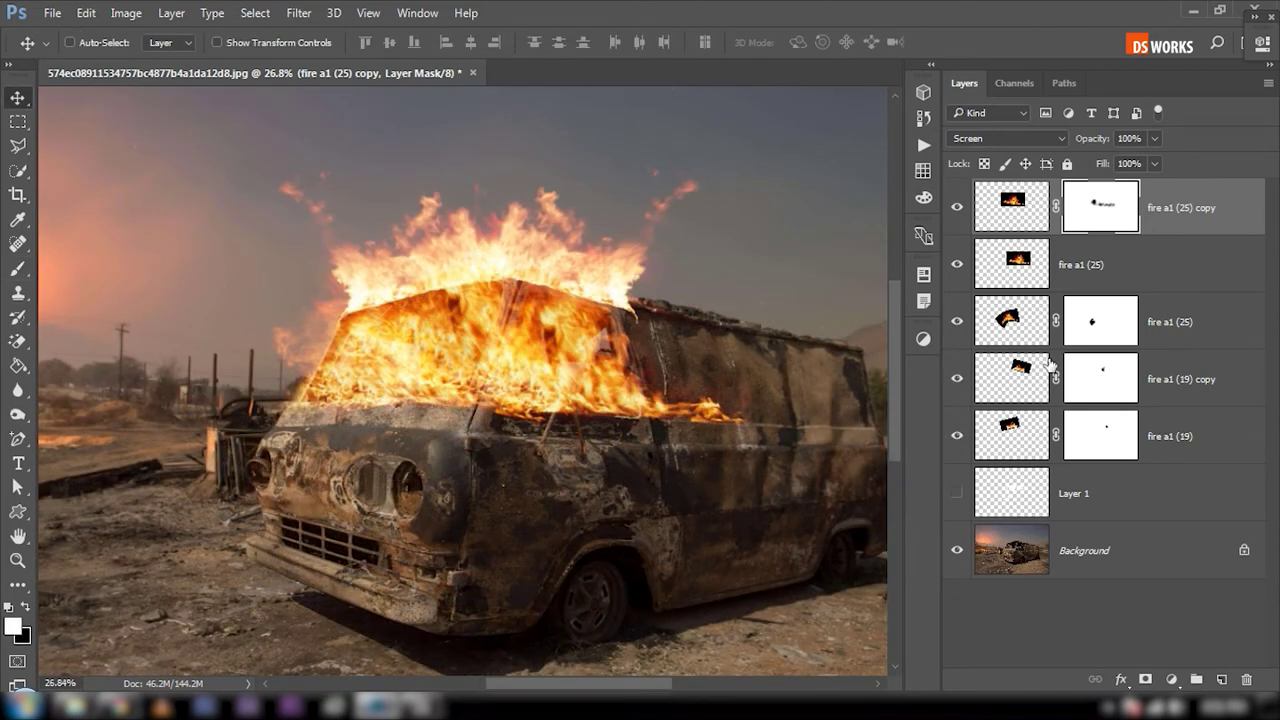
Step: Group the three cab fire layers into Group 1, compare it on and off, then hide it
left_click(1188, 330)
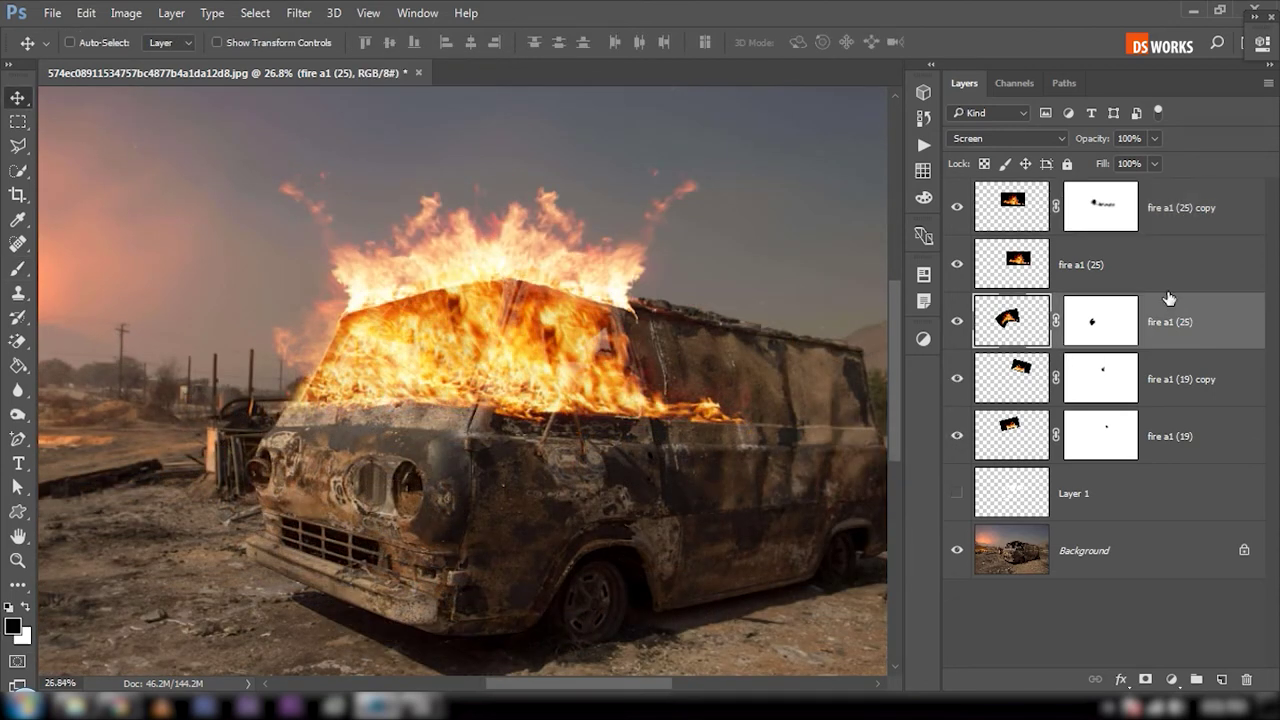
left_click(1185, 212, "shift")
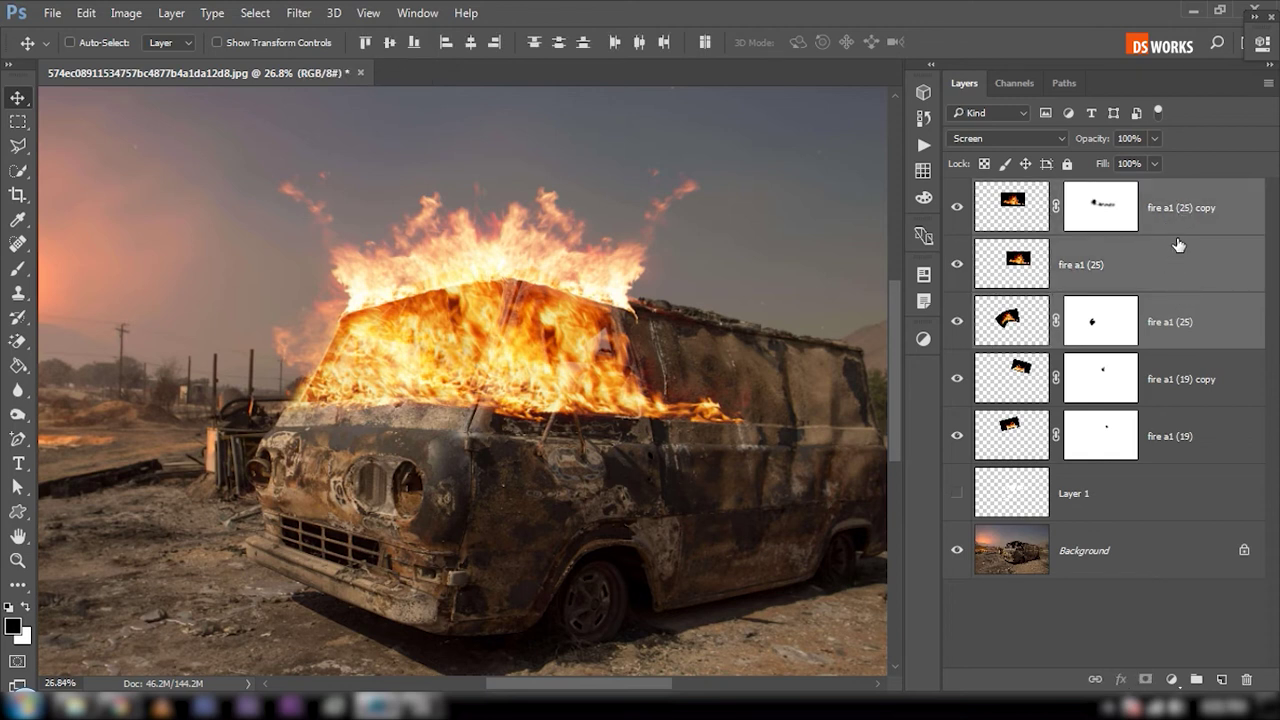
key("ctrl+g")
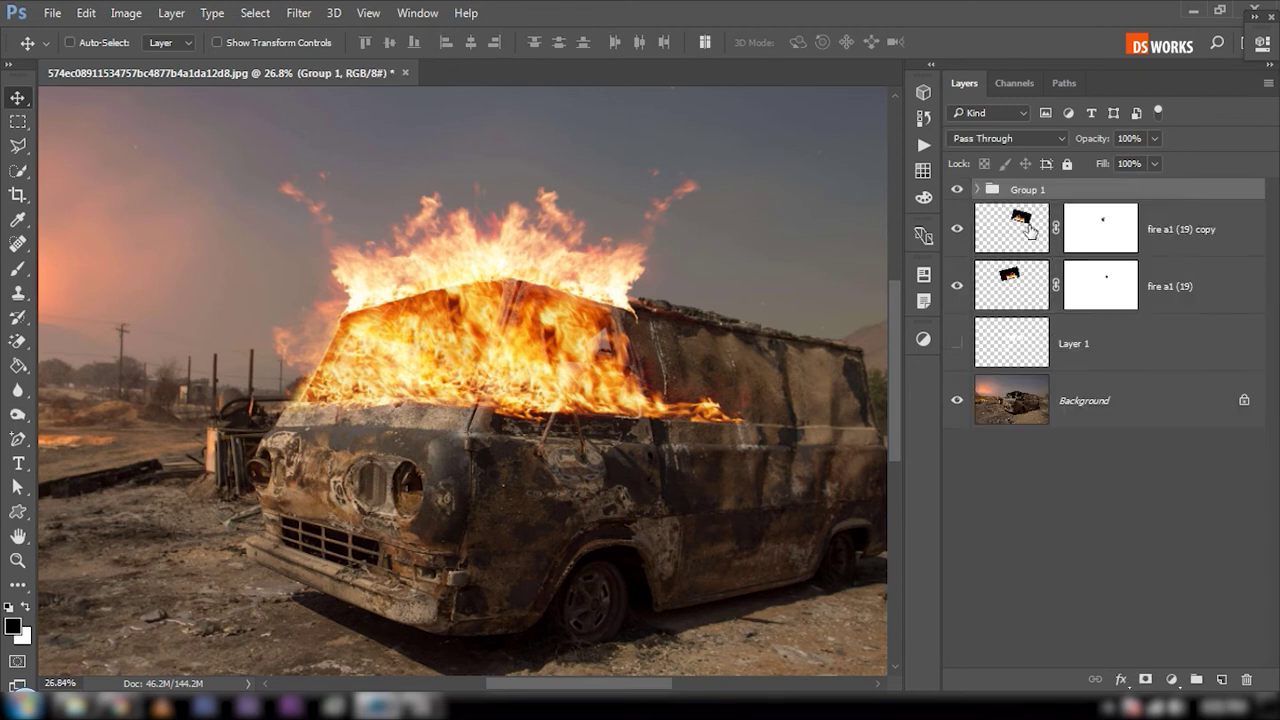
left_click(958, 190)
left_click(958, 190)
left_click(958, 190)
left_click(958, 190)
left_click(958, 190)
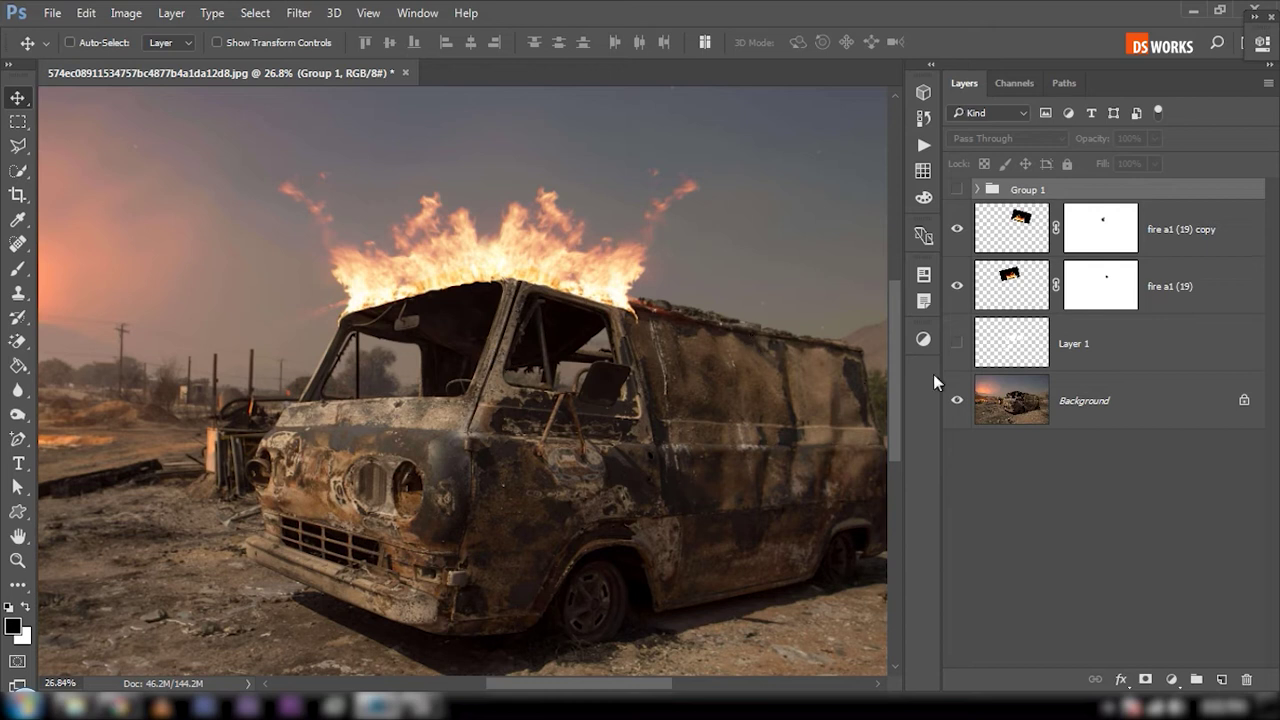
Step: Load the white window and headlight fills as a selection and mask Group 1 to it
left_click(958, 344)
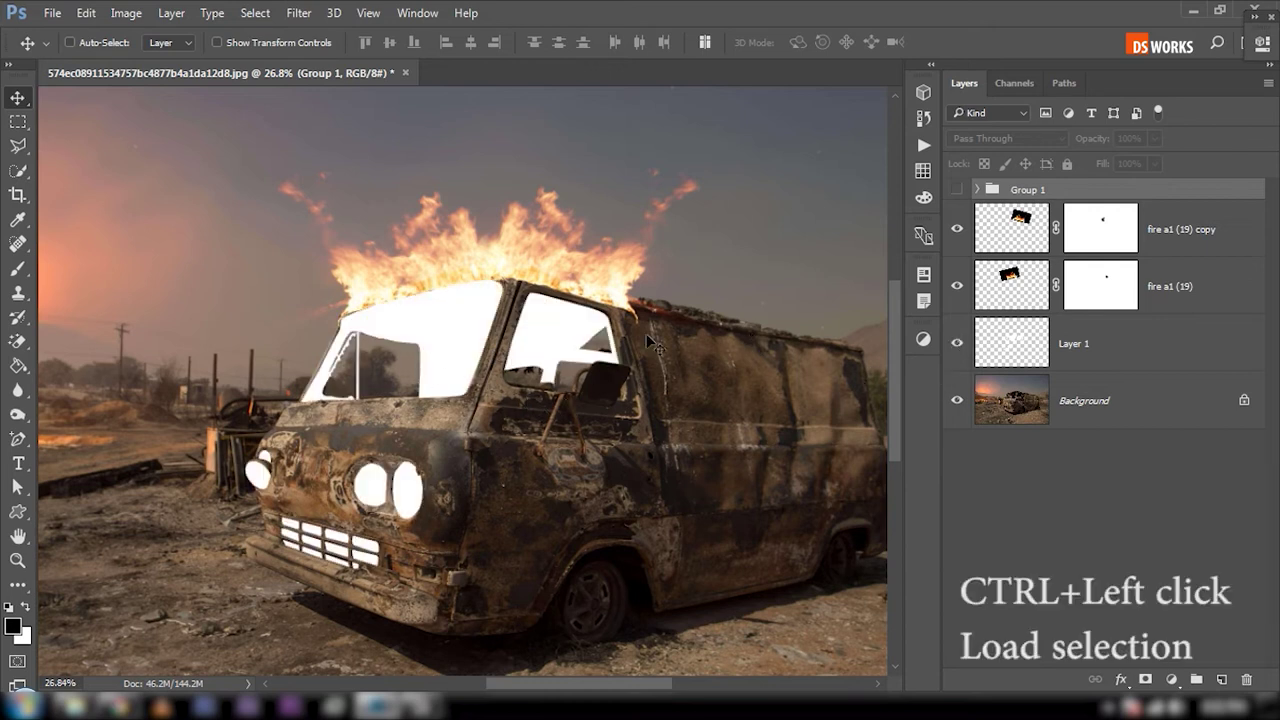
left_click(1008, 342, "ctrl")
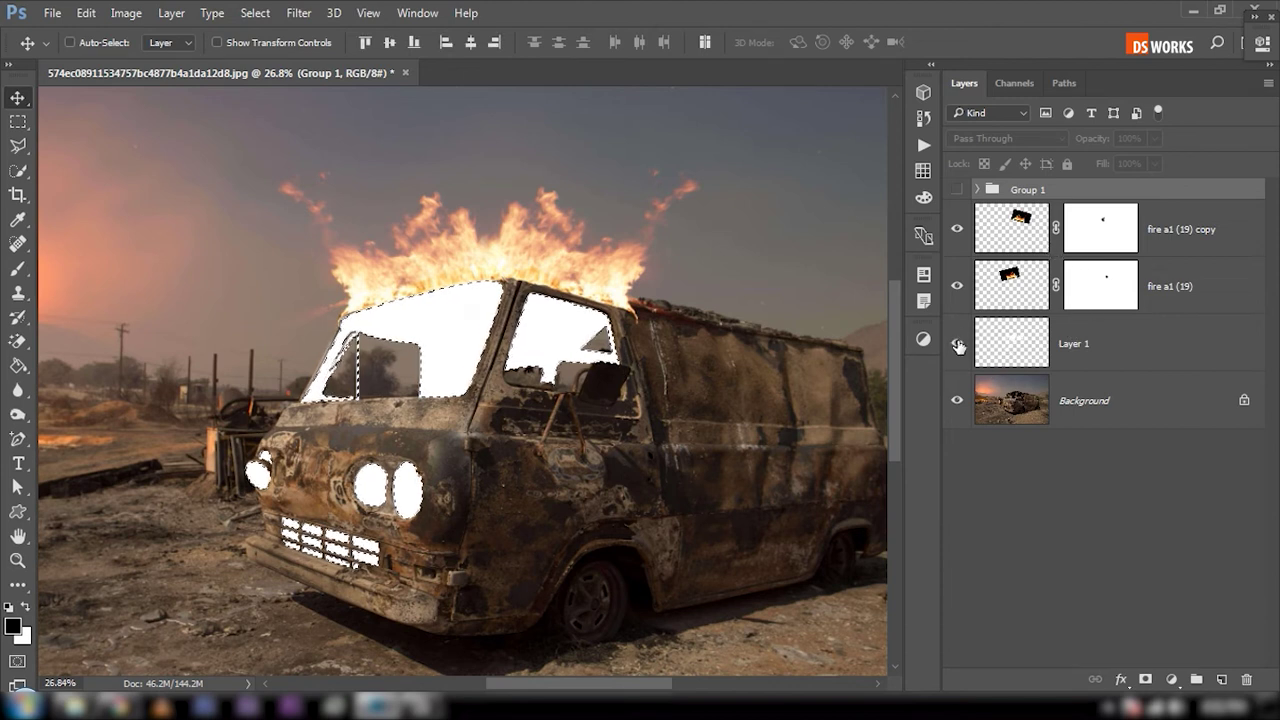
left_click(958, 344)
left_click(957, 189)
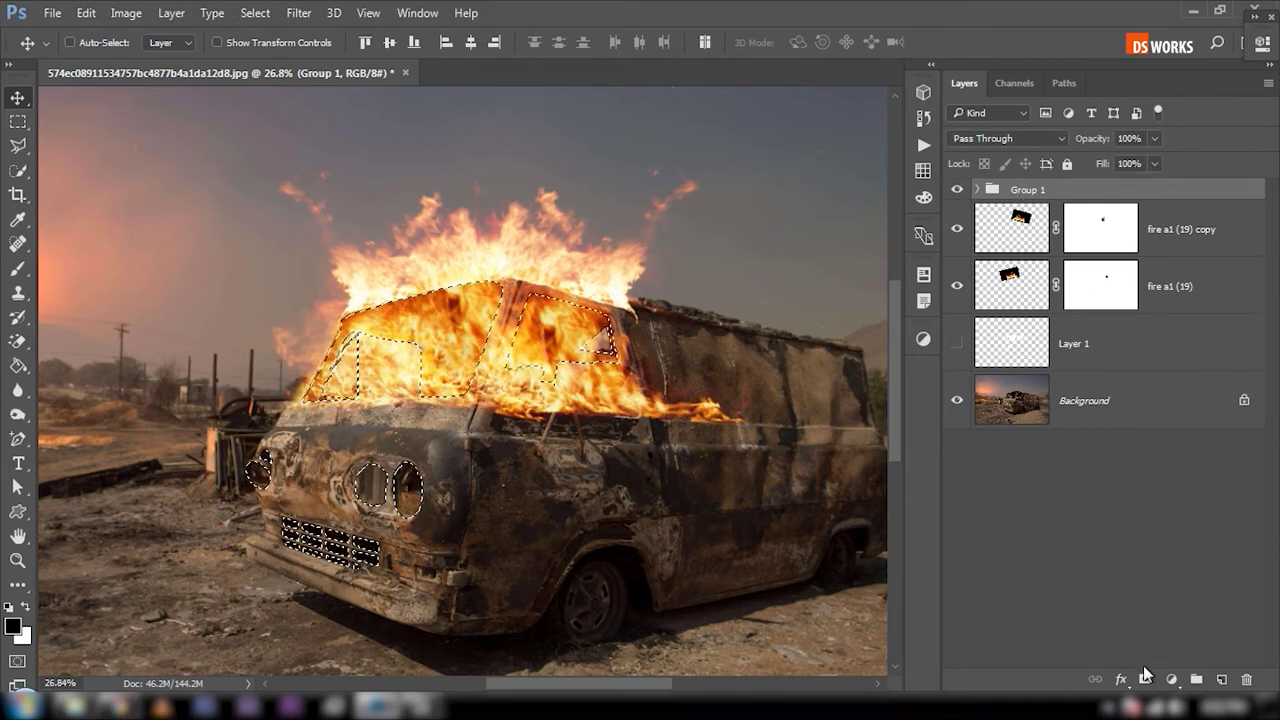
left_click(1145, 678)
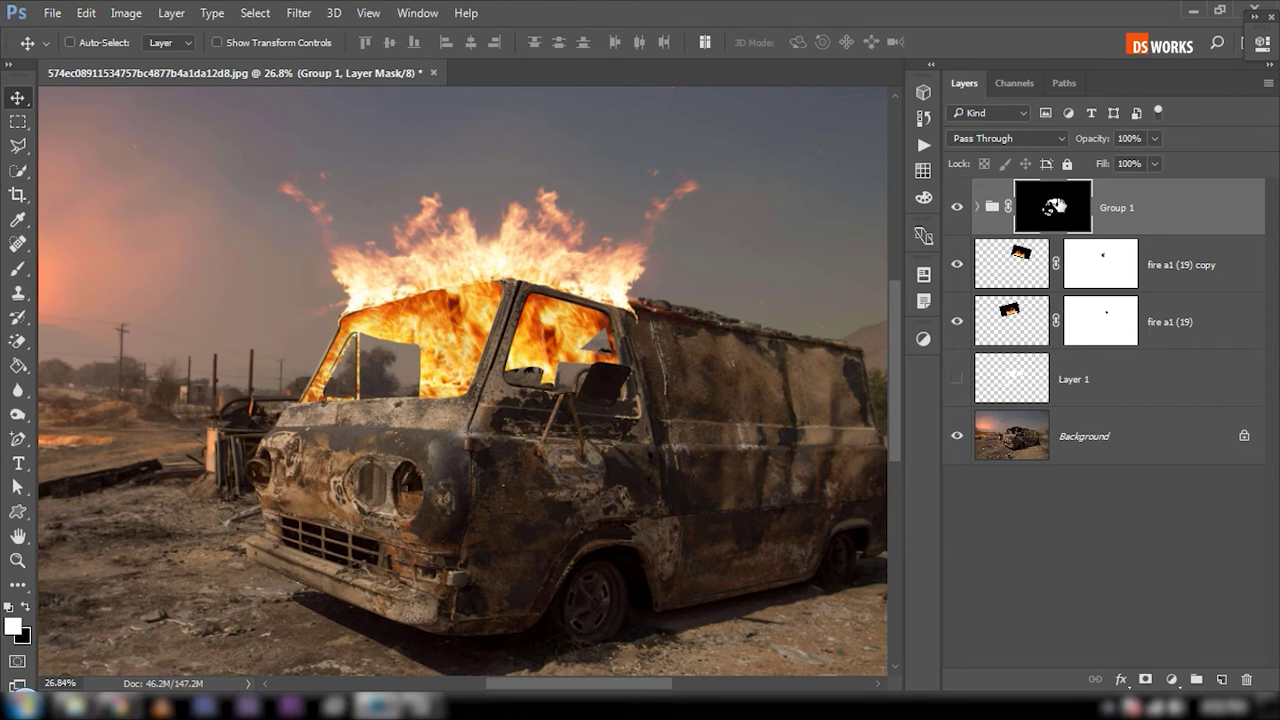
left_click(957, 379)
Step: Paint fire back over the right and lower side window glass on Group 1's mask
left_click(957, 379)
scroll(550, 331, "up", 5)
key("b")
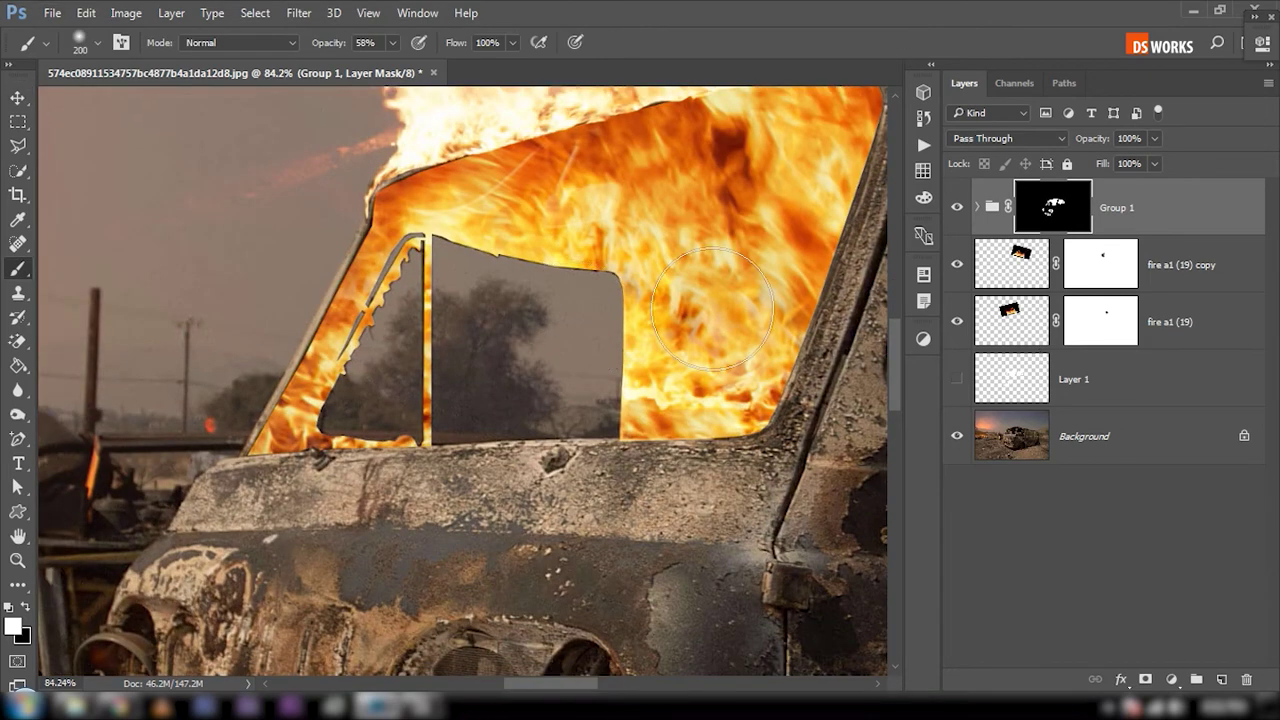
left_click(977, 207)
key("bracketleft")
key("bracketleft")
key("bracketleft")
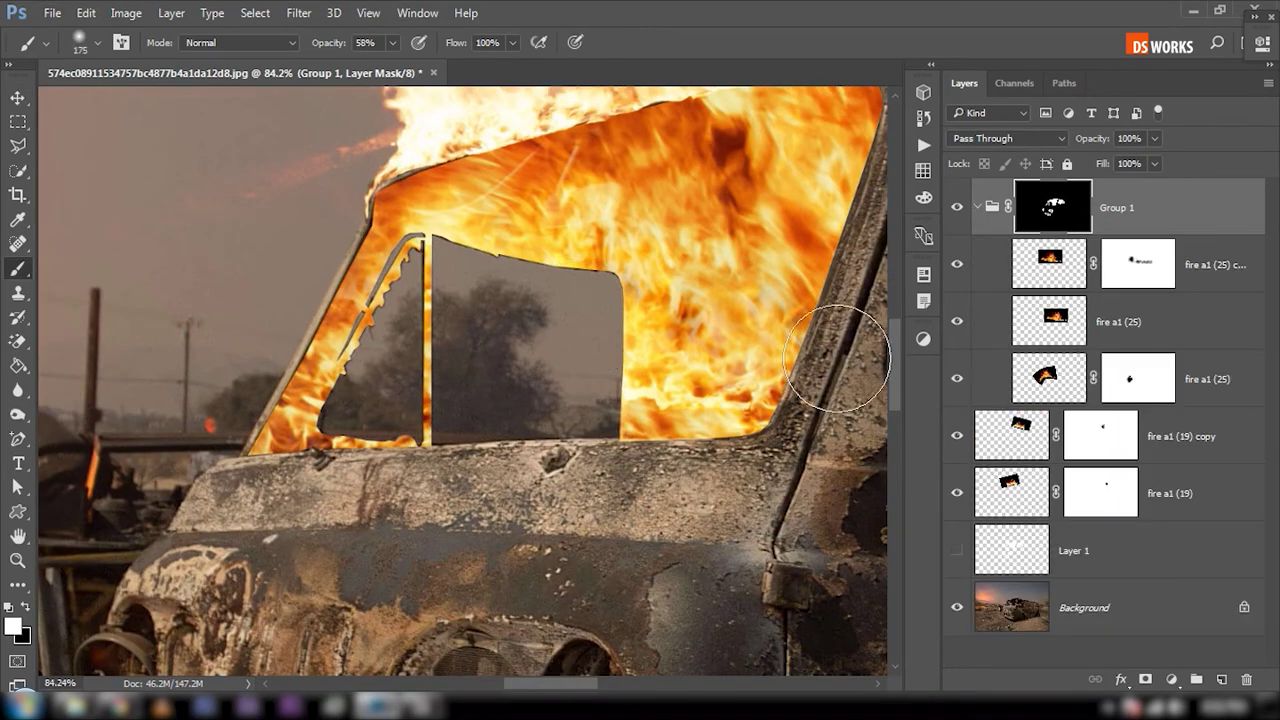
key("bracketleft")
key("bracketleft")
mouse_move(625, 322)
left_mouse_down()
mouse_move(510, 300)
mouse_move(600, 286)
mouse_move(580, 277)
mouse_move(465, 290)
mouse_move(494, 255)
left_mouse_up()
key("bracketleft")
key("bracketleft")
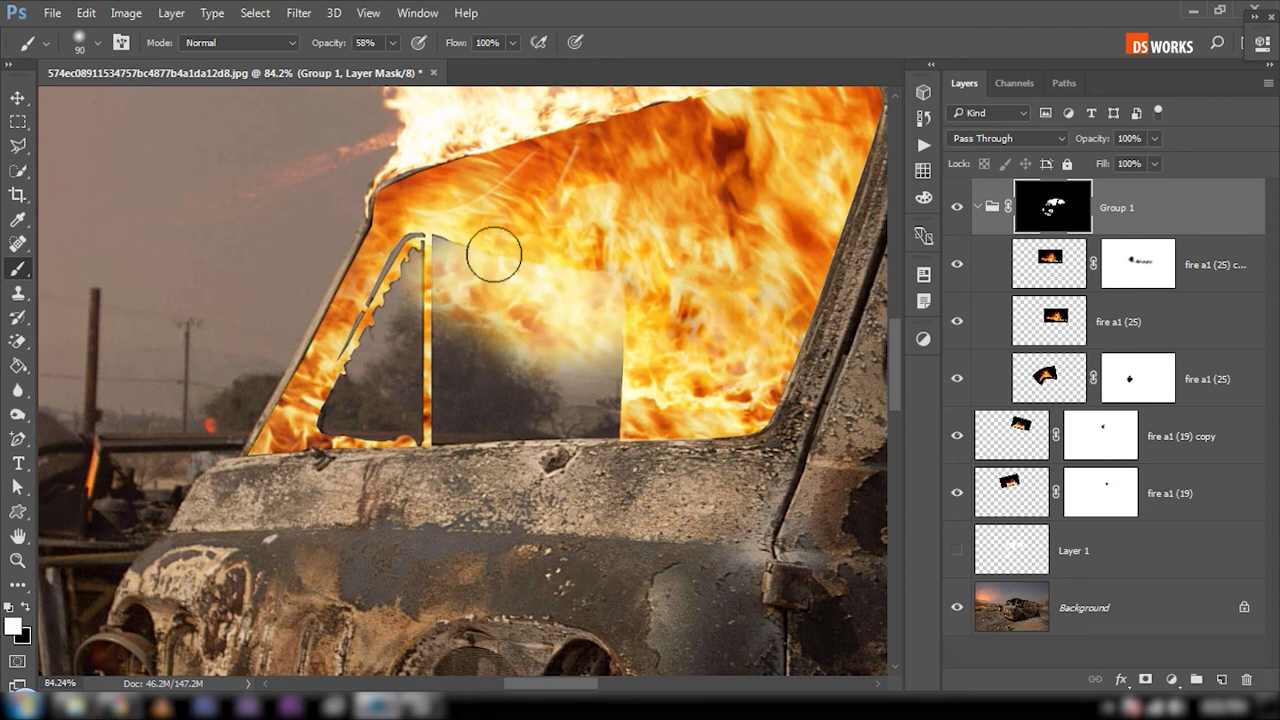
mouse_move(637, 295)
left_mouse_down()
mouse_move(640, 343)
mouse_move(609, 380)
left_mouse_up()
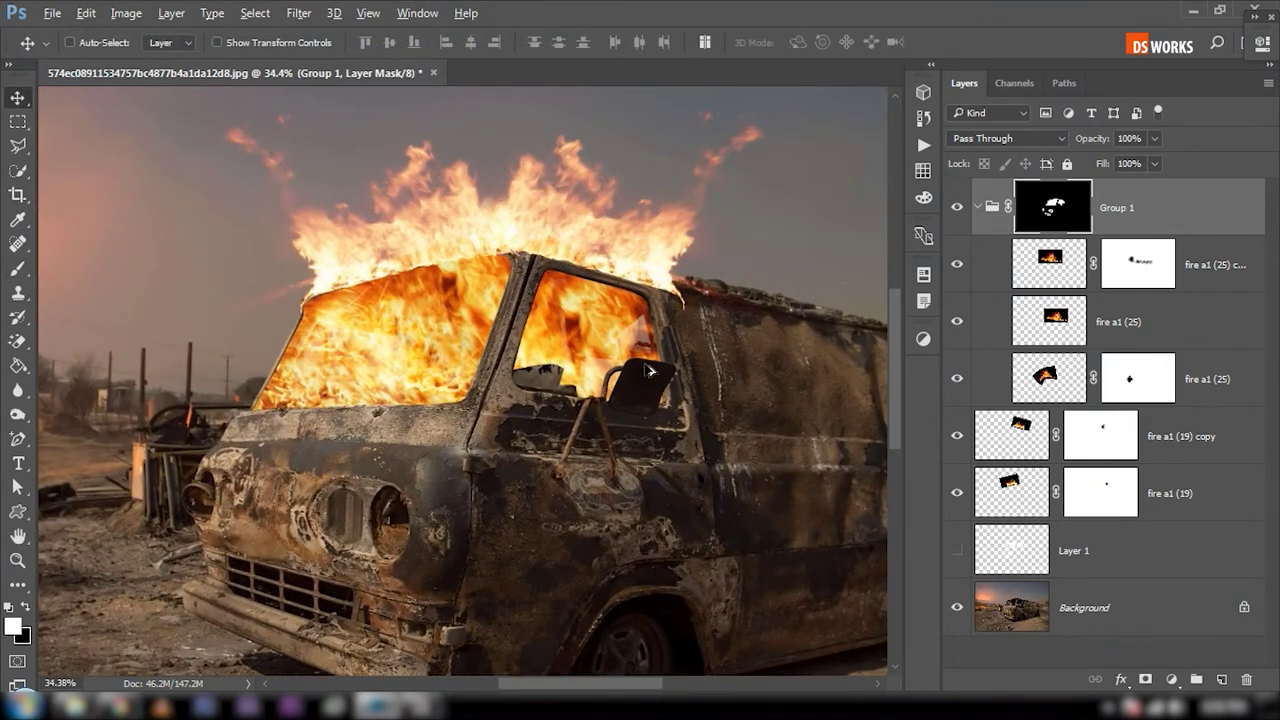
Step: Zoom in and blend the glass shard's edge into the flames at about 8% brush opacity
scroll(648, 371, "up", 3)
scroll(620, 370, "up", 3)
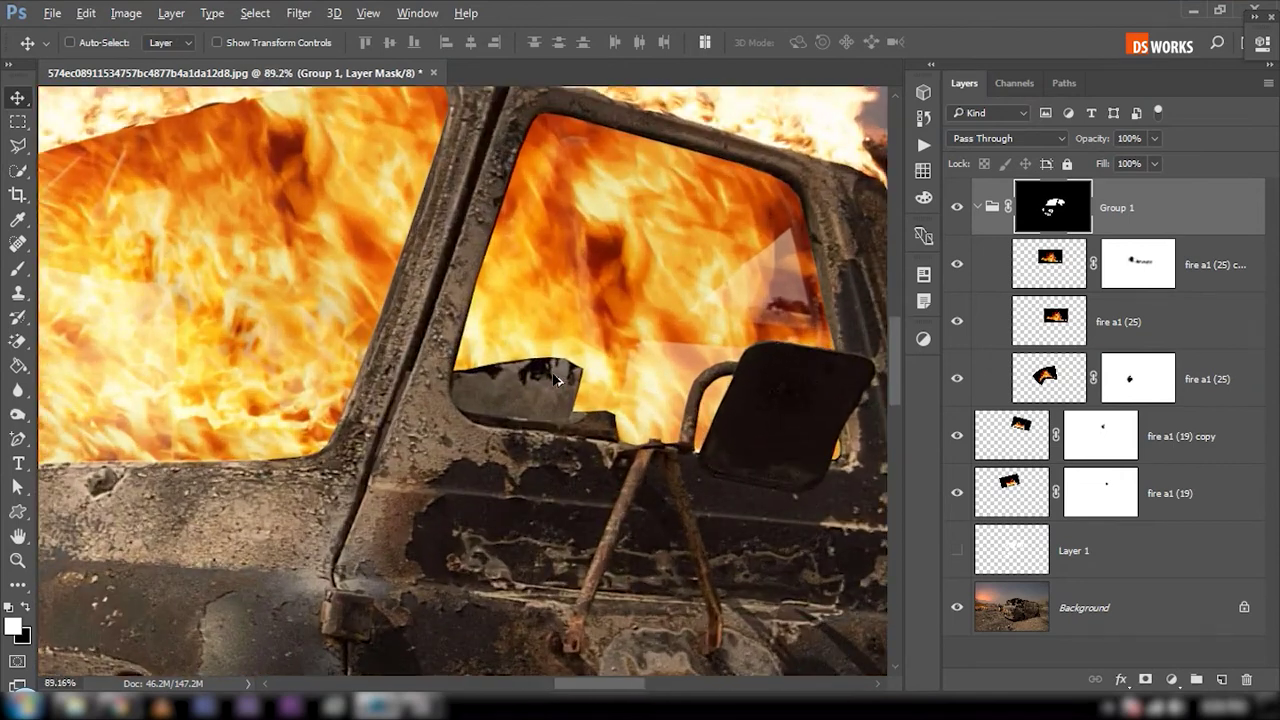
scroll(590, 368, "up", 2)
left_click_drag(576, 366, 570, 330)
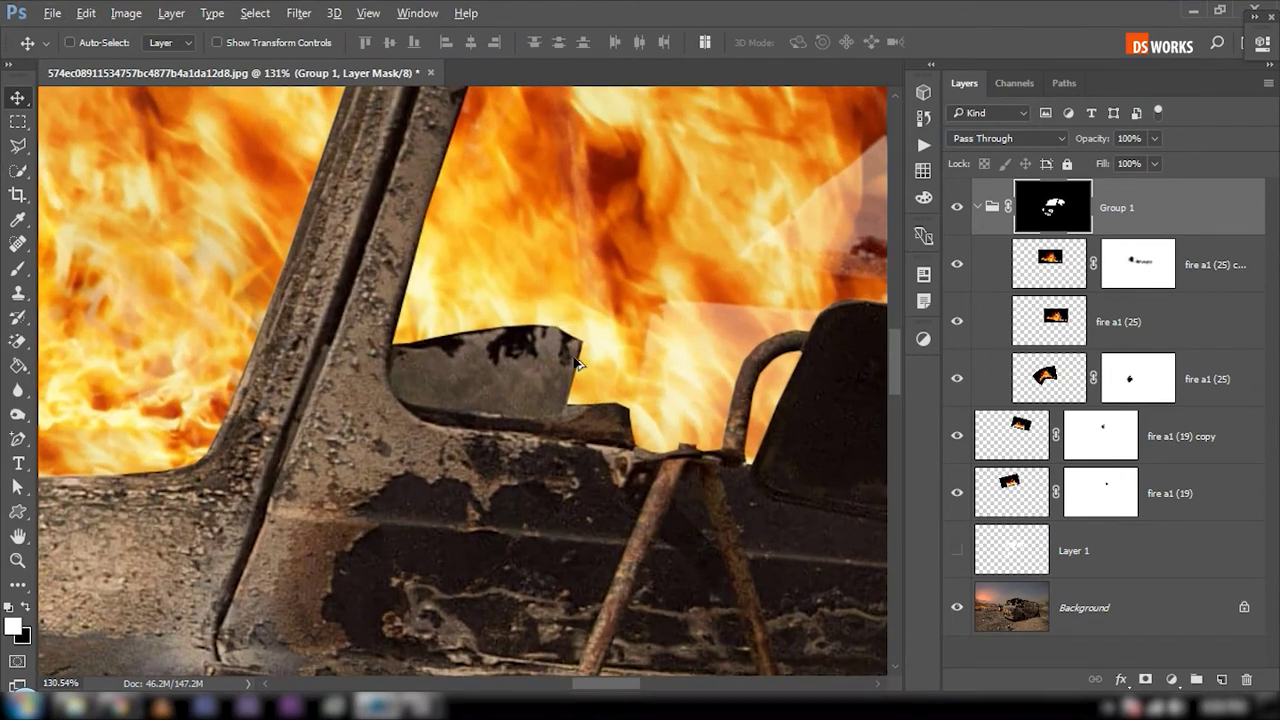
scroll(576, 365, "up", 2)
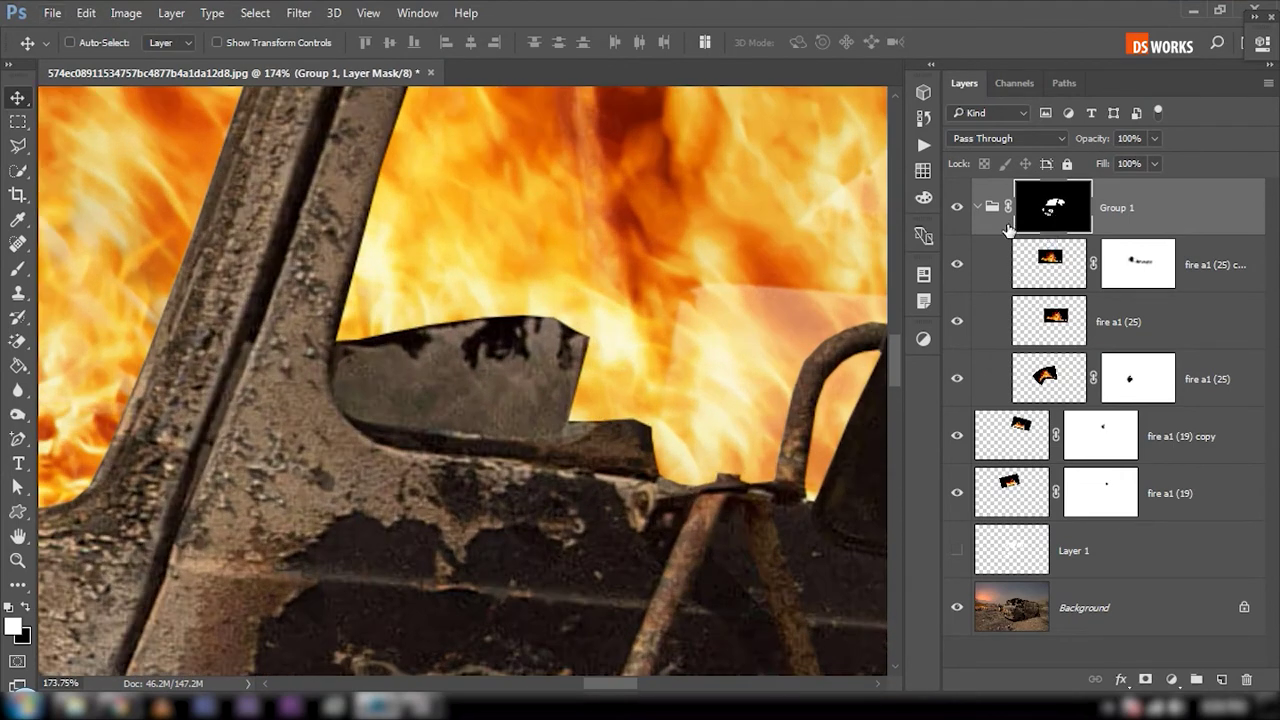
key("b")
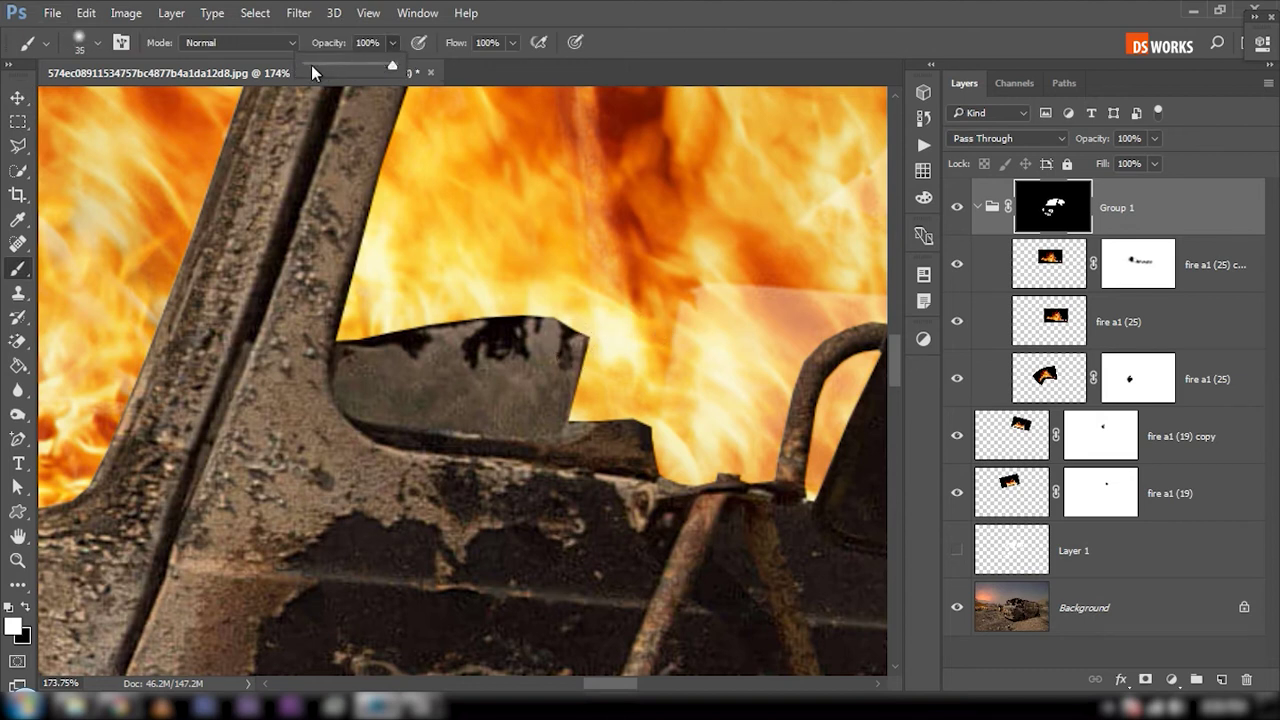
left_click_drag(310, 64, 313, 63)
key("bracketright")
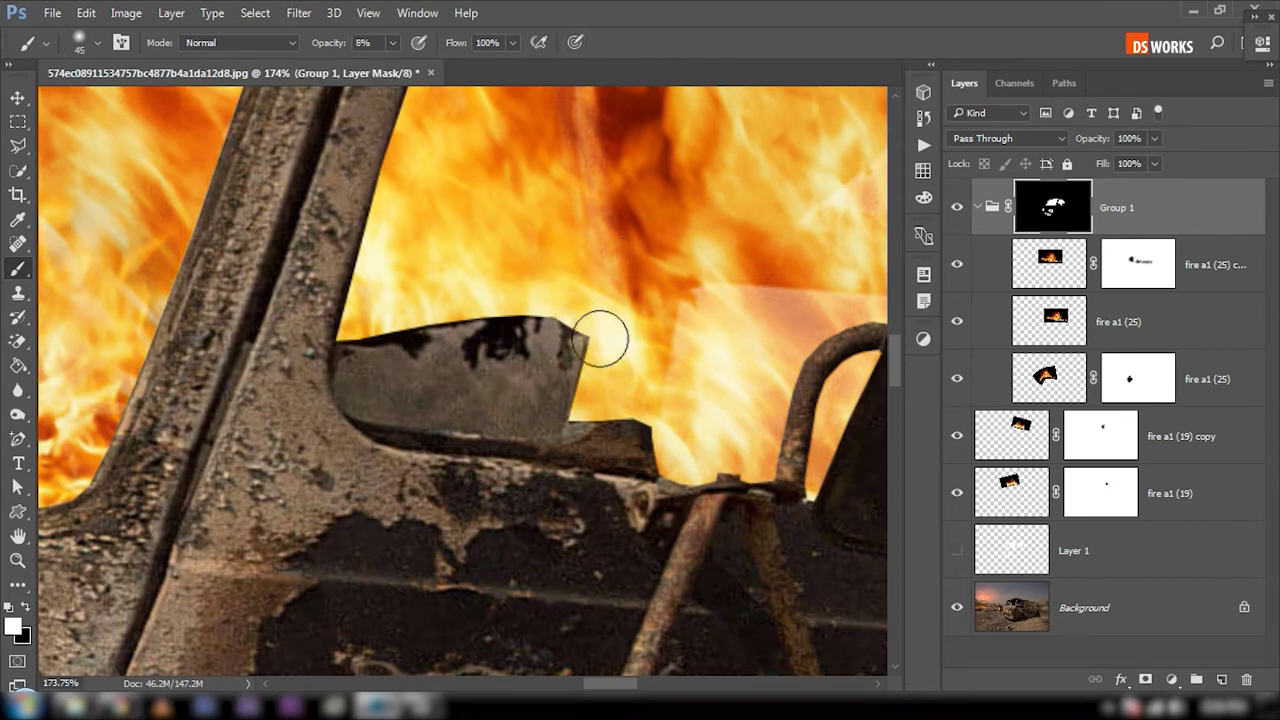
mouse_move(587, 325)
left_mouse_down()
mouse_move(405, 320)
mouse_move(571, 300)
left_mouse_up()
key("bracketleft")
key("bracketleft")
key("bracketleft")
key("bracketleft")
key("bracketright")
key("bracketright")
key("bracketright")
scroll(668, 252, "down", 5, "alt")
scroll(668, 252, "up", 1, "alt")
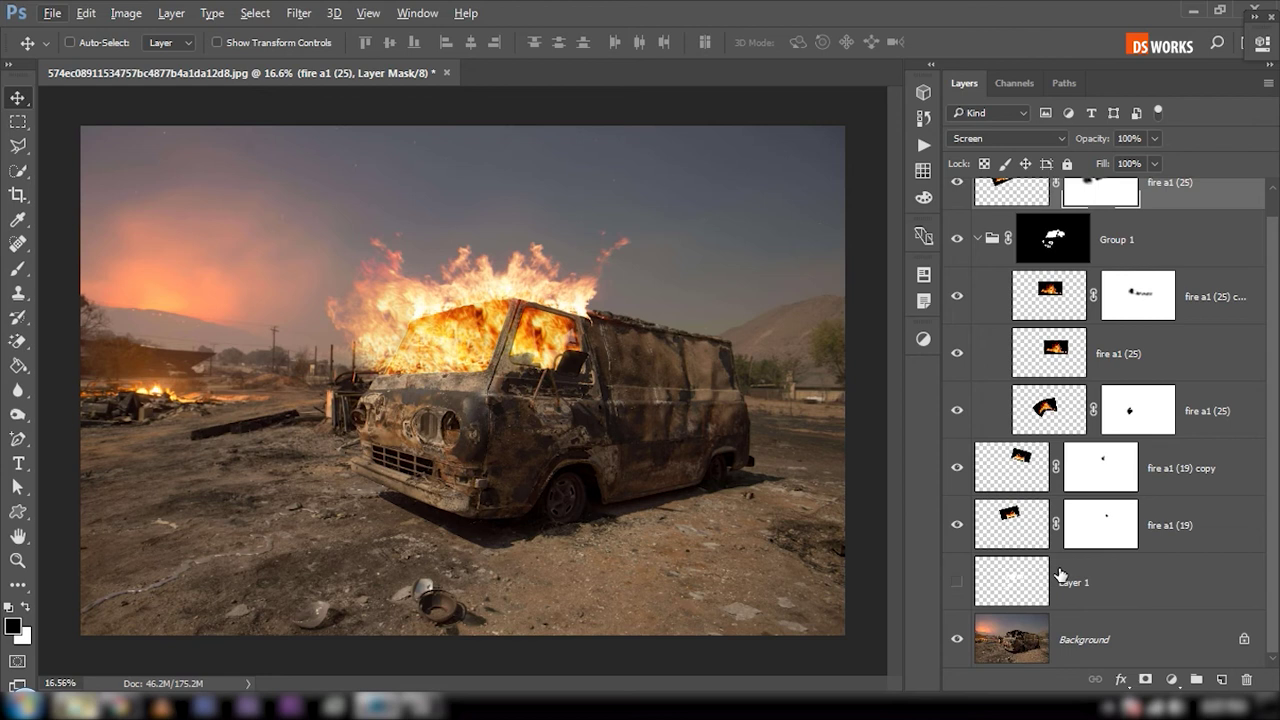
Step: Load Layer 1's fills as a selection of the van's windows, headlights and grille
scroll(1061, 574, "up", 1)
scroll(1061, 574, "down", 1)
left_click(1027, 582, "ctrl")
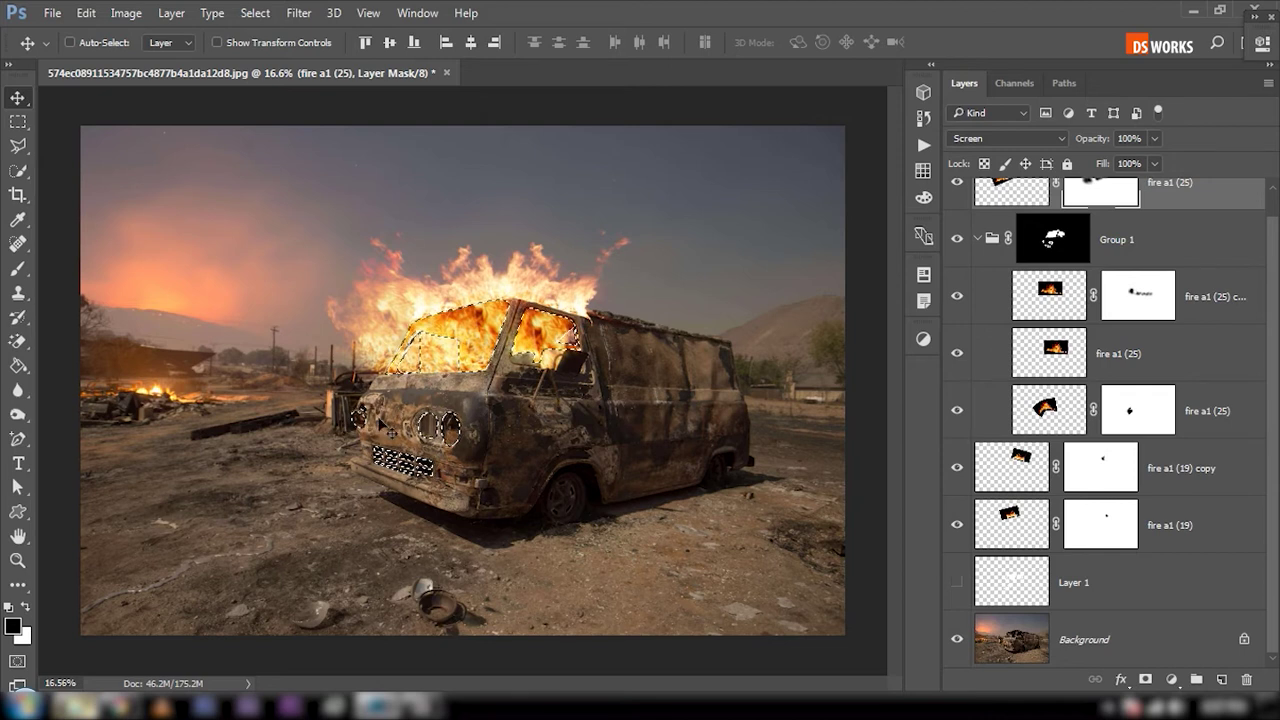
scroll(974, 400, "up", 1)
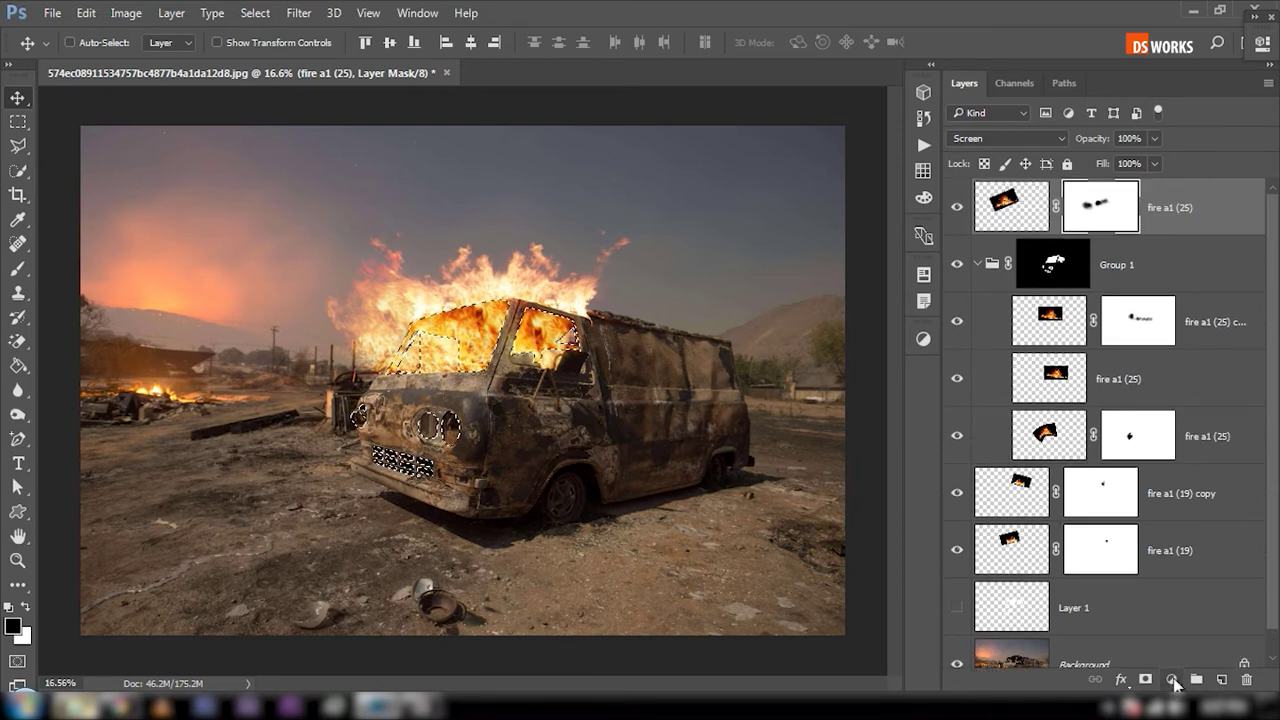
Step: Add an orange-red (ff3600) Solid Color fill layer over the selection
left_click(1172, 680)
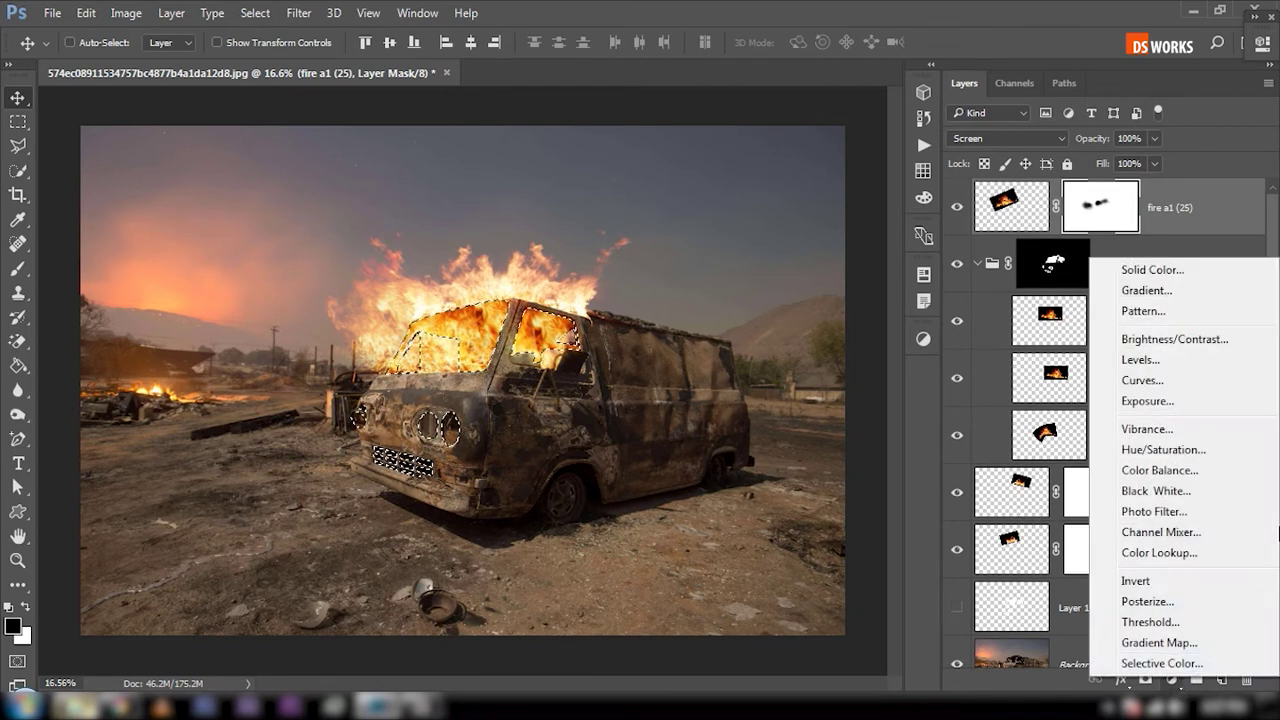
left_click(1206, 266)
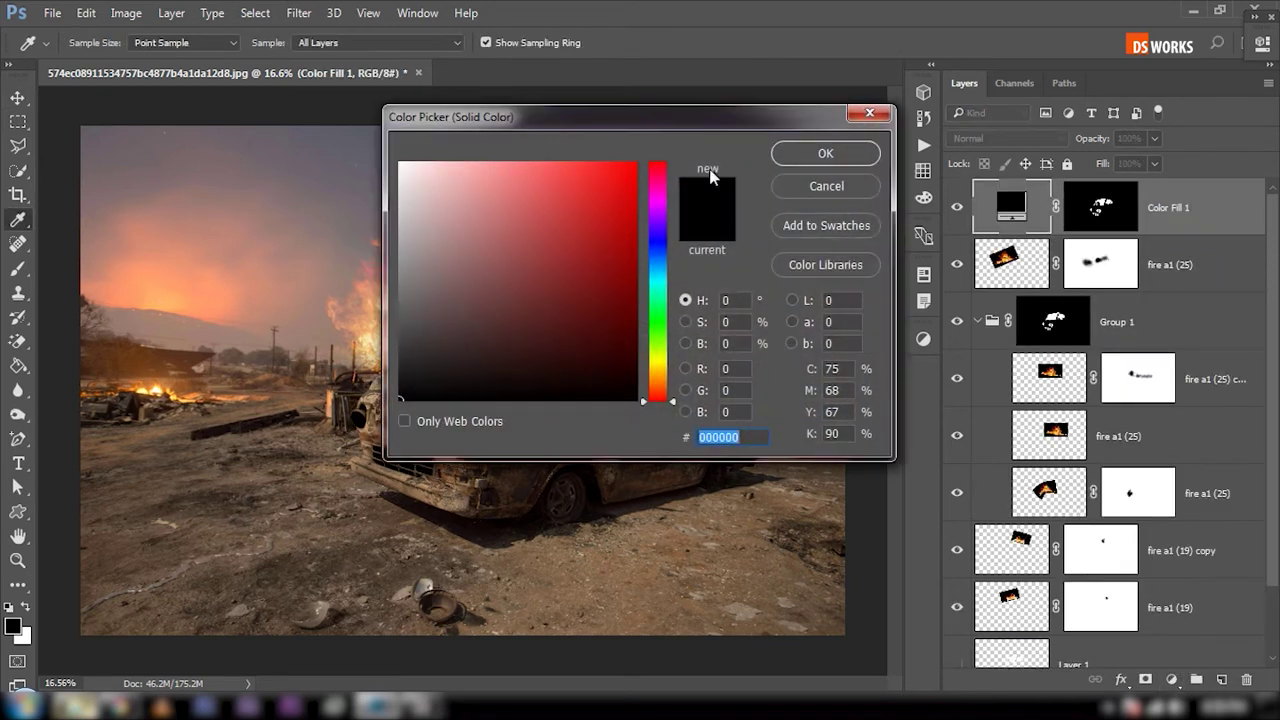
left_click_drag(700, 117, 928, 110)
left_click(887, 382)
left_click_drag(887, 382, 889, 387)
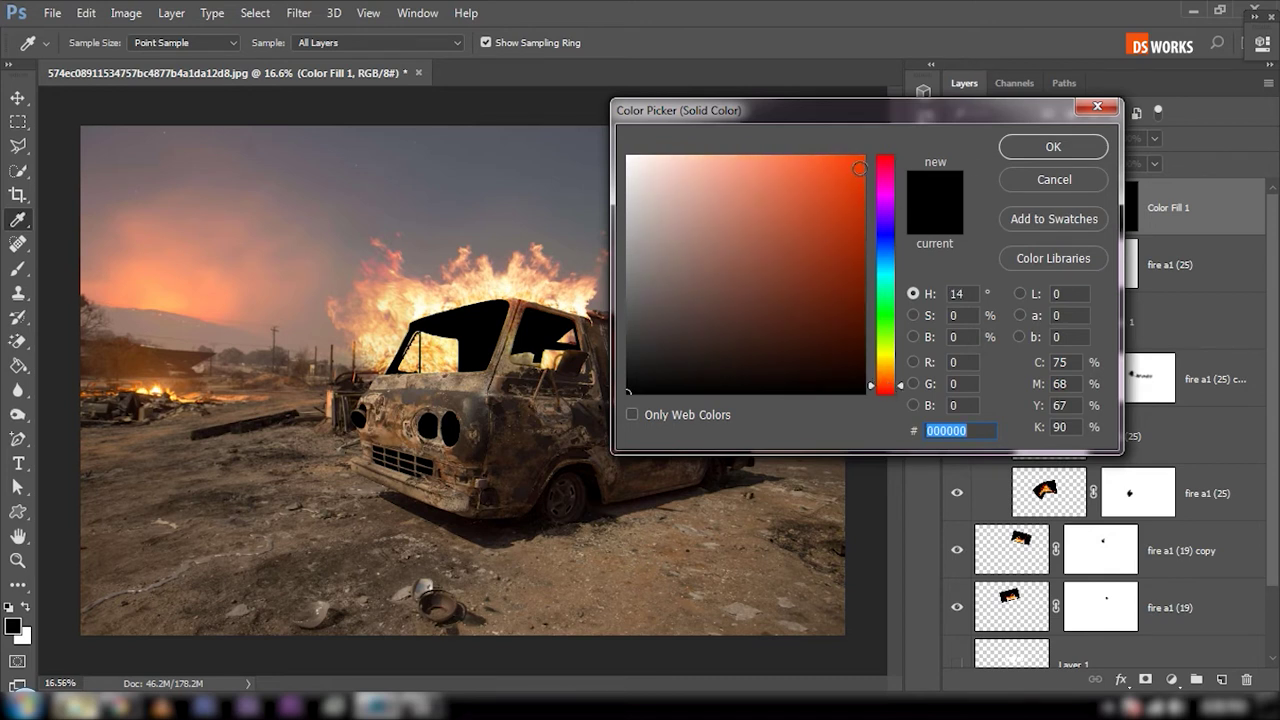
left_click_drag(859, 168, 865, 155)
left_click_drag(883, 388, 888, 392)
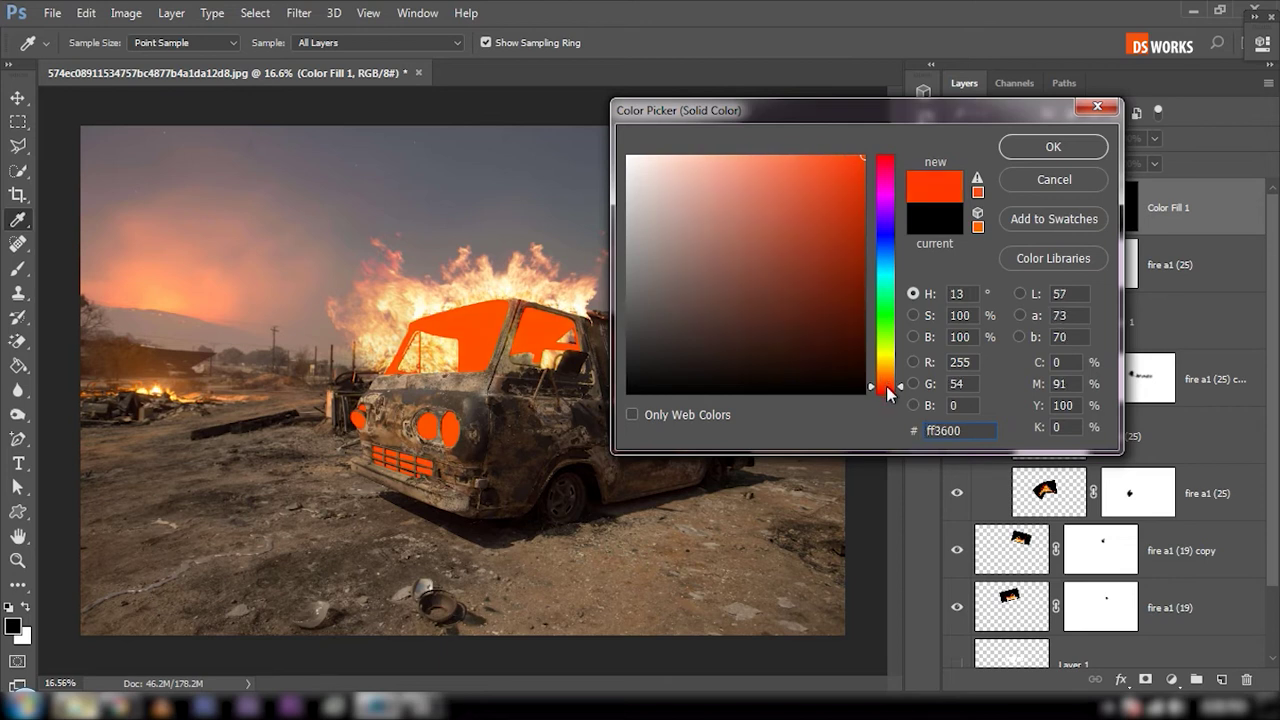
left_click(1040, 149)
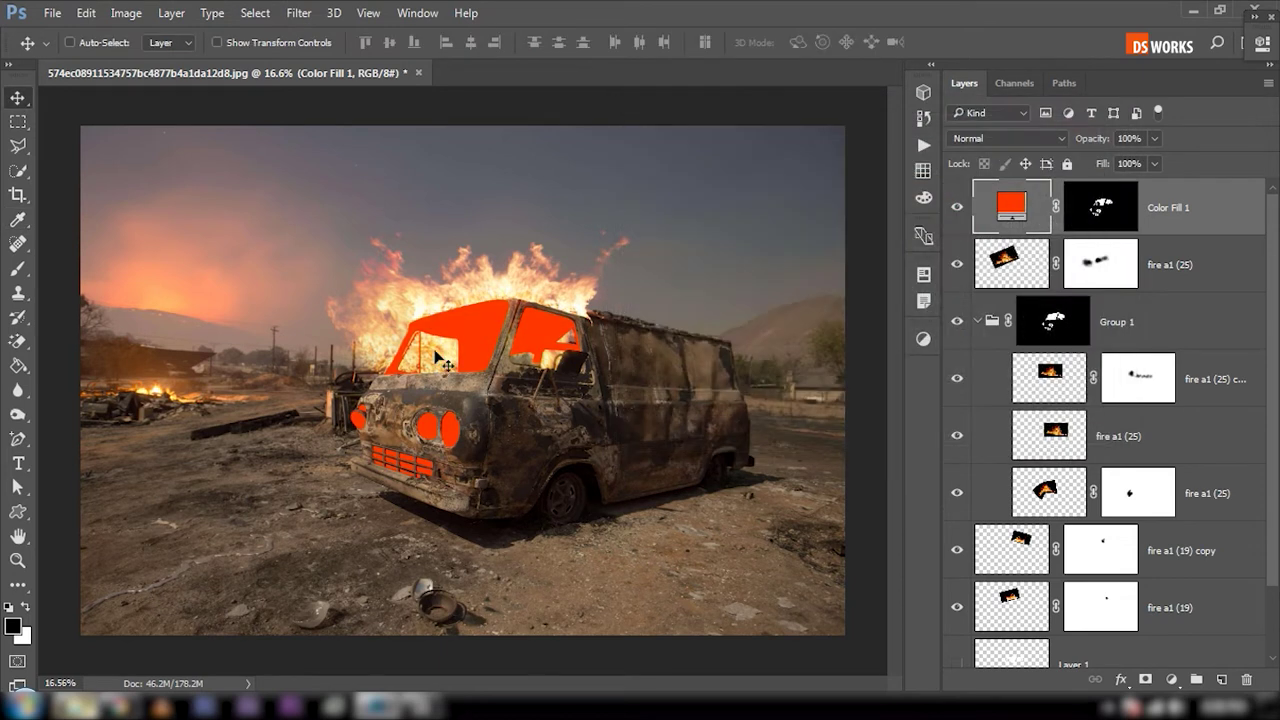
left_click(992, 139)
Step: Set Color Fill 1's blend mode to Linear Dodge (Add)
left_click(992, 139)
scroll(992, 139, "down", 2)
scroll(992, 139, "down", 7)
scroll(1000, 142, "down", 1)
scroll(1000, 142, "up", 1)
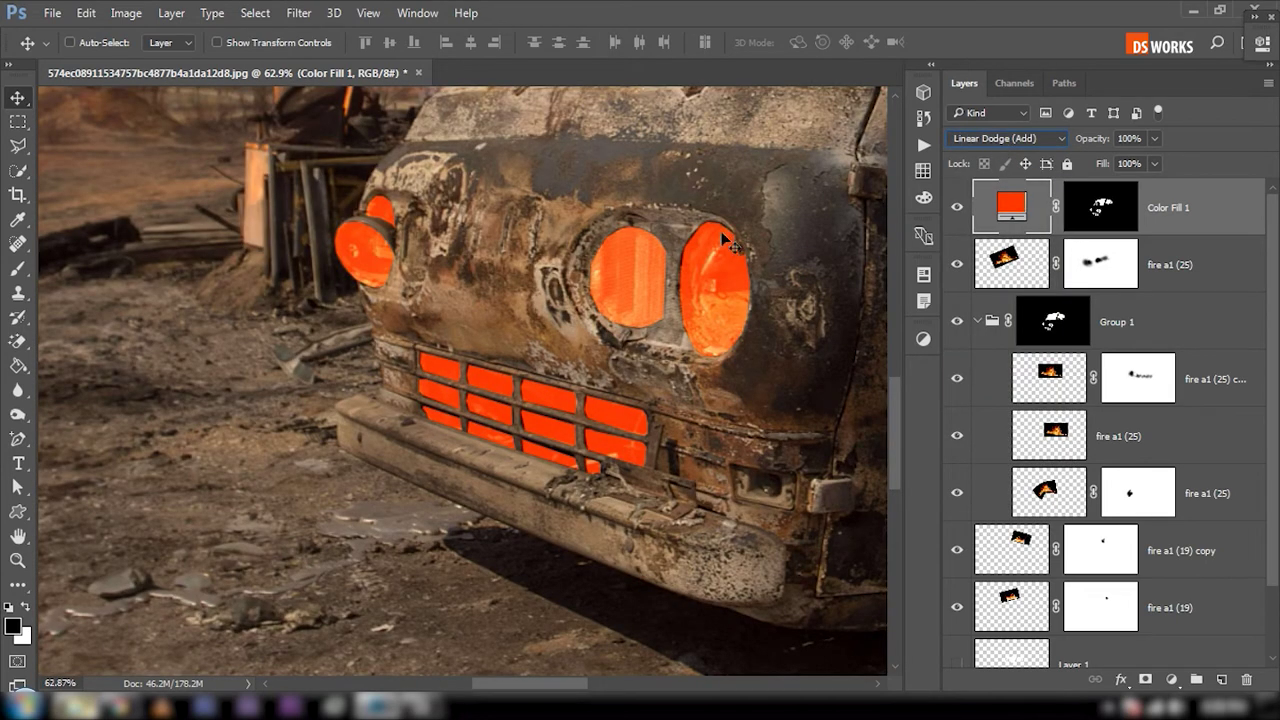
scroll(580, 340, "down", 2)
scroll(570, 362, "down", 2)
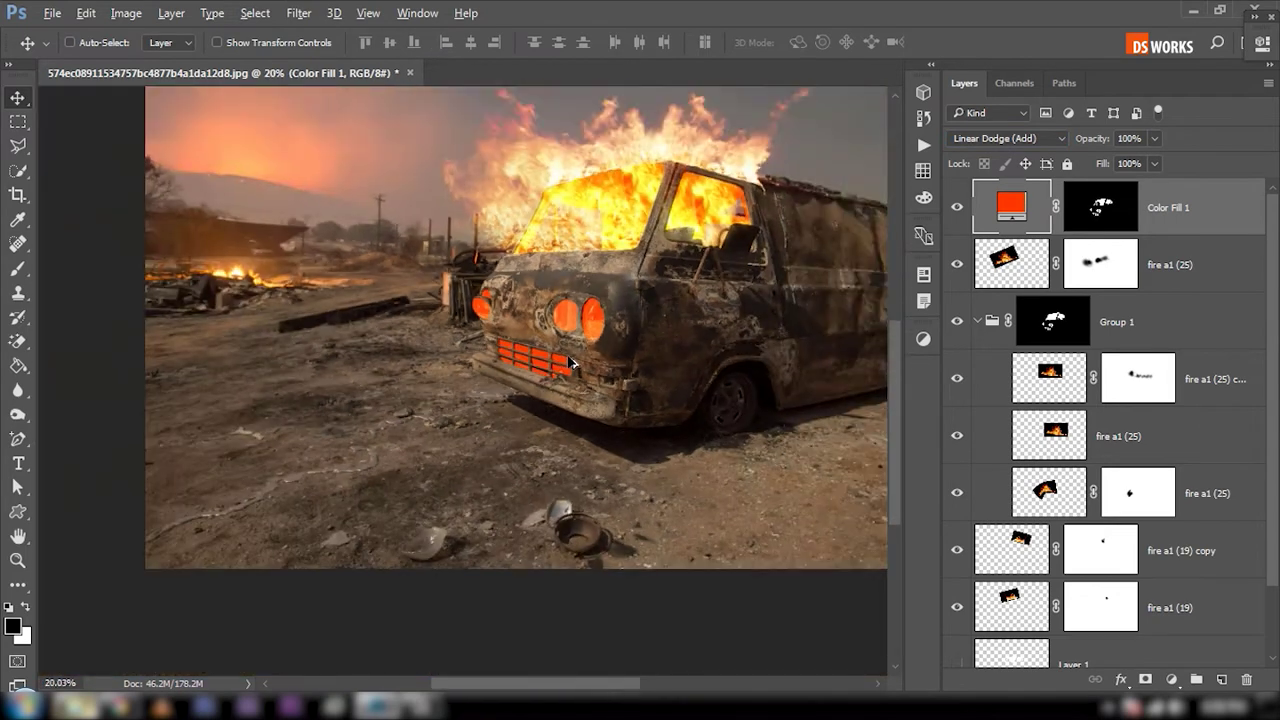
scroll(570, 362, "down", 2)
scroll(390, 465, "up", 1)
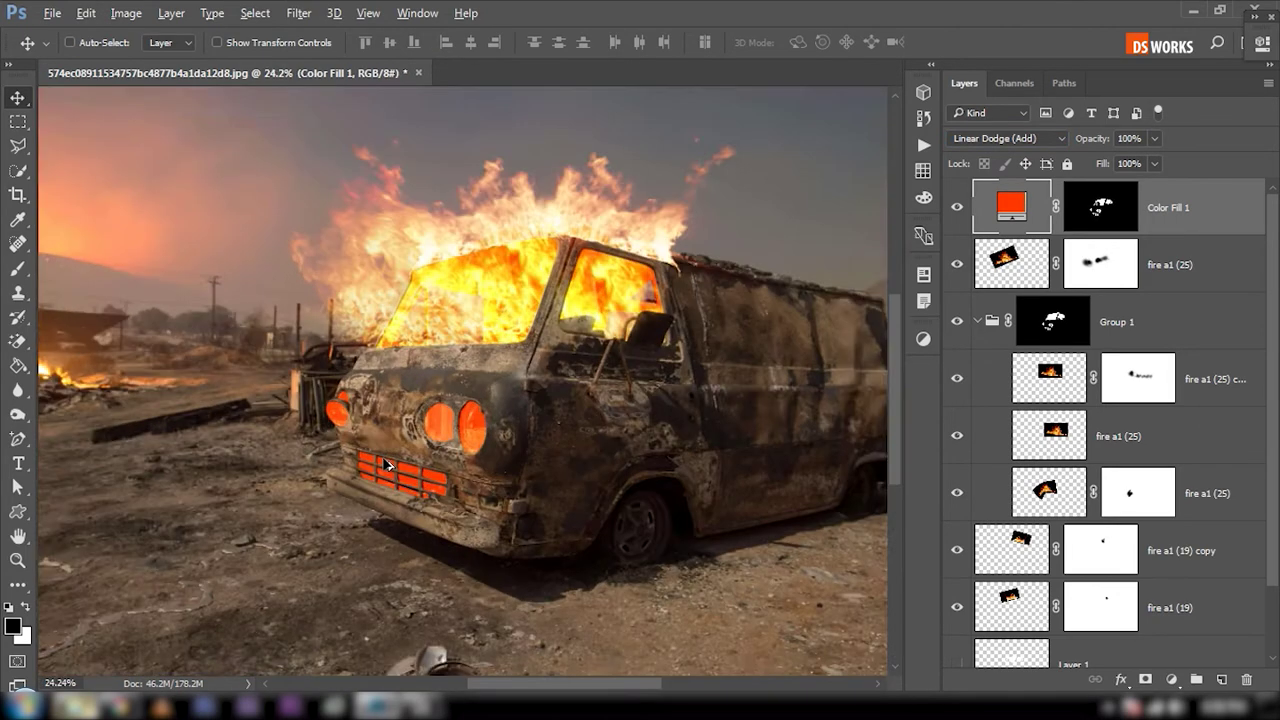
scroll(400, 462, "up", 1)
scroll(455, 420, "up", 1)
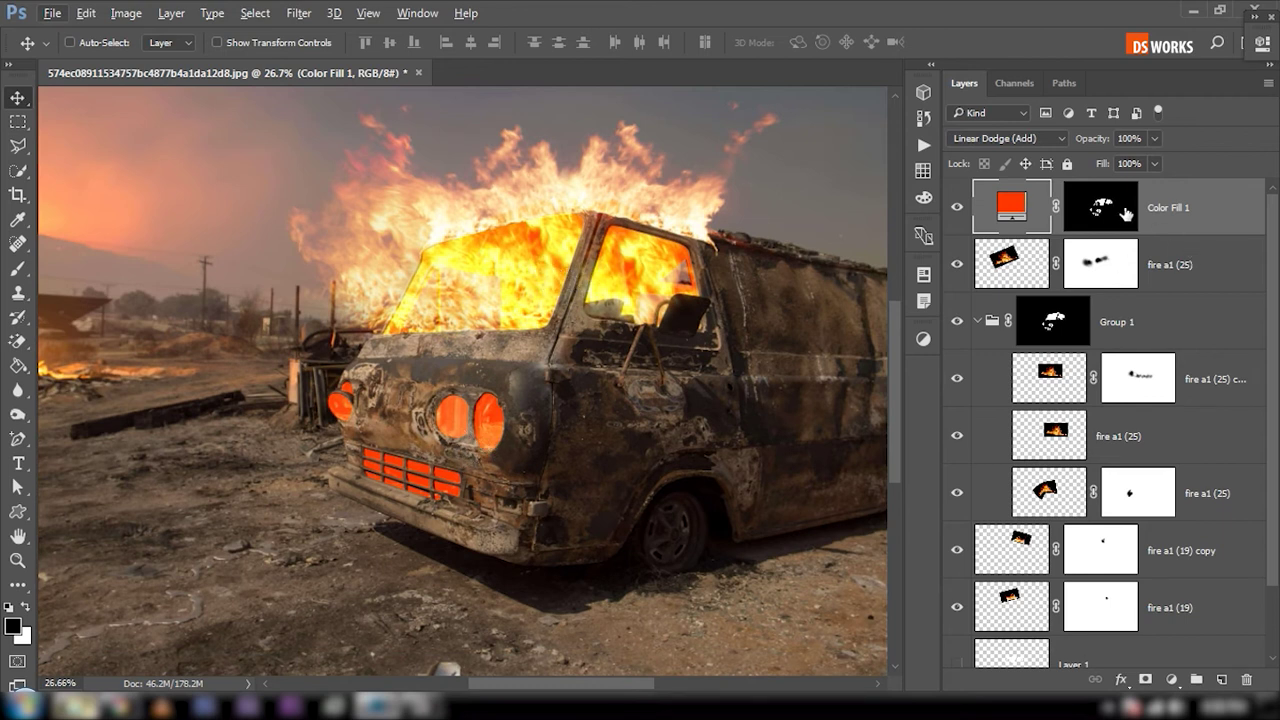
Step: Lasso the flames above the van and fill that area of Color Fill 1's mask black
left_click(18, 145)
left_click(546, 370)
left_click(362, 366)
left_click(308, 320)
left_click(303, 207)
left_click(440, 144)
left_click(685, 150)
left_click(773, 176)
left_click(817, 257)
double_click(740, 375)
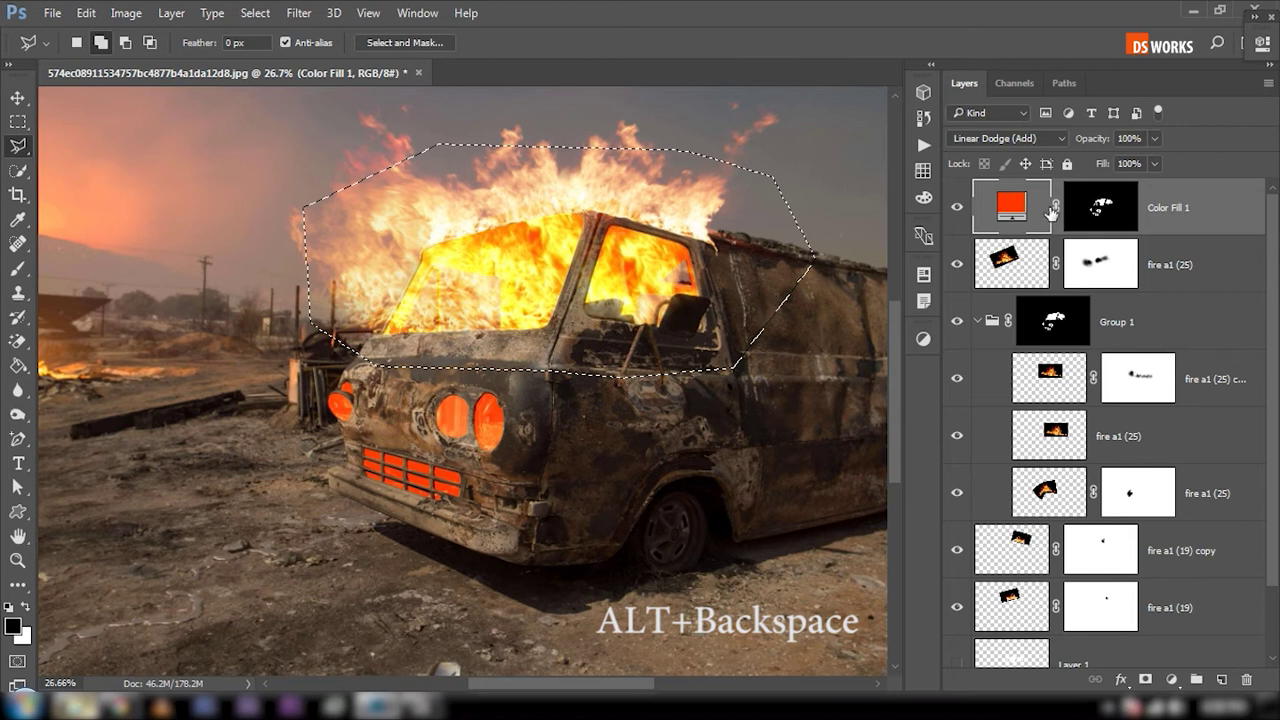
left_click(1100, 207)
key("alt+BackSpace")
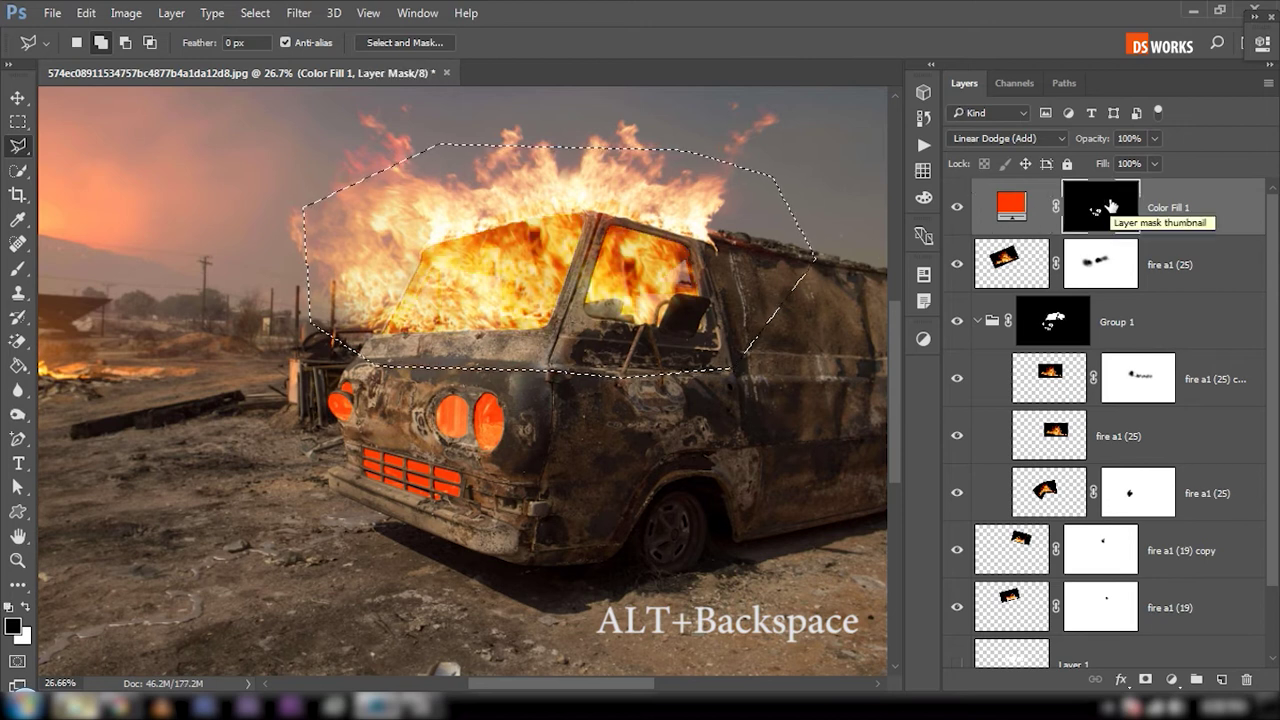
key("ctrl+d")
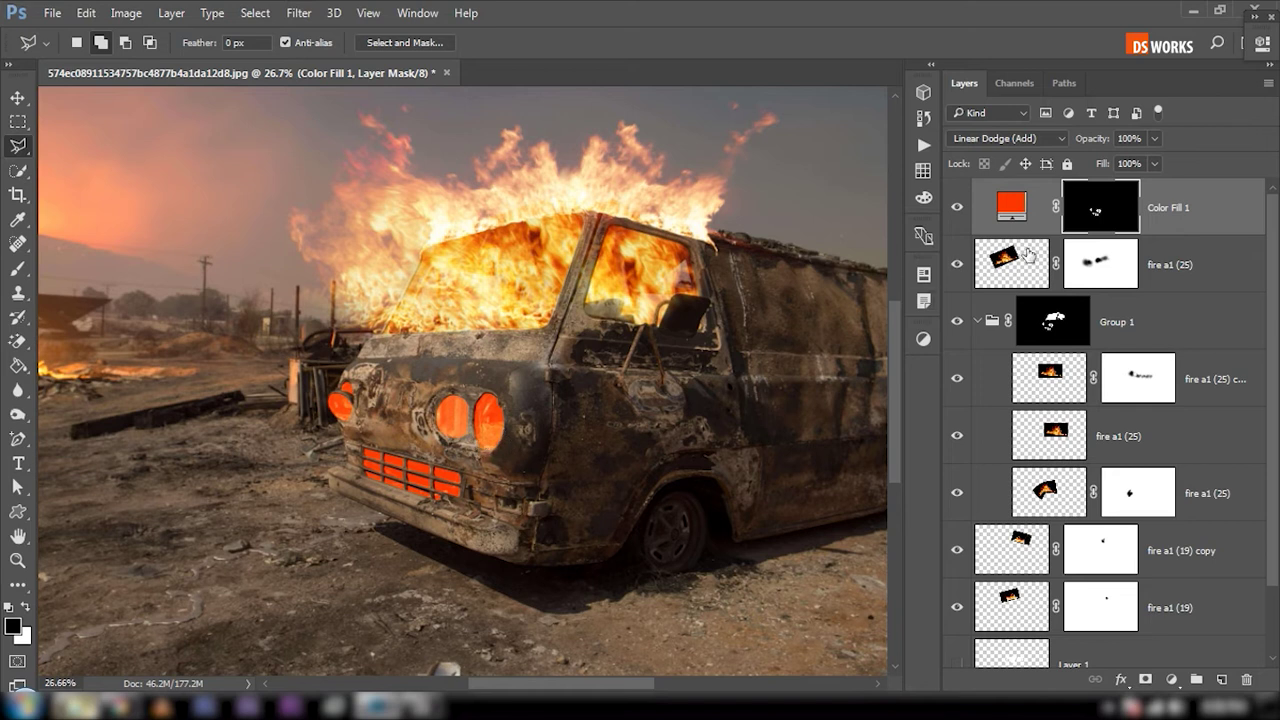
Step: Change Color Fill 1's colour to a brighter orange, ff7200
double_click(1017, 209)
left_click_drag(926, 99, 1034, 74)
left_click_drag(998, 352, 998, 348)
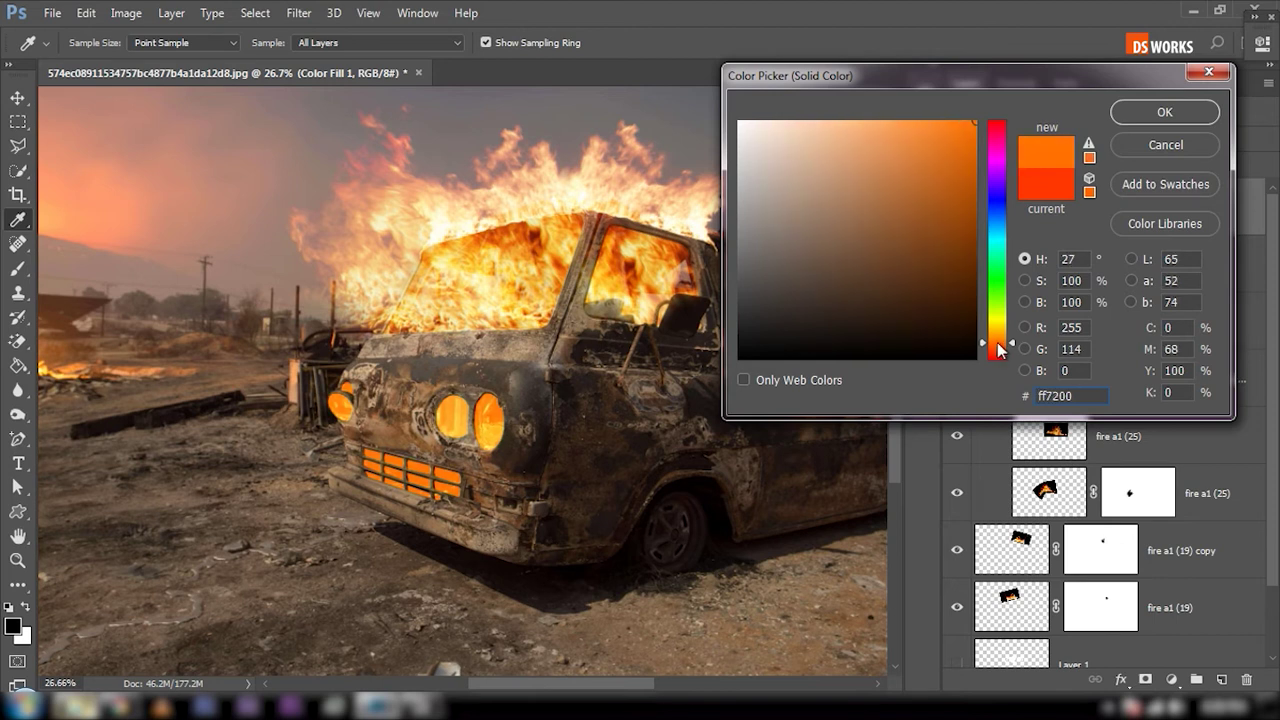
left_click(1161, 113)
scroll(1184, 360, "down", 2)
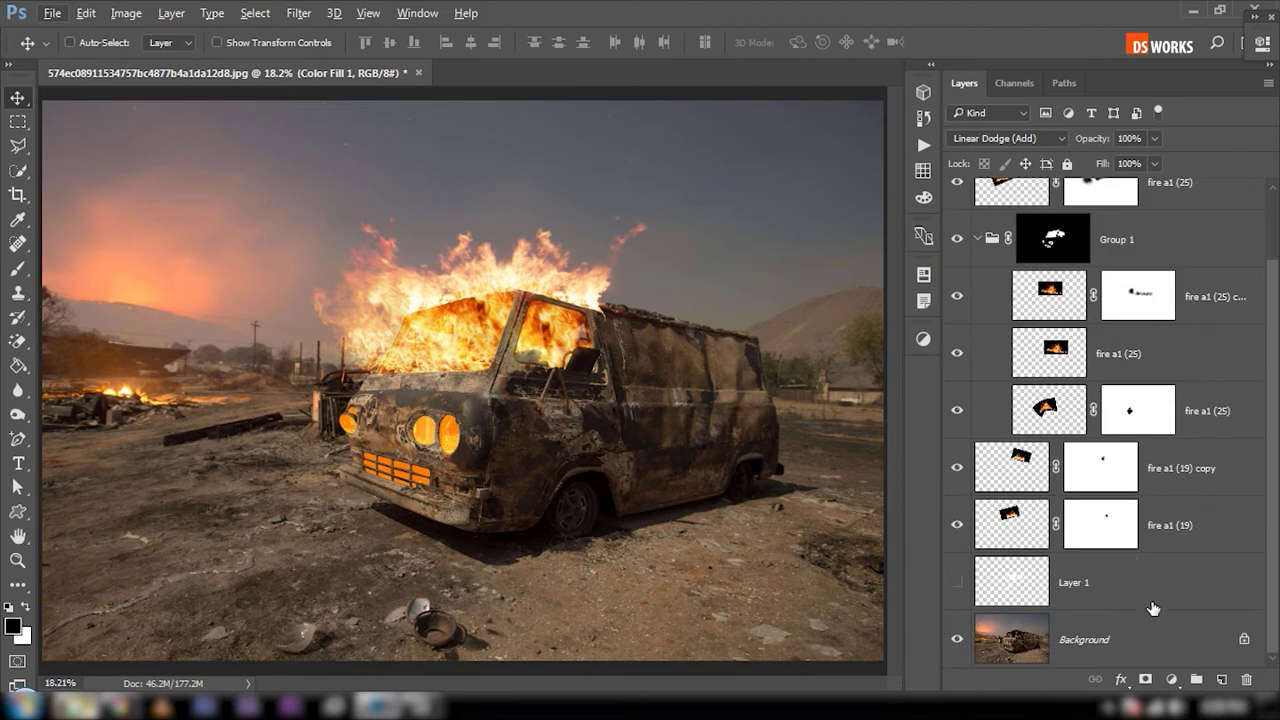
Step: Add a Levels 1 adjustment above the Background that darkens the scene toward night
left_click(1098, 639)
left_click(1171, 679)
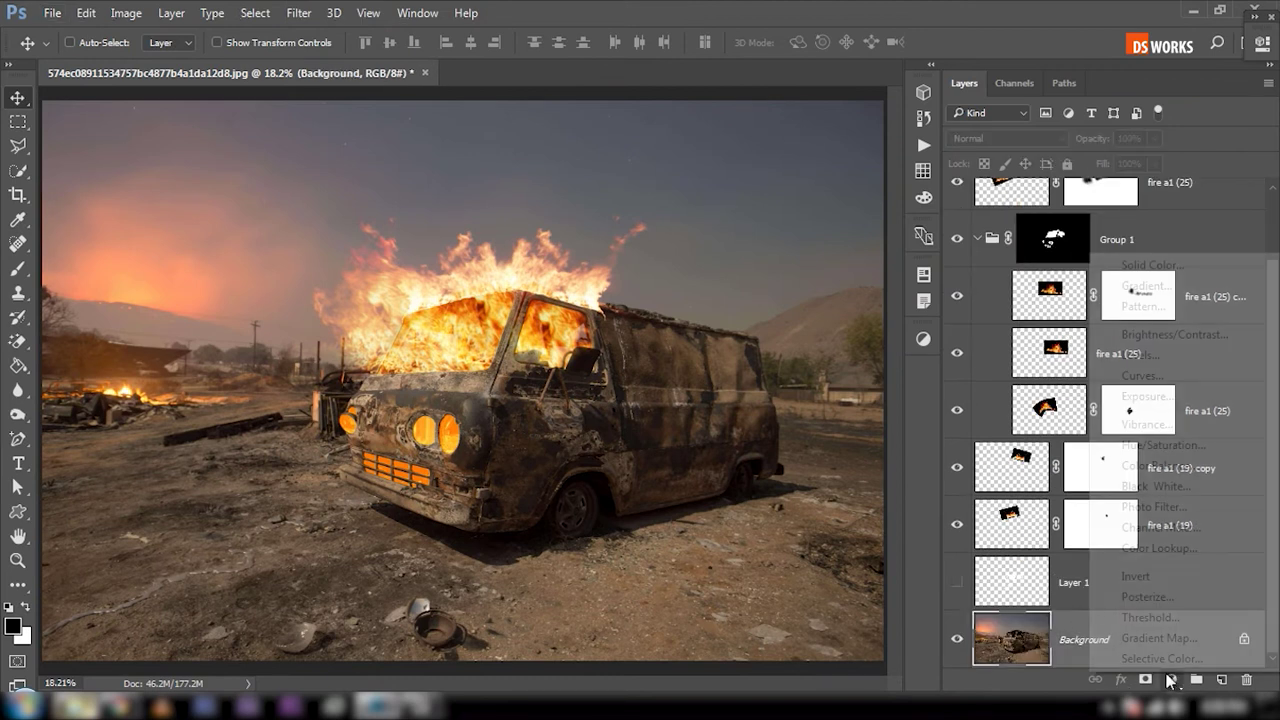
left_click(1140, 352)
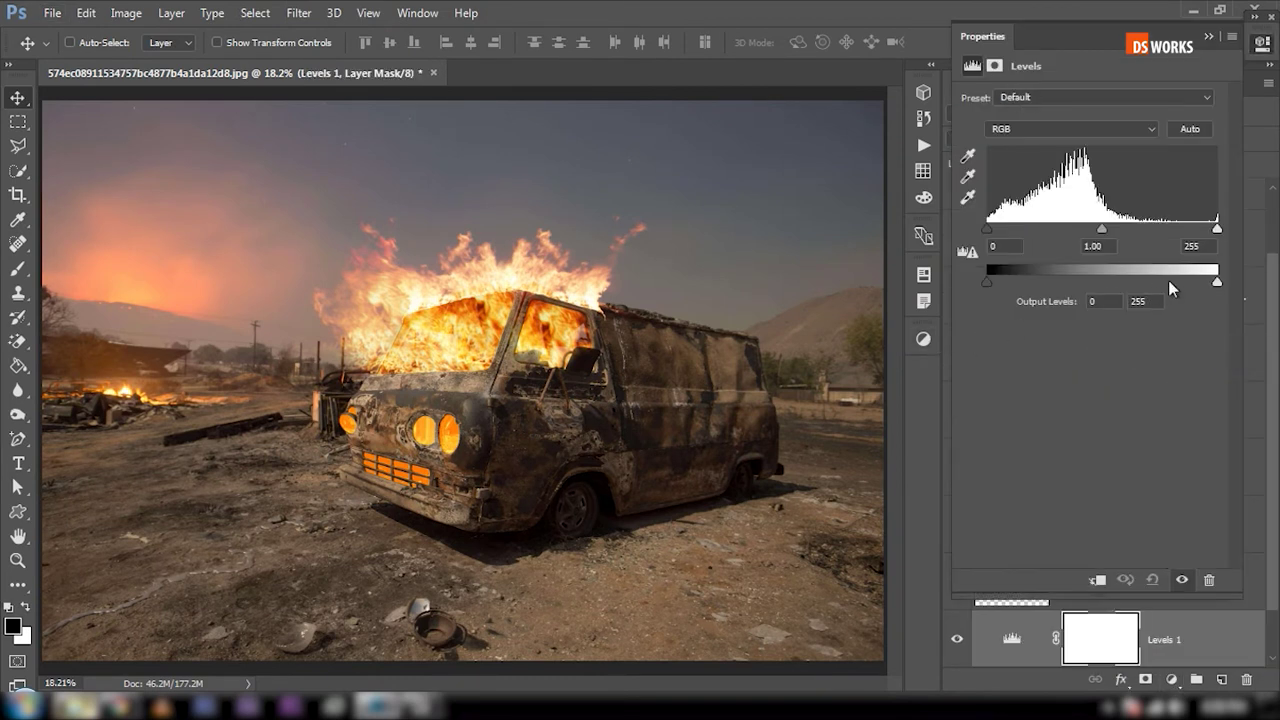
left_click_drag(1217, 283, 1090, 293)
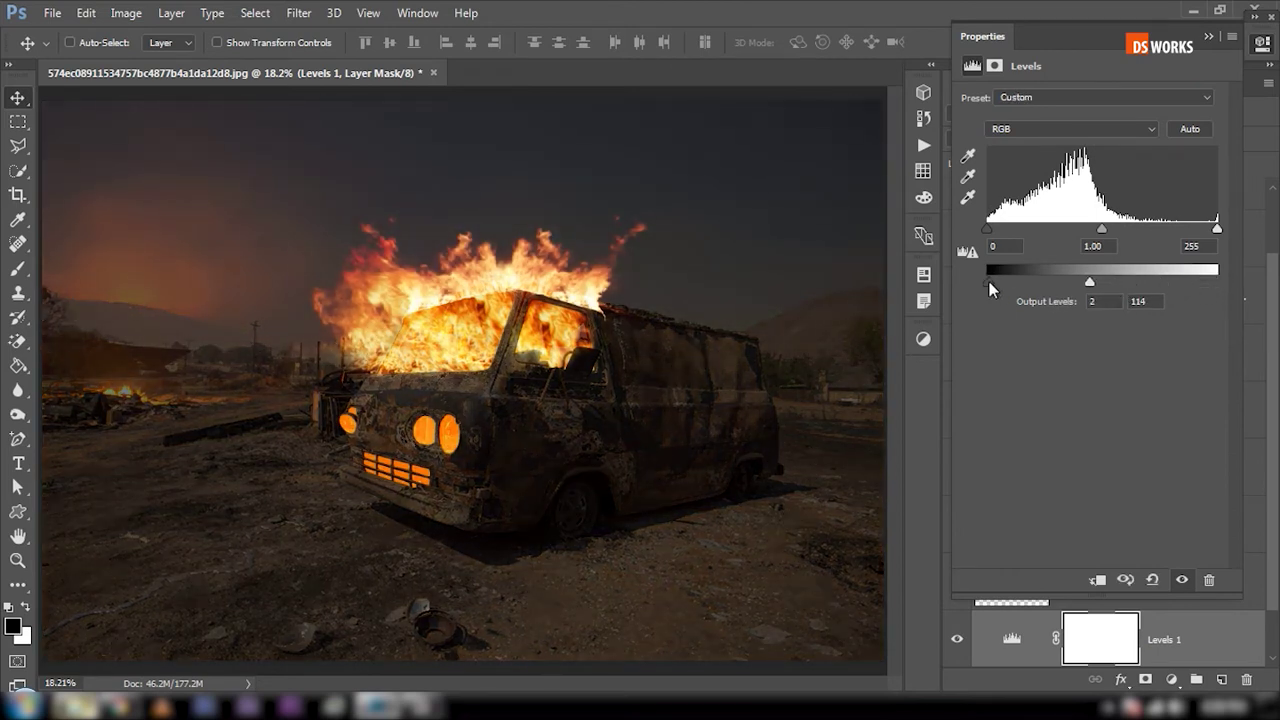
left_click_drag(1089, 283, 1080, 287)
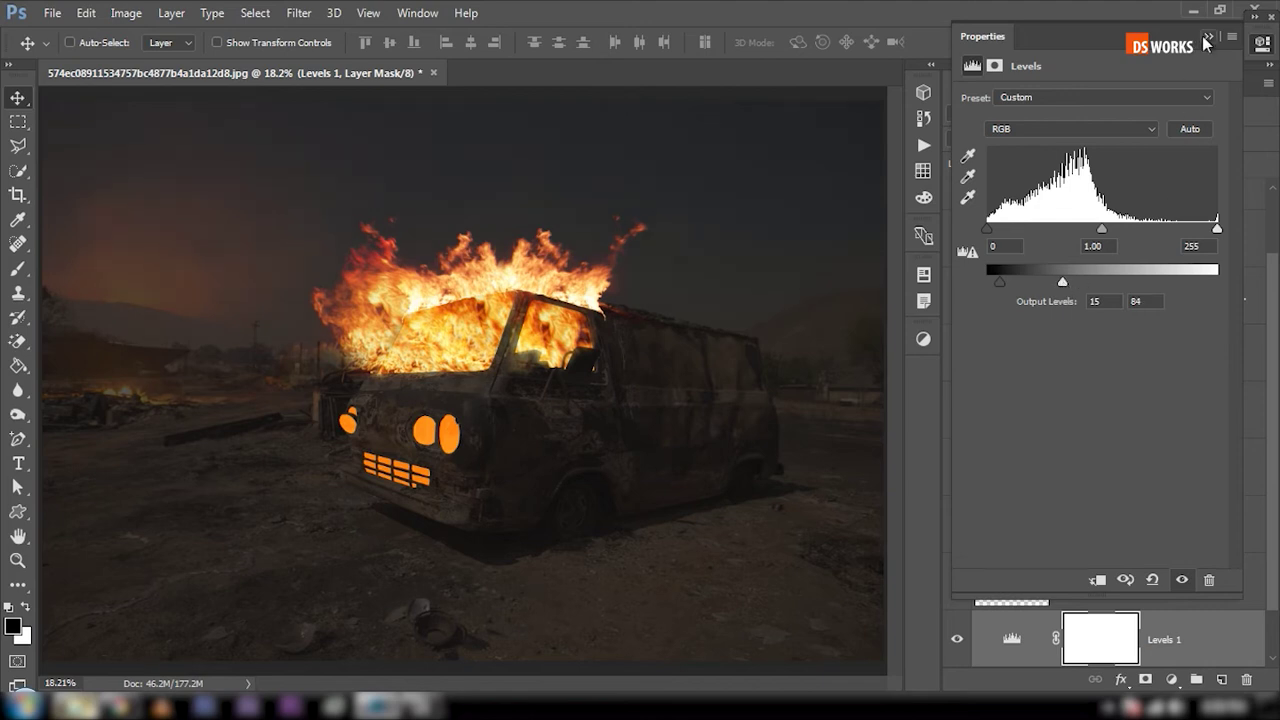
left_click(1207, 38)
Step: Paint black on the Levels mask at 3% then 21% opacity over the van window and front
scroll(1104, 641, "down", 1)
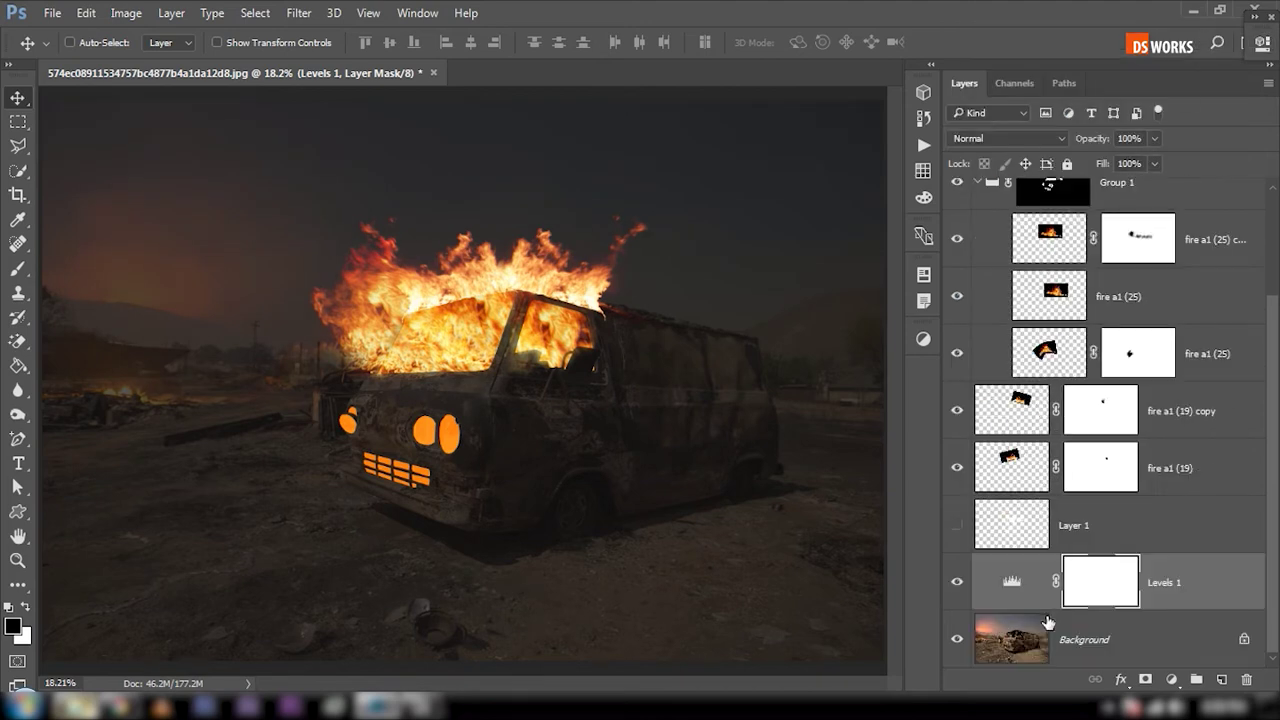
key("b")
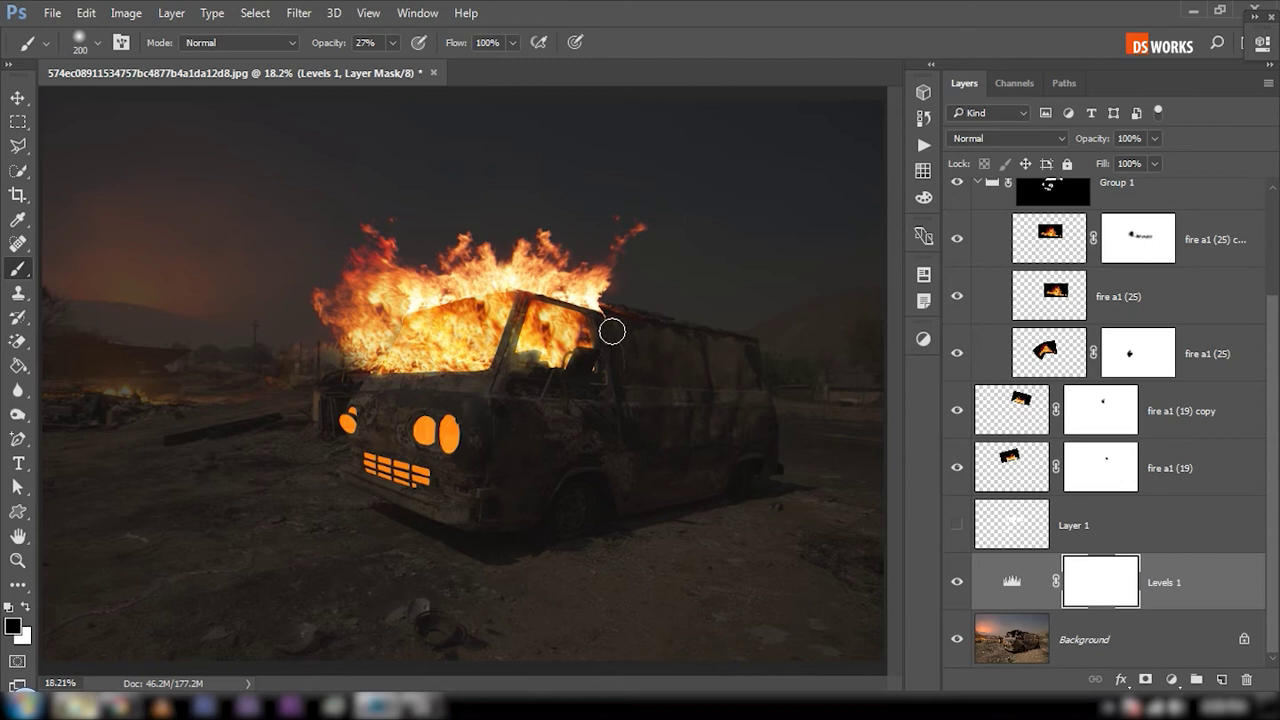
left_click(393, 44)
left_click(372, 64)
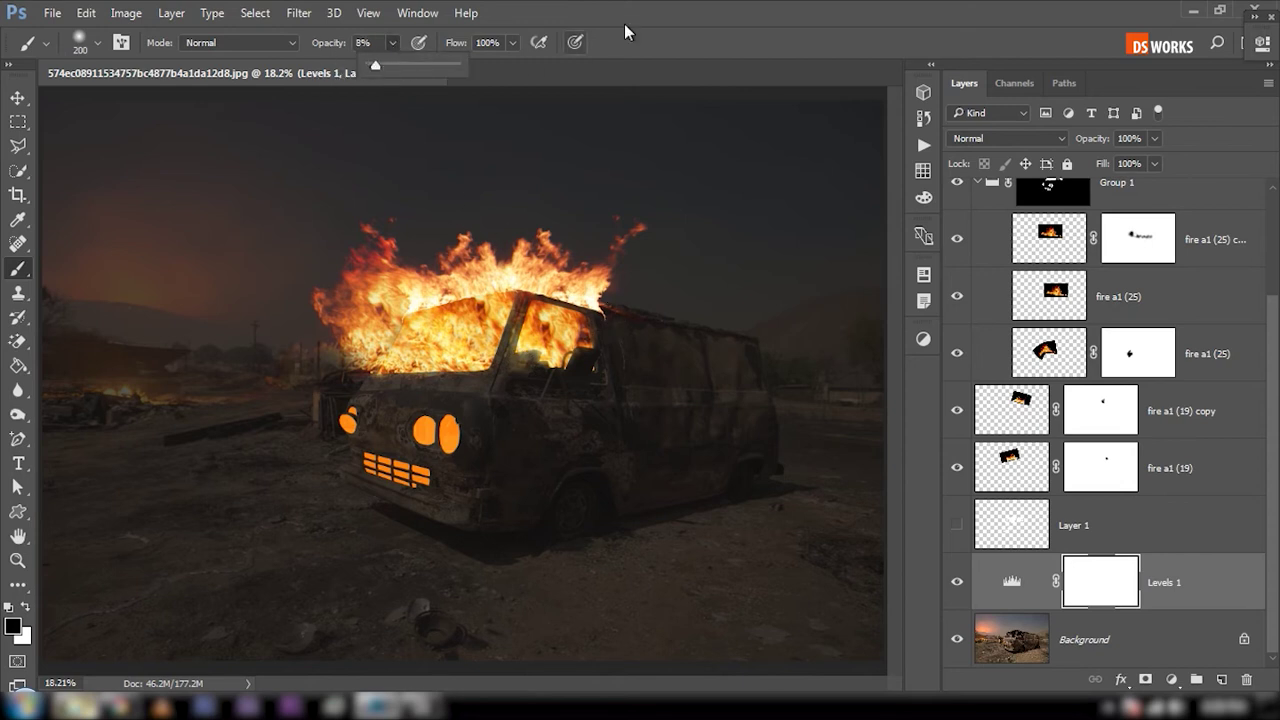
left_click(26, 608)
key("bracketright")
key("bracketright")
key("bracketright")
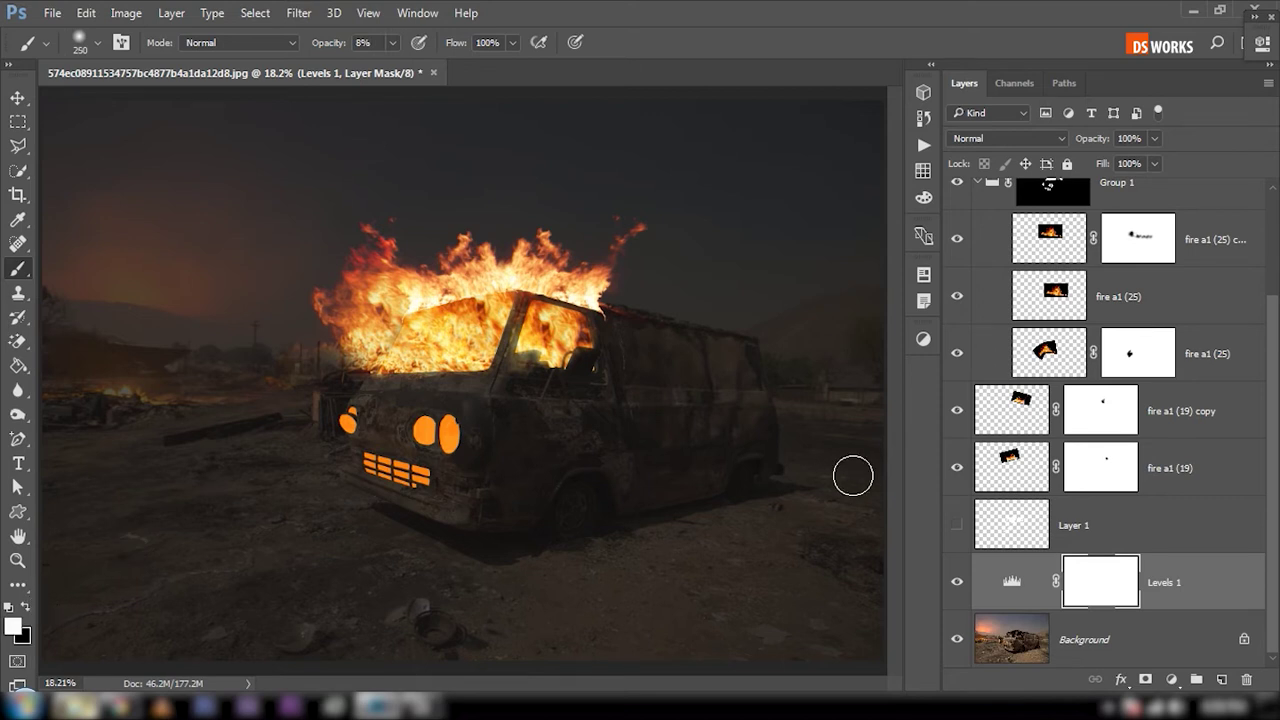
key("bracketleft")
left_click(26, 608)
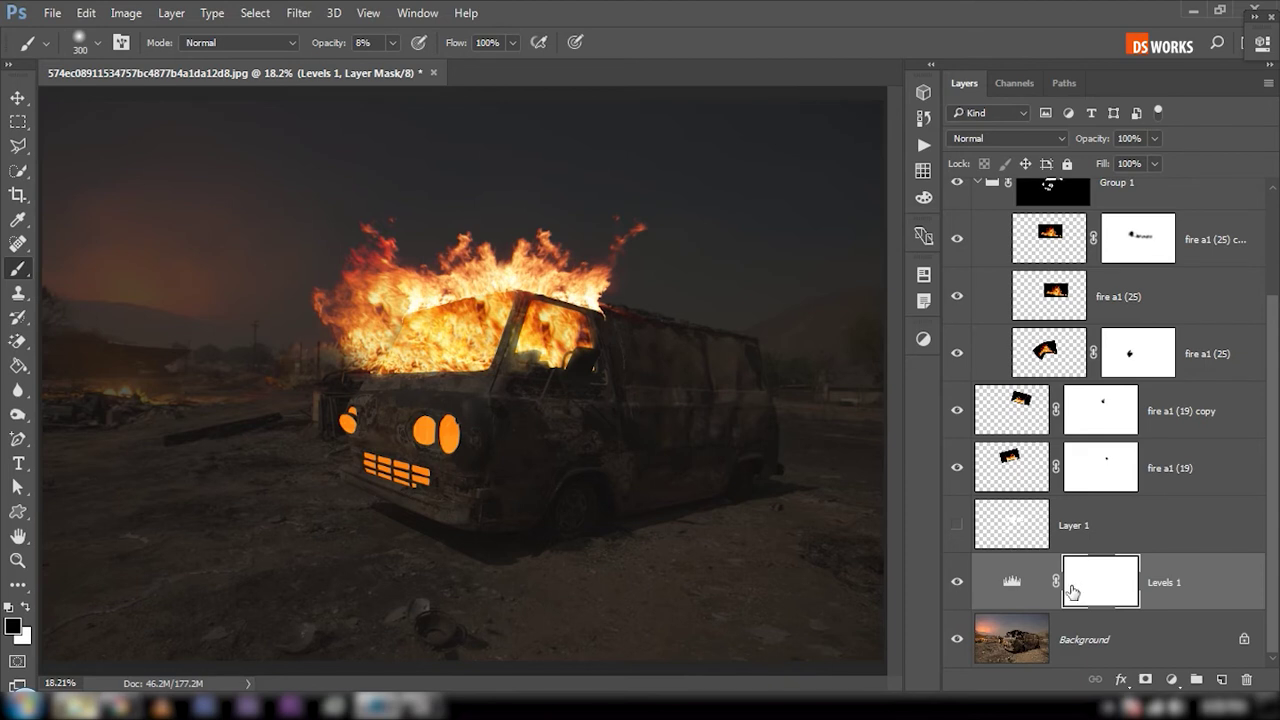
key("bracketright")
mouse_move(560, 355)
left_mouse_down()
mouse_move(593, 362)
mouse_move(569, 366)
mouse_move(586, 337)
mouse_move(537, 366)
left_mouse_up()
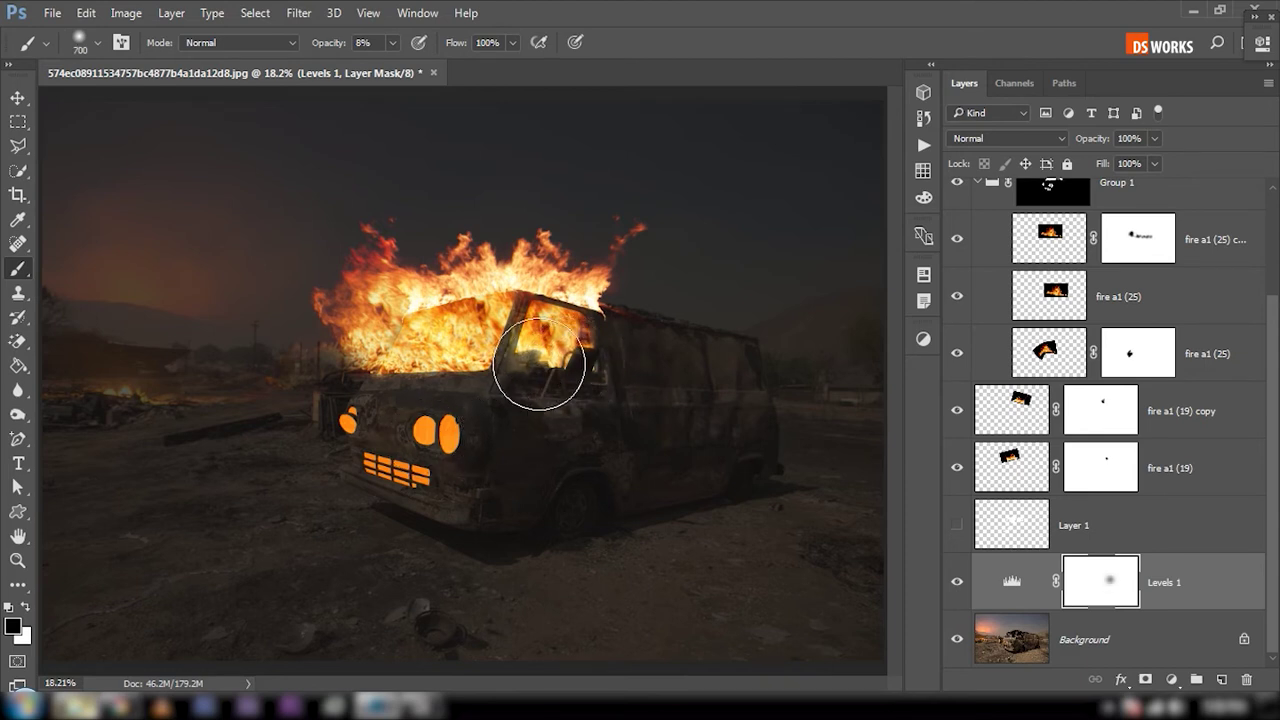
key("2")
key("1")
mouse_move(437, 367)
left_mouse_down()
mouse_move(393, 391)
mouse_move(440, 438)
mouse_move(390, 474)
left_mouse_up()
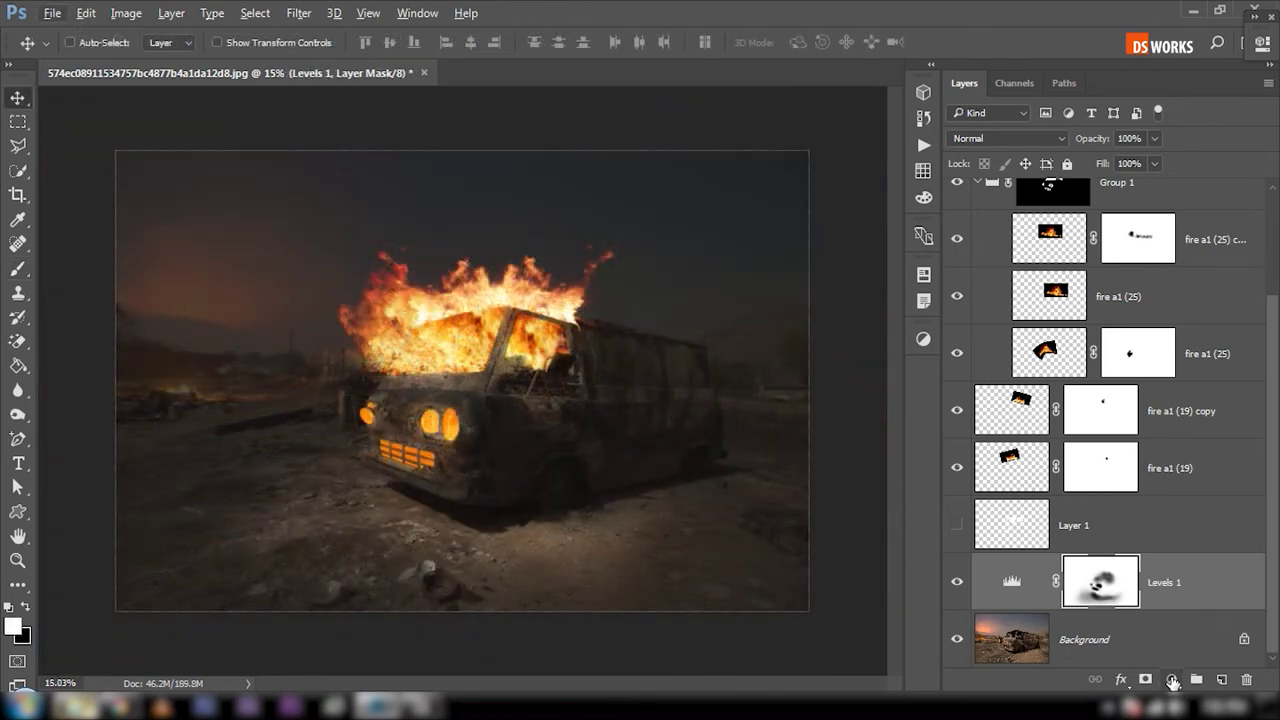
Step: Add a bright orange Solid Color fill layer blended in Overlay mode
left_click(1173, 681)
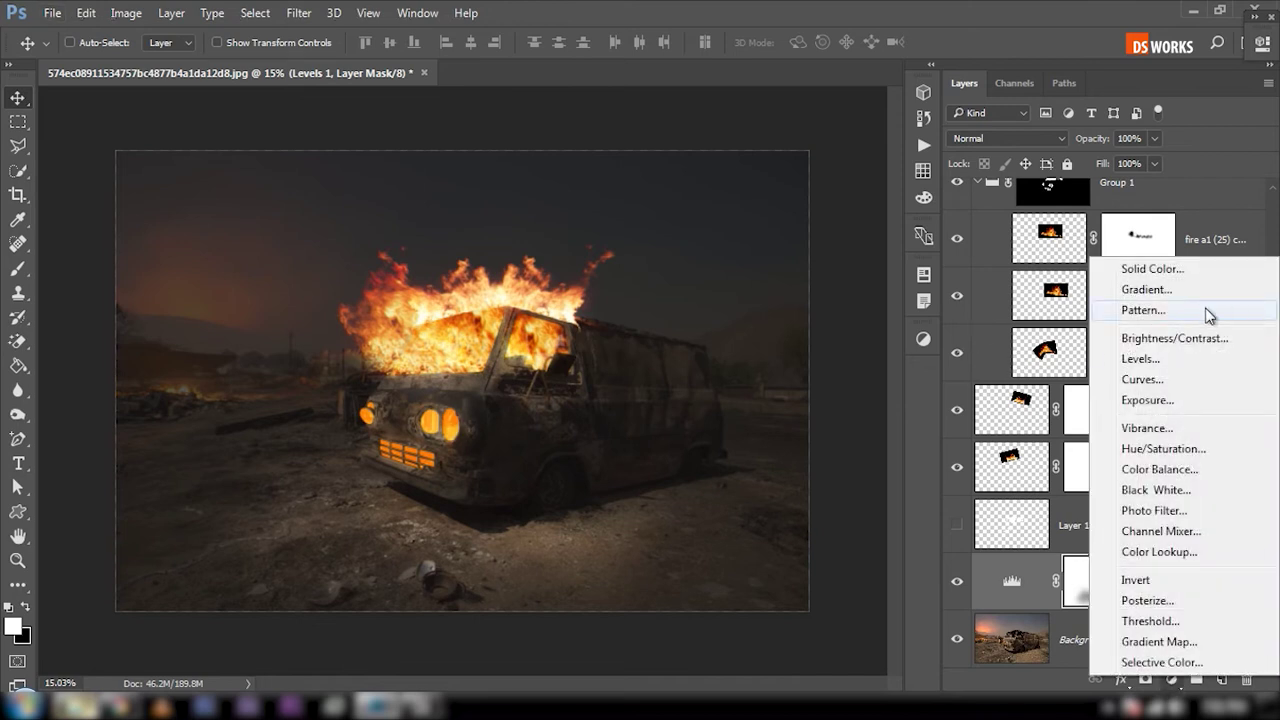
left_click(1178, 270)
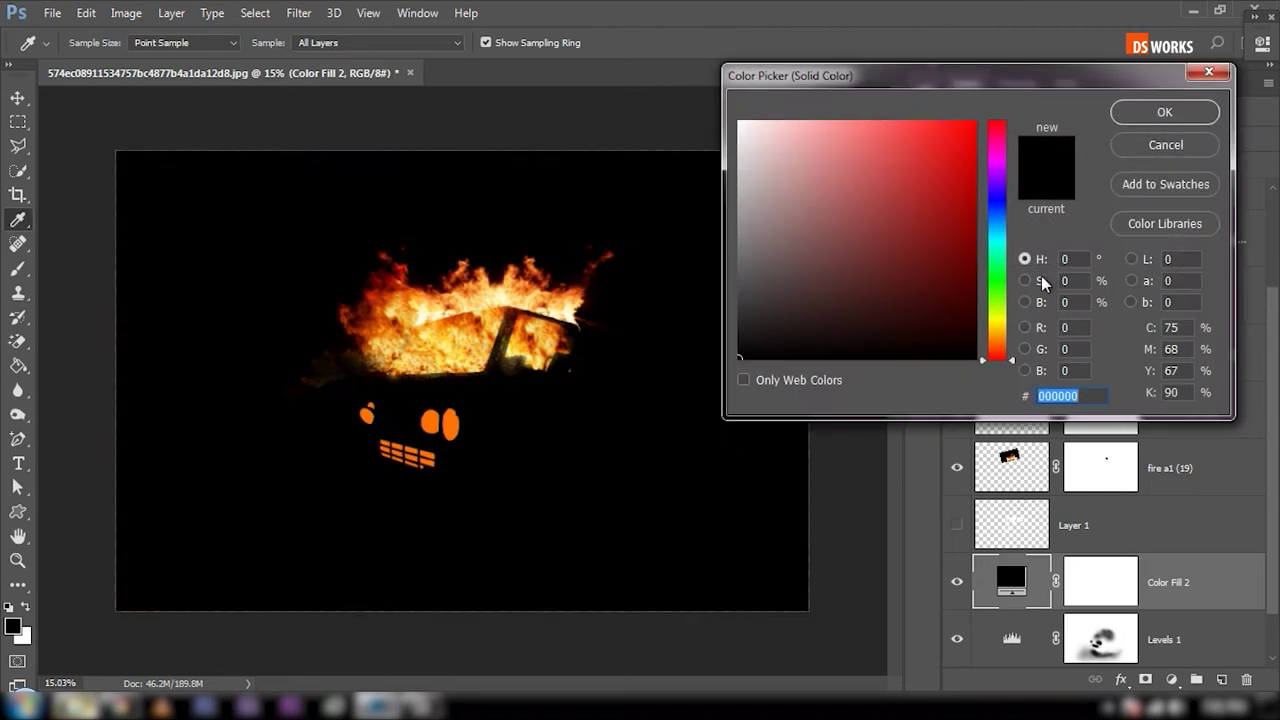
left_click(997, 337)
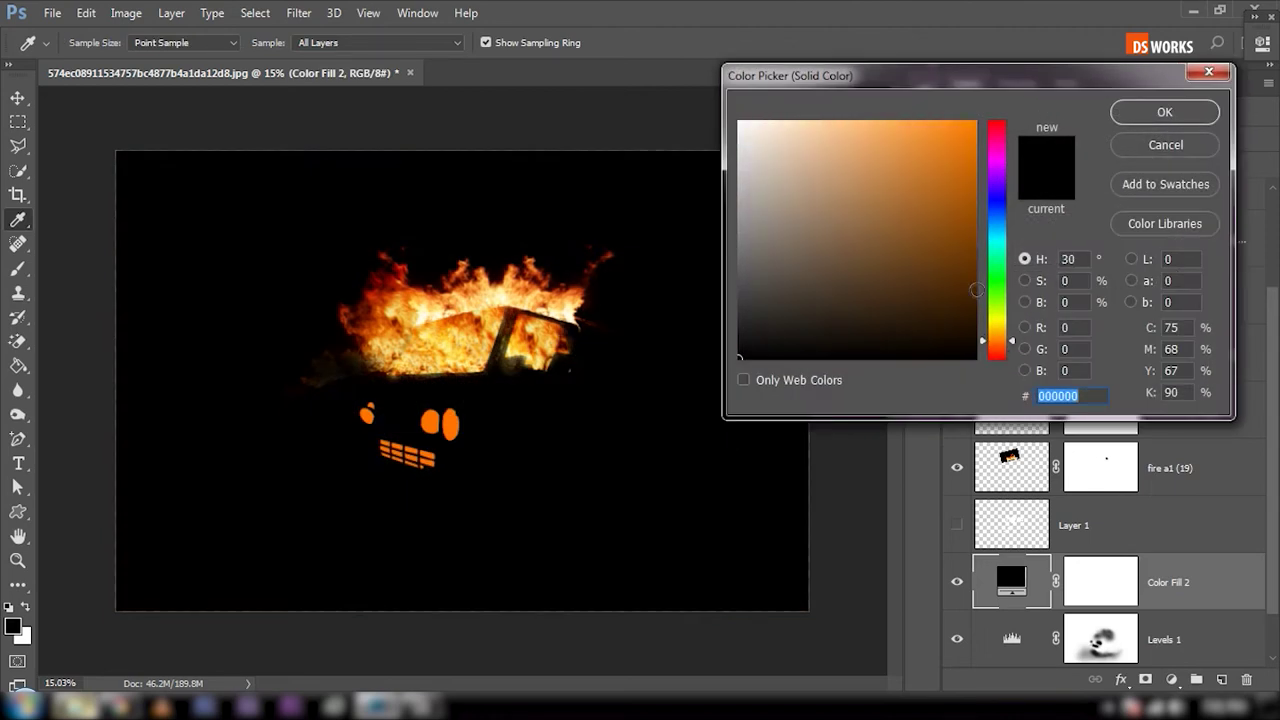
left_click(975, 122)
left_click_drag(1005, 341, 997, 337)
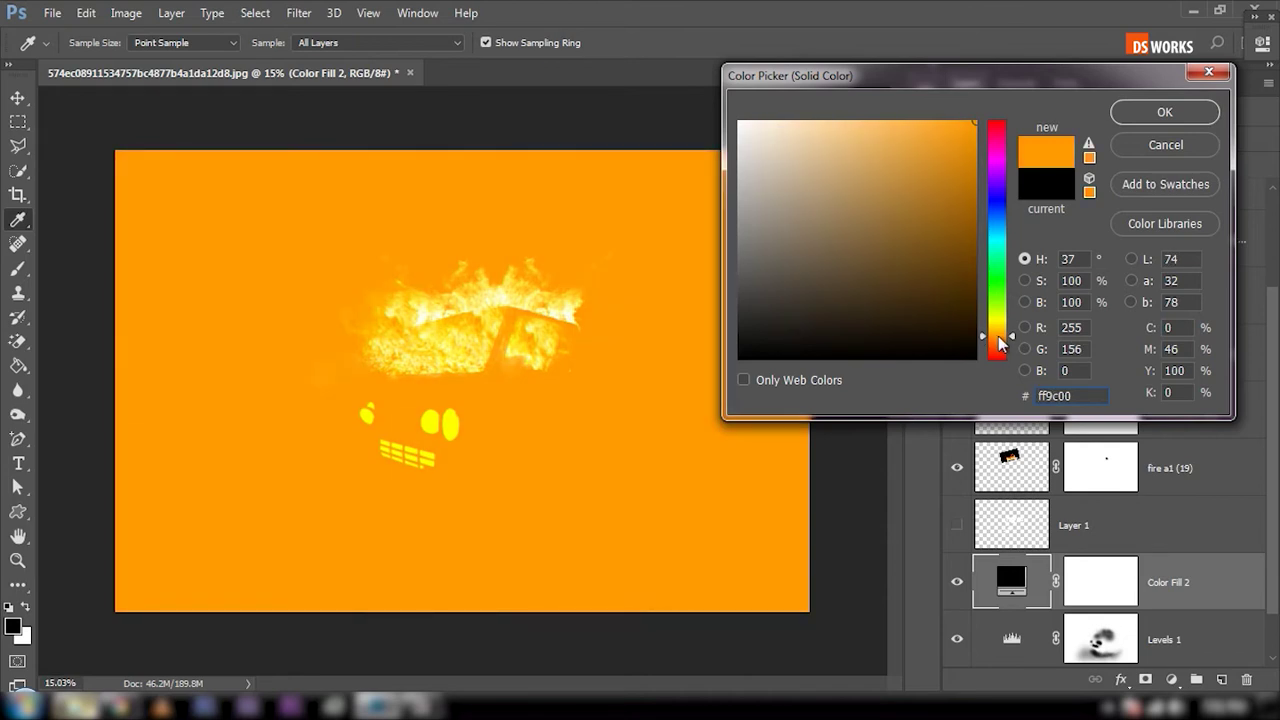
left_click(1164, 113)
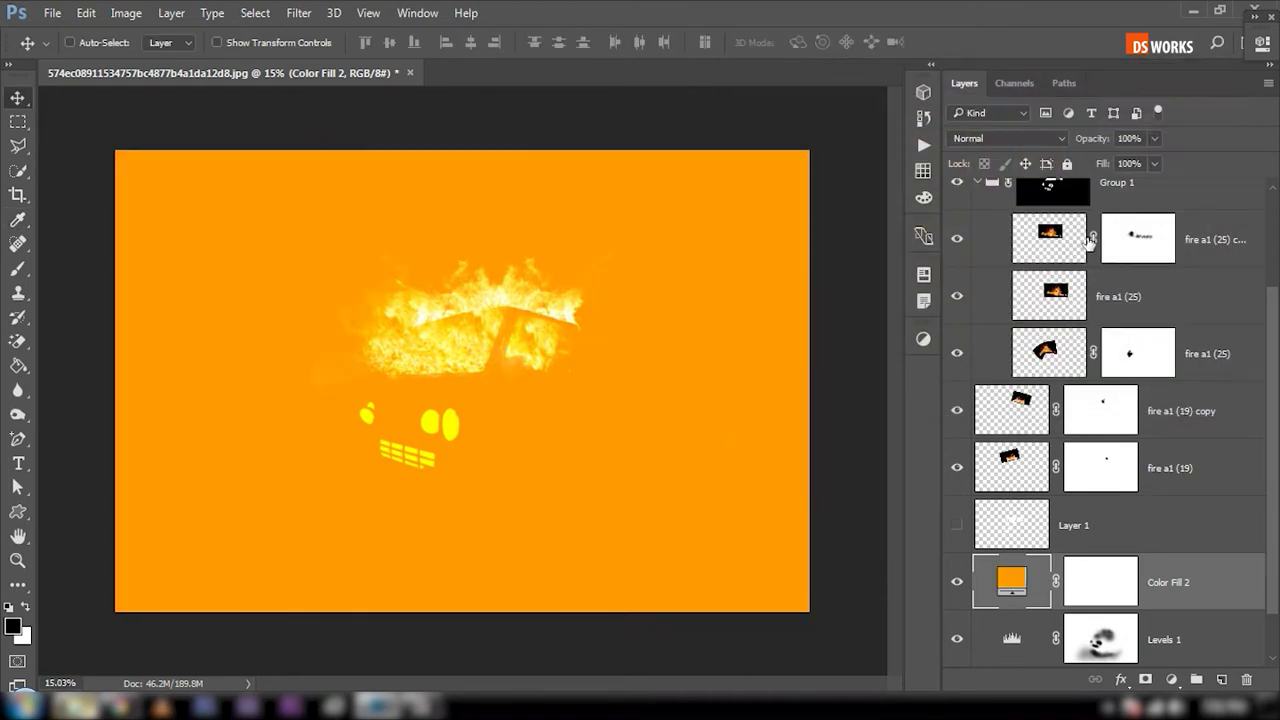
left_click(1041, 137)
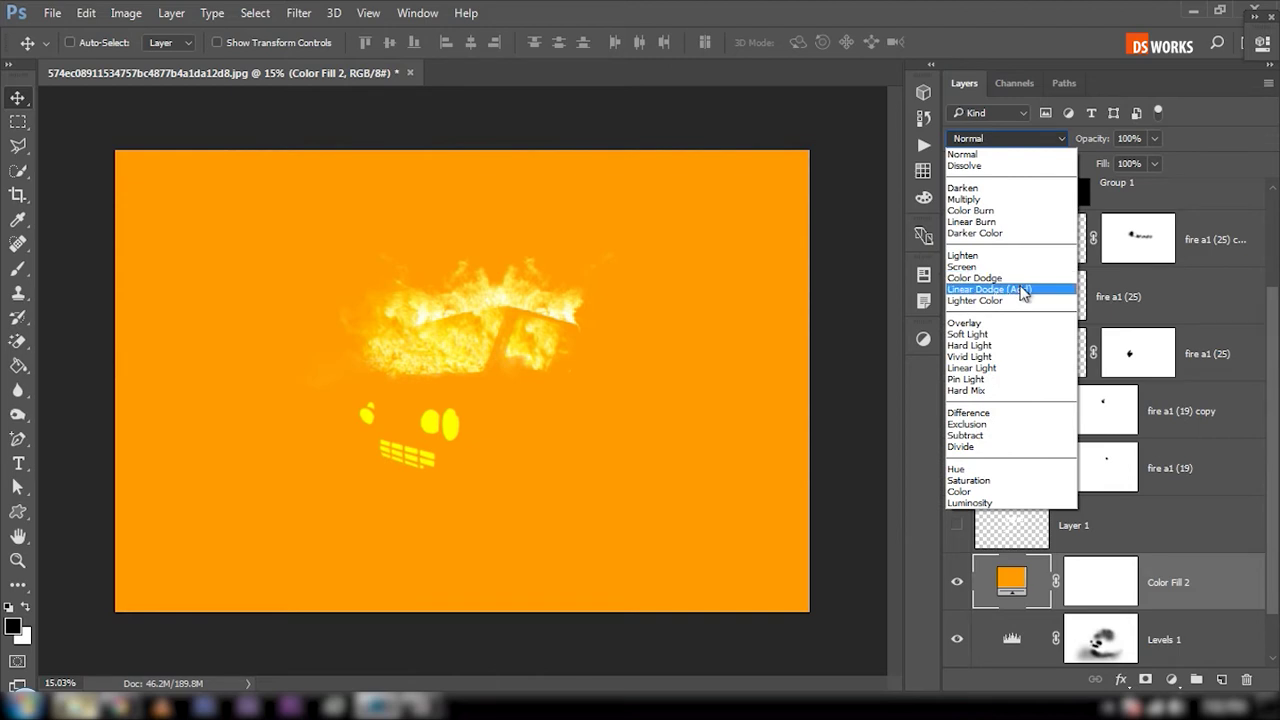
left_click(1023, 290)
key("Down")
key("Down")
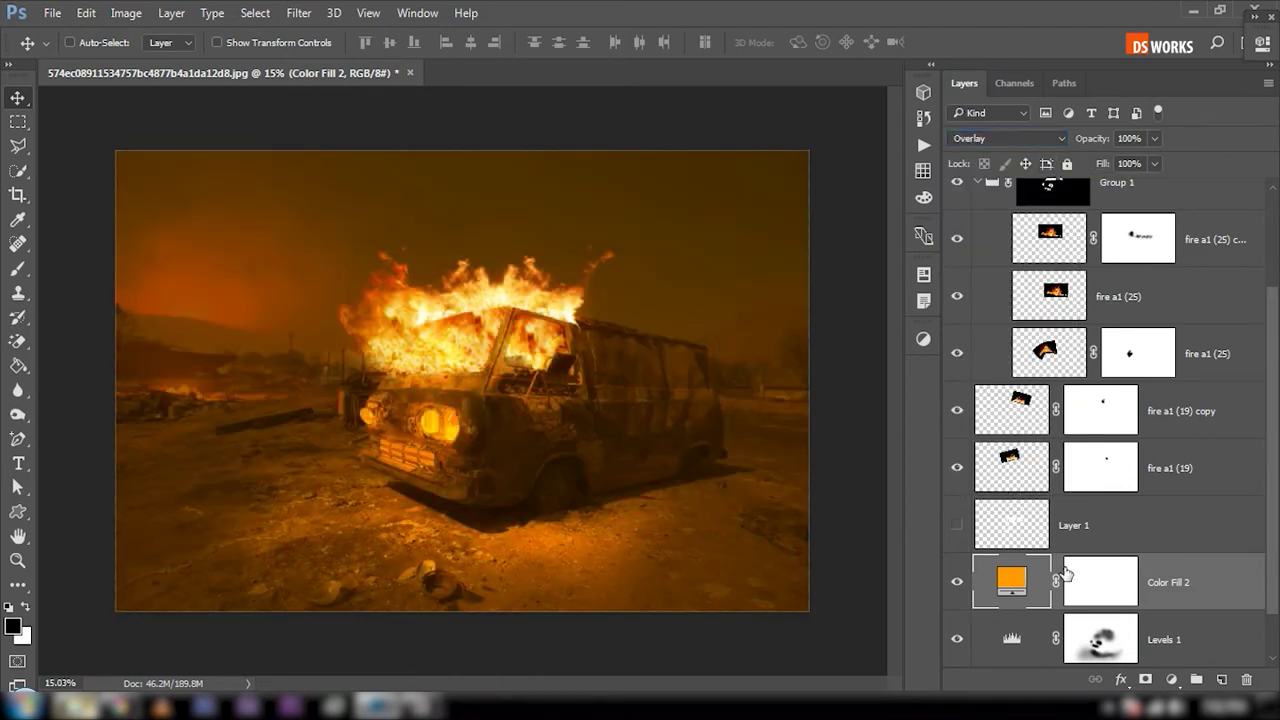
Step: Fill Color Fill 2's mask black, then paint orange glow onto the ground and flames
left_click(1090, 590)
key("ctrl+BackSpace")
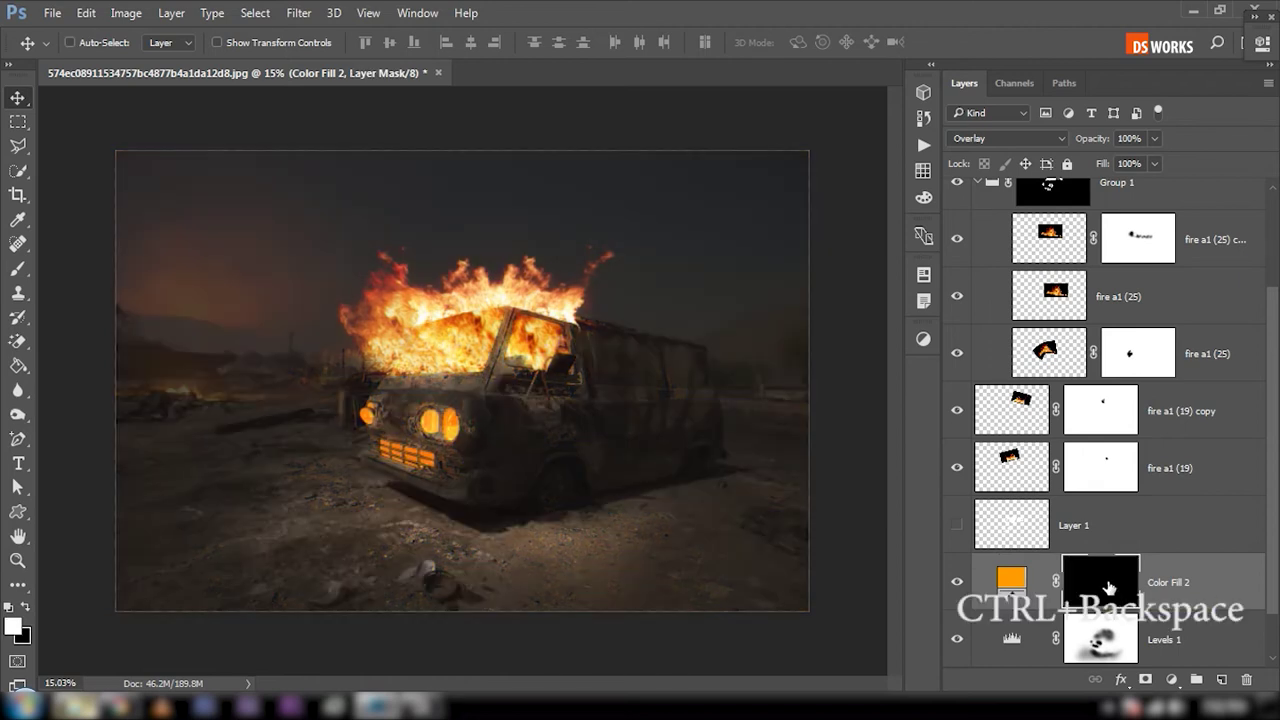
key("b")
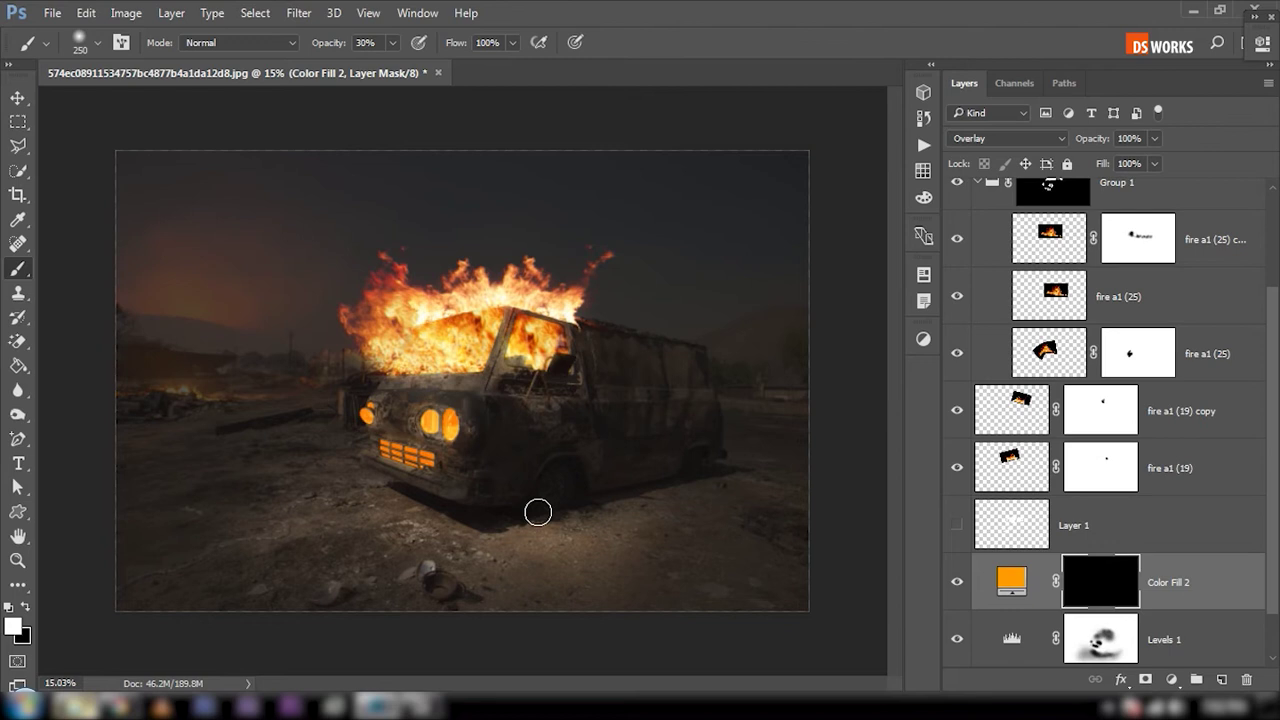
left_click(389, 47)
key("bracketright")
key("bracketright")
key("bracketright")
key("bracketright")
key("bracketright")
mouse_move(612, 520)
left_mouse_down()
mouse_move(574, 543)
mouse_move(443, 528)
mouse_move(420, 500)
left_mouse_up()
key("bracketleft")
key("bracketleft")
key("bracketleft")
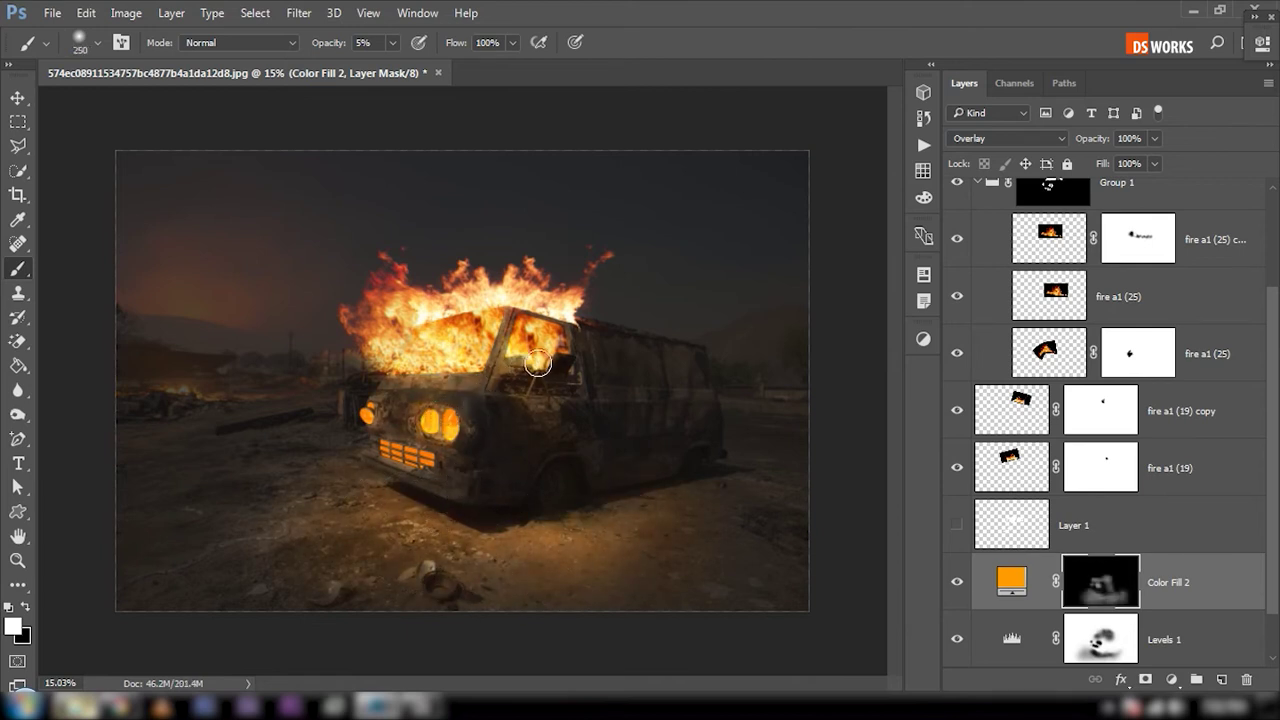
key("bracketright")
key("bracketright")
key("bracketright")
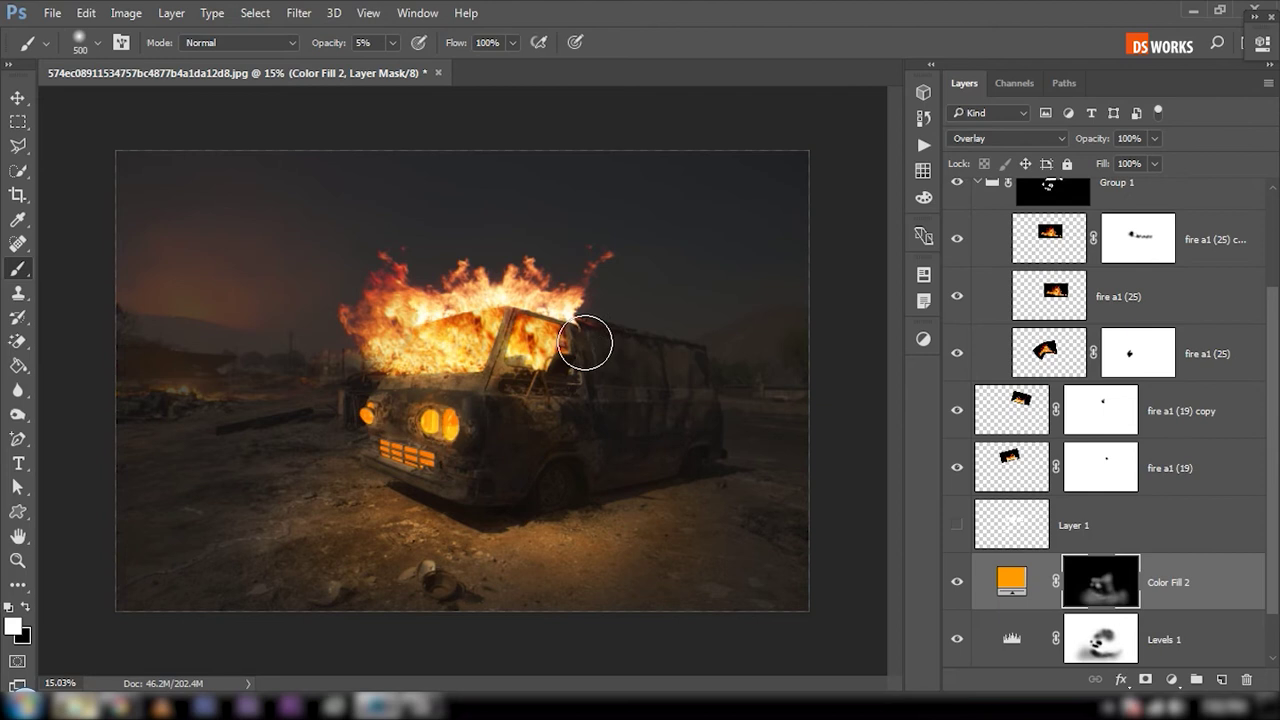
key("bracketright")
mouse_move(557, 243)
left_mouse_down()
mouse_move(451, 237)
mouse_move(344, 341)
left_mouse_up()
key("bracketright")
key("alt+bracketleft")
Step: Select the van's headlights and grille, excluding the windows, and fill them white on a new layer
key("v")
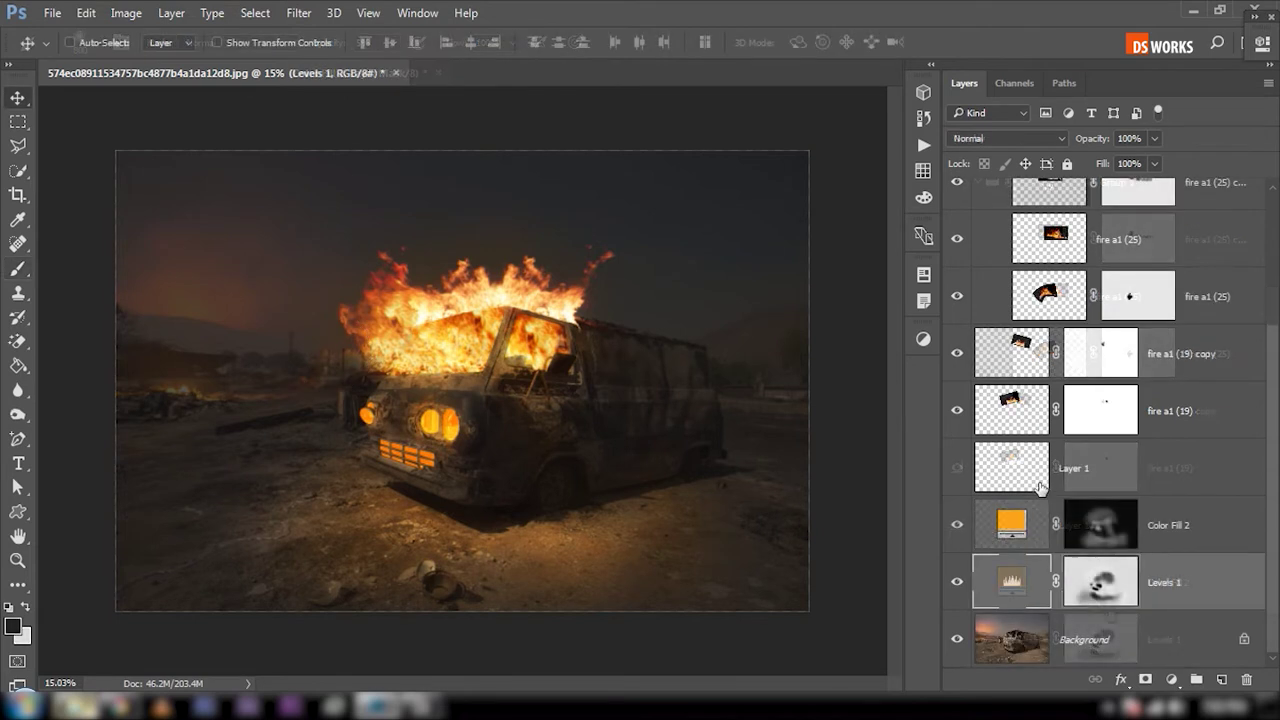
left_click(1004, 470, "ctrl")
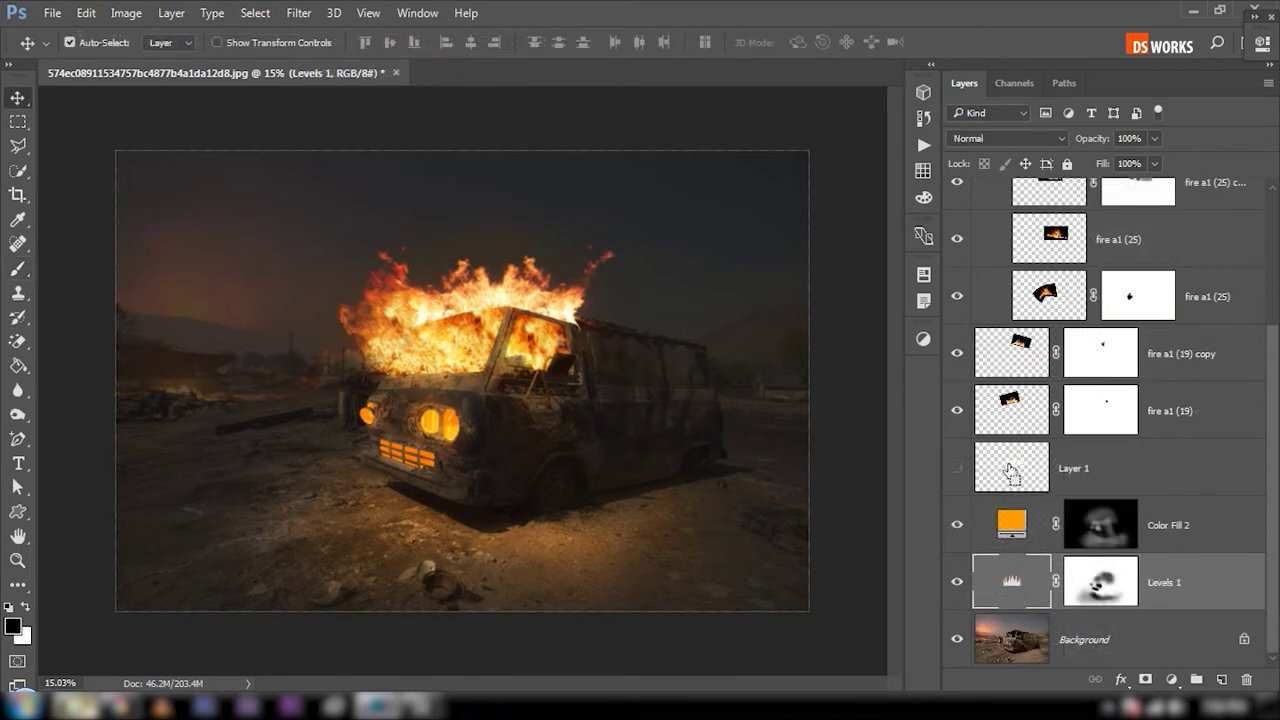
left_click(18, 121)
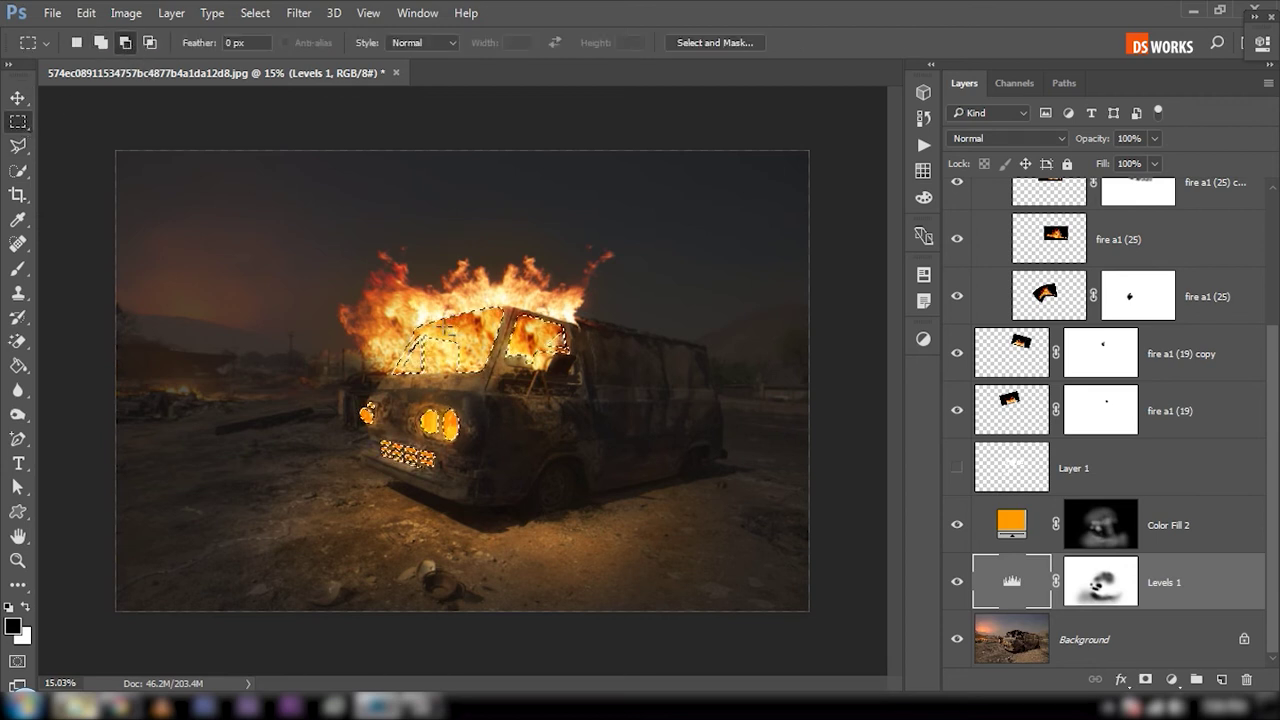
left_click_drag(331, 247, 629, 380)
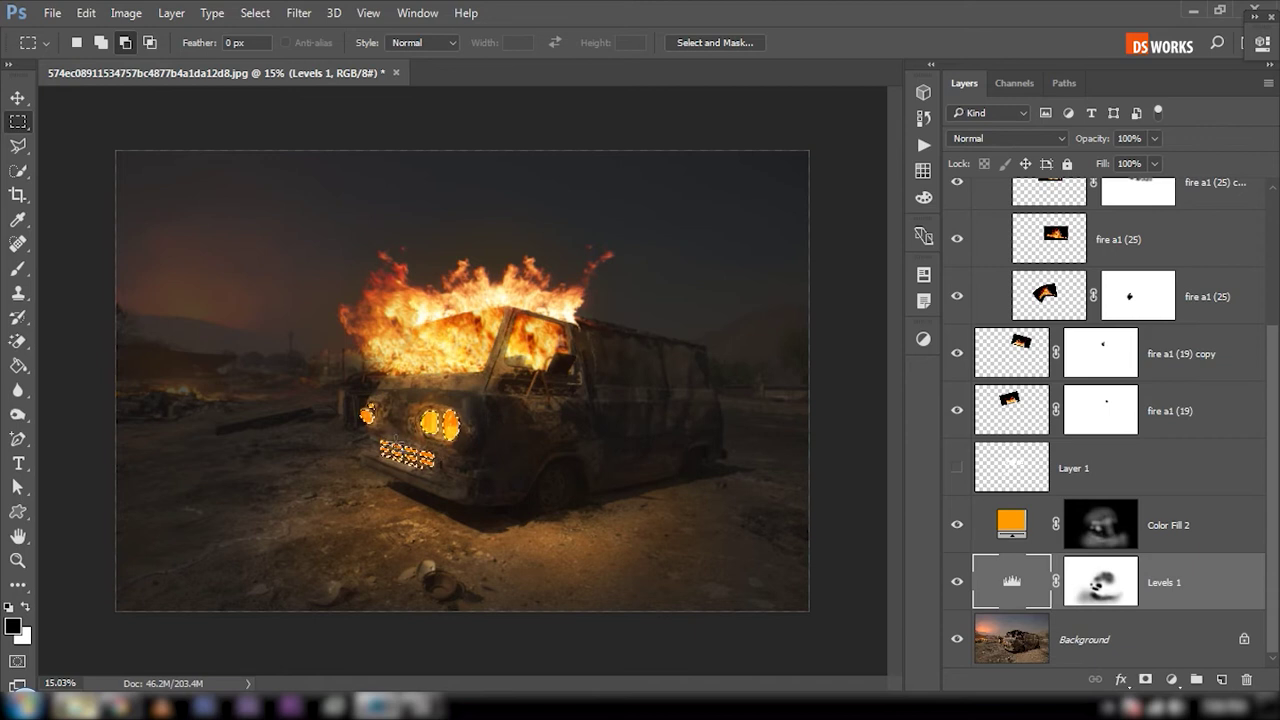
scroll(1178, 208, "up", 3)
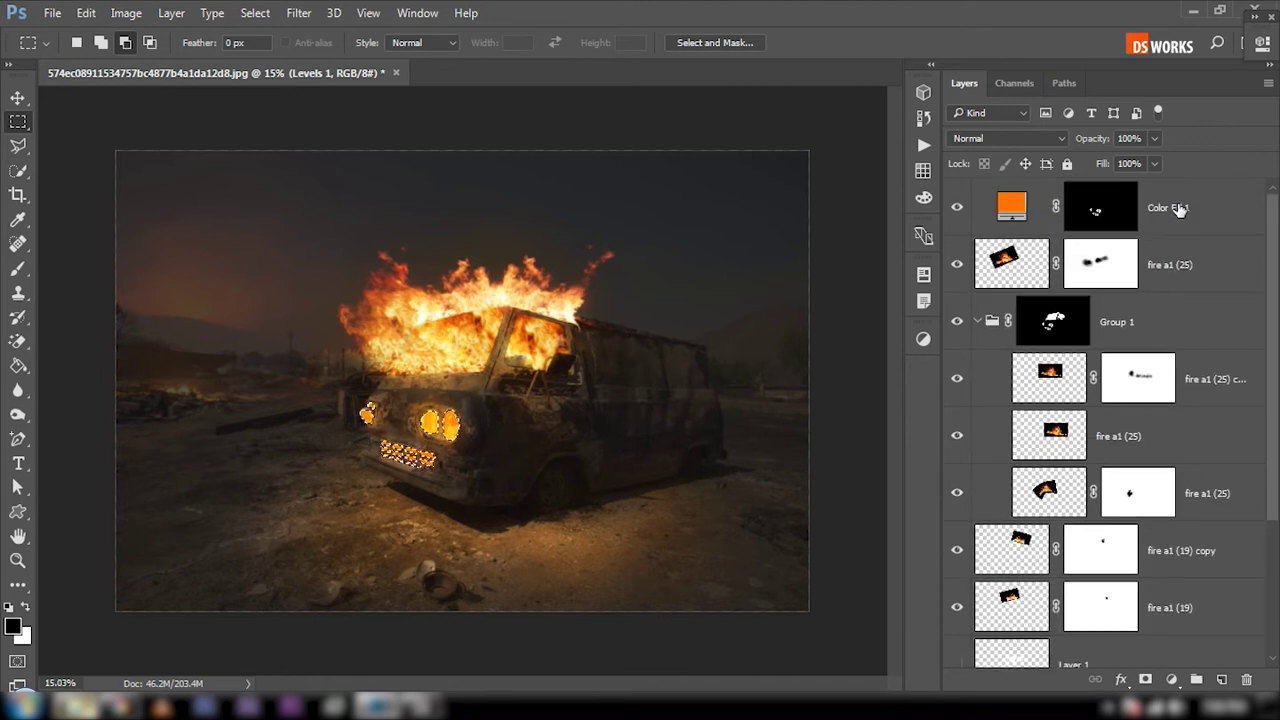
left_click(1180, 208)
left_click(1221, 679)
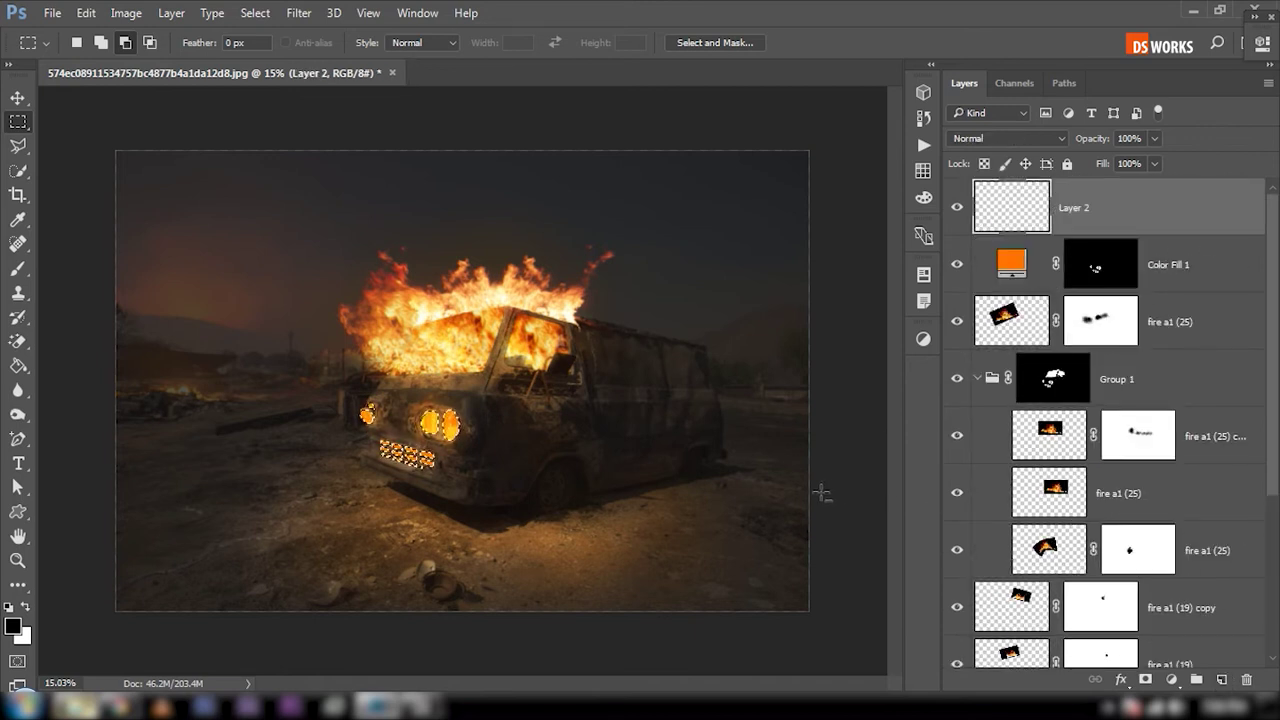
key("ctrl+BackSpace")
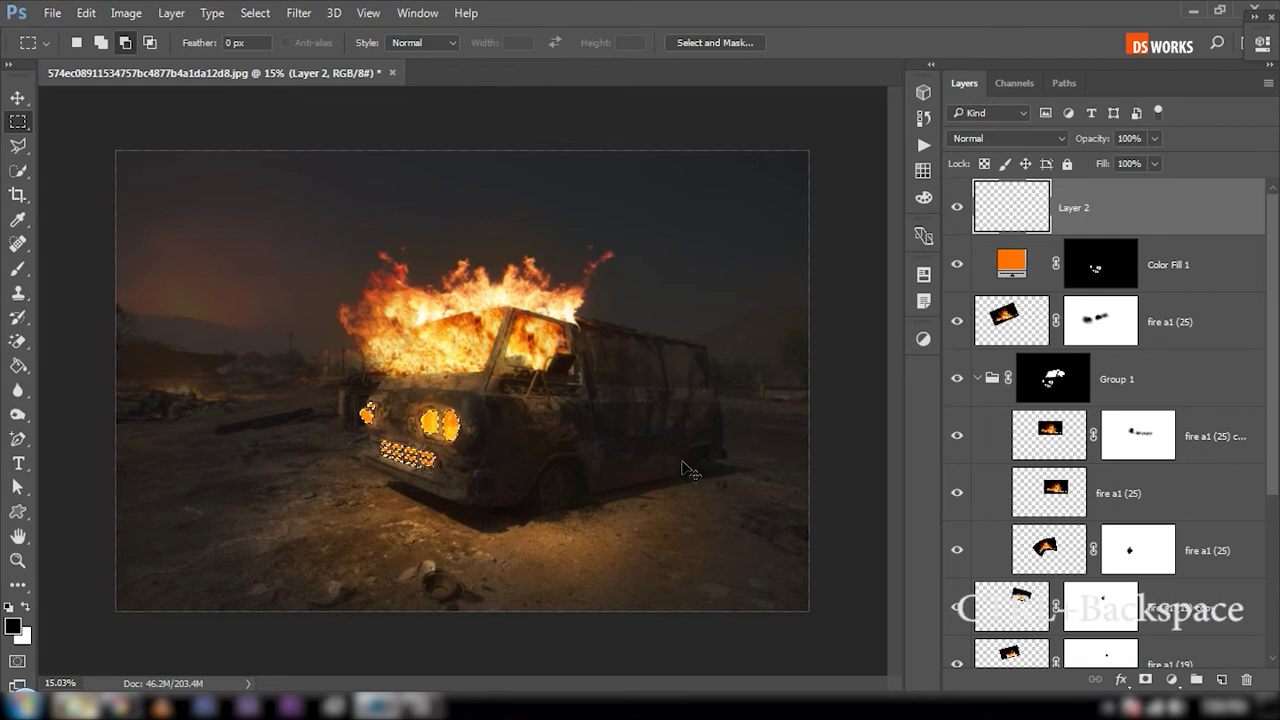
Step: Colorize the white fill with Hue 24, Saturation 100, Lightness -31
left_click_drag(376, 466, 574, 404)
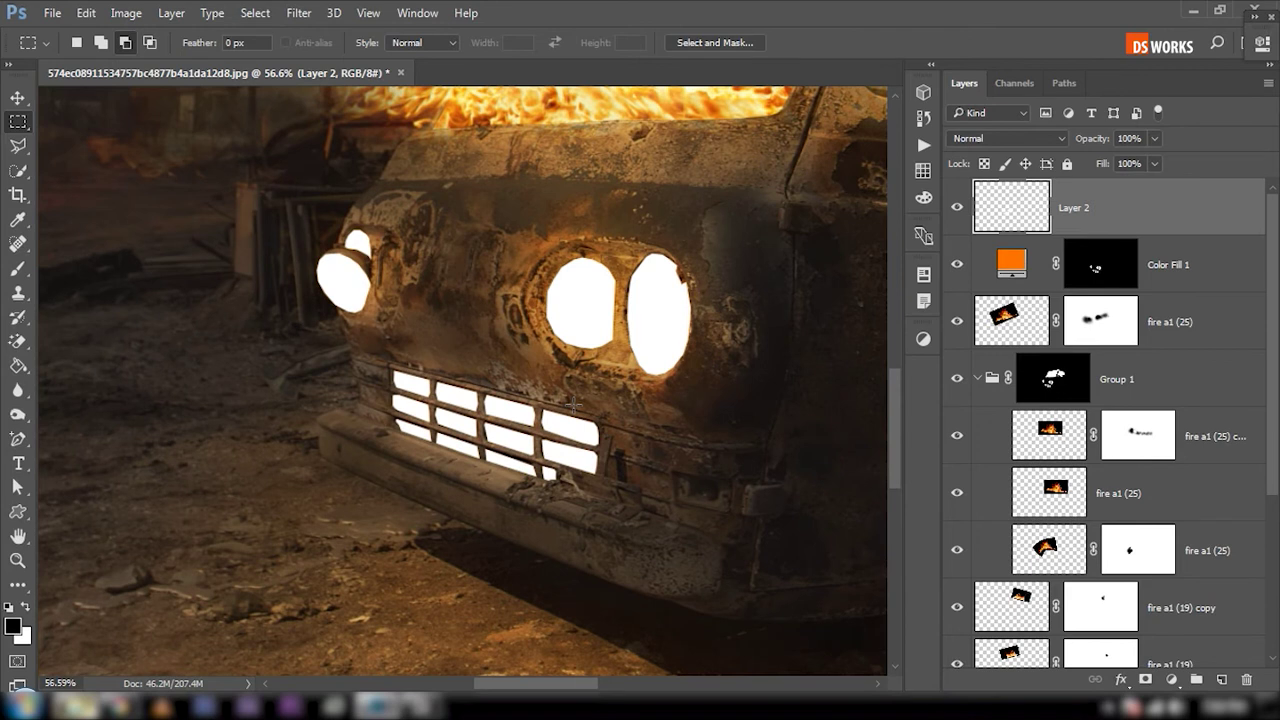
key("ctrl+u")
left_click(1104, 363)
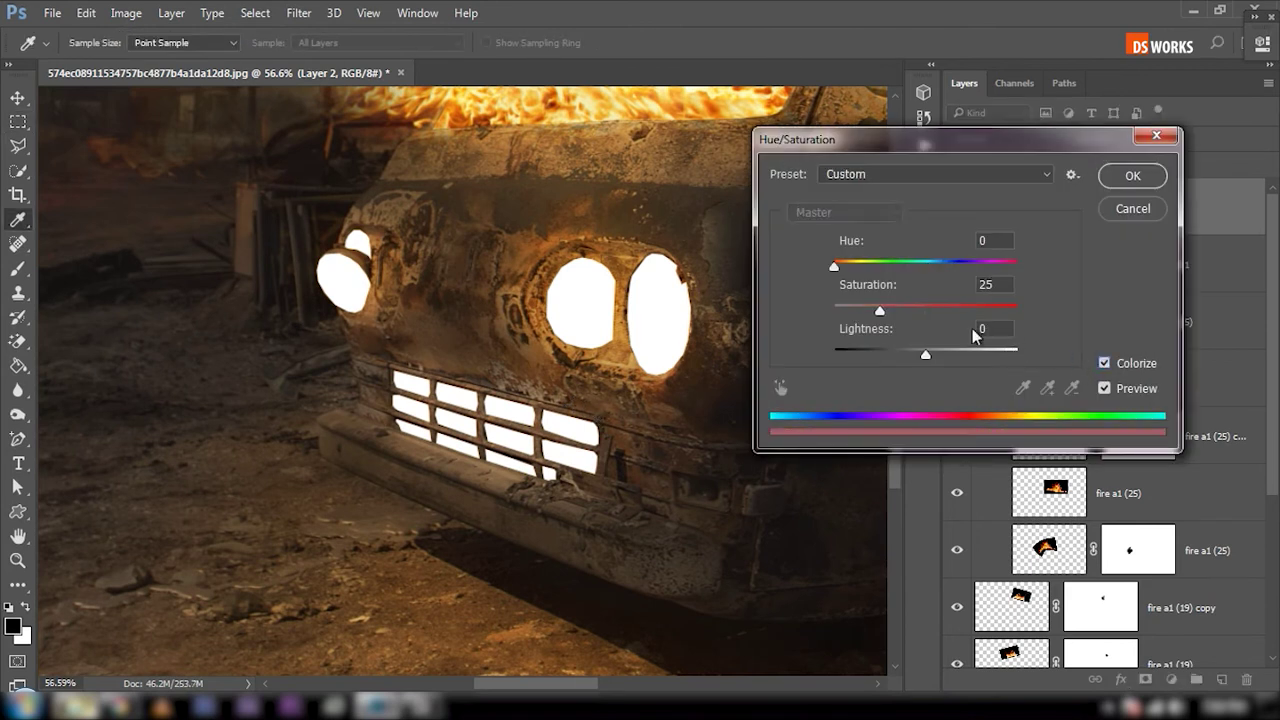
left_click_drag(937, 355, 897, 355)
left_click_drag(920, 310, 1020, 310)
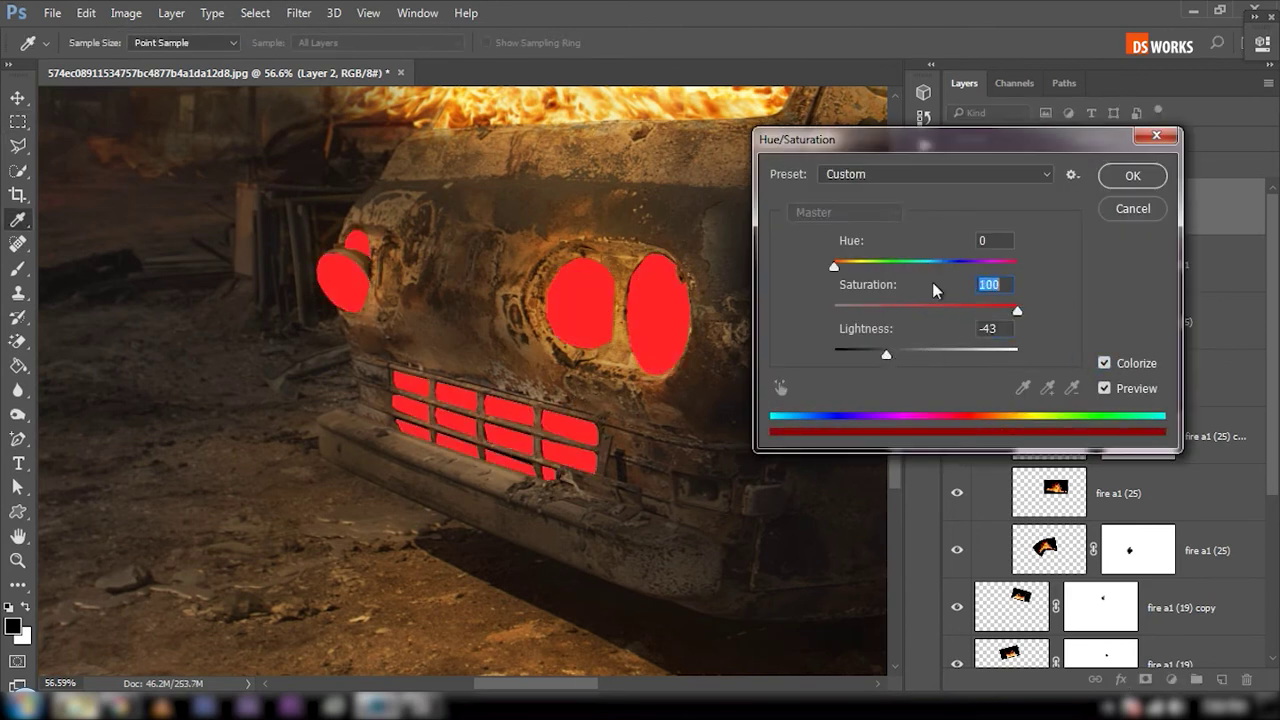
left_click_drag(835, 268, 846, 266)
mouse_move(882, 355)
left_mouse_down()
mouse_move(903, 356)
mouse_move(899, 368)
left_mouse_up()
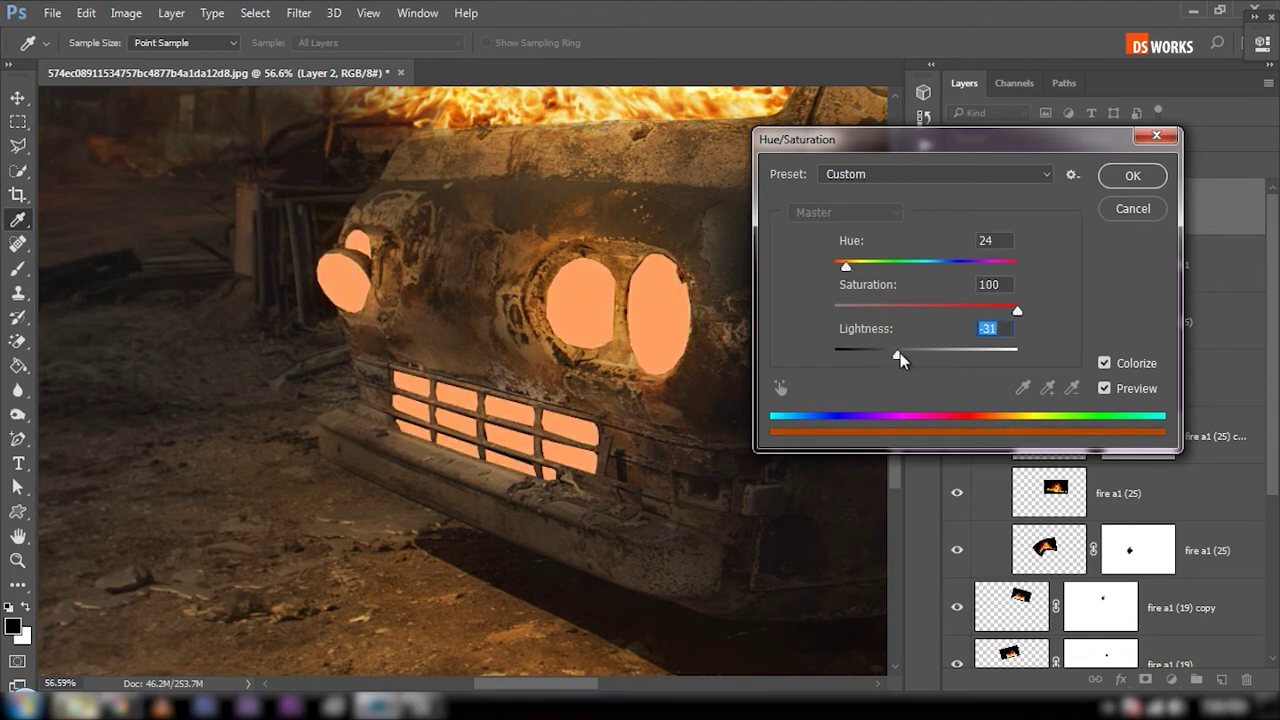
key("Return")
Step: Duplicate the headlight colour layer and soften the copy with a 37.4 px Gaussian Blur
key("v")
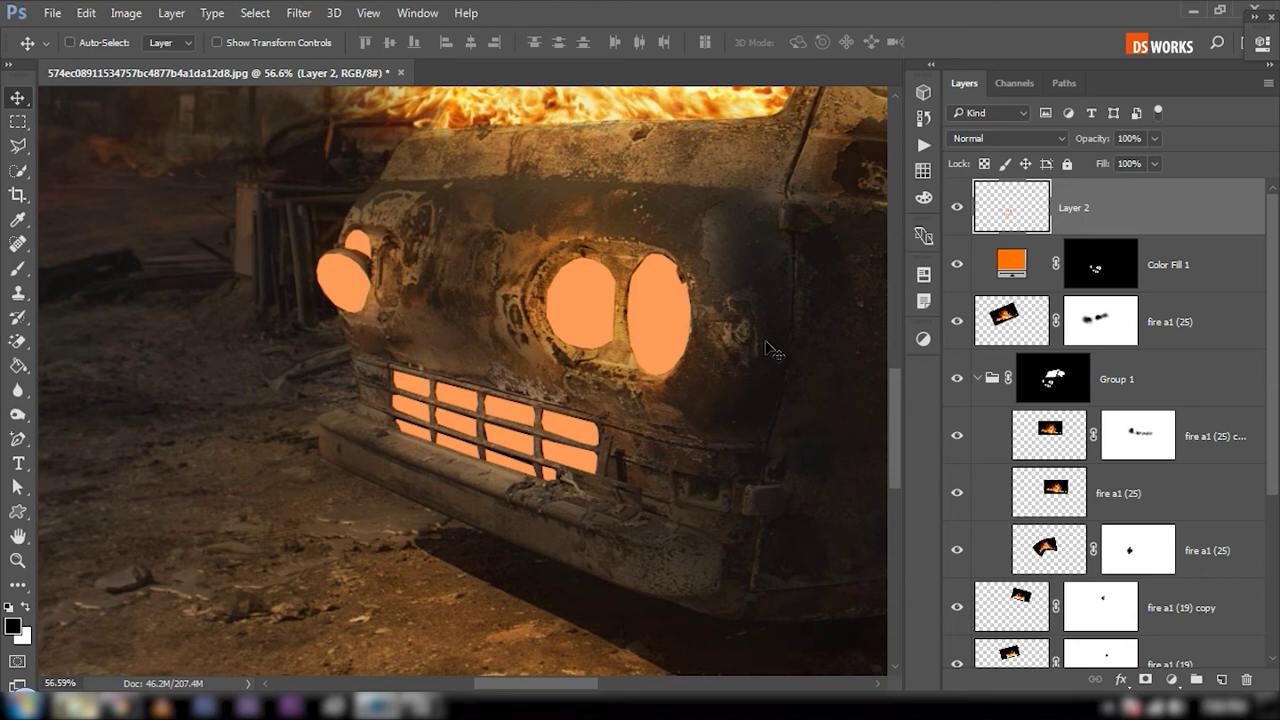
scroll(633, 354, "down", 2)
scroll(624, 343, "down", 1)
scroll(730, 355, "down", 1)
key("ctrl+j")
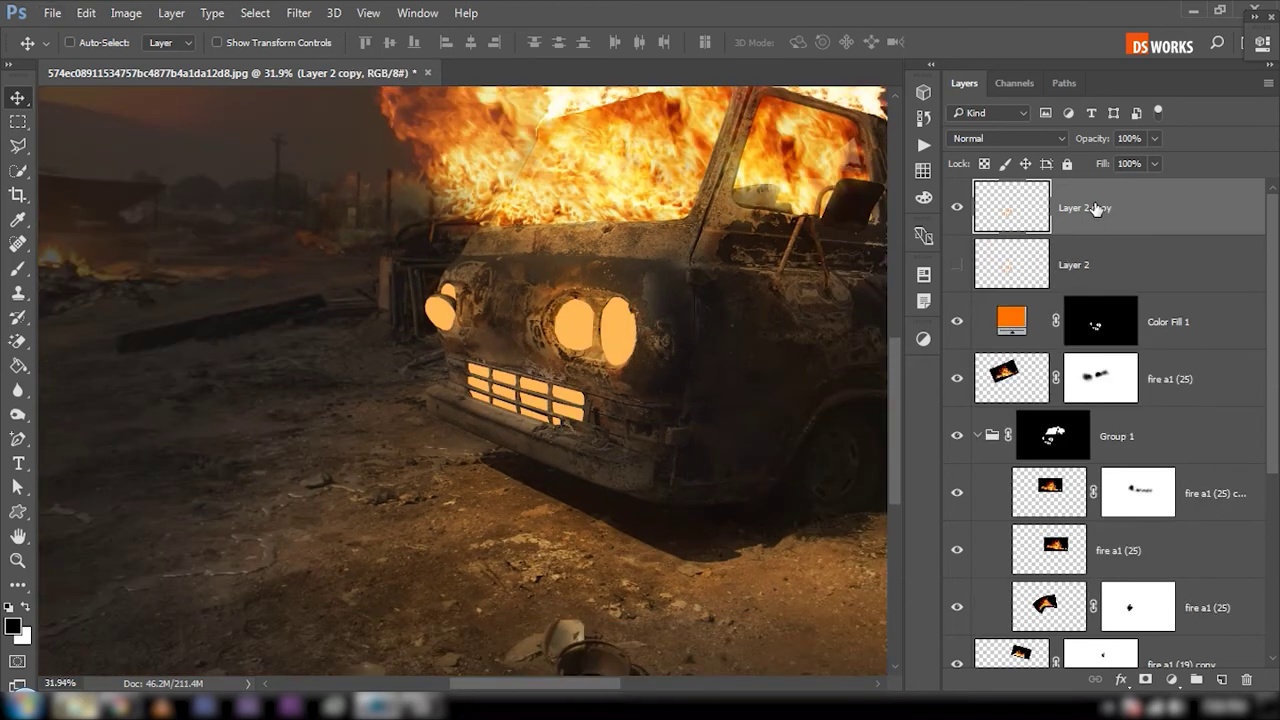
left_click(966, 210)
left_click(962, 208)
left_click(305, 14)
mouse_move(308, 220)
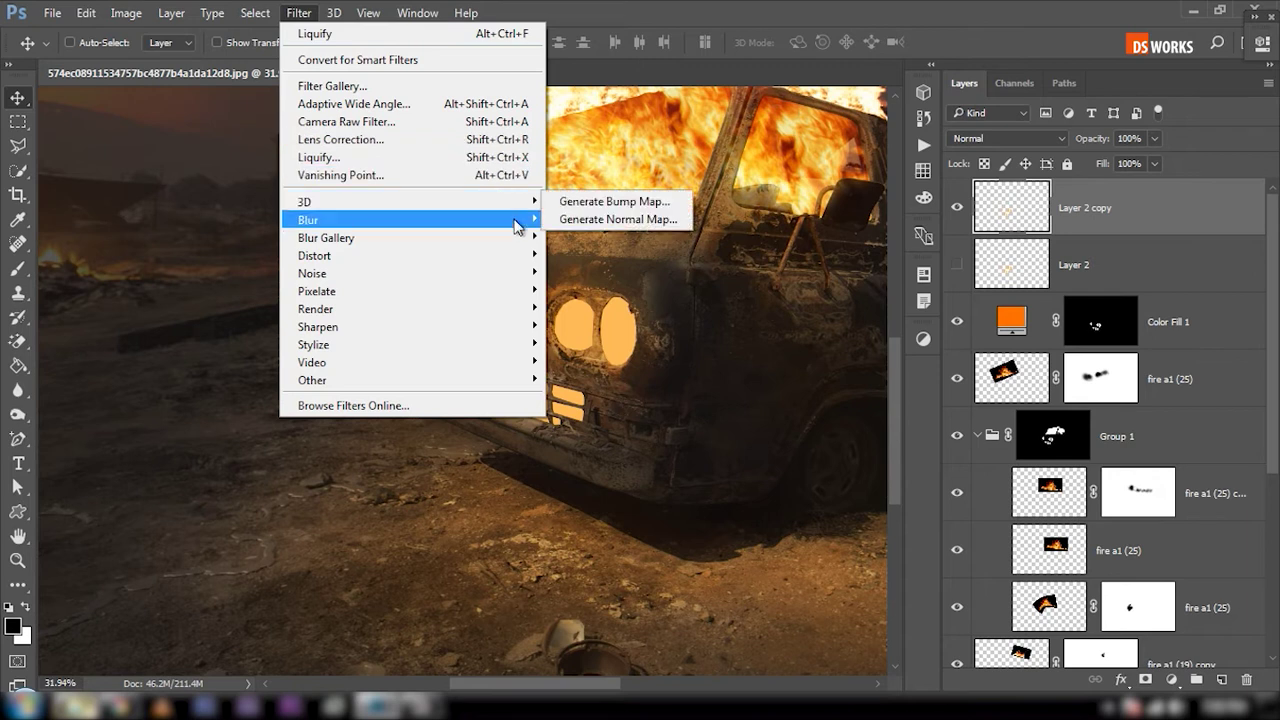
left_click(594, 290)
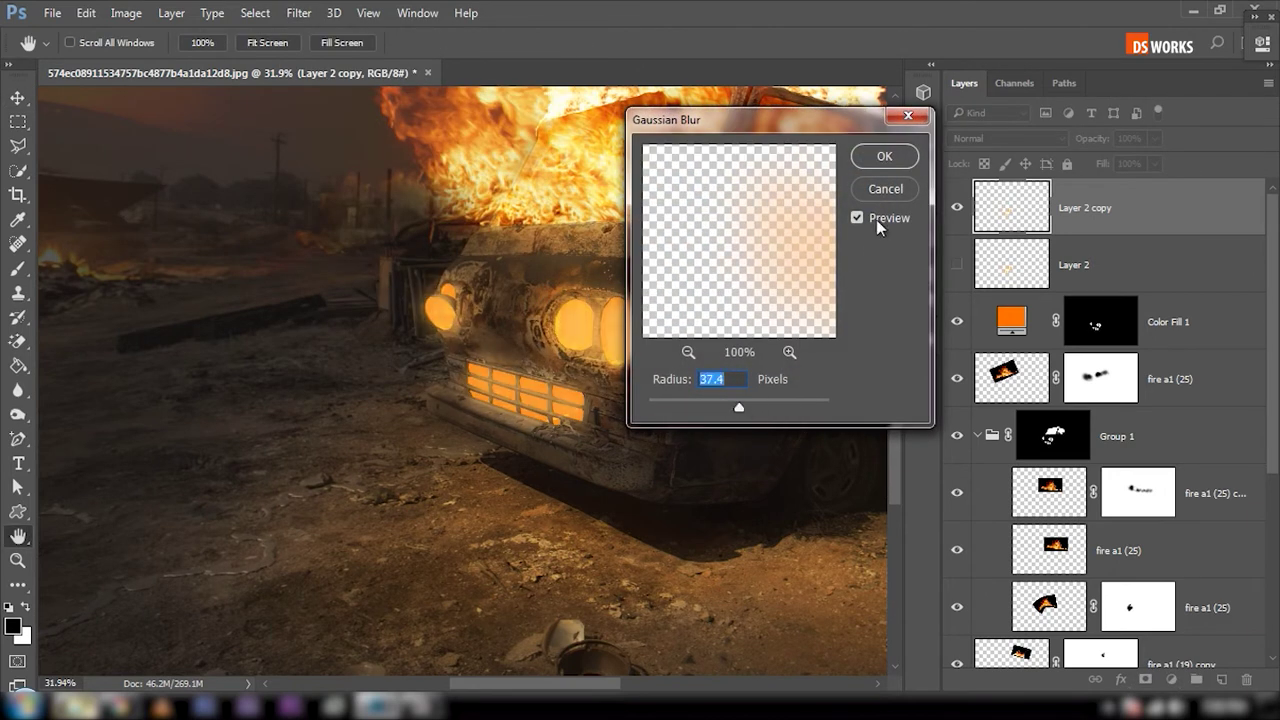
left_click(884, 156)
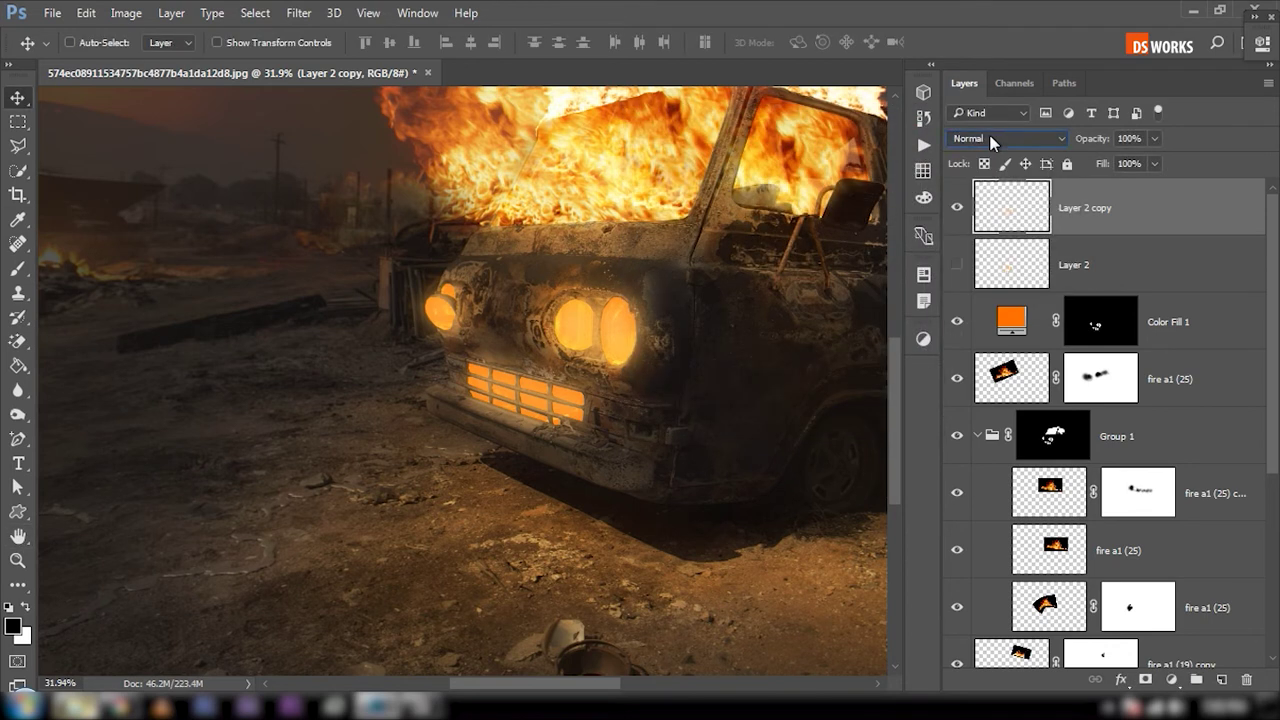
Step: Drag the smokes a0 (30) image from the smokes folder into the composition
scroll(993, 141, "down", 3)
scroll(993, 141, "down", 2)
scroll(993, 141, "down", 1)
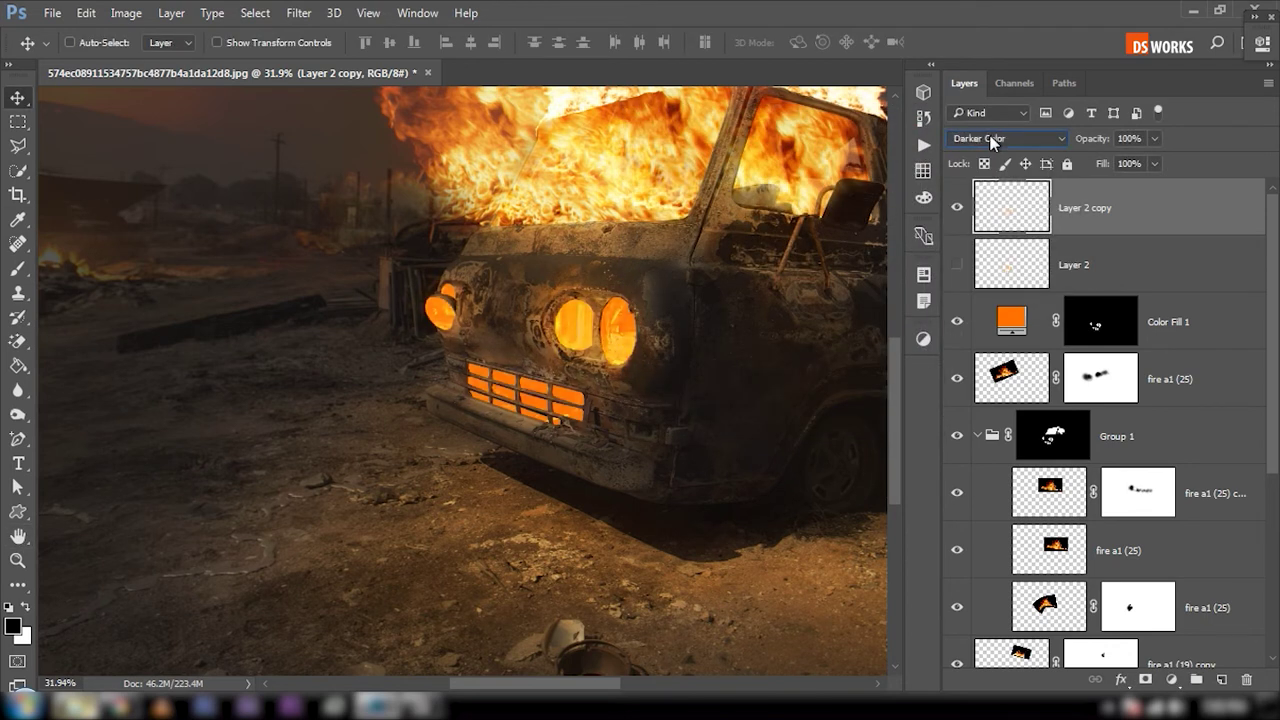
scroll(993, 141, "up", 2)
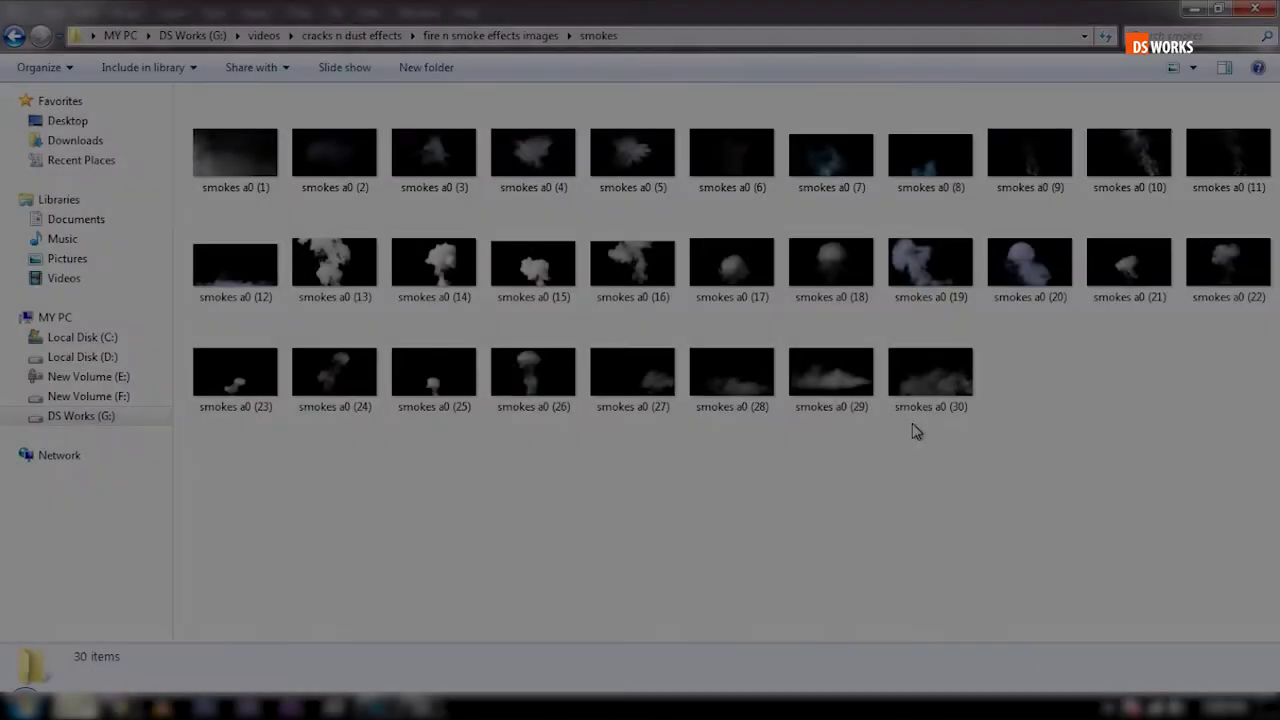
mouse_move(925, 380)
left_mouse_down()
mouse_move(411, 607)
mouse_move(481, 390)
left_mouse_up()
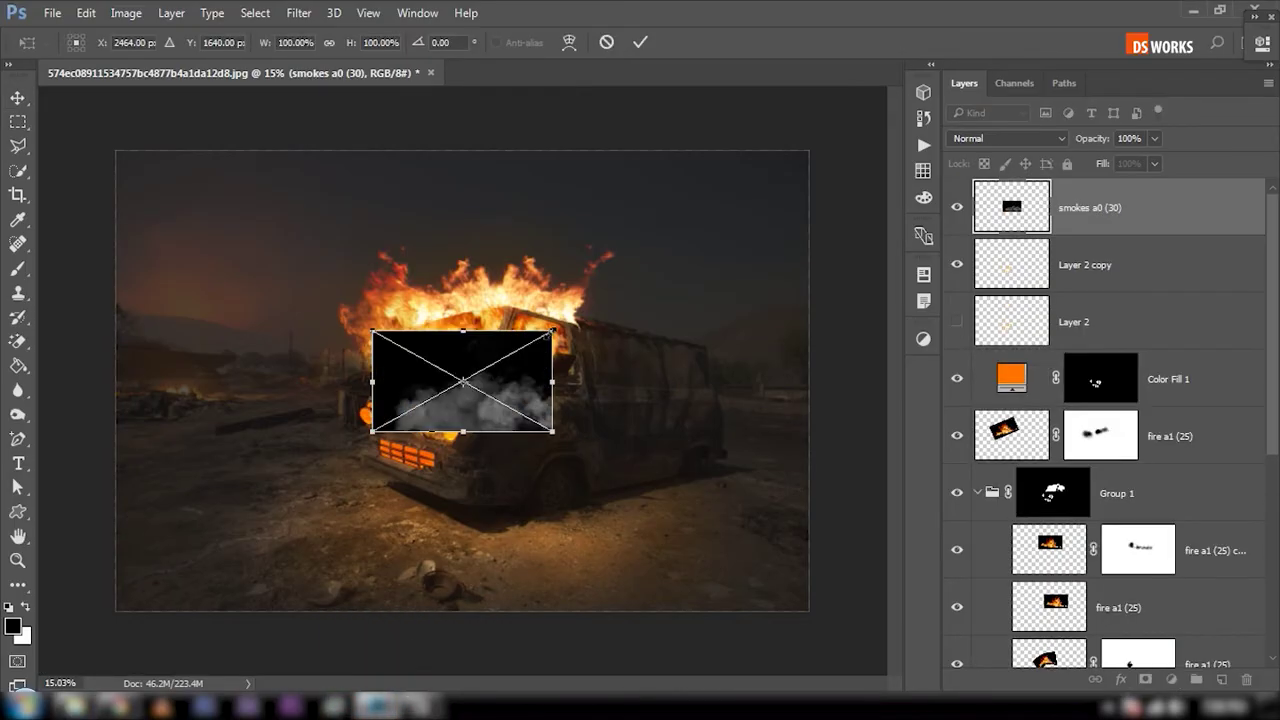
Step: Enlarge the placed smoke image, commit it and move it over the van
left_click_drag(552, 331, 606, 300)
key("Return")
mouse_move(551, 411)
left_mouse_down()
mouse_move(371, 362)
mouse_move(565, 322)
left_mouse_up()
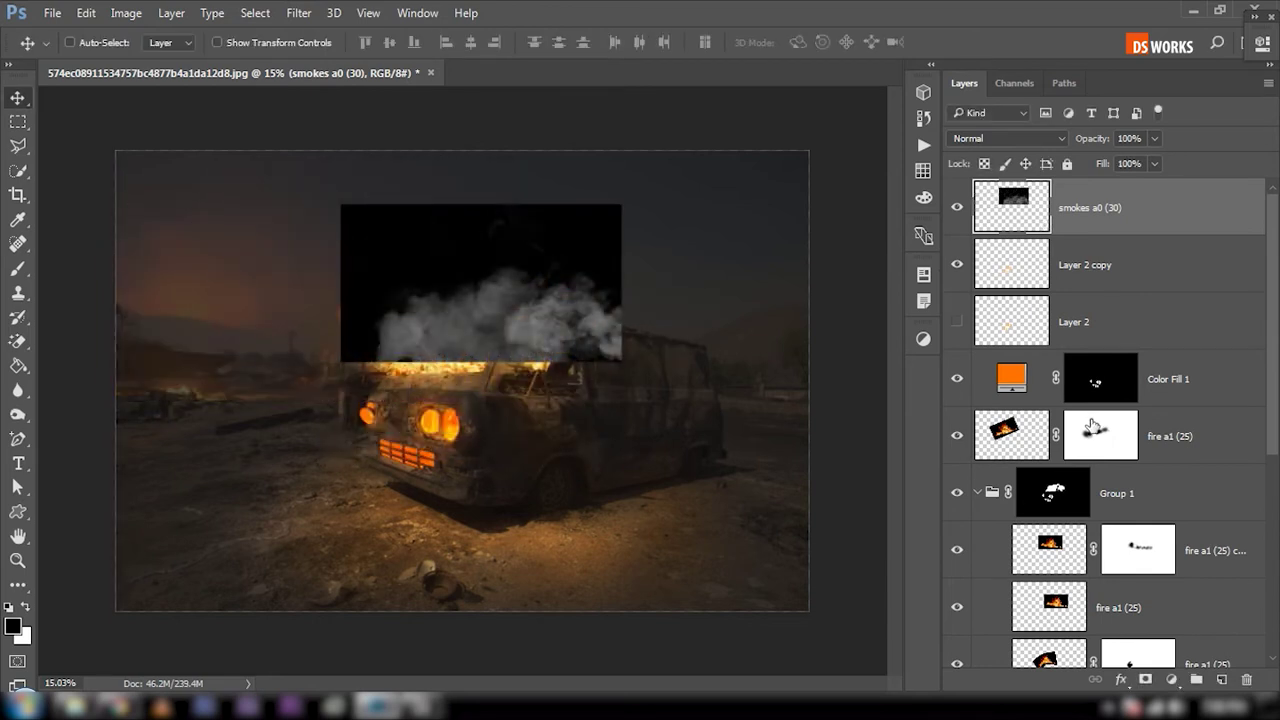
Step: Add a layer mask to the smoke and brush away its lower edge
left_click(1145, 679)
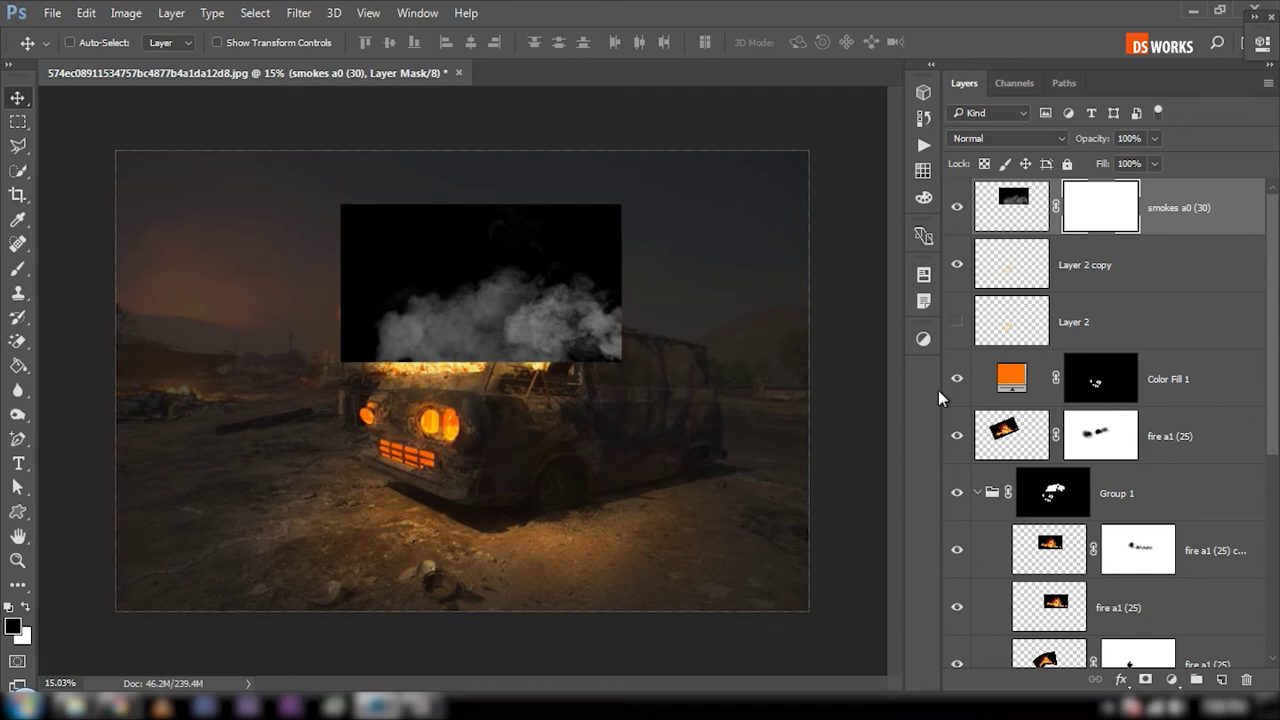
key("b")
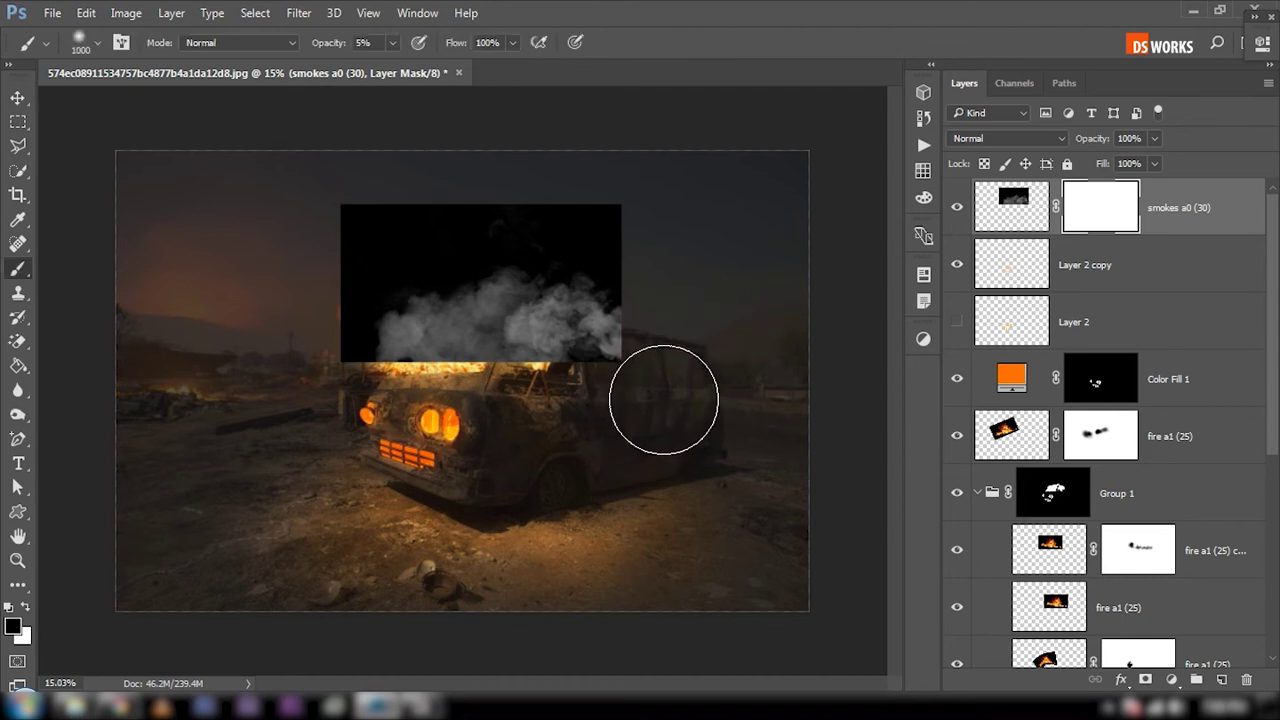
left_click(392, 42)
key("bracketleft")
key("bracketleft")
key("bracketleft")
key("bracketleft")
key("bracketleft")
key("bracketleft")
mouse_move(583, 366)
left_mouse_down()
mouse_move(629, 366)
mouse_move(558, 368)
mouse_move(514, 346)
left_mouse_up()
key("bracketright")
key("bracketright")
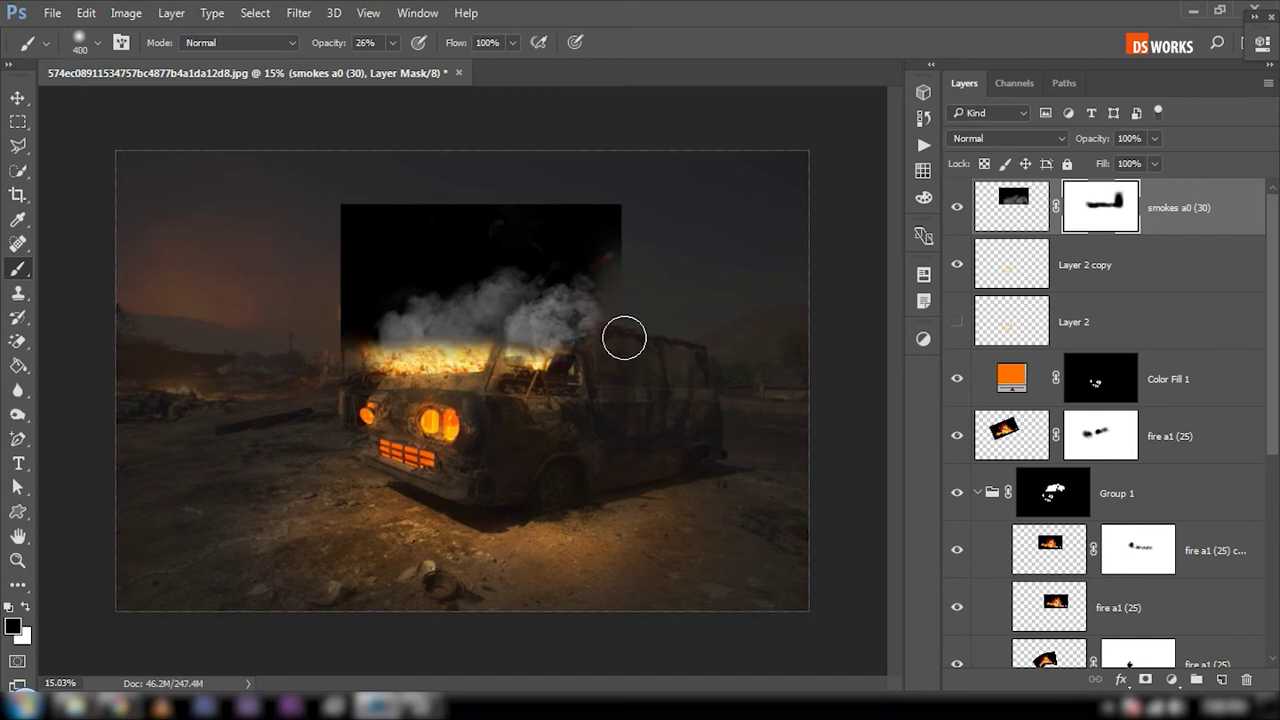
Step: Move the smoke to the upper right and target the image thumbnail
key("v")
left_click_drag(536, 328, 441, 284)
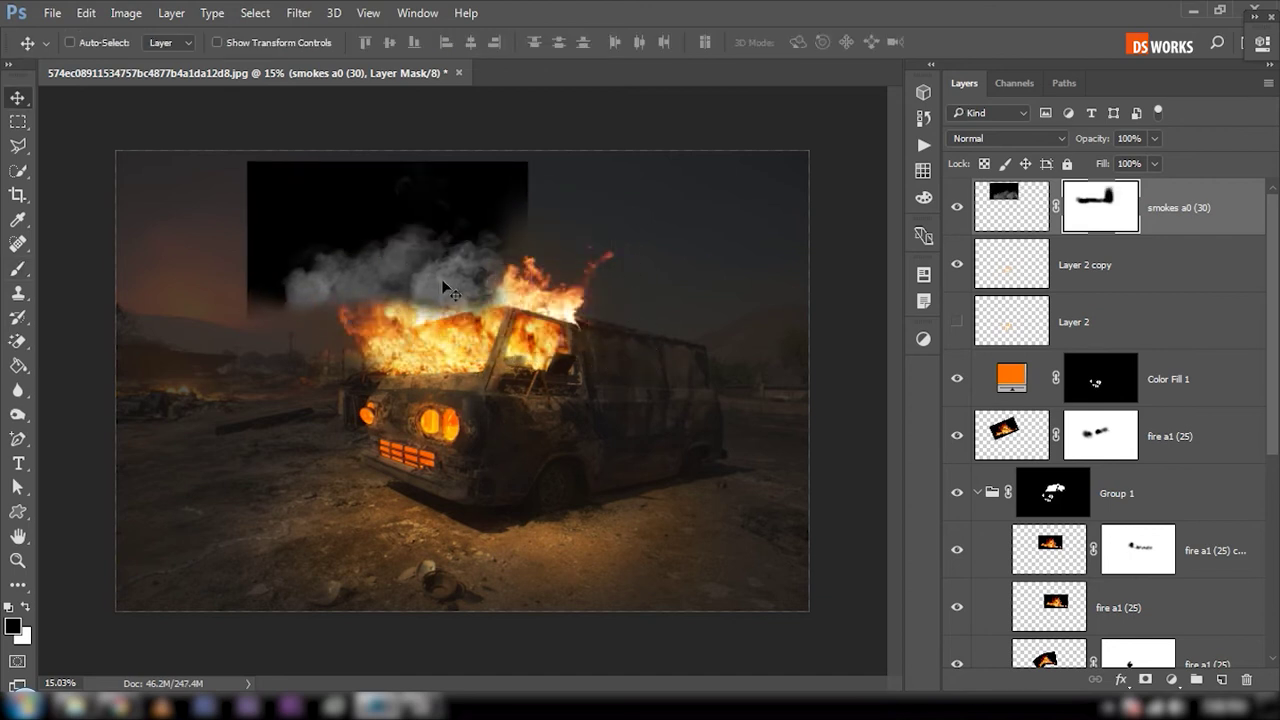
mouse_move(440, 270)
left_mouse_down()
mouse_move(490, 303)
mouse_move(722, 197)
left_mouse_up()
left_click(996, 218)
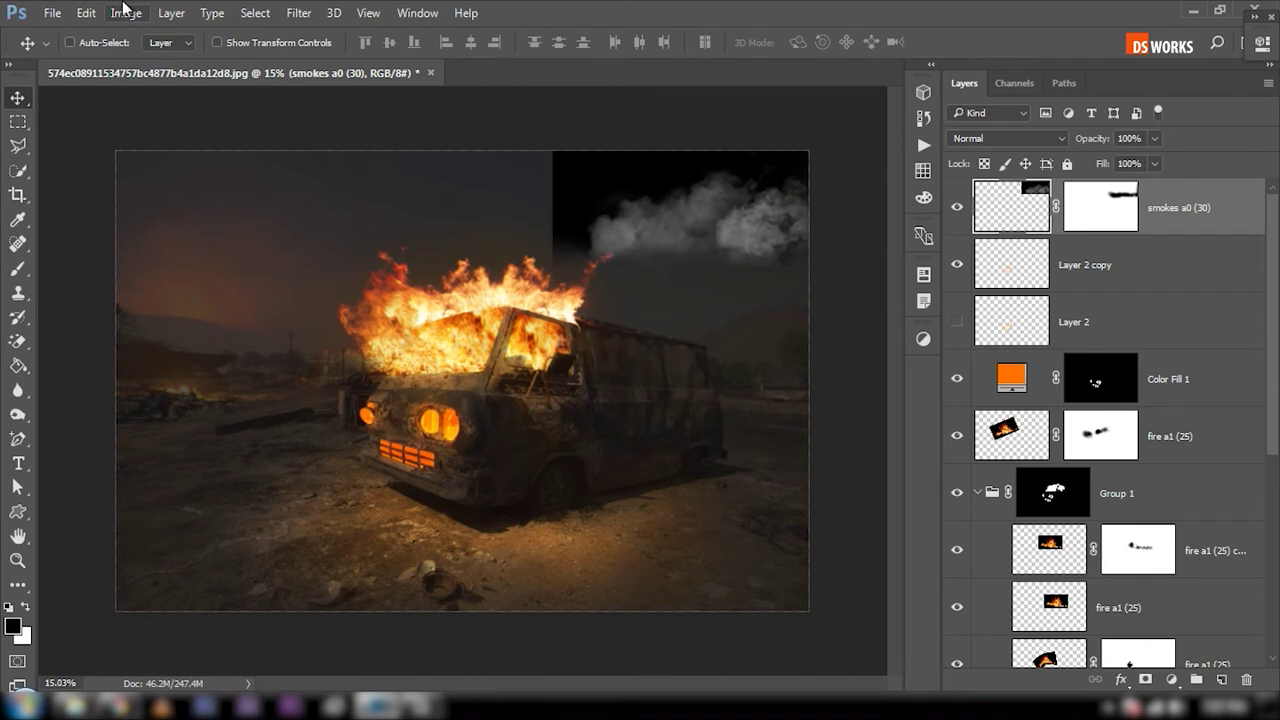
Step: Invert the smoke layer, set a 250 brush on its mask and shift it right
left_click(125, 12)
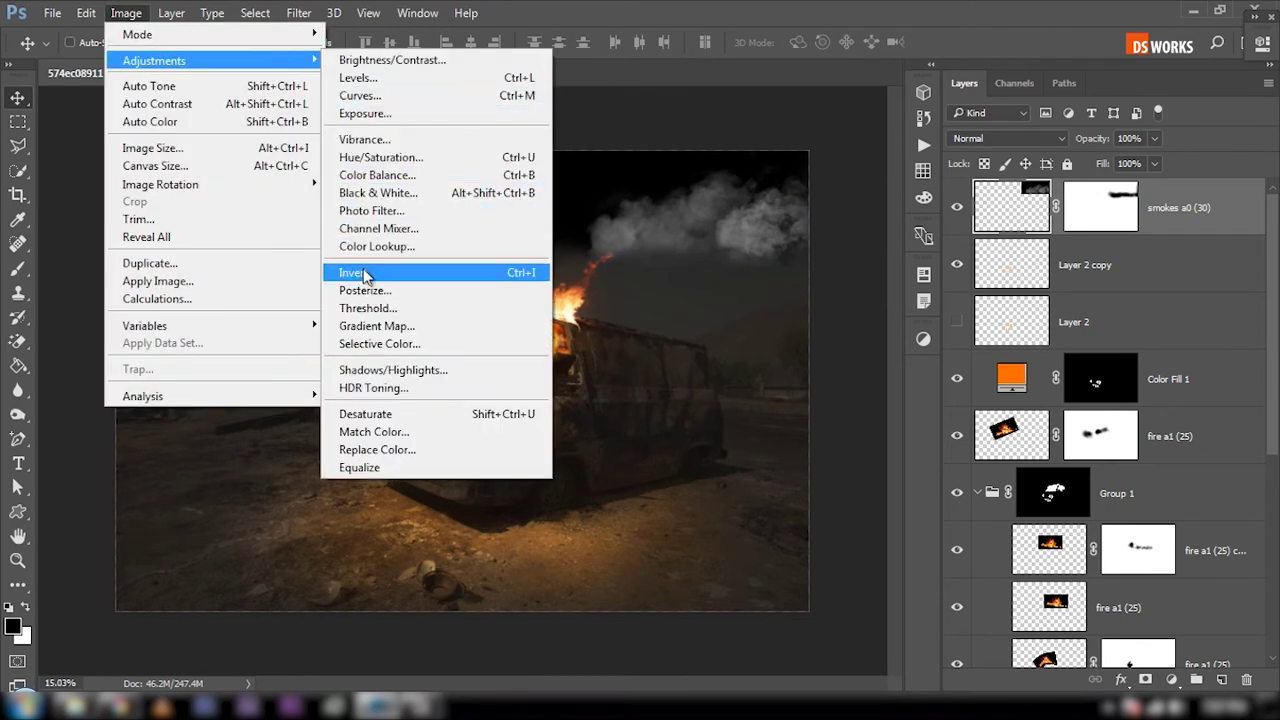
left_click(365, 273)
left_click_drag(721, 231, 552, 246)
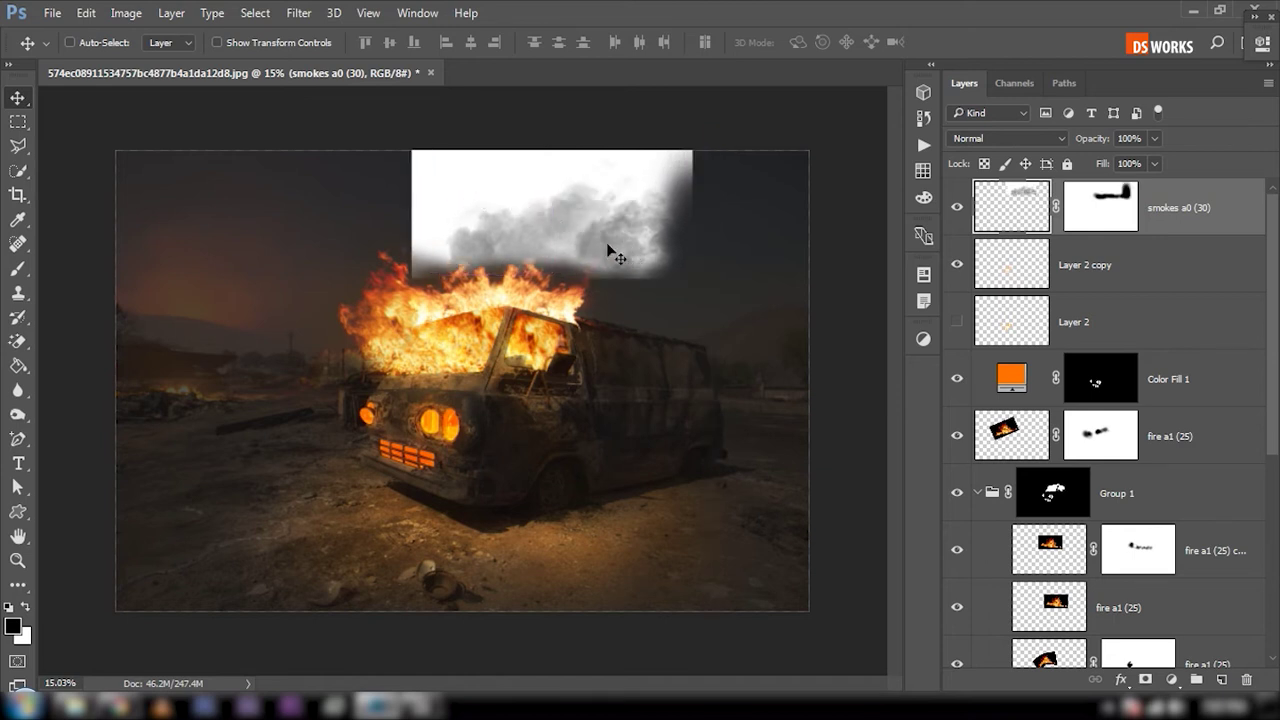
left_click(1116, 212)
key("b")
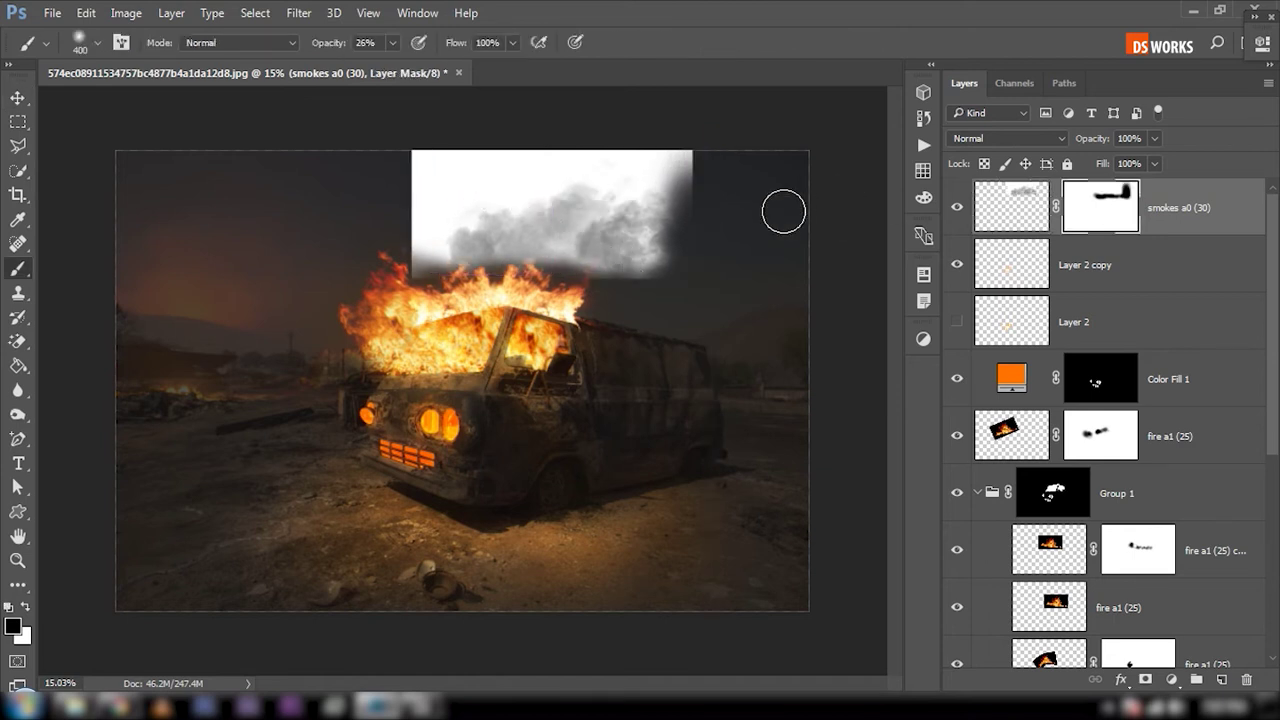
key("bracketleft")
key("bracketleft")
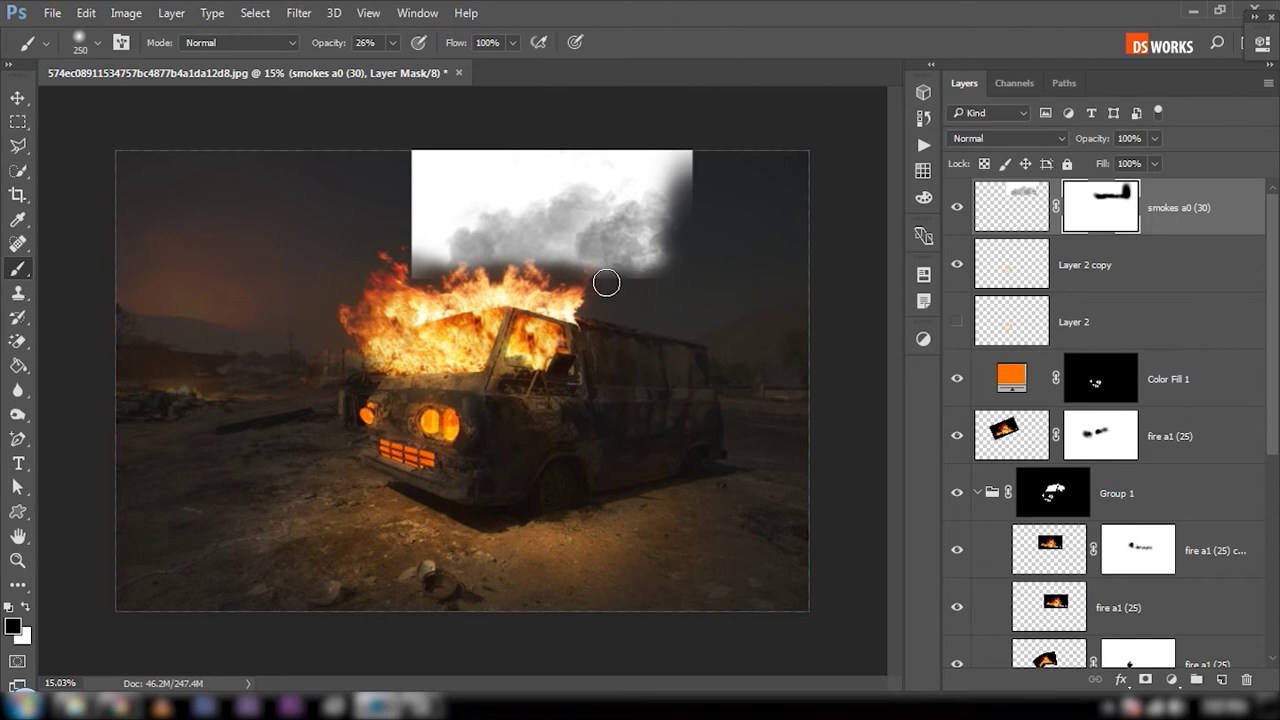
key("v")
left_click_drag(674, 271, 734, 271)
Step: Set the smoke to Multiply blending and position it above the burning van
left_click(1042, 141)
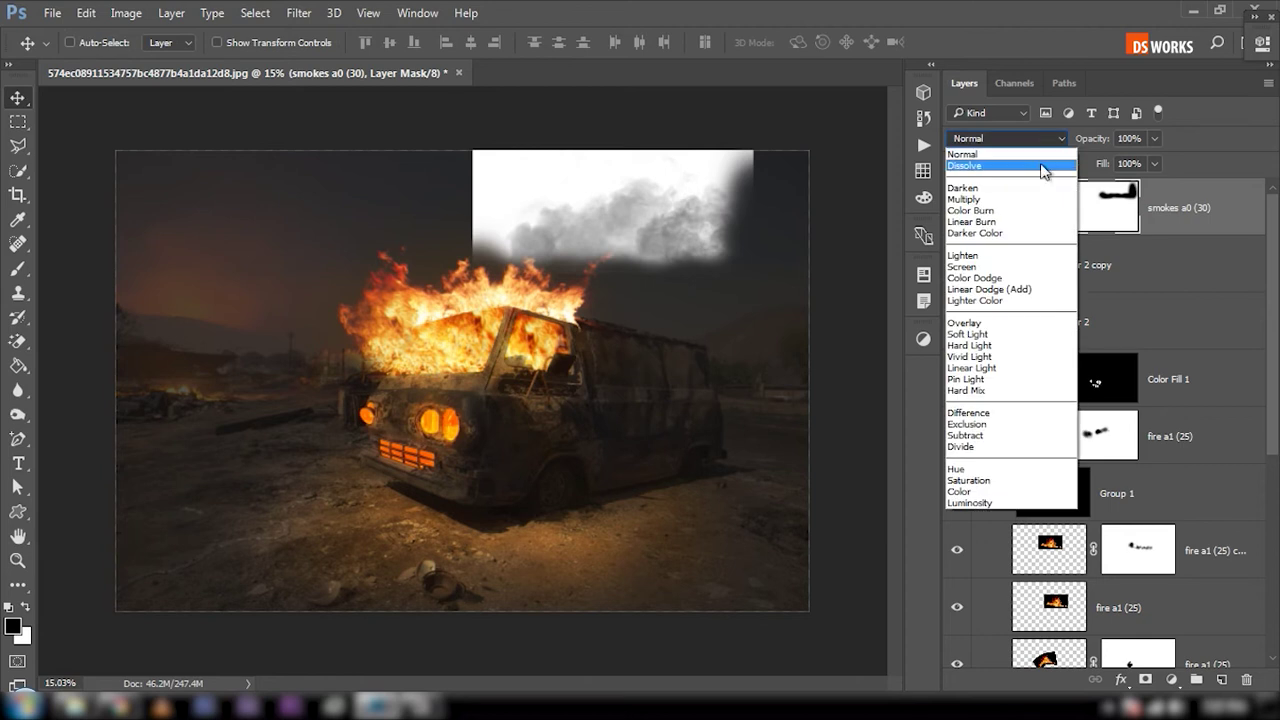
left_click(1038, 208)
mouse_move(549, 392)
left_mouse_down()
mouse_move(635, 290)
mouse_move(497, 305)
mouse_move(583, 259)
left_mouse_up()
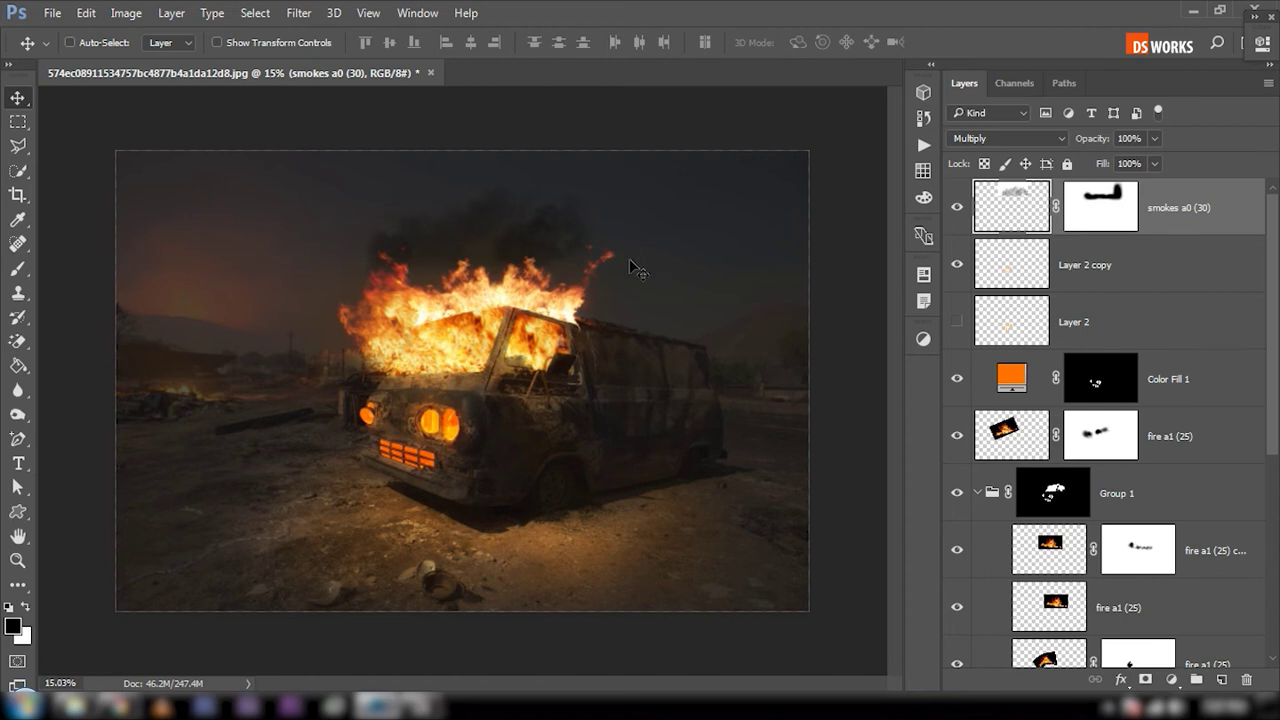
Step: Darken the smoke's midtones to 0.39 with Levels
key("ctrl+l")
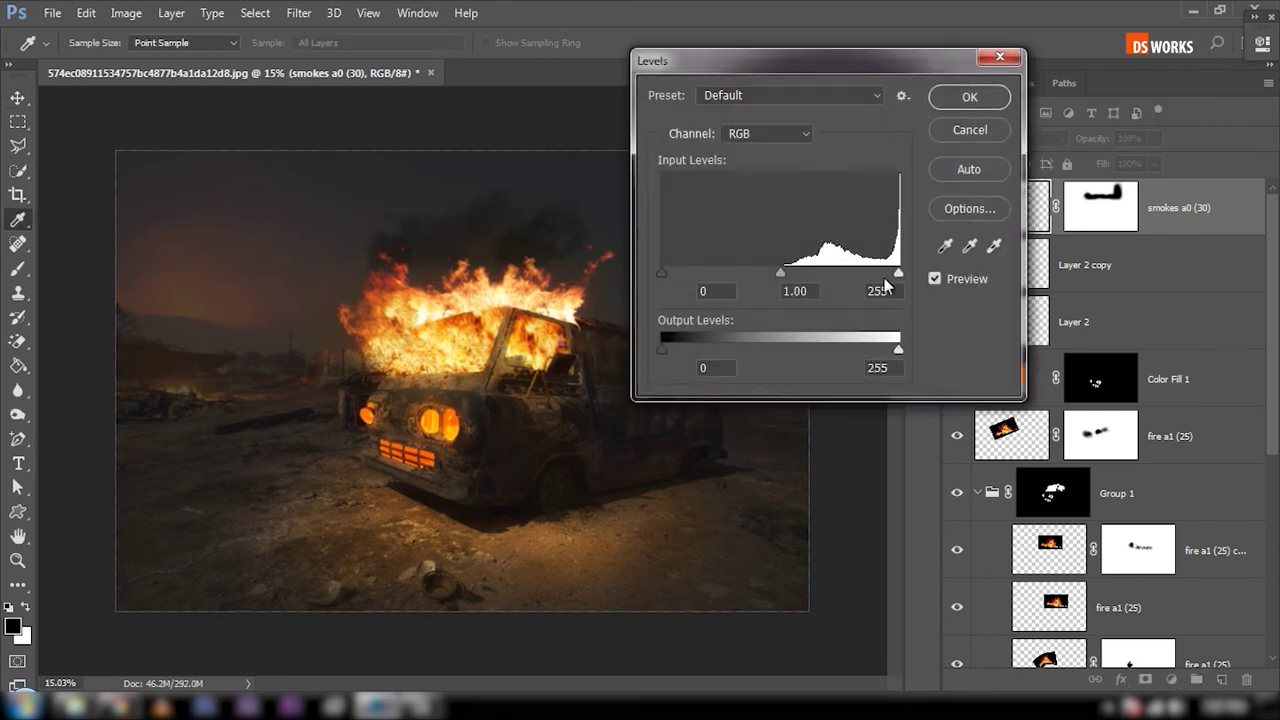
mouse_move(898, 272)
left_mouse_down()
mouse_move(820, 272)
mouse_move(898, 272)
left_mouse_up()
left_click_drag(817, 270, 844, 278)
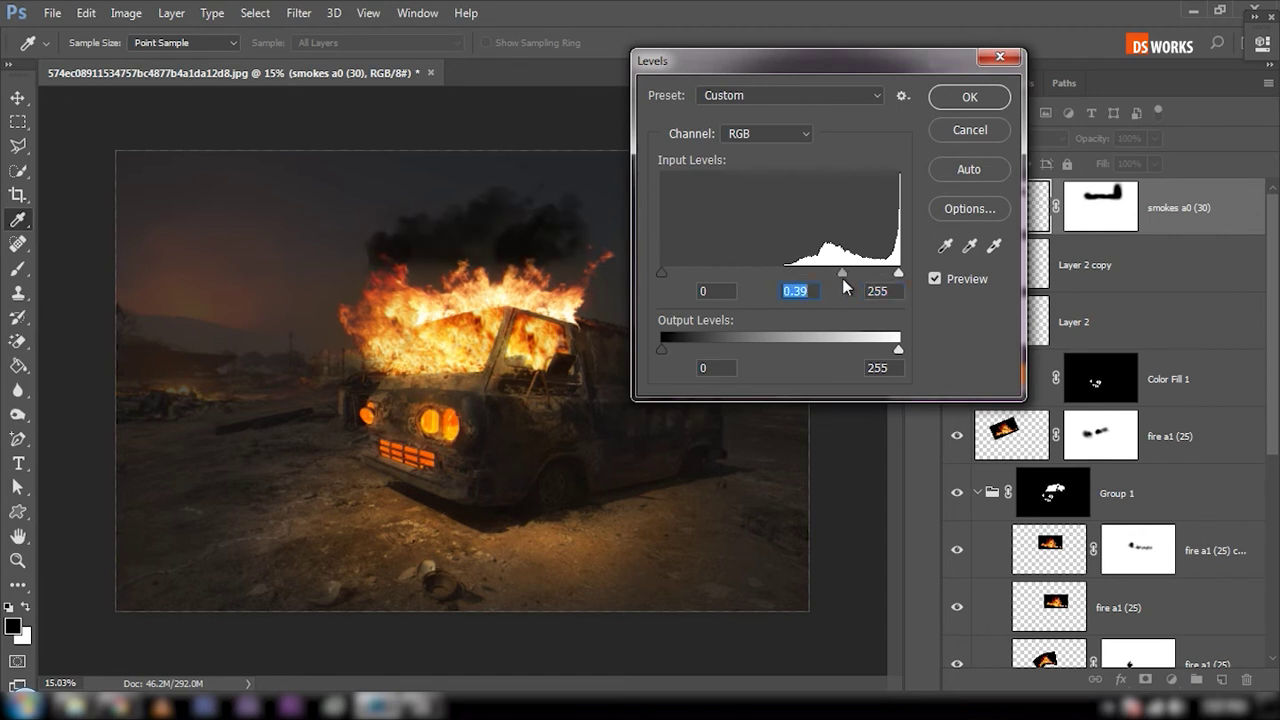
key("Return")
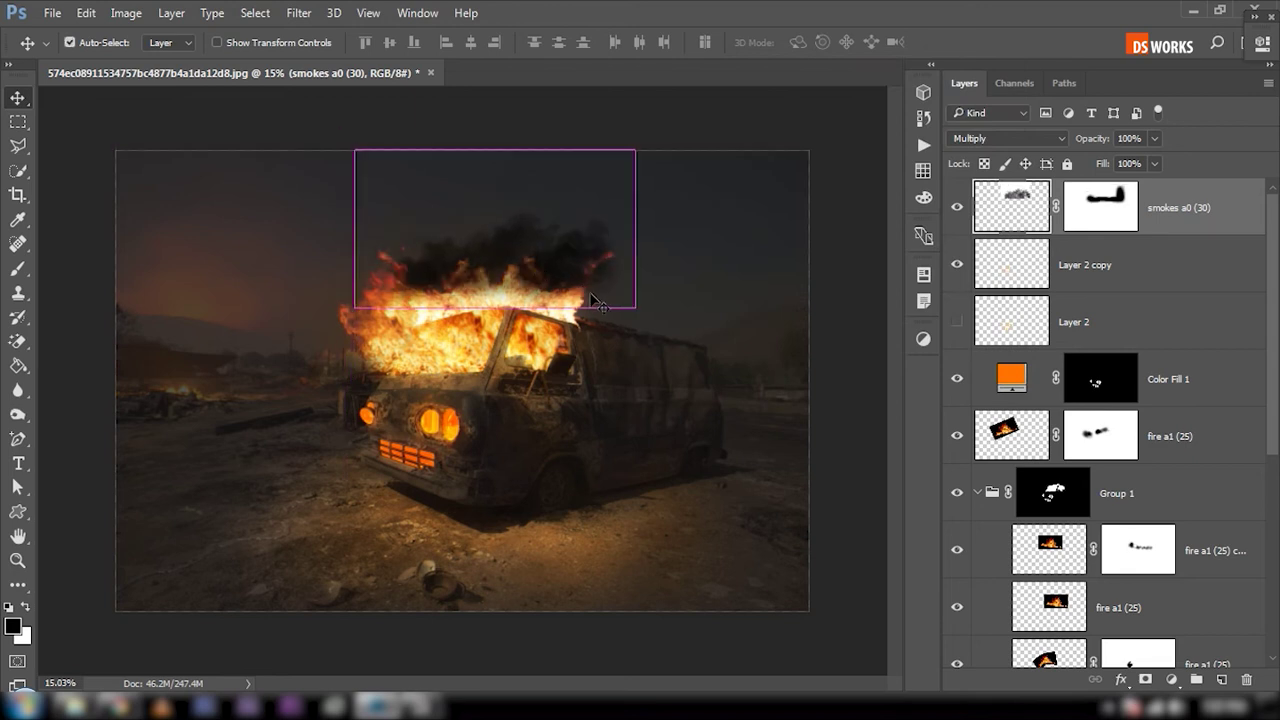
Step: Rotate and enlarge the smoke plume over the fire, then Alt-drag a duplicate copy
key("ctrl+t")
mouse_move(680, 392)
left_mouse_down()
mouse_move(595, 462)
mouse_move(594, 357)
left_mouse_up()
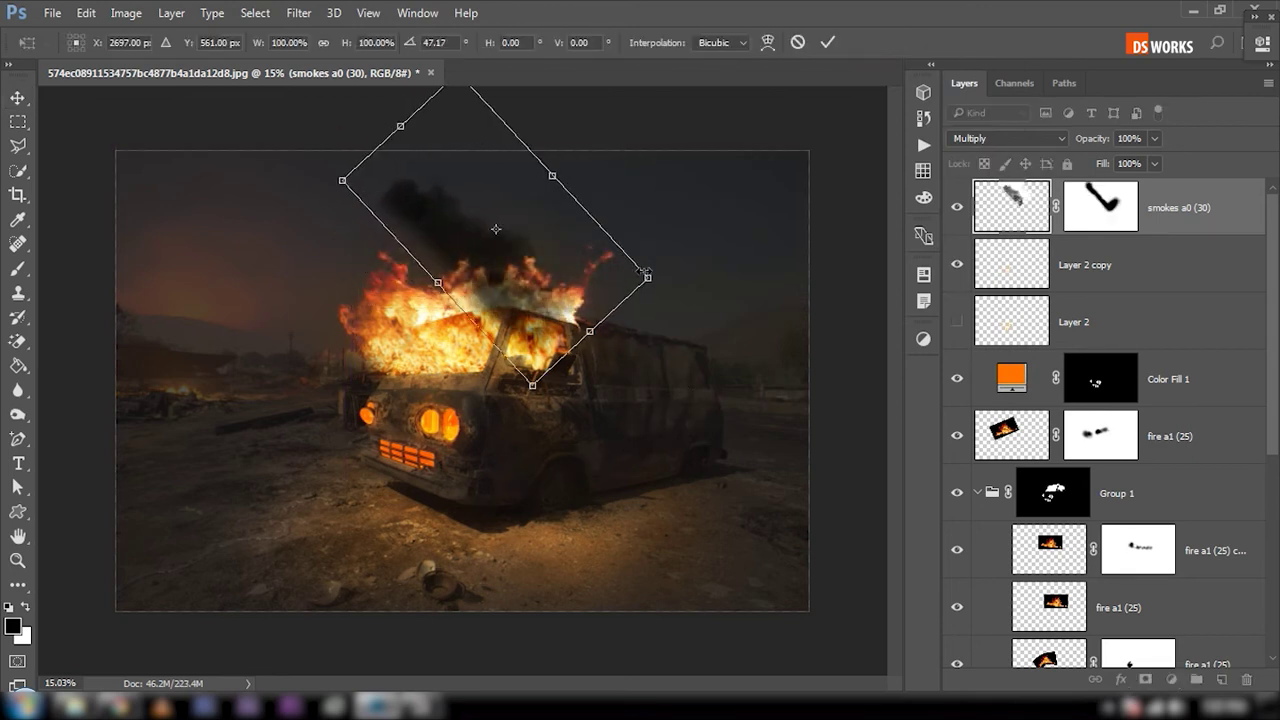
left_click_drag(645, 272, 765, 258)
key("Return")
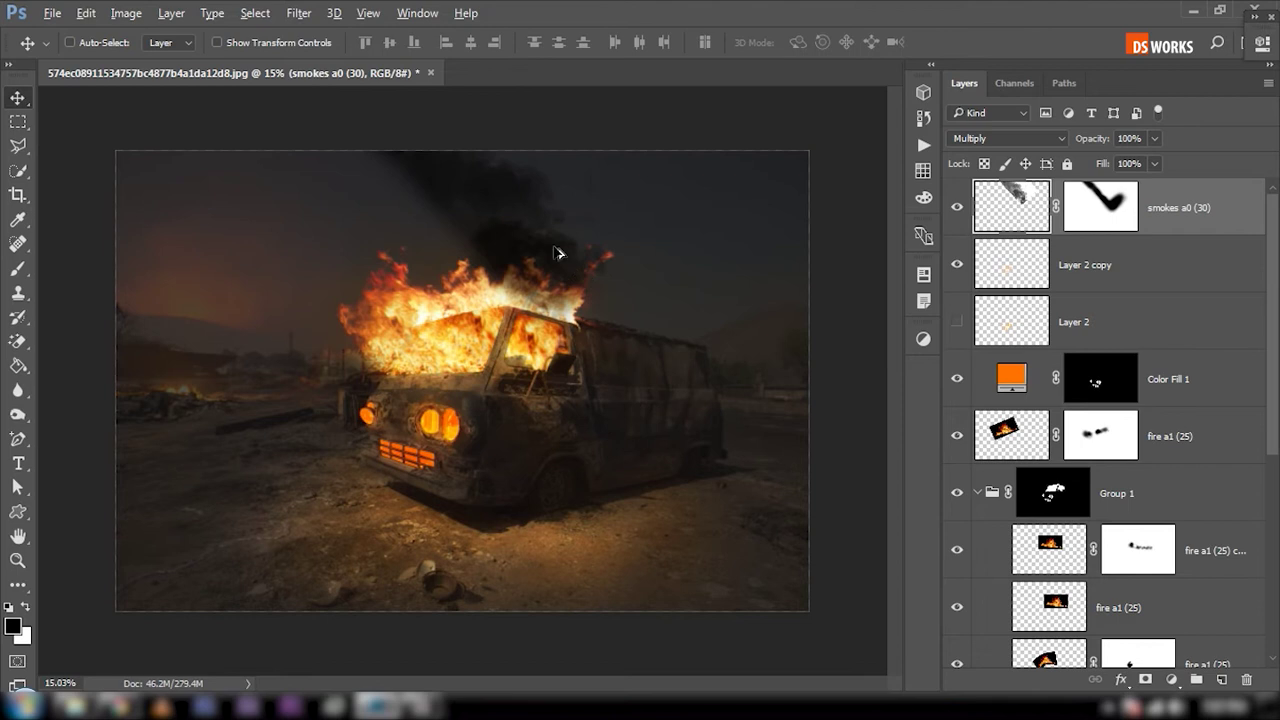
left_click_drag(557, 253, 501, 296)
key("ctrl+t")
Step: Flip the smoke copy horizontally, rotate and reposition it
right_click(549, 308)
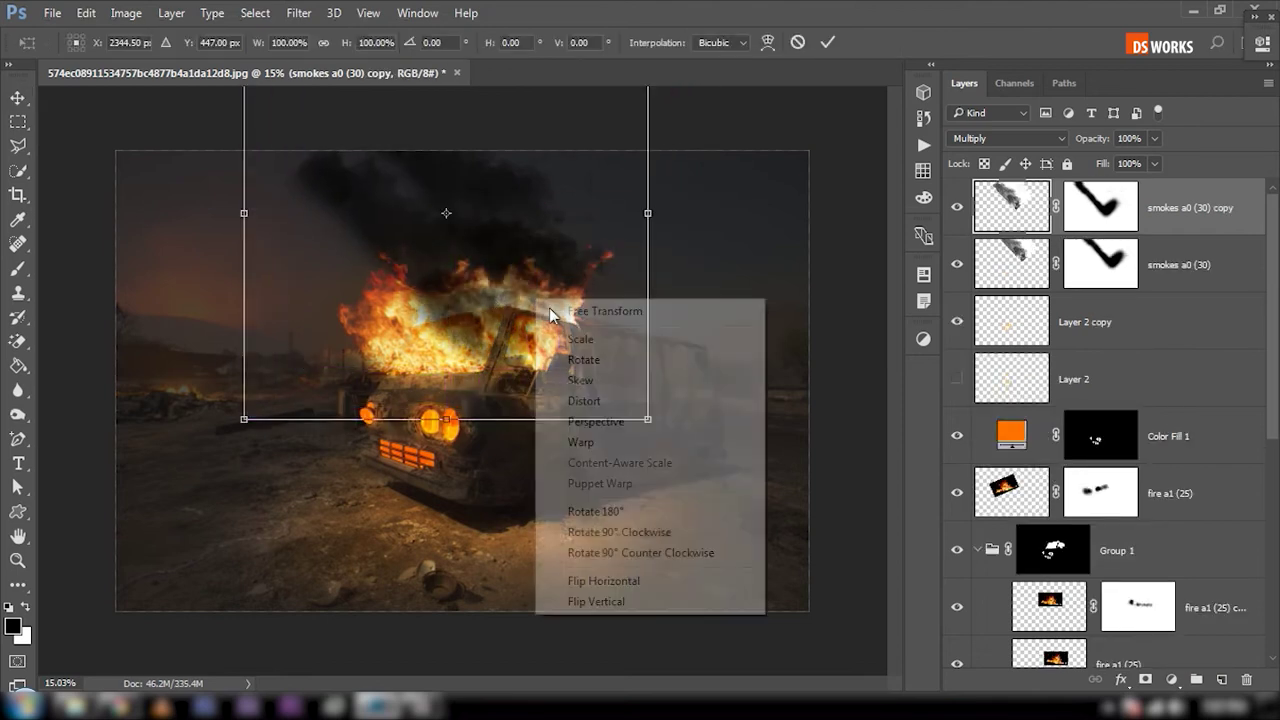
left_click(610, 580)
mouse_move(640, 440)
left_mouse_down()
mouse_move(743, 199)
mouse_move(689, 60)
left_mouse_up()
mouse_move(540, 230)
left_mouse_down()
mouse_move(498, 258)
mouse_move(518, 346)
left_mouse_up()
key("Return")
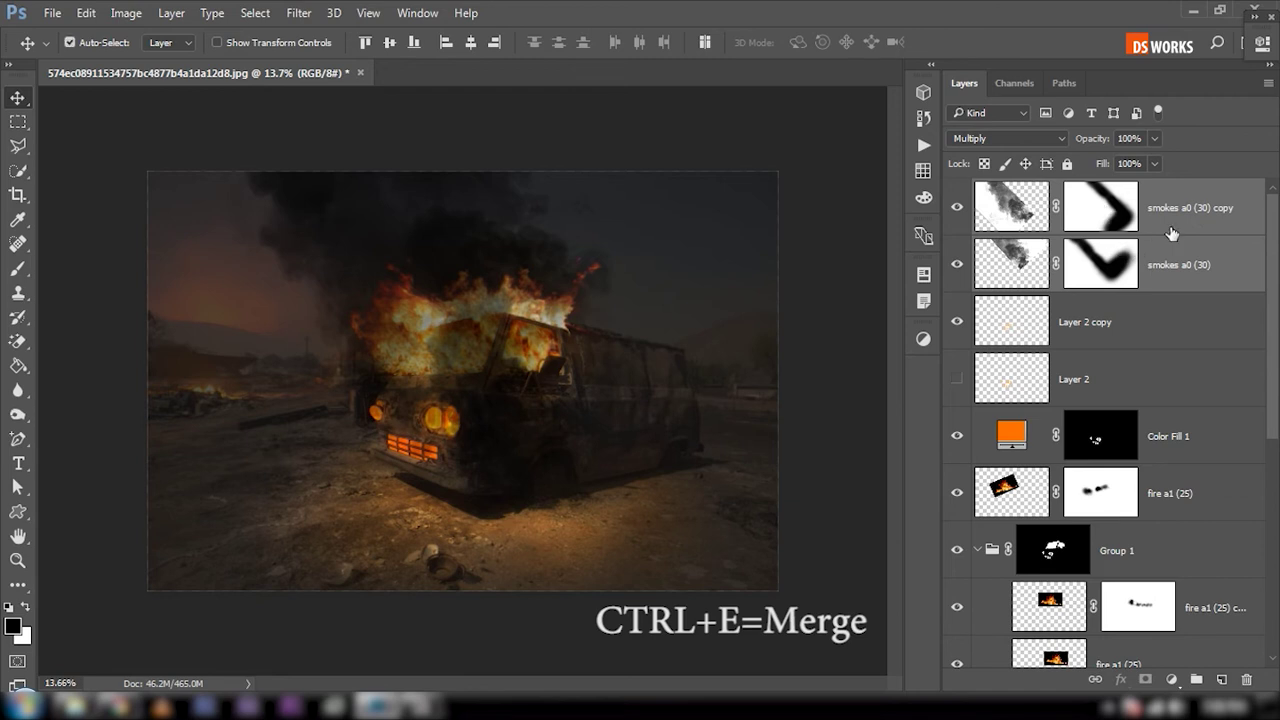
Step: Merge the two smoke layers and blend the result with Multiply
key("ctrl+e")
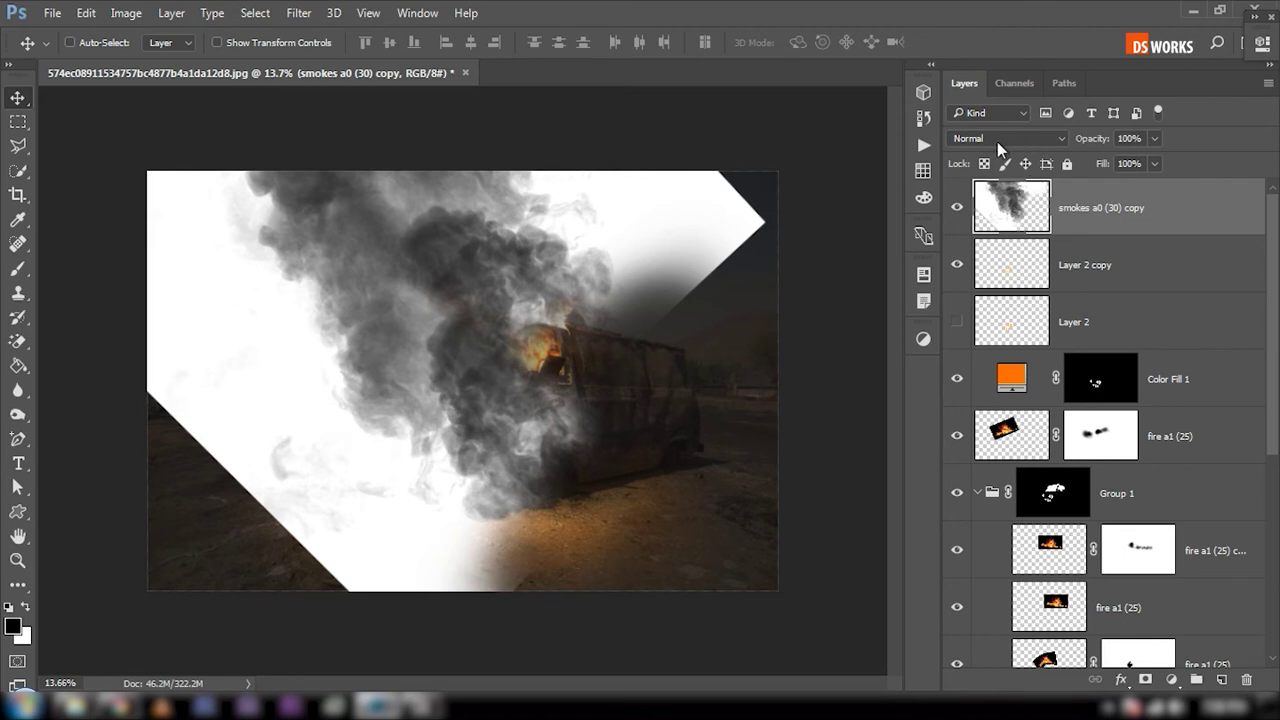
left_click(997, 139)
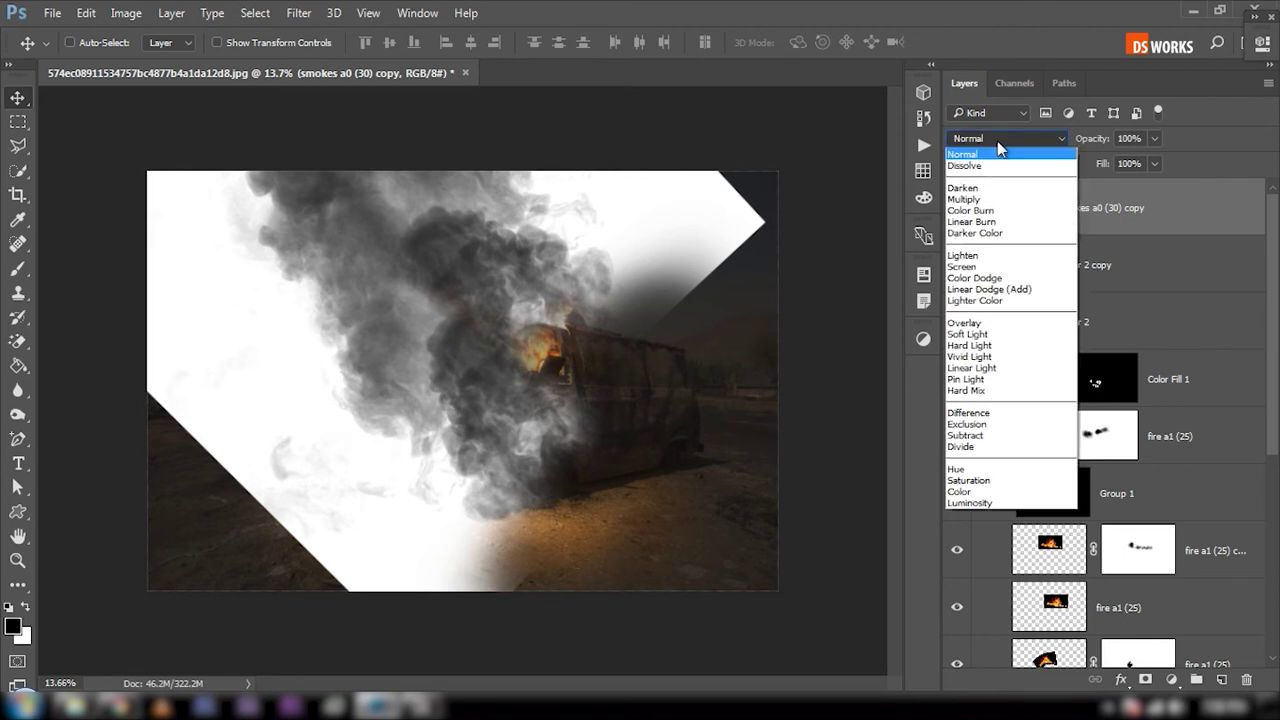
left_click(995, 200)
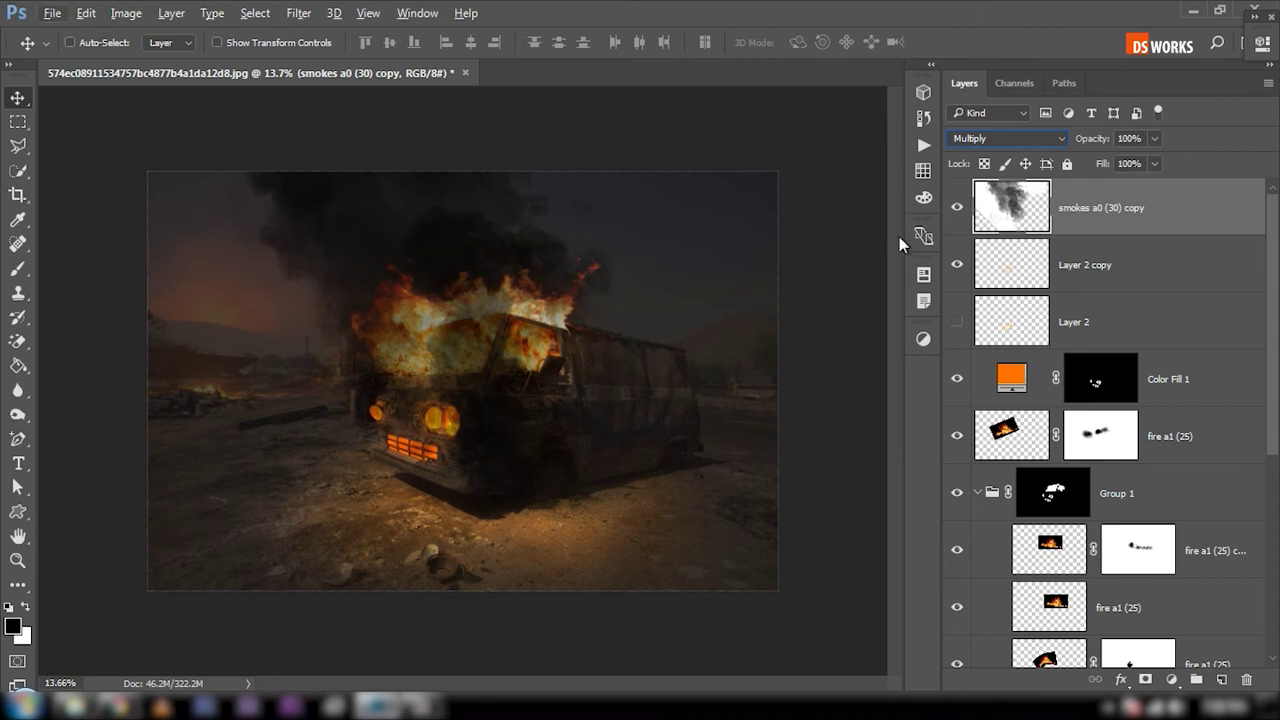
left_click(957, 207)
left_click(957, 207)
Step: Mask the merged smoke and paint black to thin it over the van front
left_click(1145, 679)
left_click(957, 207)
left_click(957, 207)
left_click(18, 268)
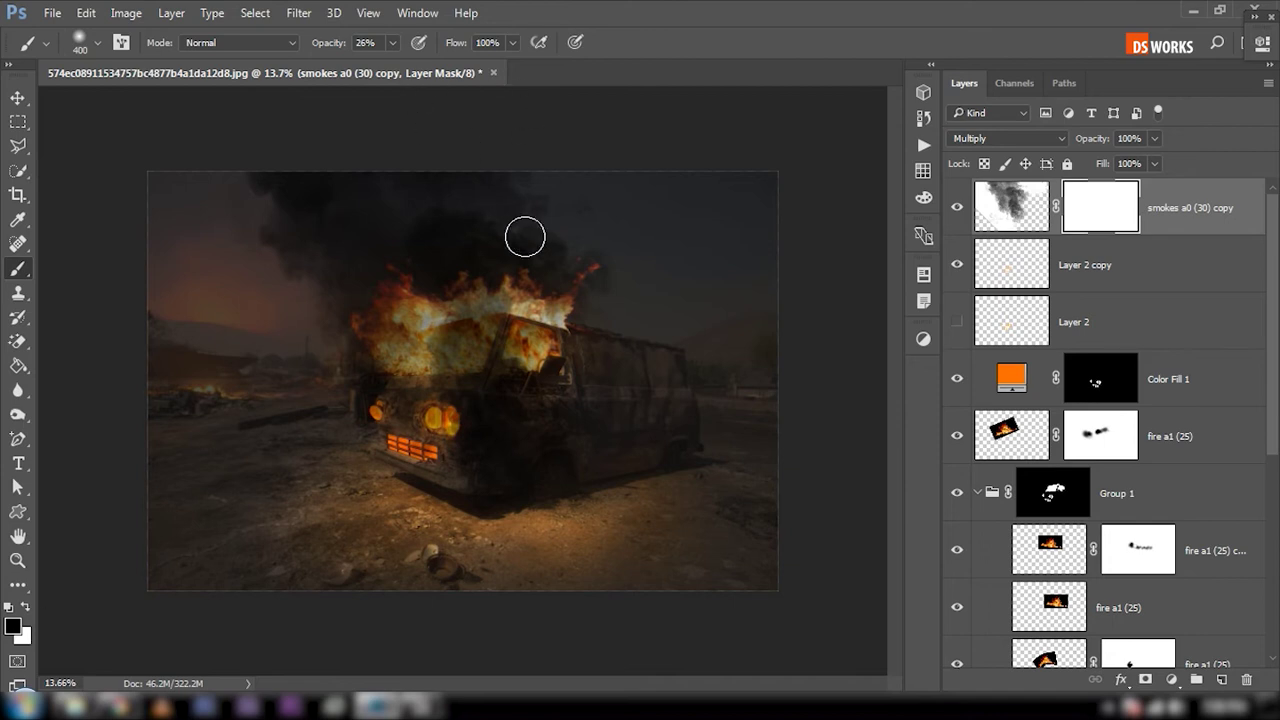
key("bracketright")
key("bracketright")
key("bracketright")
mouse_move(500, 460)
left_mouse_down()
mouse_move(521, 434)
mouse_move(491, 429)
left_mouse_up()
key("bracketleft")
left_click_drag(423, 463, 500, 350)
key("v")
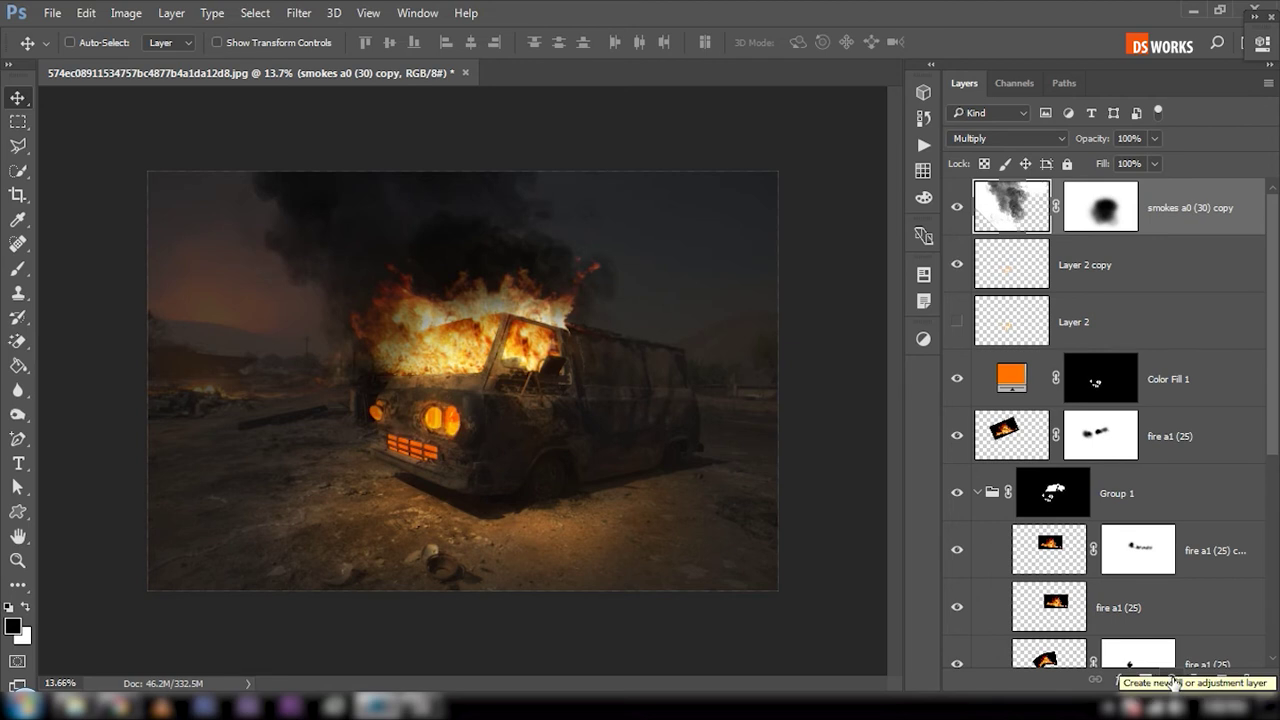
Step: Add a Gradient Map layer and set its dark end stop to 121212
left_click(1173, 681)
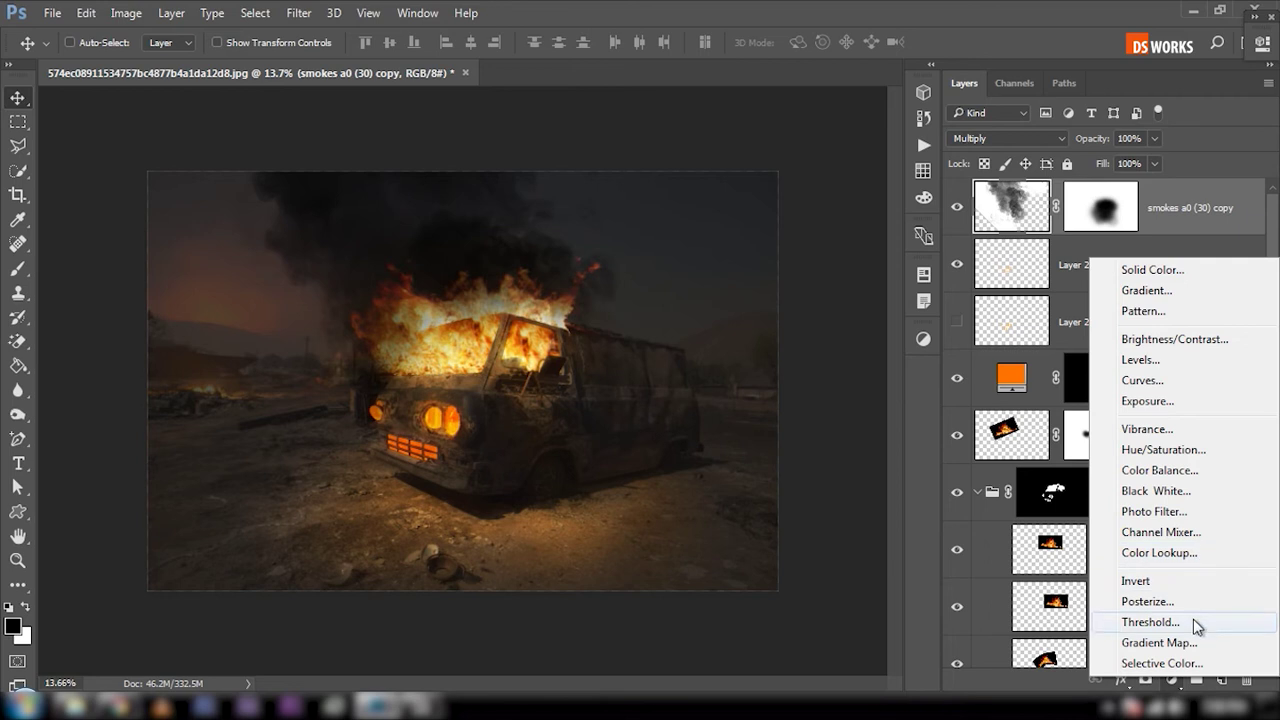
left_click(1183, 643)
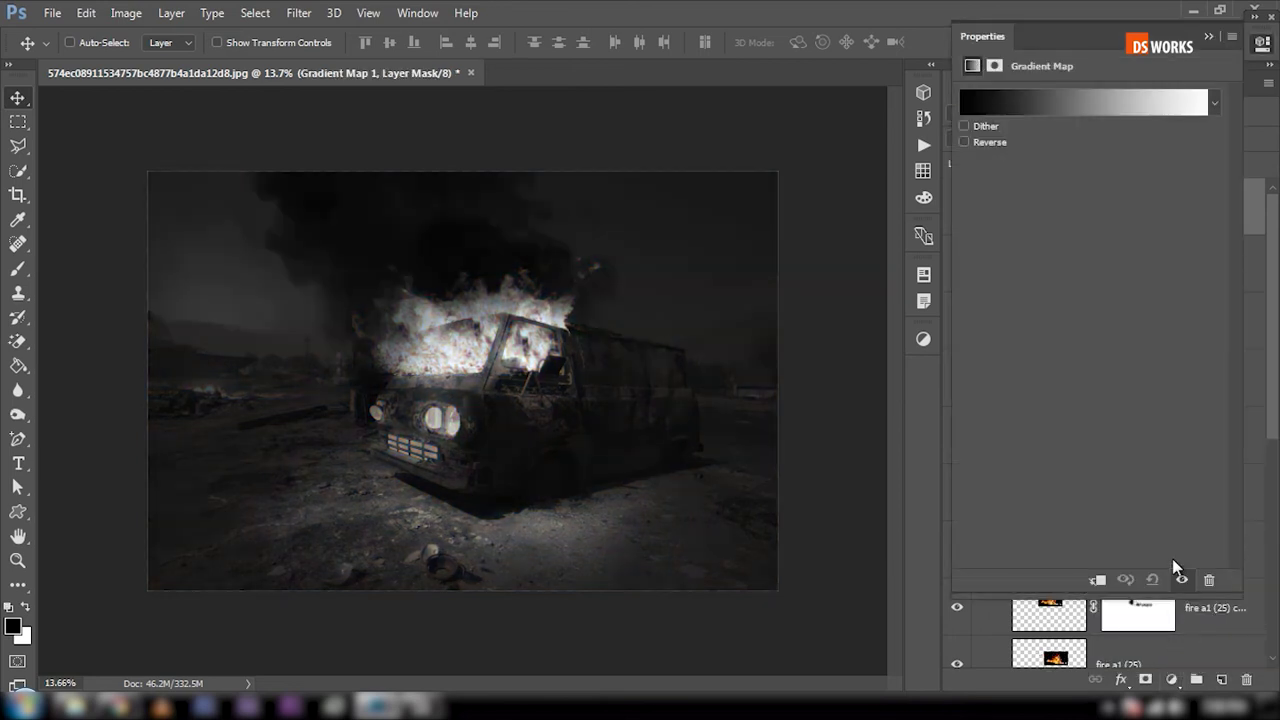
left_click(1076, 110)
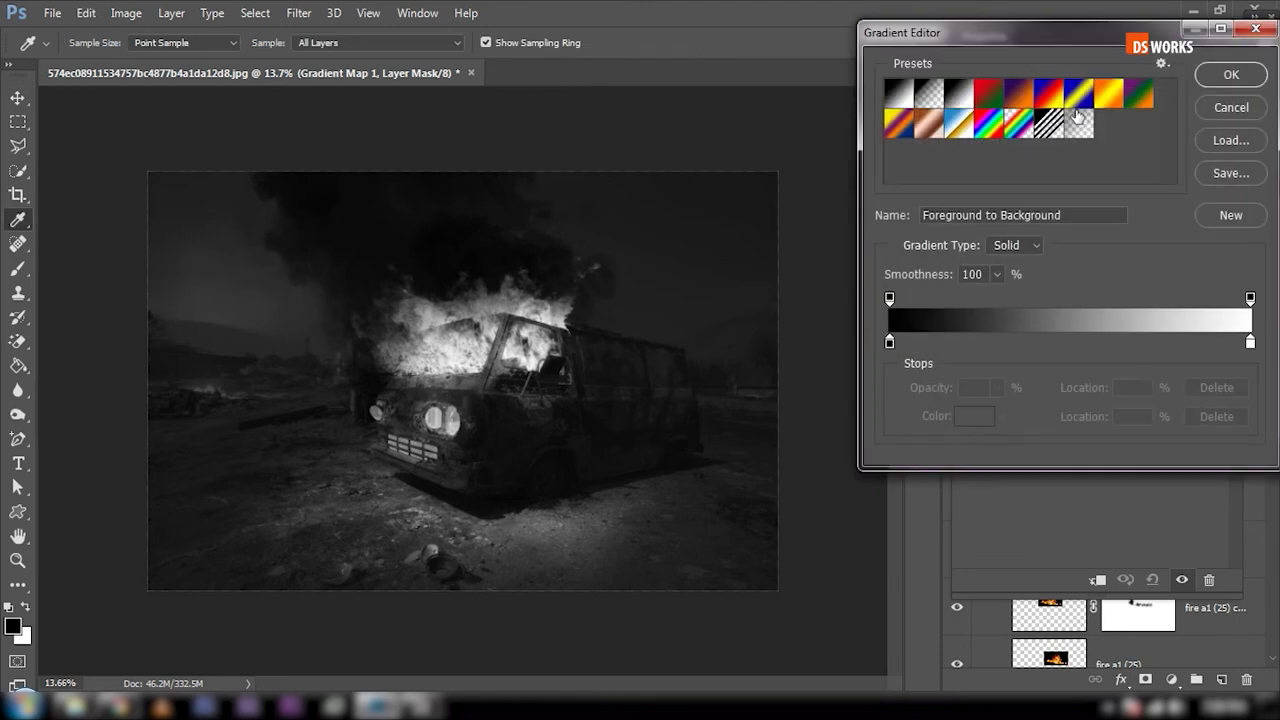
double_click(889, 343)
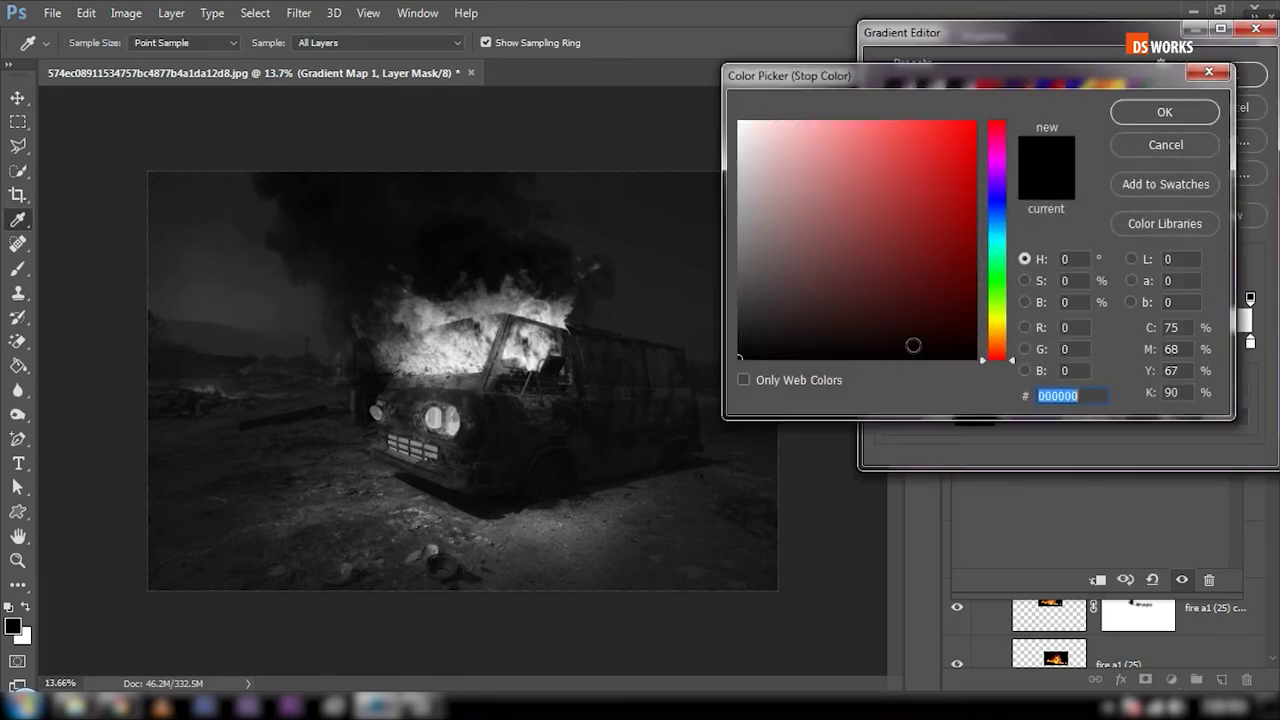
left_click(736, 347)
left_click_drag(735, 347, 724, 342)
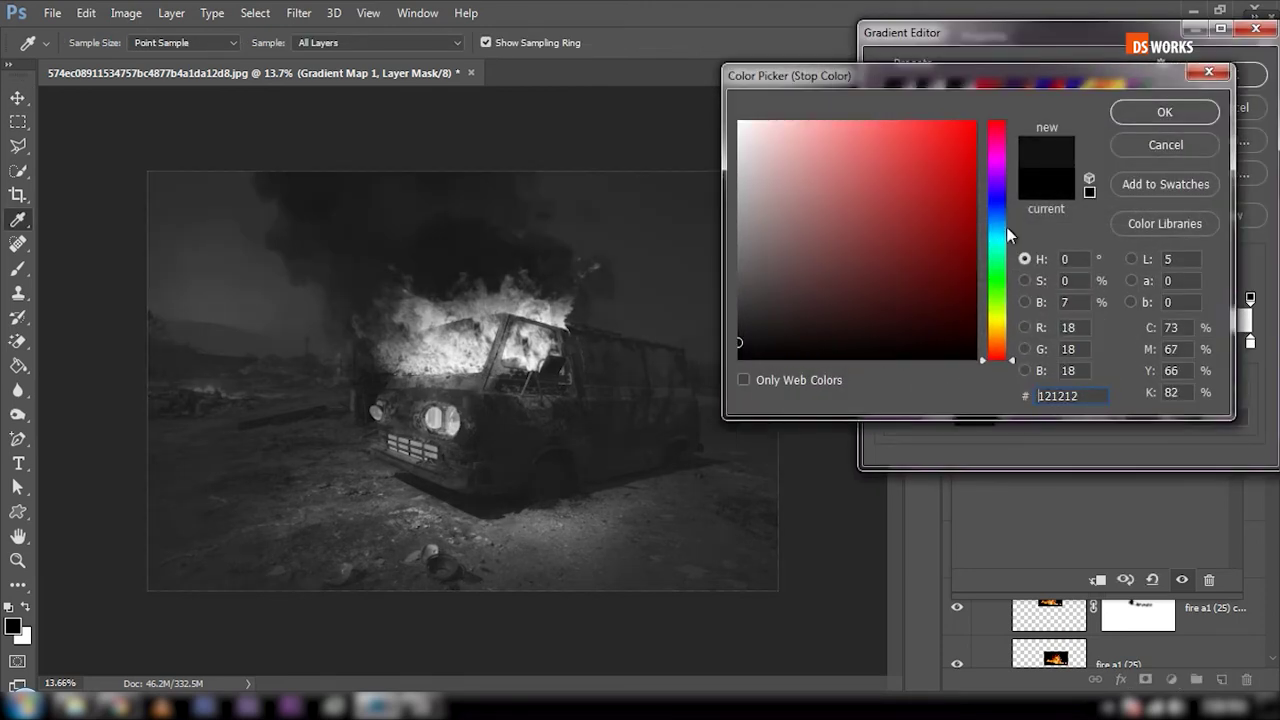
left_click(1148, 112)
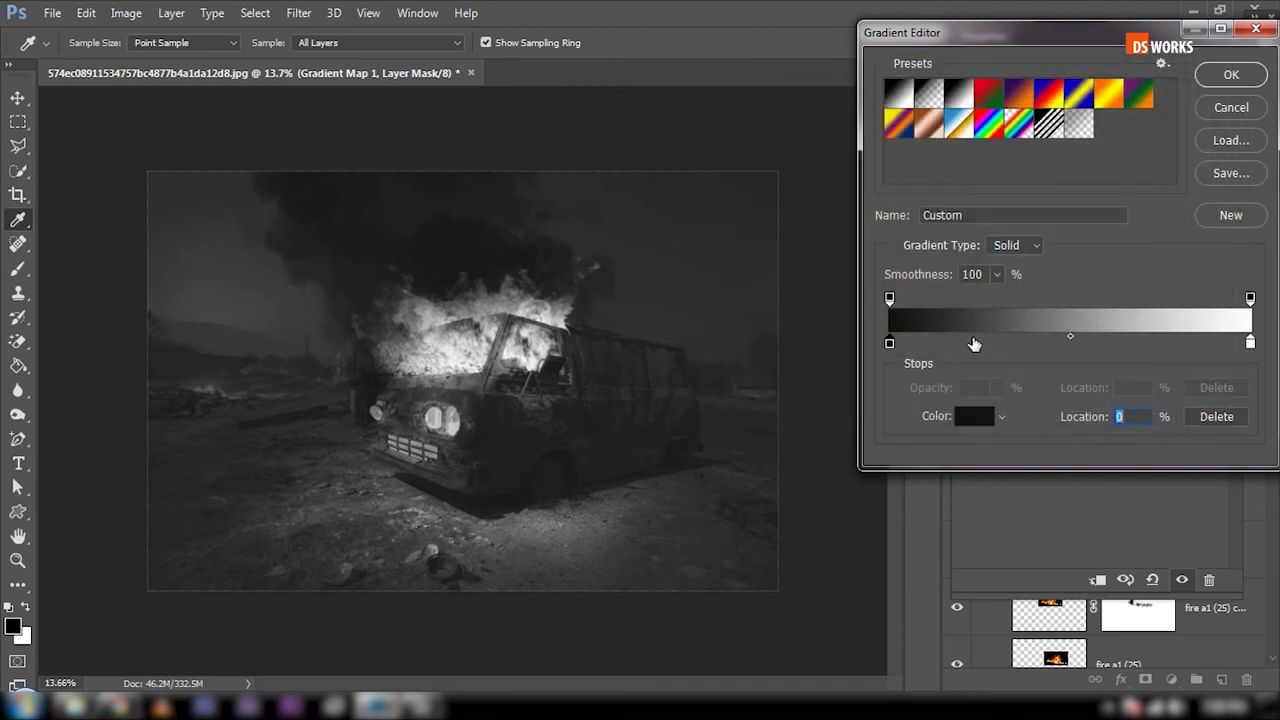
Step: Add red and ffa800 orange stops, slide the orange toward the light end, and accept
double_click(974, 344)
left_click(951, 183)
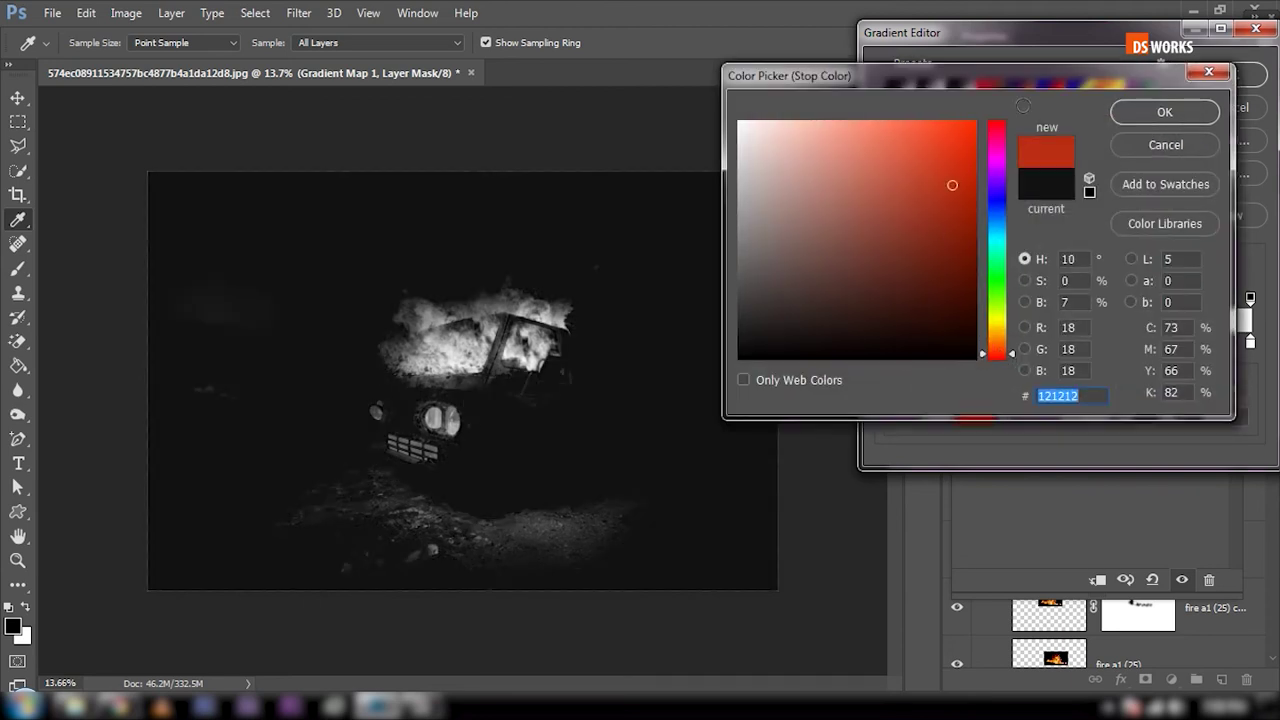
left_click(1151, 115)
double_click(1079, 344)
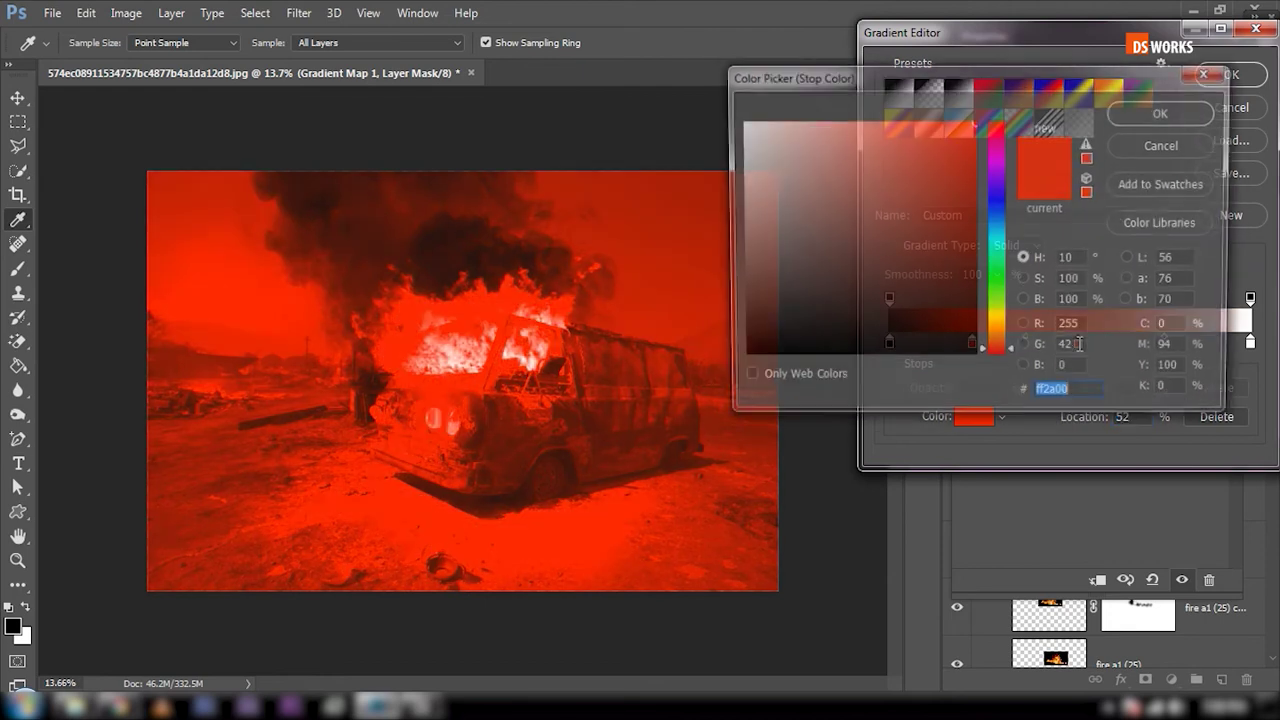
mouse_move(1007, 324)
left_mouse_down()
mouse_move(997, 337)
mouse_move(996, 122)
left_mouse_up()
left_click(995, 335)
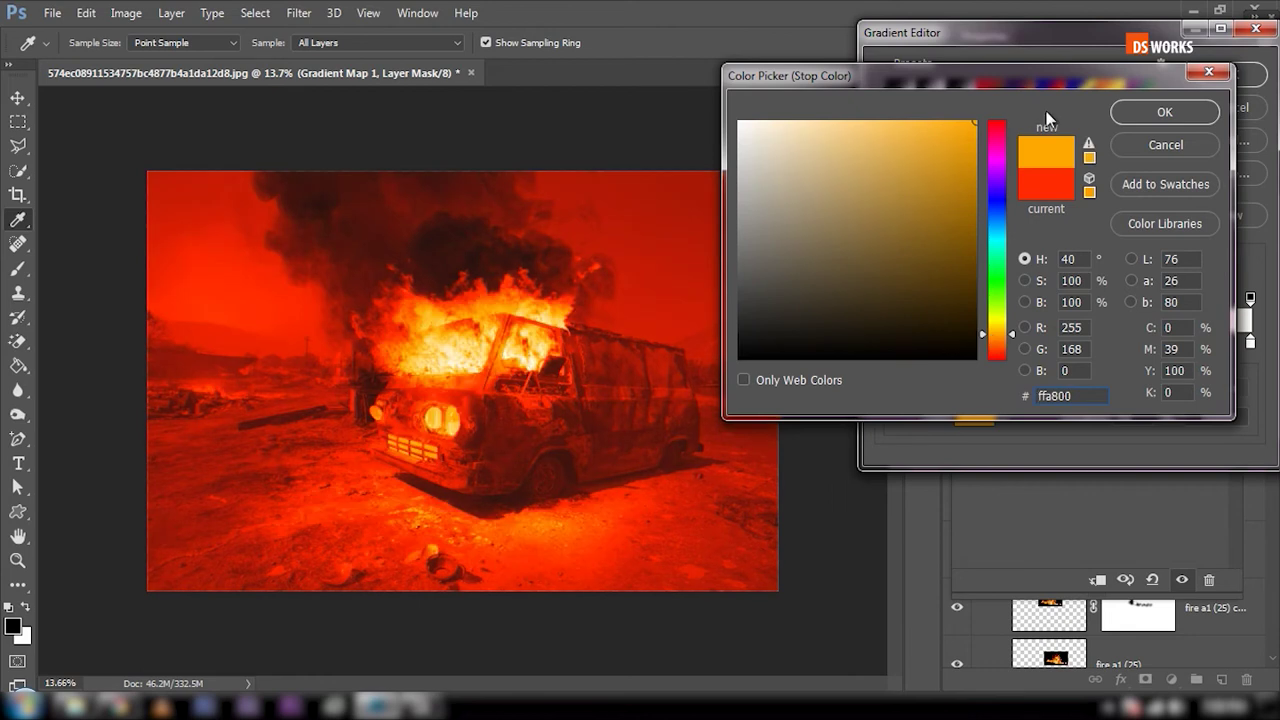
left_click(1163, 114)
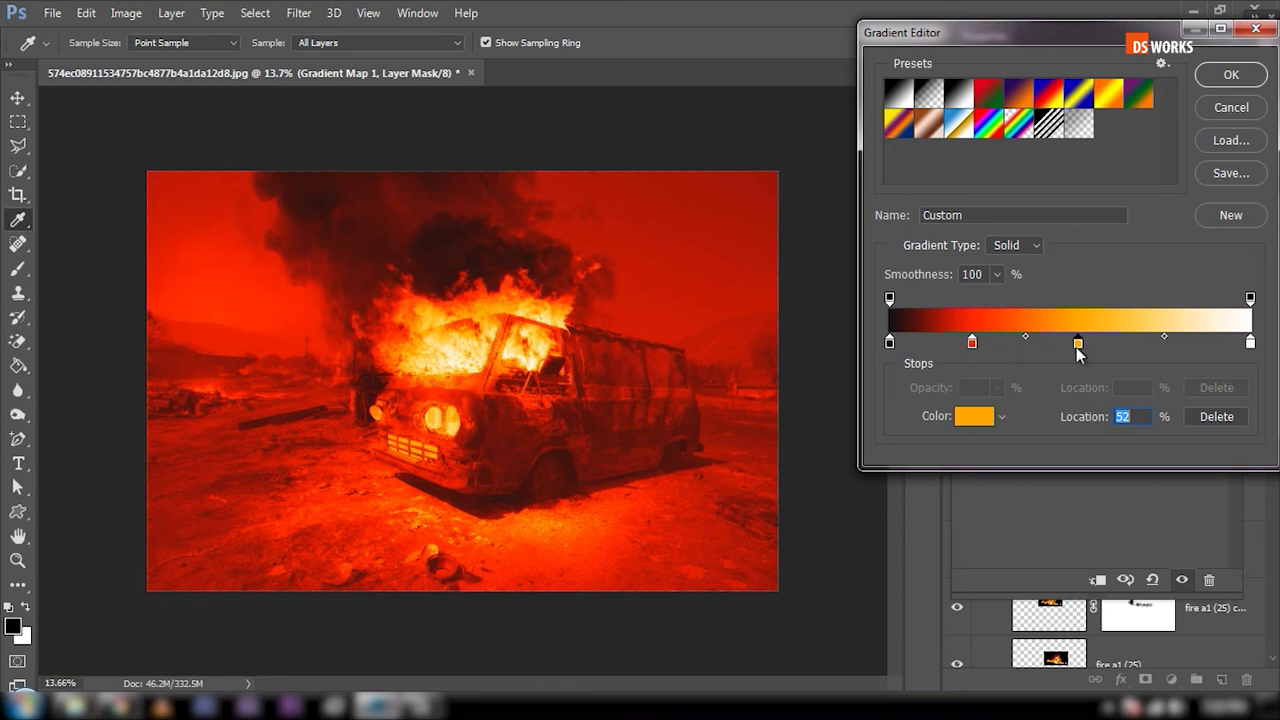
left_click_drag(1078, 343, 1131, 343)
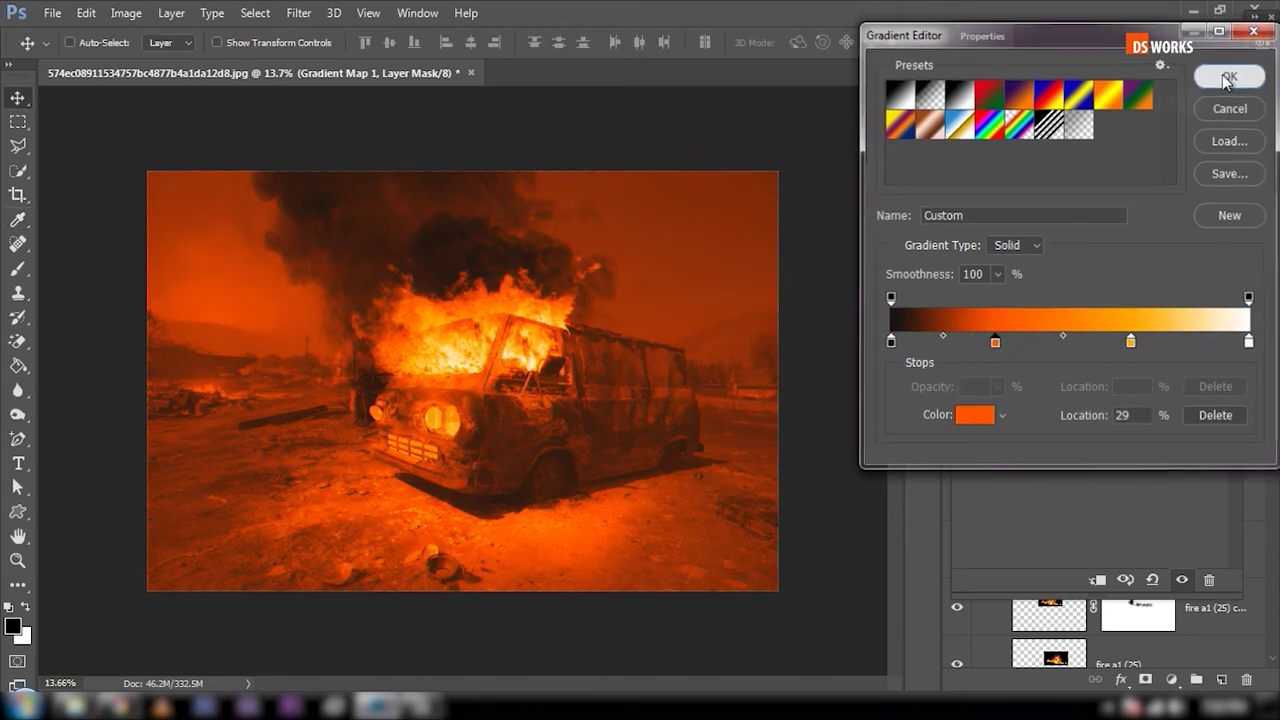
left_click(1228, 79)
Step: Hide Gradient Map 1, duplicate smokes a0 (30) copy, hide the original and invert copy 2
left_click(1210, 36)
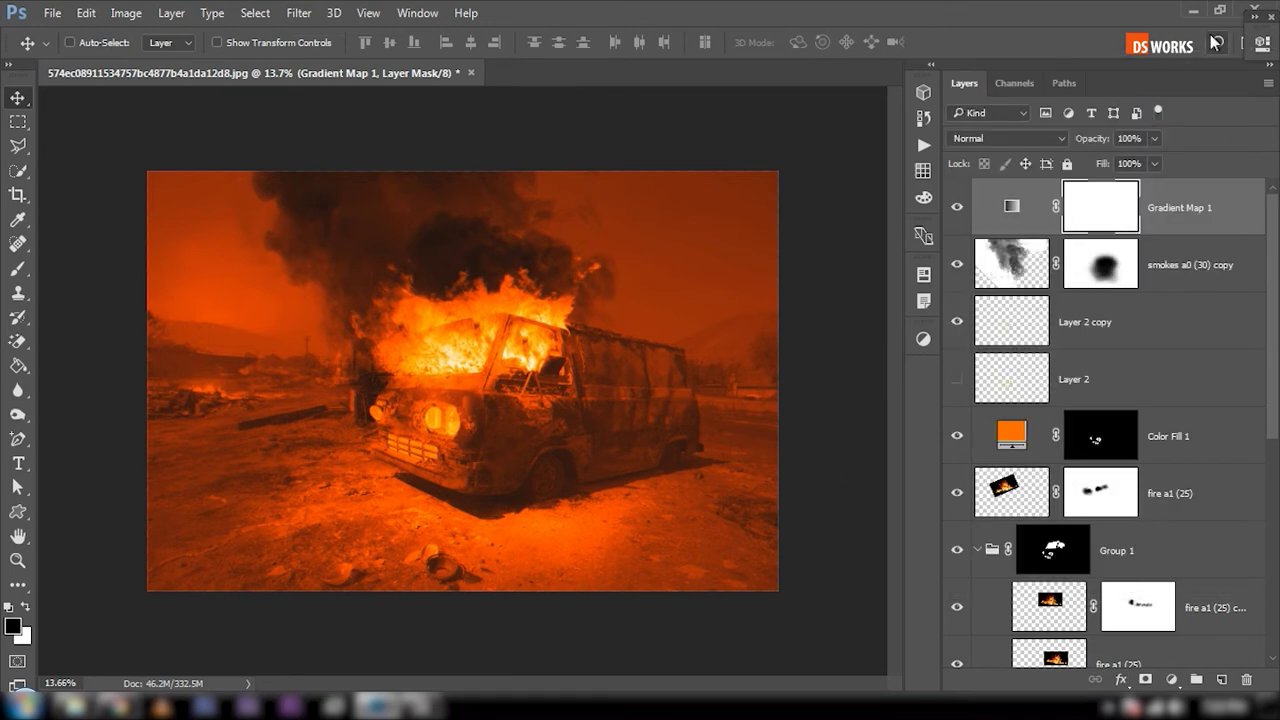
left_click(957, 208)
left_click(1228, 266)
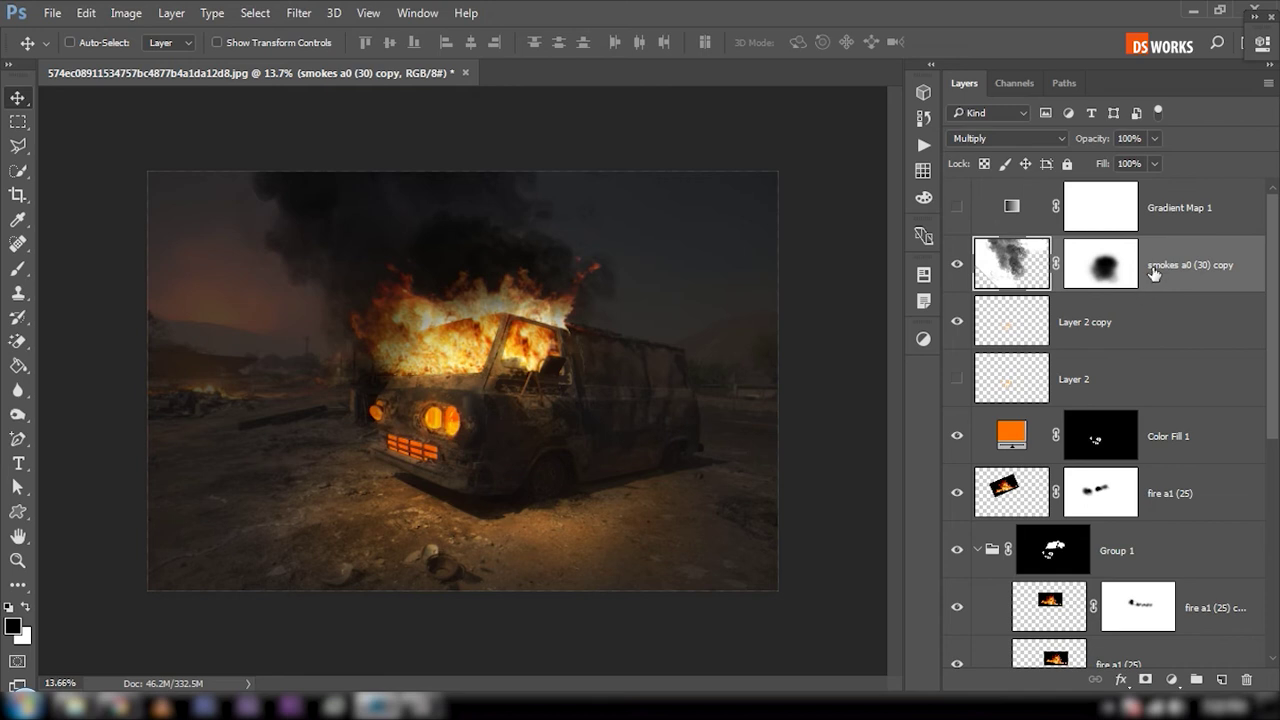
key("ctrl+j")
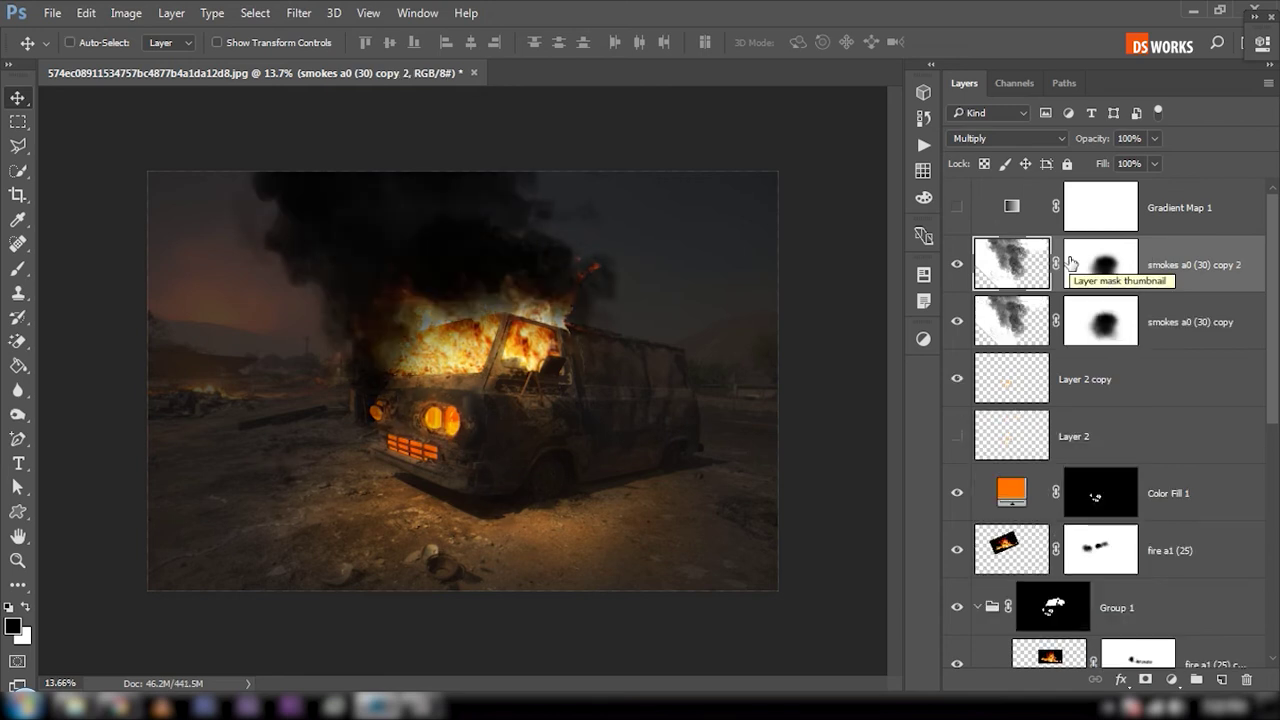
left_click(957, 322)
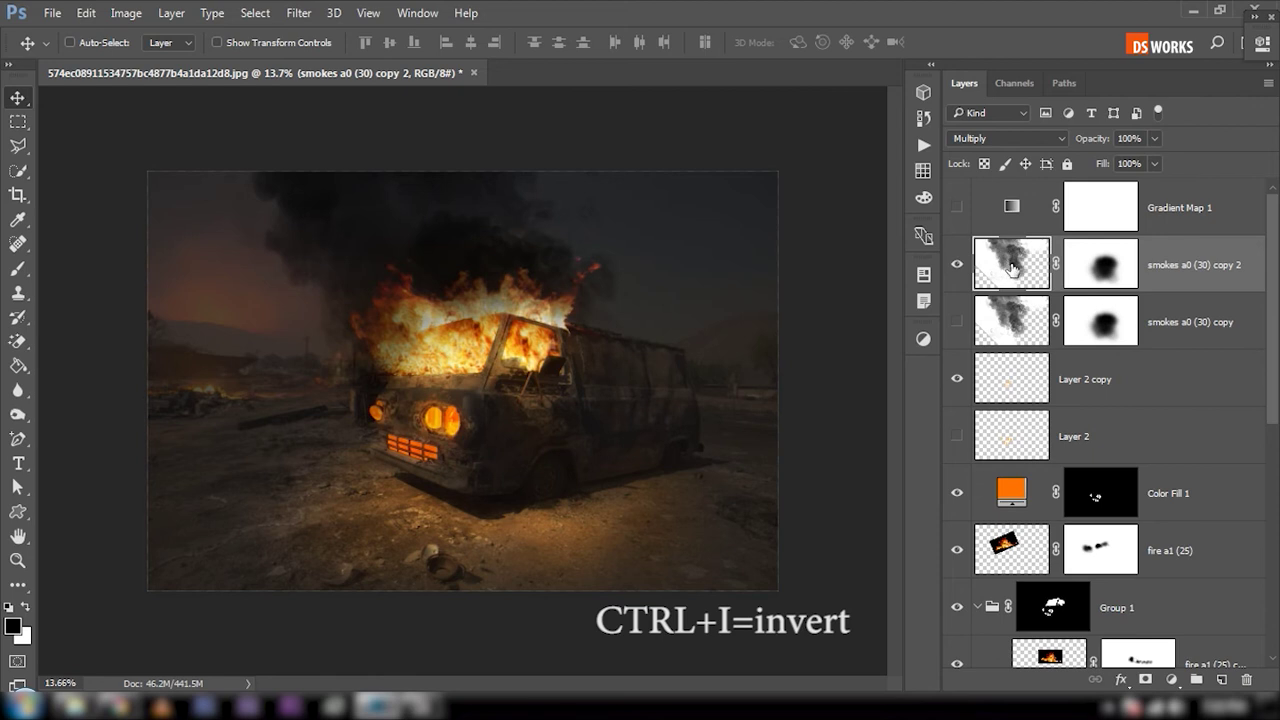
key("ctrl+i")
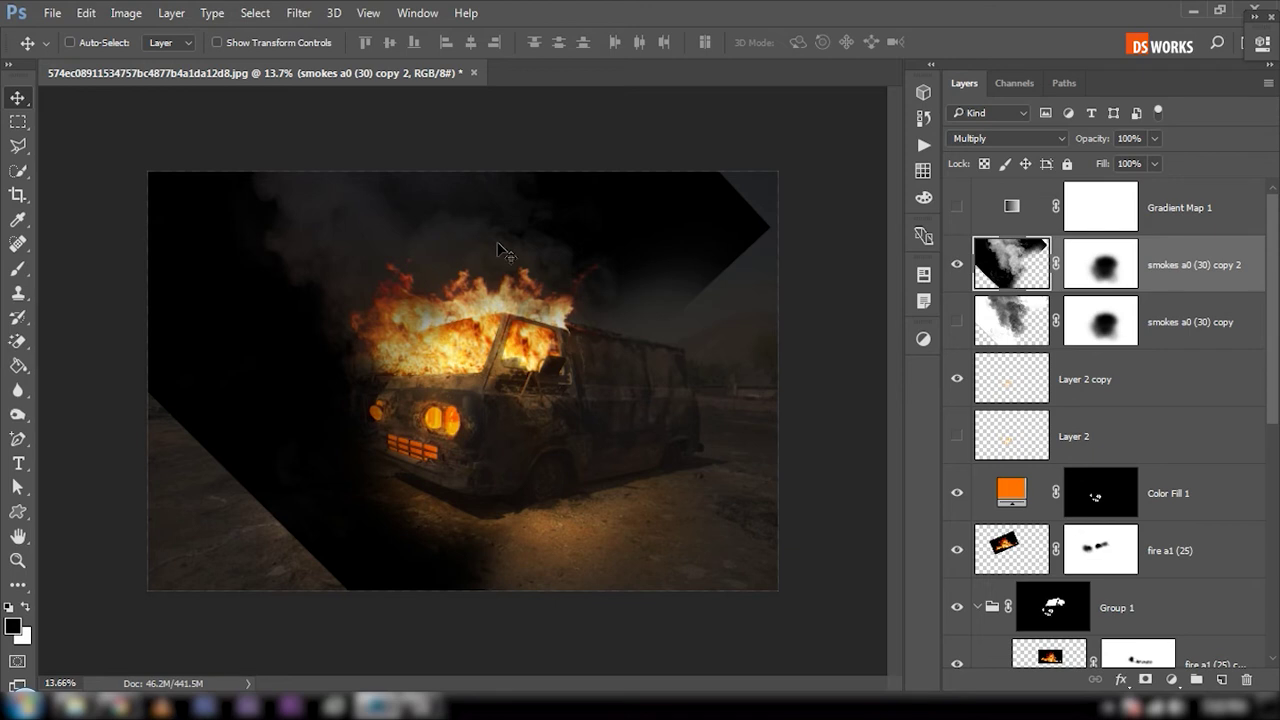
Step: Set smokes a0 (30) copy 2 to Screen and mask its haze off the van body
left_click(1017, 145)
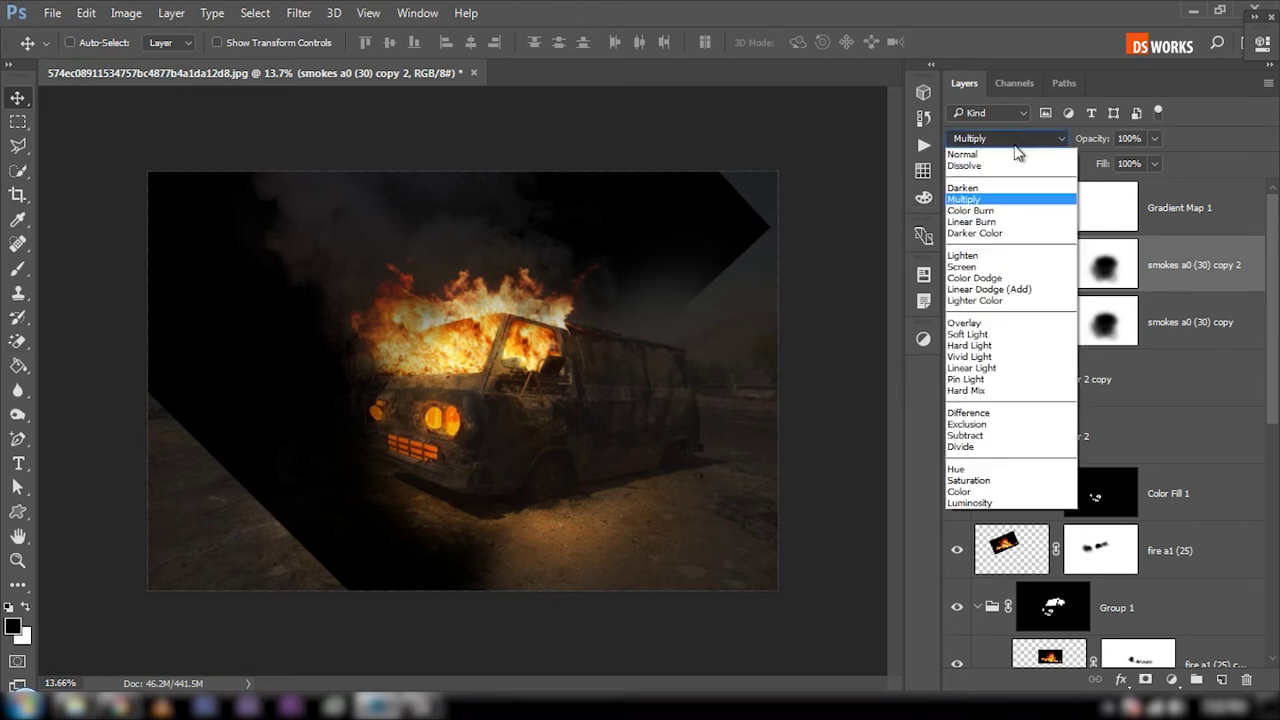
left_click(1011, 267)
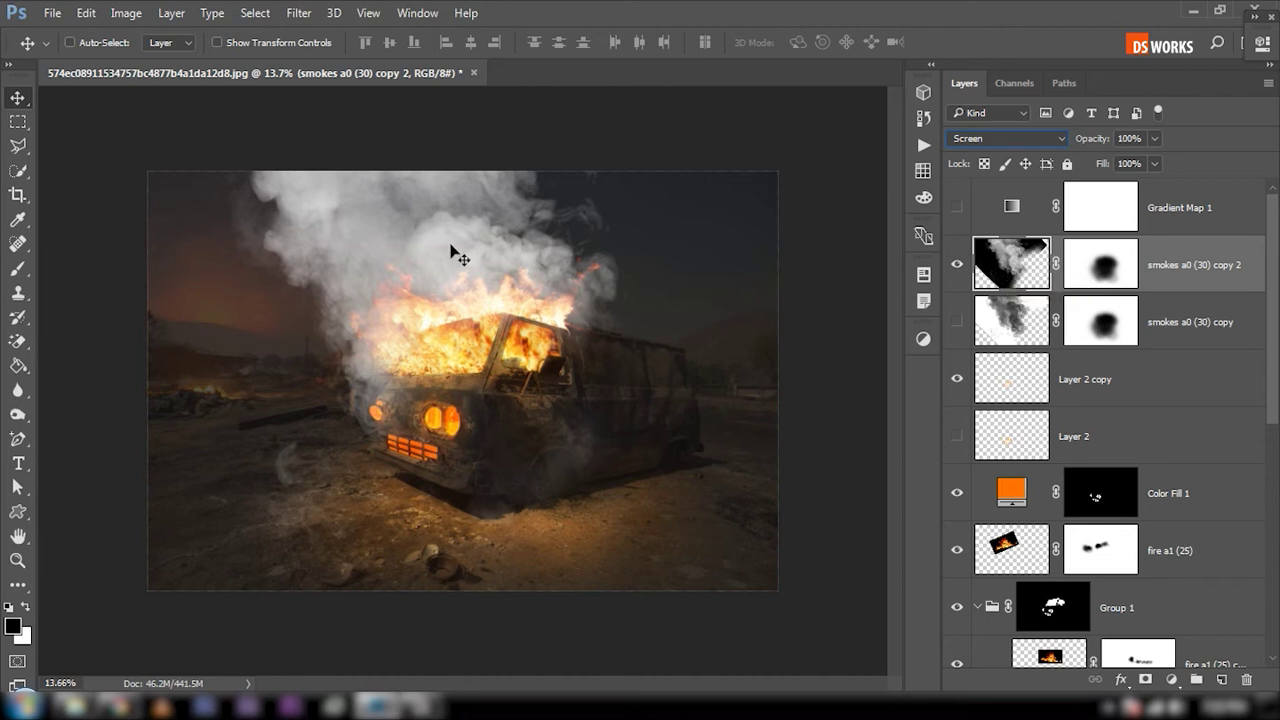
left_click(1104, 270)
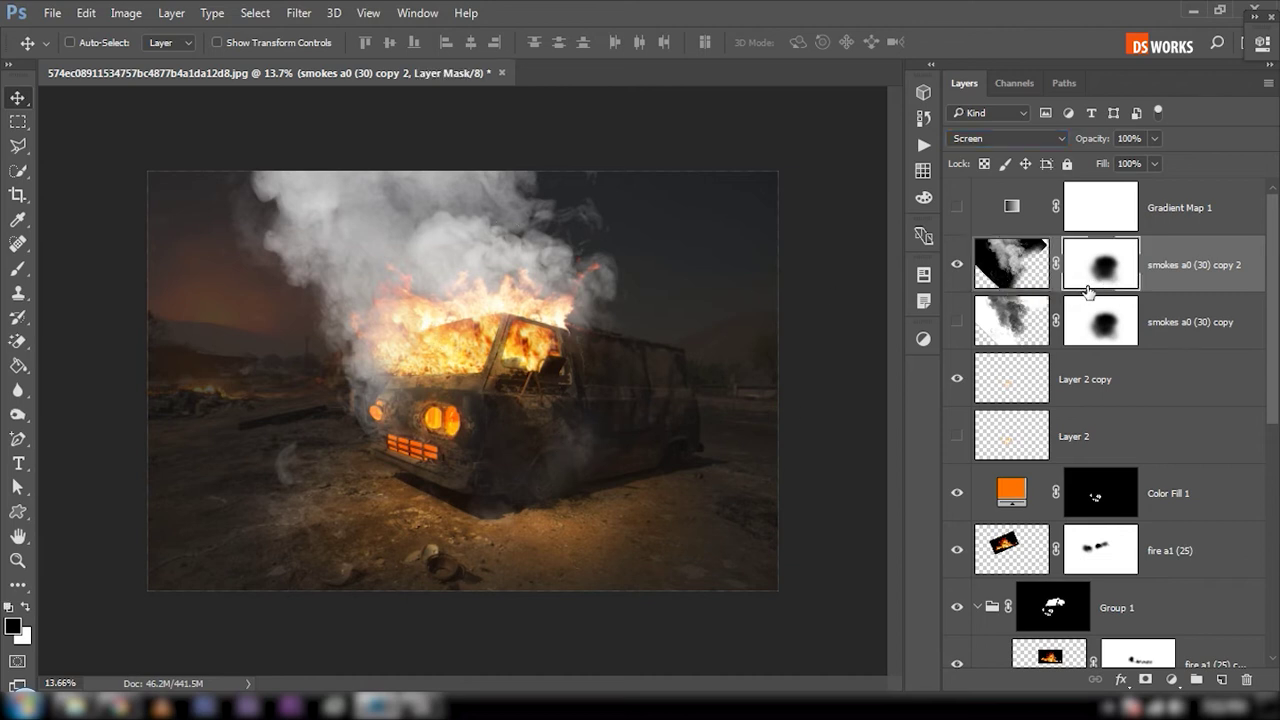
key("b")
mouse_move(628, 410)
left_mouse_down()
mouse_move(574, 477)
mouse_move(589, 451)
mouse_move(534, 491)
mouse_move(516, 487)
mouse_move(657, 377)
left_mouse_up()
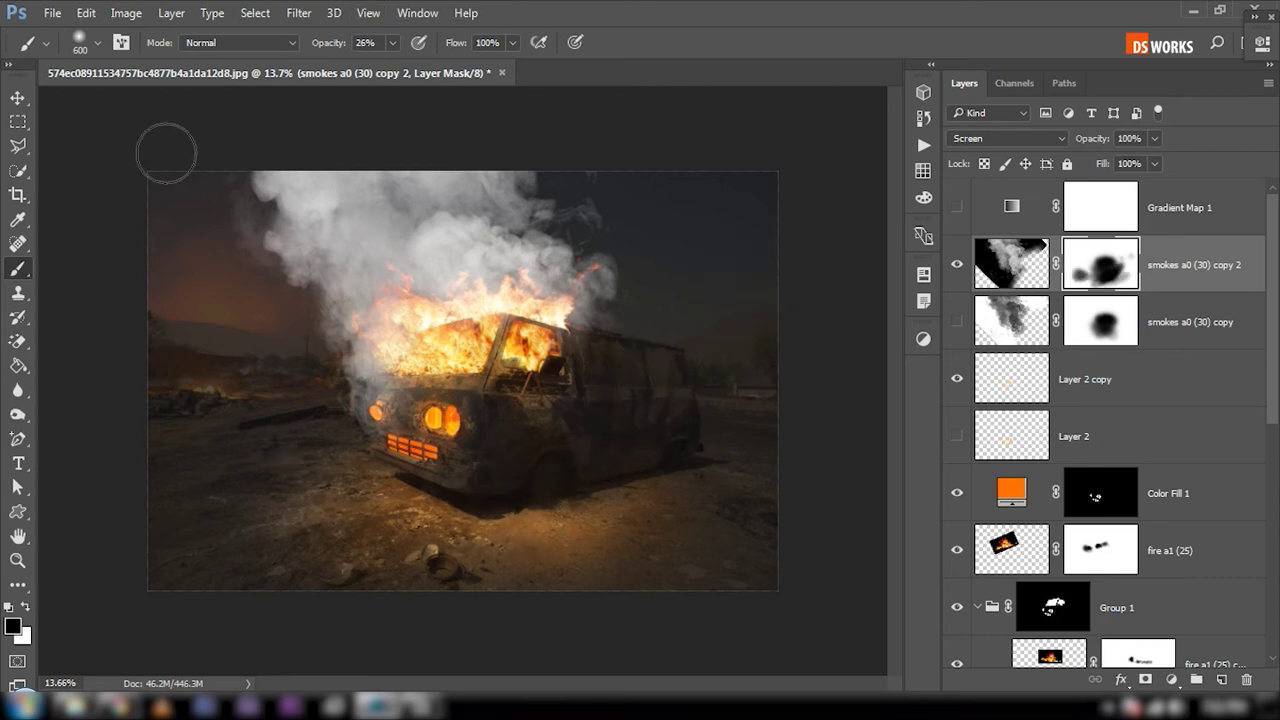
Step: Show Gradient Map 1 again and fill its layer mask with black
left_click(18, 97)
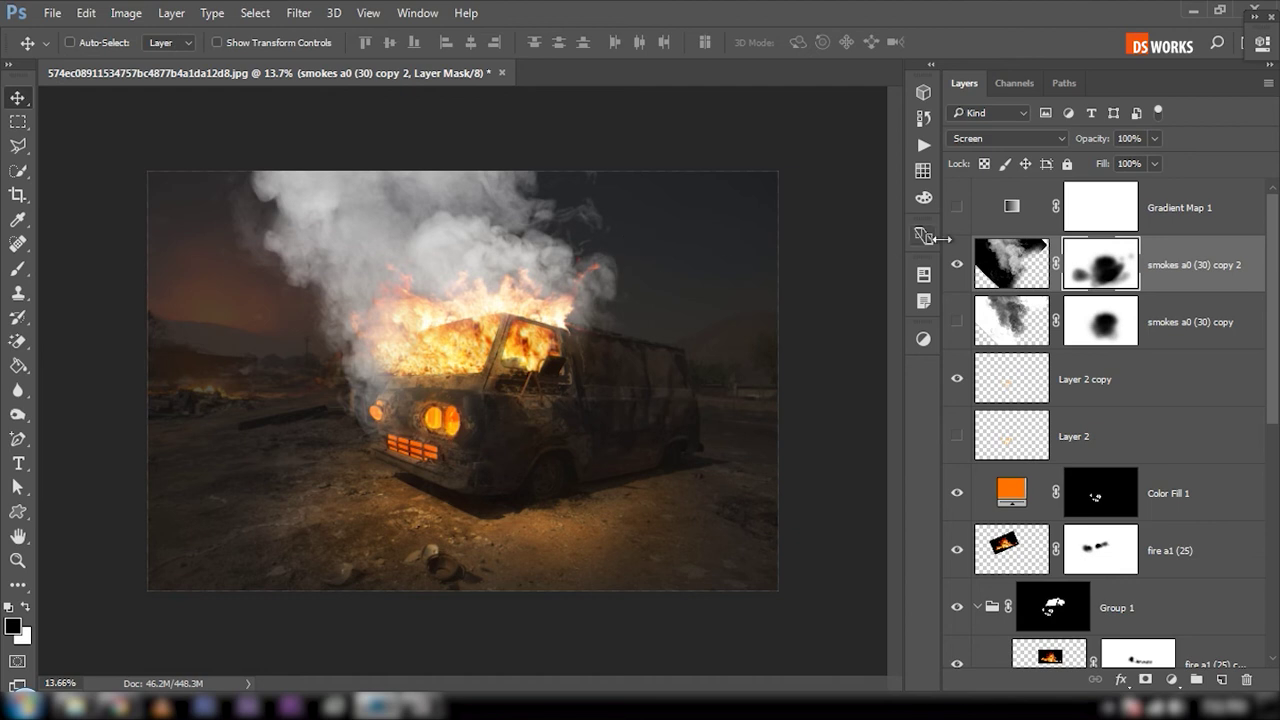
left_click(957, 208)
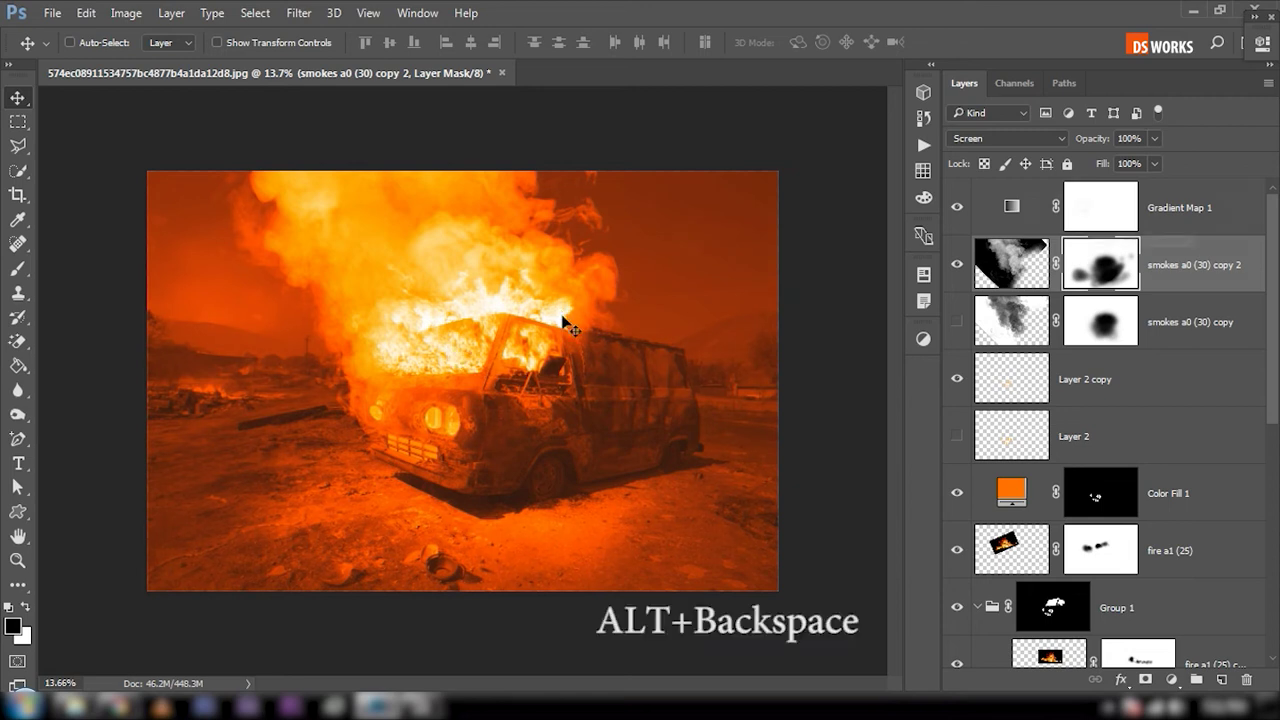
left_click(1082, 204)
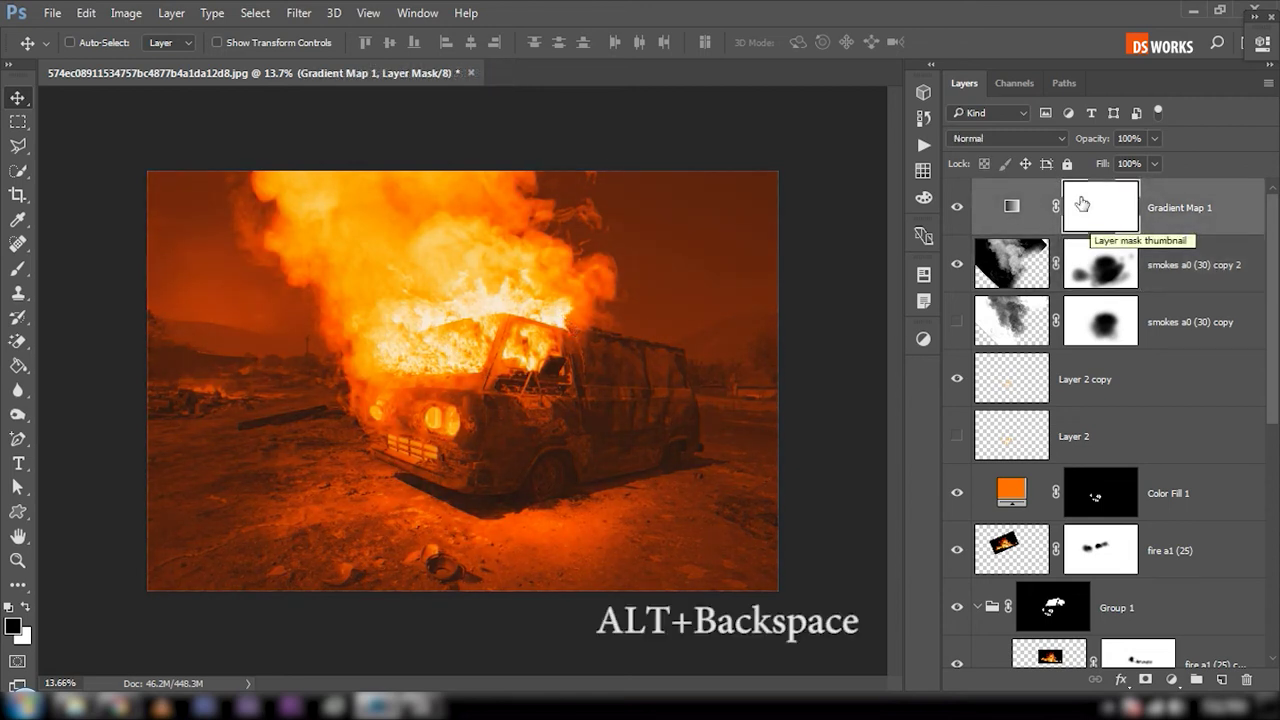
key("alt+BackSpace")
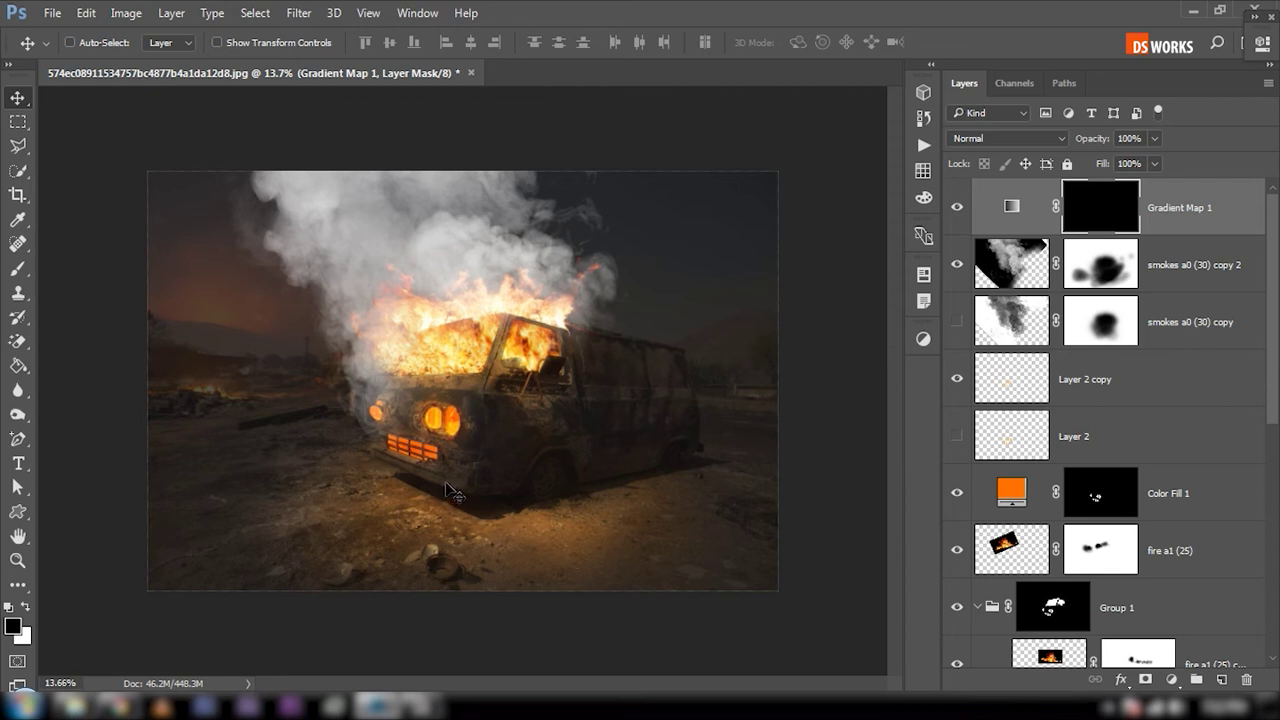
Step: Set a white 500 px brush and paint a little orange tint back near the van
key("b")
left_click(28, 607)
key("bracketleft")
key("bracketleft")
key("bracketleft")
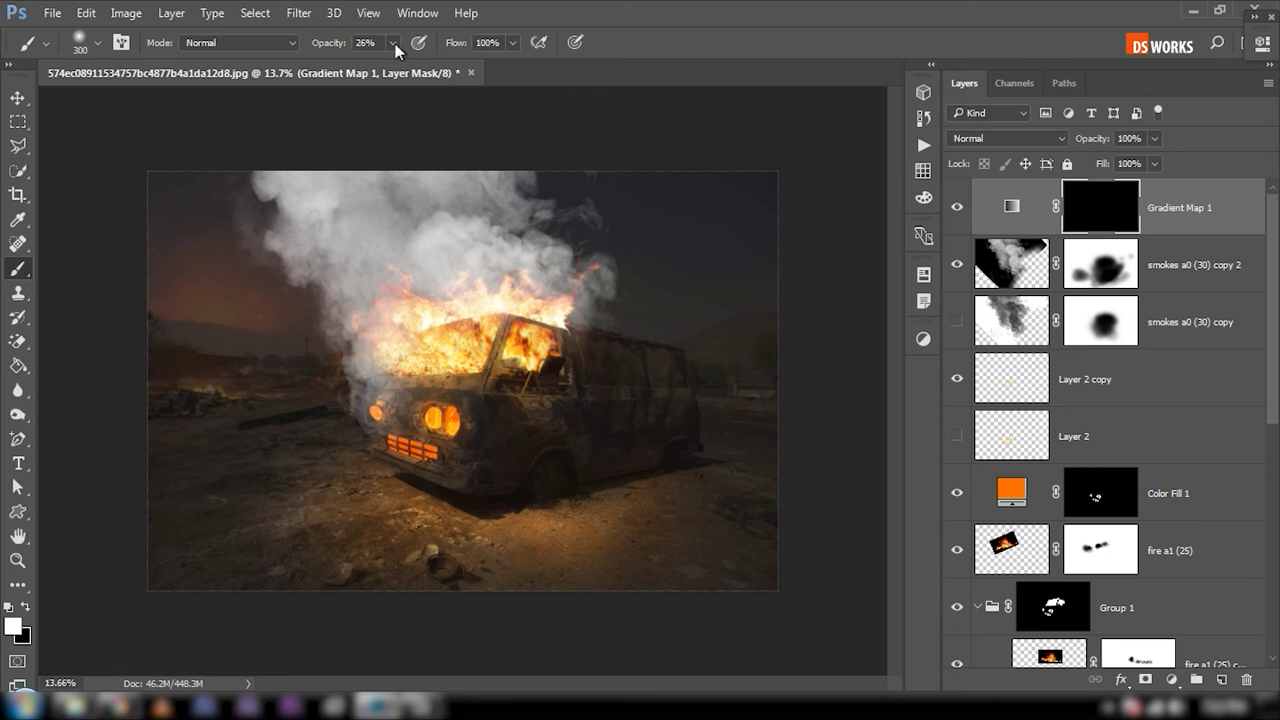
left_click(393, 44)
key("Return")
key("bracketright")
key("bracketright")
left_click_drag(562, 342, 544, 314)
Step: Paint the orange glow over the flames with a 600 px brush at 21% then 5% opacity
key("bracketright")
left_click(393, 43)
left_click_drag(392, 63, 401, 63)
key("Return")
left_click_drag(580, 317, 400, 440)
left_click(393, 43)
left_click_drag(390, 63, 377, 66)
key("Return")
mouse_move(514, 286)
left_mouse_down()
mouse_move(514, 257)
mouse_move(449, 494)
mouse_move(582, 353)
left_mouse_up()
key("bracketleft")
key("bracketleft")
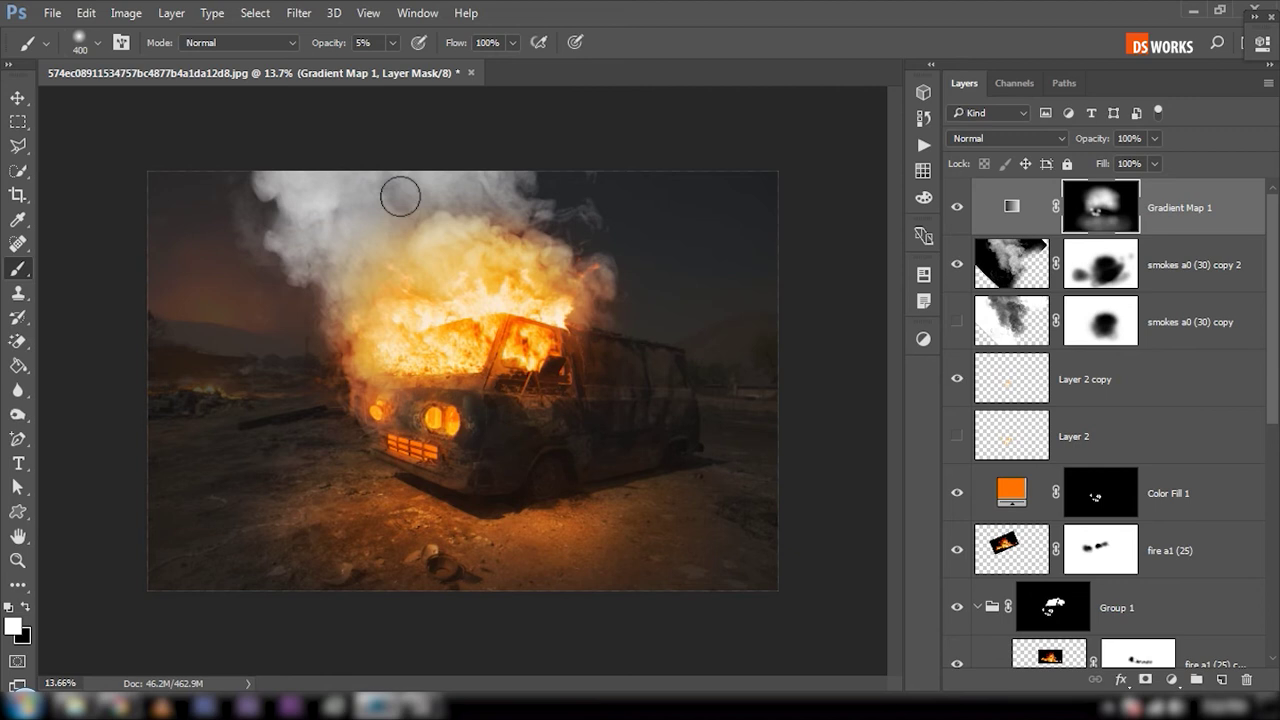
Step: Move the smokes a0 (30) copy layer to the top of the layer stack
left_click(956, 322)
left_click(956, 322)
left_click_drag(1155, 331, 1187, 208)
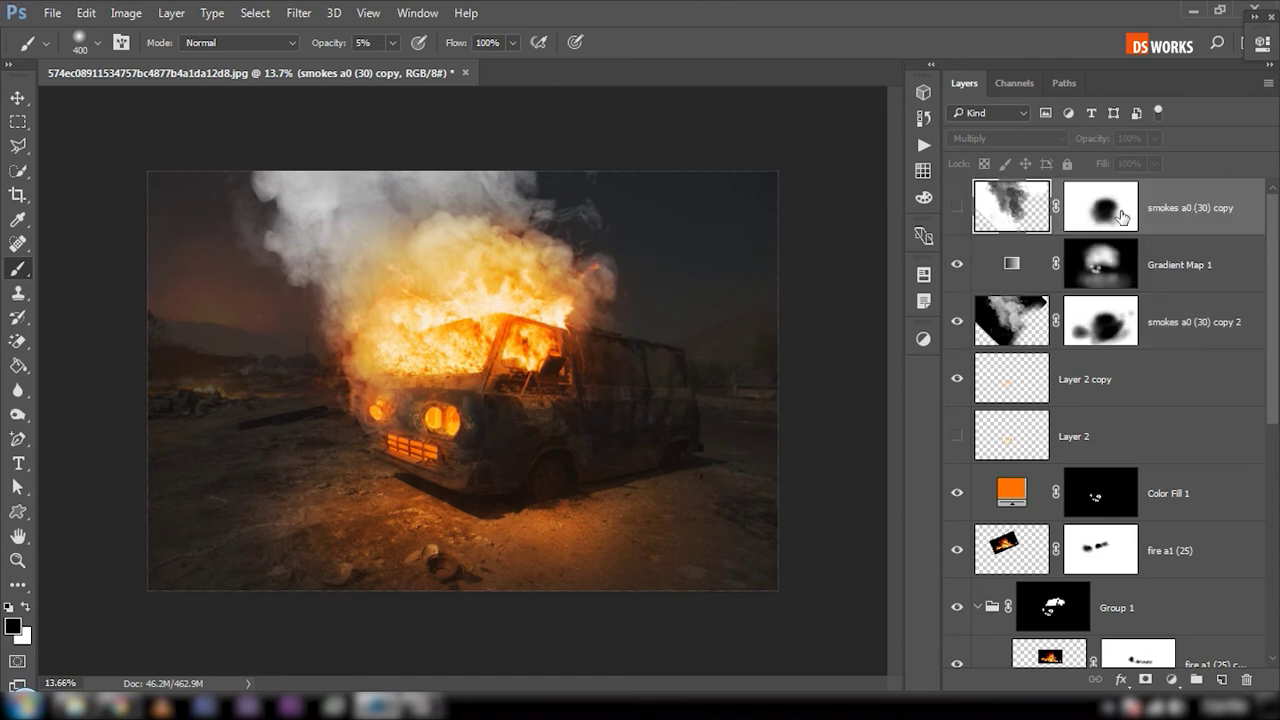
Step: Toggle the dark and white smoke layers to compare them over the fire
left_click(957, 208)
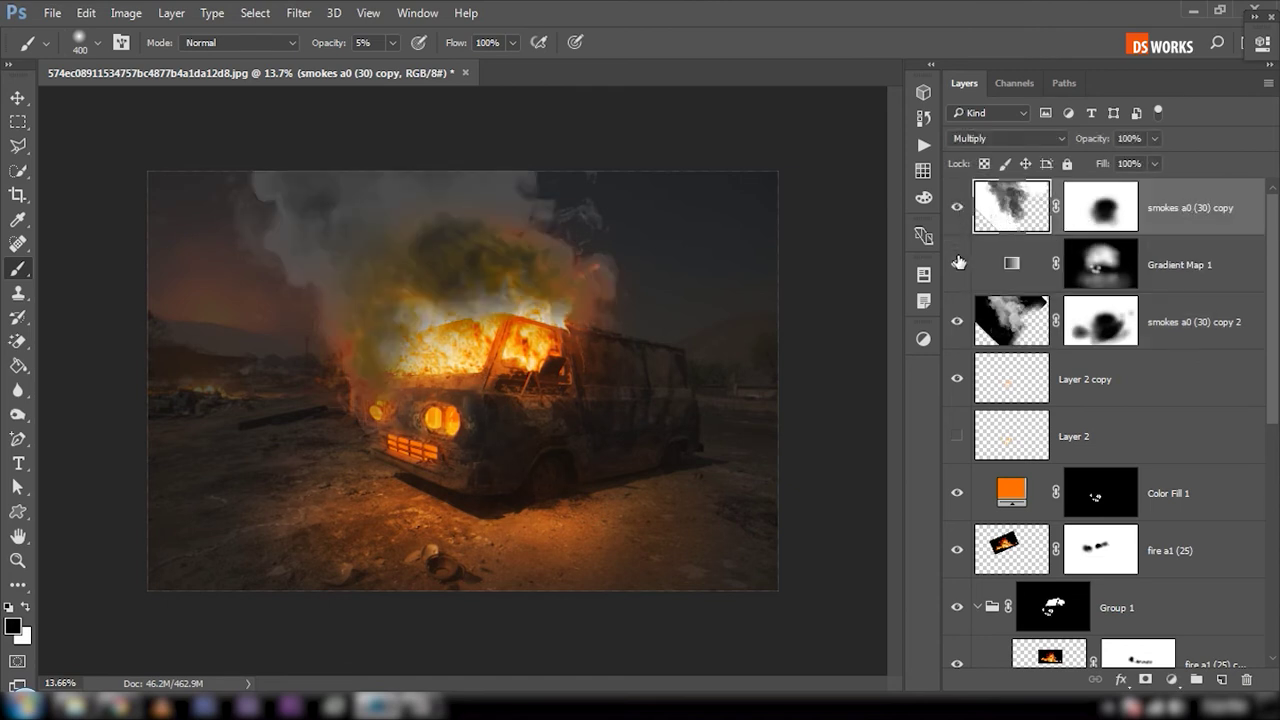
left_click(957, 321)
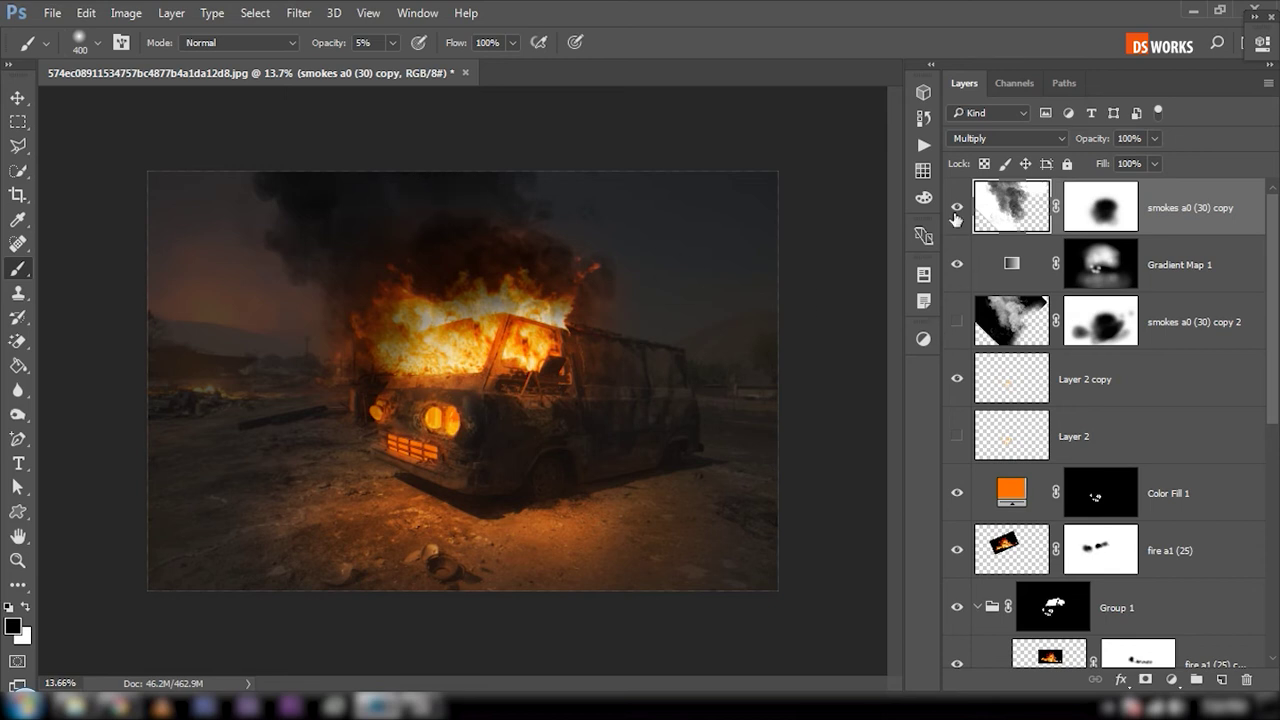
left_click(956, 207)
left_click(956, 322)
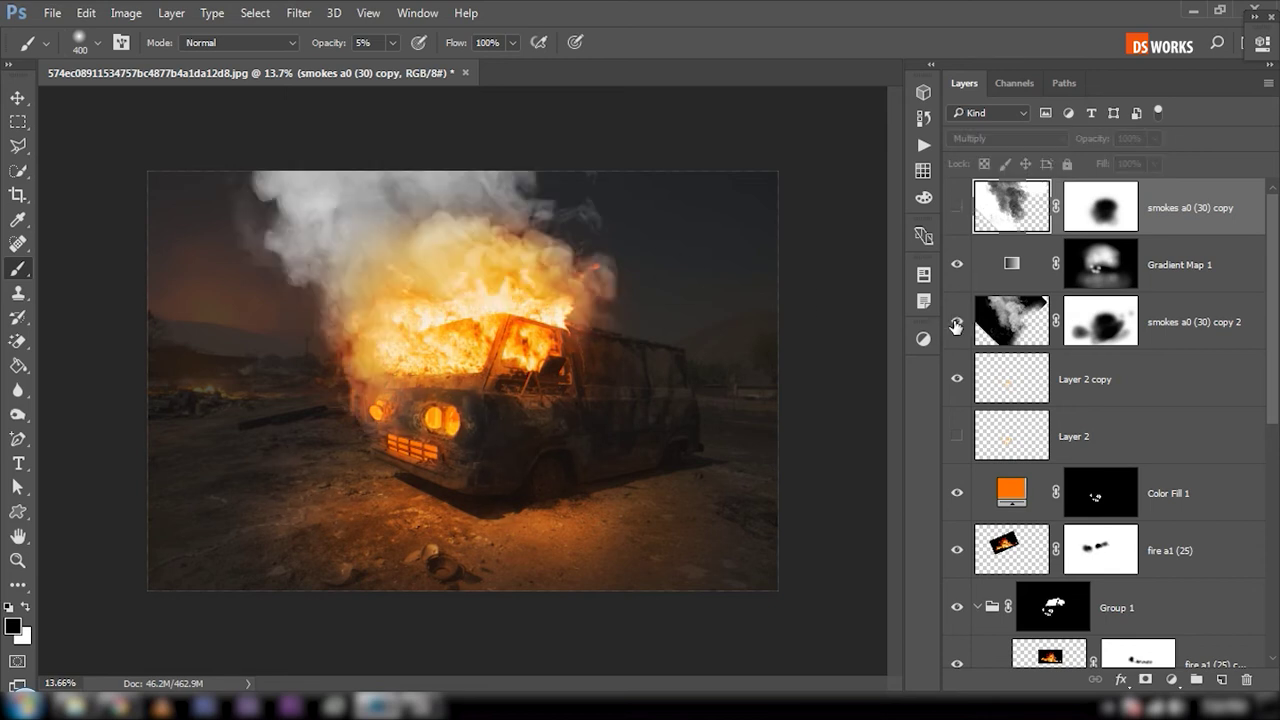
Step: Paint black on the white smoke mask at 27% opacity to remove wisps near the top and right
left_click(1100, 318)
key("x")
key("bracketright")
key("bracketright")
key("bracketright")
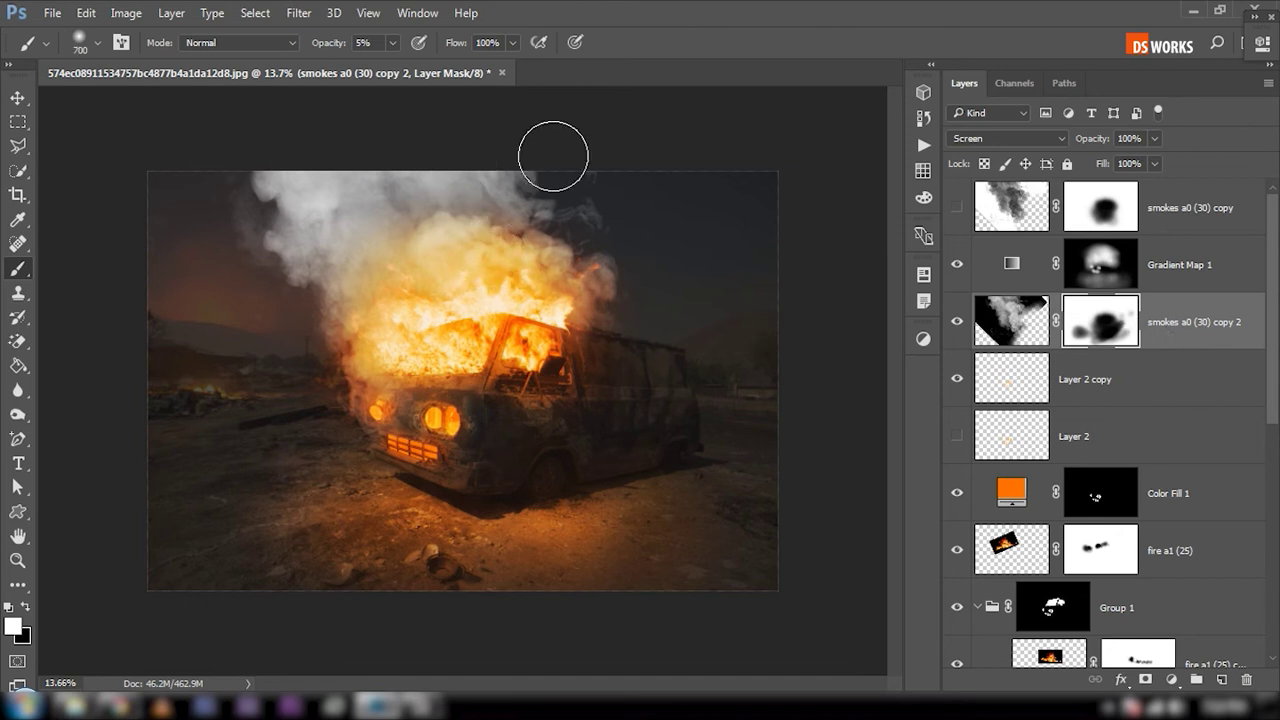
left_click_drag(416, 72, 404, 65)
key("x")
key("bracketleft")
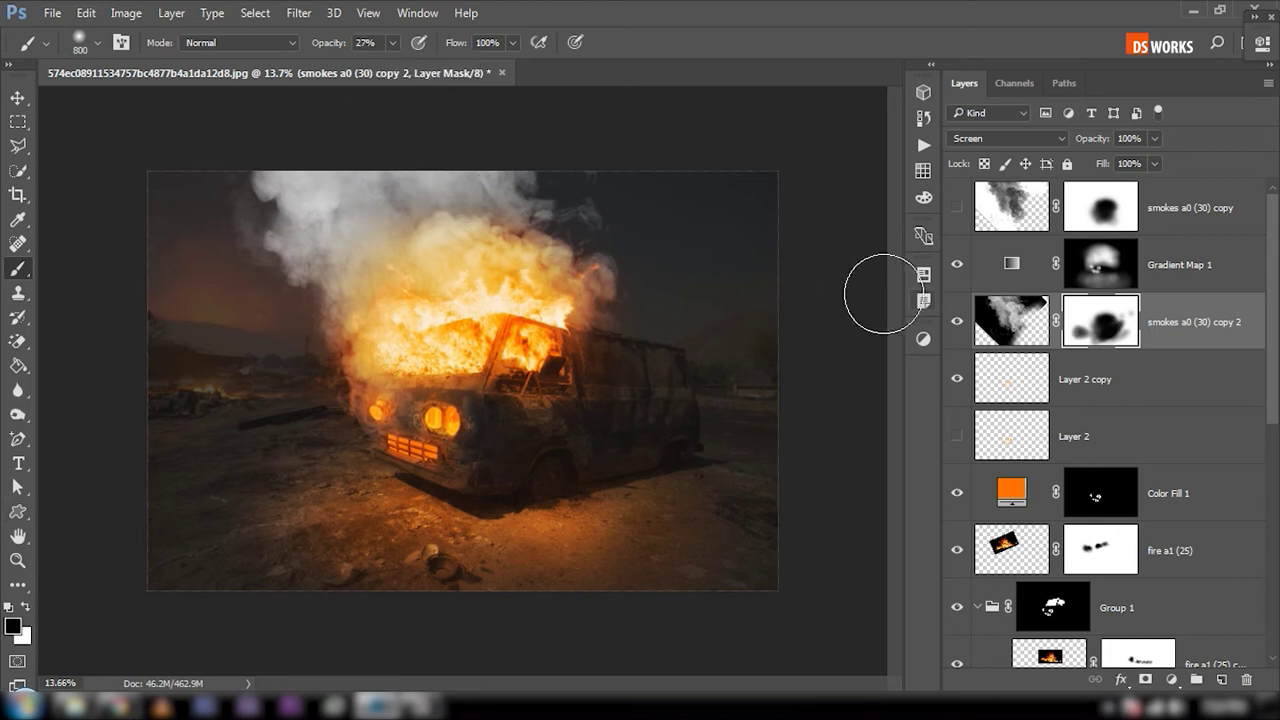
left_click_drag(534, 186, 587, 199)
key("bracketright")
key("bracketright")
key("bracketright")
mouse_move(614, 243)
left_mouse_down()
mouse_move(586, 234)
mouse_move(634, 257)
mouse_move(258, 181)
mouse_move(331, 257)
left_mouse_up()
Step: Show smokes a0 (30) copy and mask its smoke off the van's hood at 8% opacity
key("bracketleft")
key("0")
key("8")
key("x")
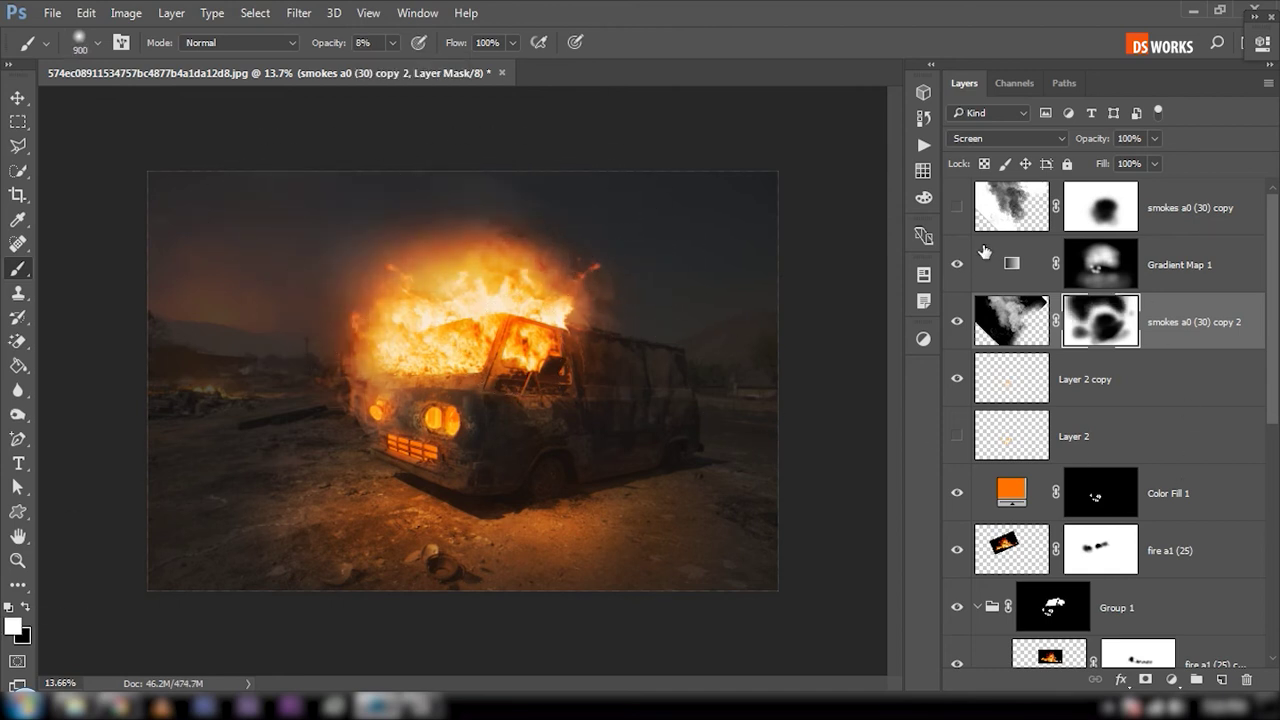
left_click(958, 210)
left_click(1110, 224)
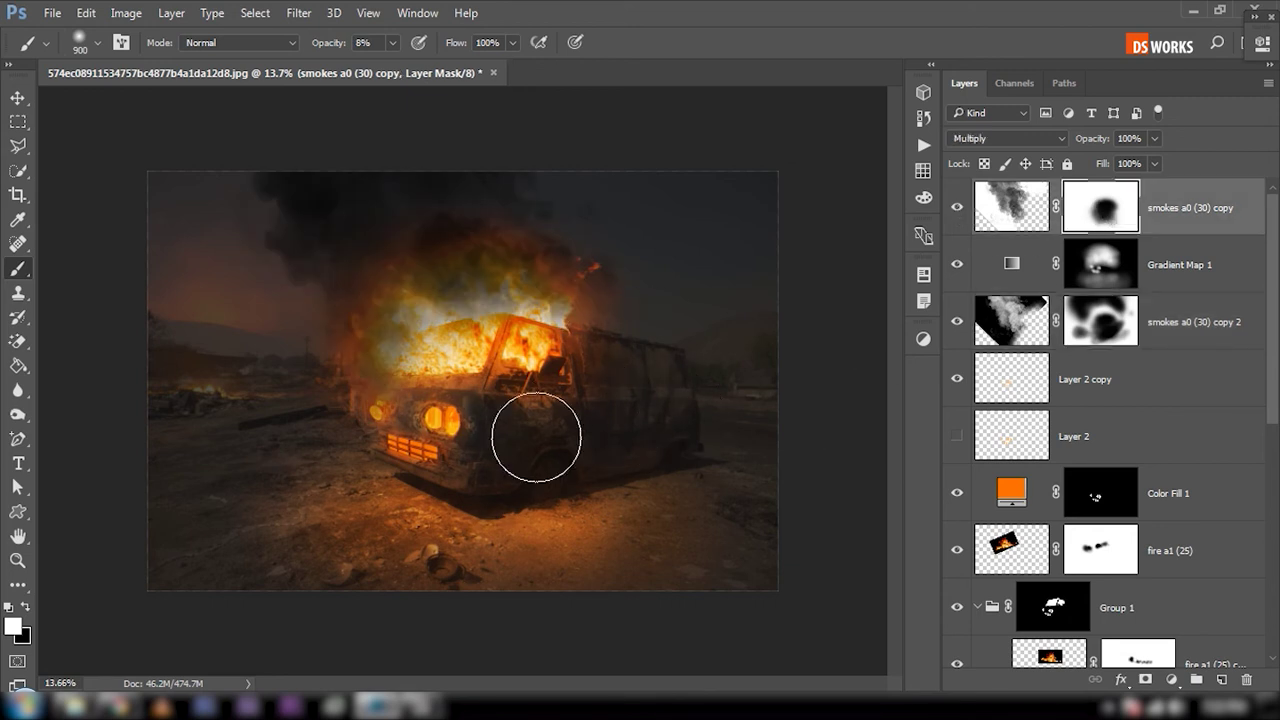
left_click(27, 607)
key("bracketright")
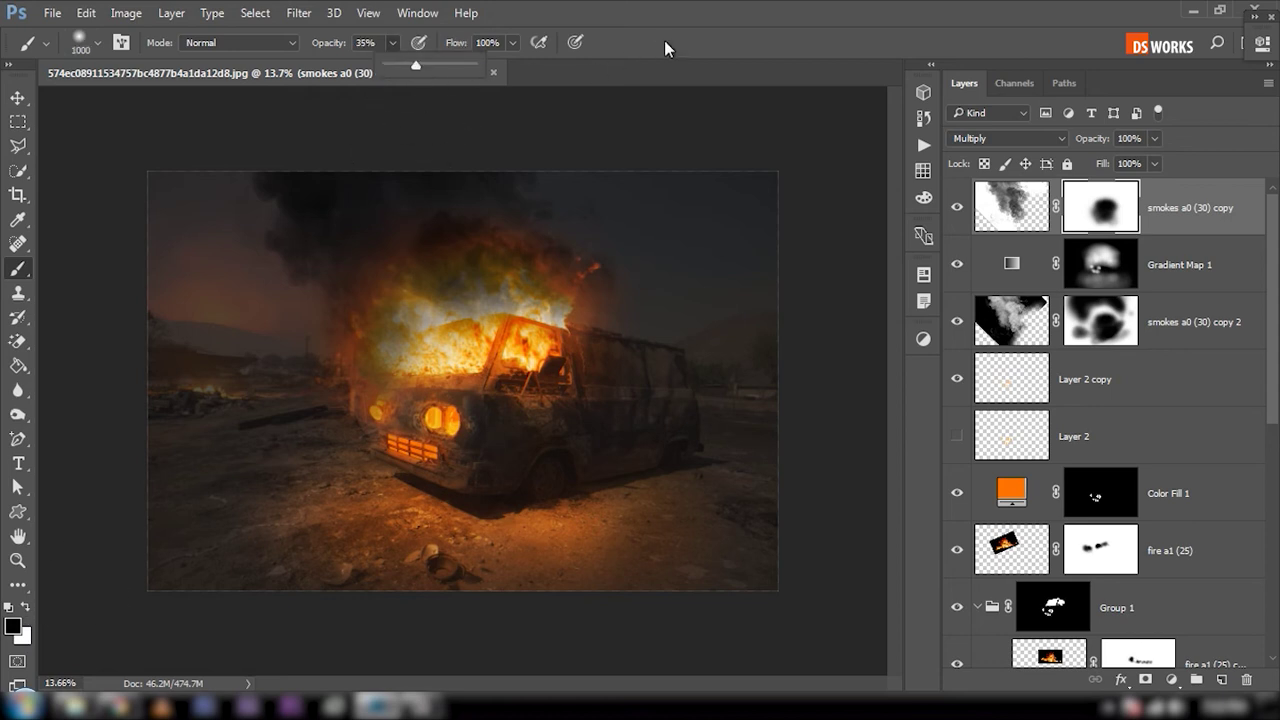
key("bracketright")
key("bracketright")
mouse_move(608, 300)
left_mouse_down()
mouse_move(523, 386)
mouse_move(486, 357)
mouse_move(401, 334)
mouse_move(537, 223)
mouse_move(586, 243)
mouse_move(562, 312)
left_mouse_up()
Step: Restore some smoke over the fire by painting white at 16% opacity
key("1")
key("6")
key("bracketright")
key("bracketright")
key("x")
key("bracketleft")
key("bracketleft")
mouse_move(443, 206)
left_mouse_down()
mouse_move(489, 223)
mouse_move(500, 260)
left_mouse_up()
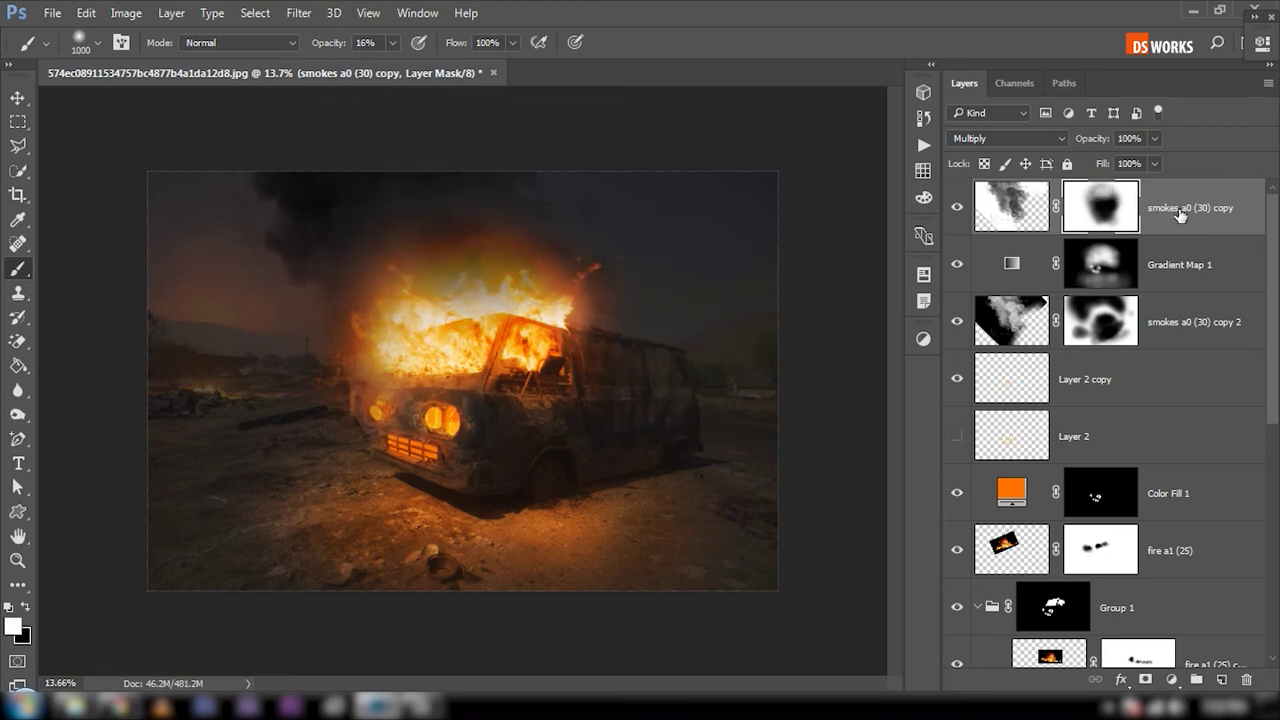
Step: Move the smoke layer below Gradient Map 1 and refine the smoke masks around the fire
left_click_drag(1181, 213, 1168, 280)
key("bracketleft")
key("bracketleft")
mouse_move(457, 243)
left_mouse_down()
mouse_move(357, 251)
mouse_move(429, 263)
left_mouse_up()
left_click(1100, 320)
left_click(25, 608)
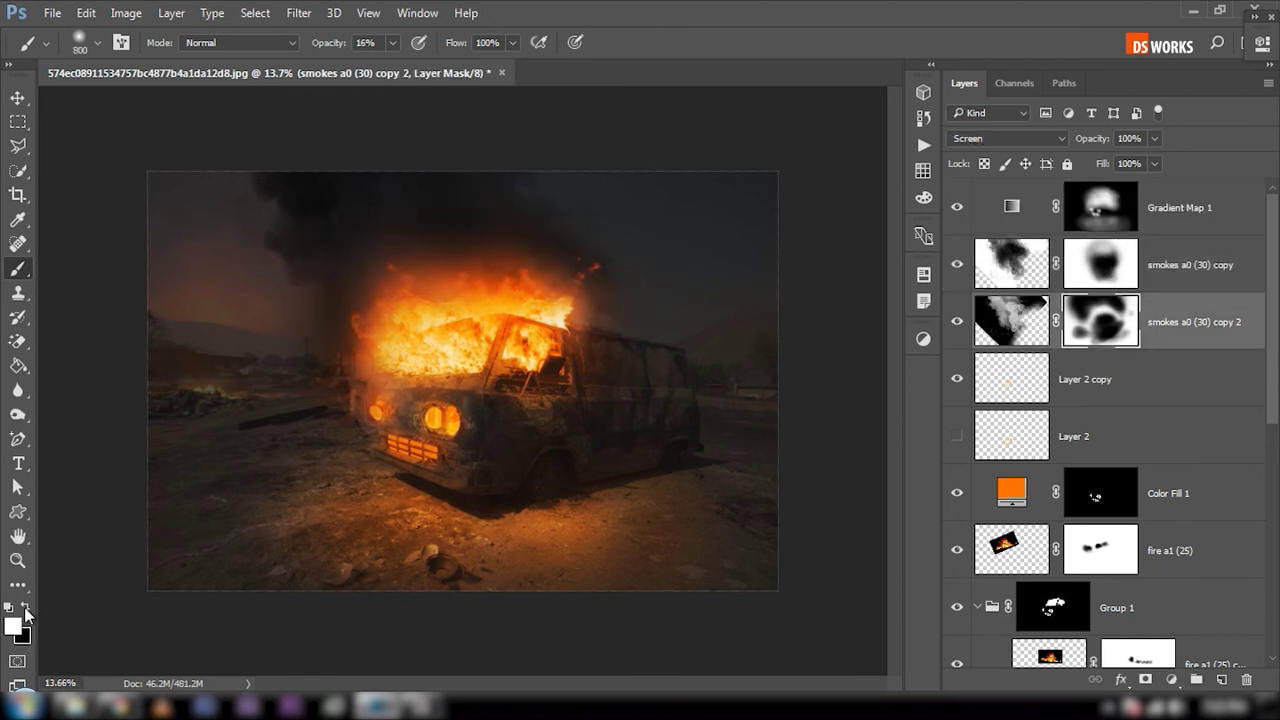
key("0")
key("8")
key("alt+bracketright")
key("bracketright")
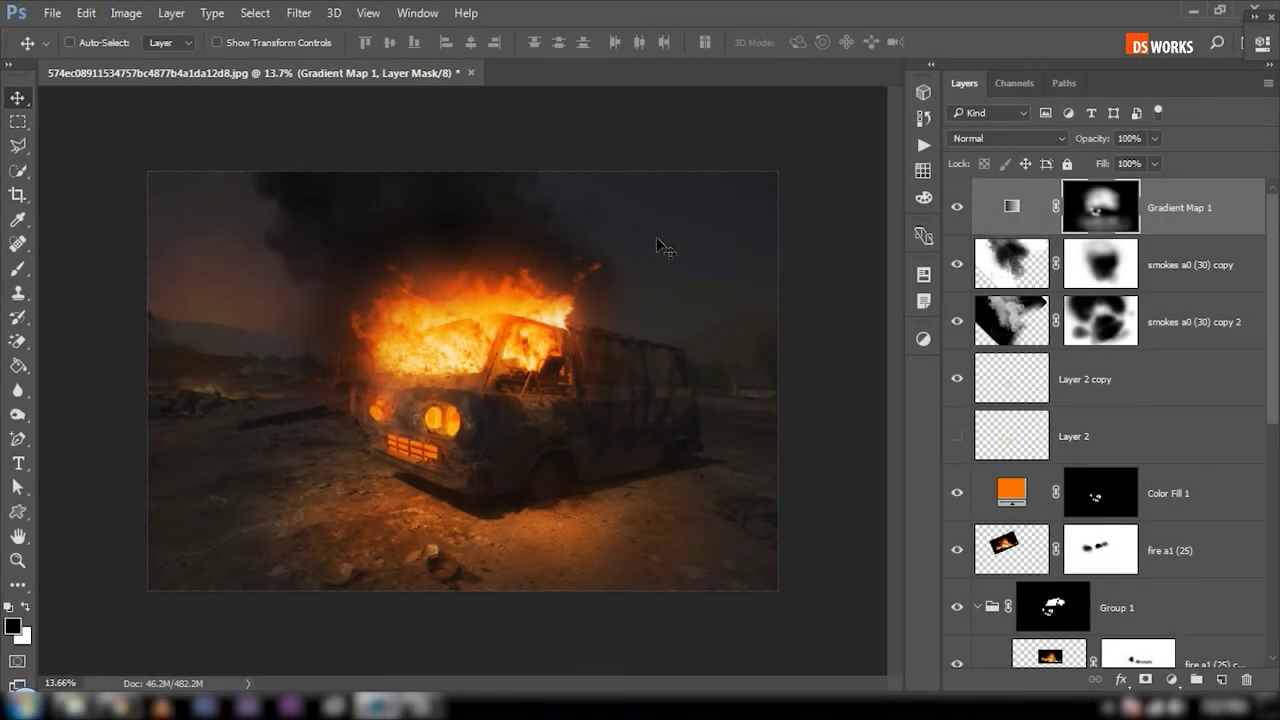
Step: Add a Solid Color fill layer with orange hex ff7e00, creating Color Fill 3
left_click(1171, 679)
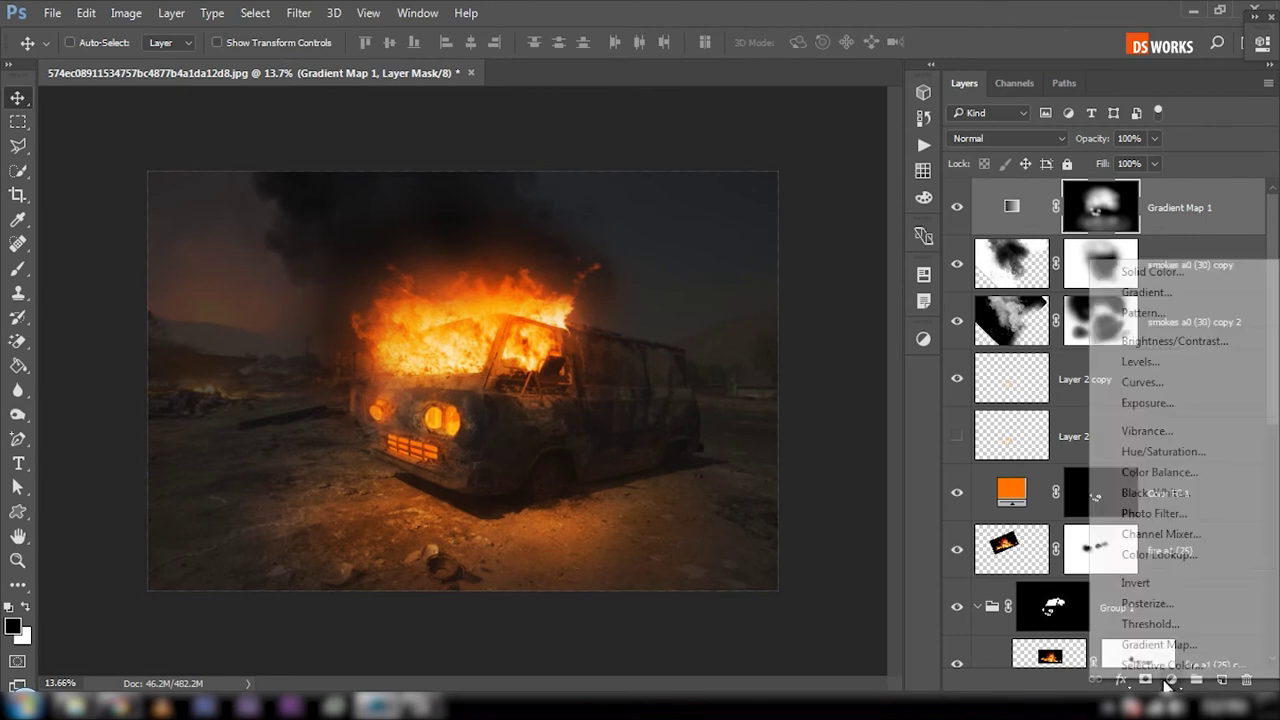
left_click(1160, 272)
left_click(1001, 342)
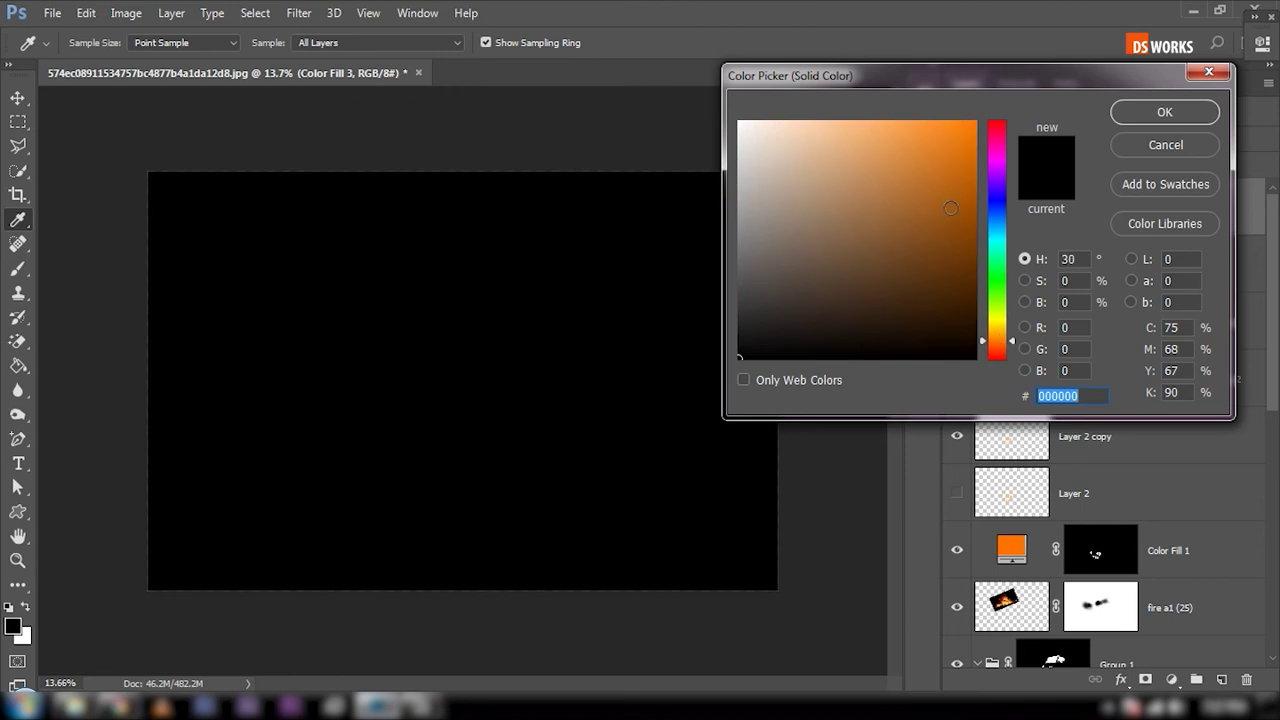
type("ff7e00")
left_click(1138, 112)
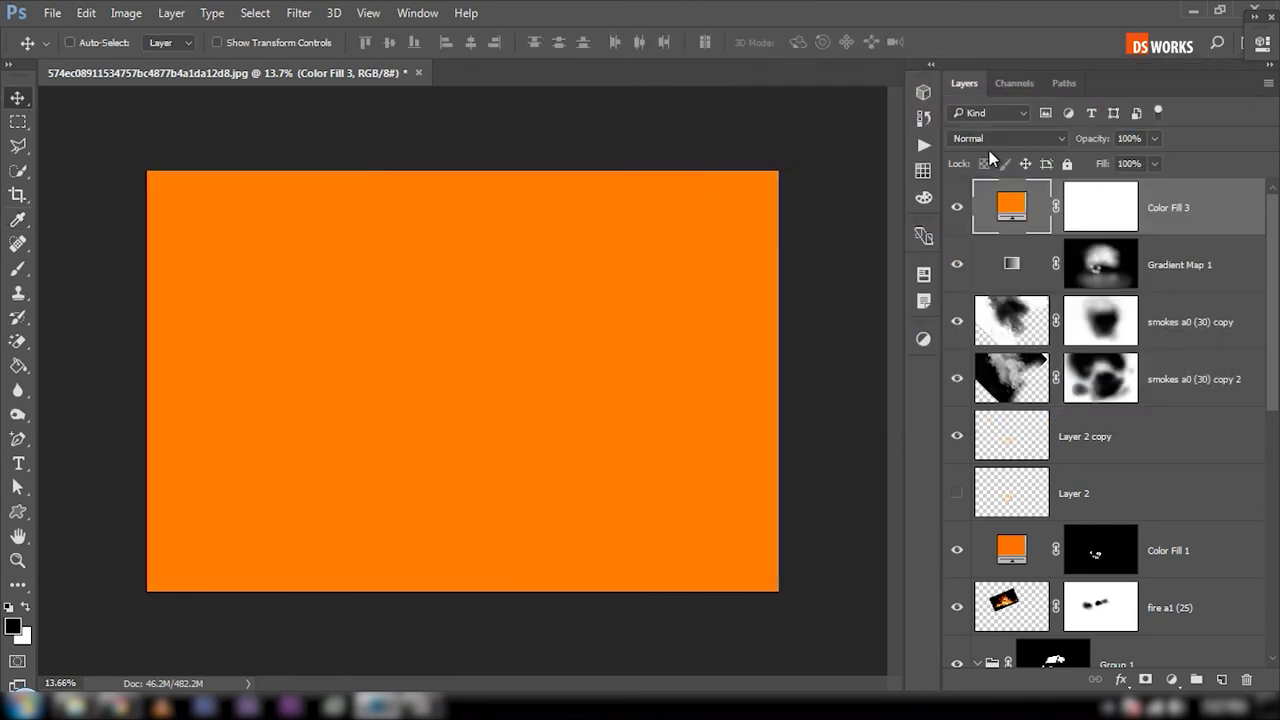
scroll(979, 134, "down", 2)
scroll(979, 134, "down", 3)
scroll(979, 134, "down", 3)
scroll(979, 134, "down", 3)
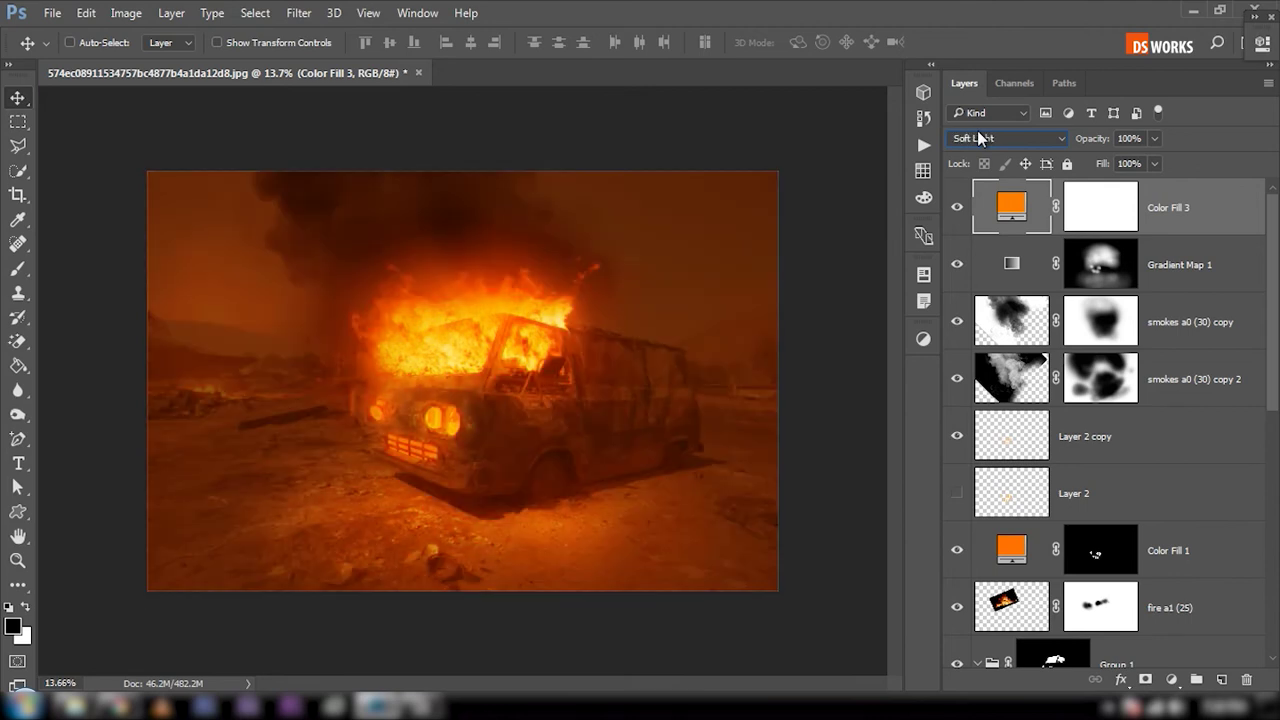
Step: Compare with and without the smokes a0 (30) copy layer, then delete it
left_click(957, 322)
left_click(957, 322)
left_click(957, 322)
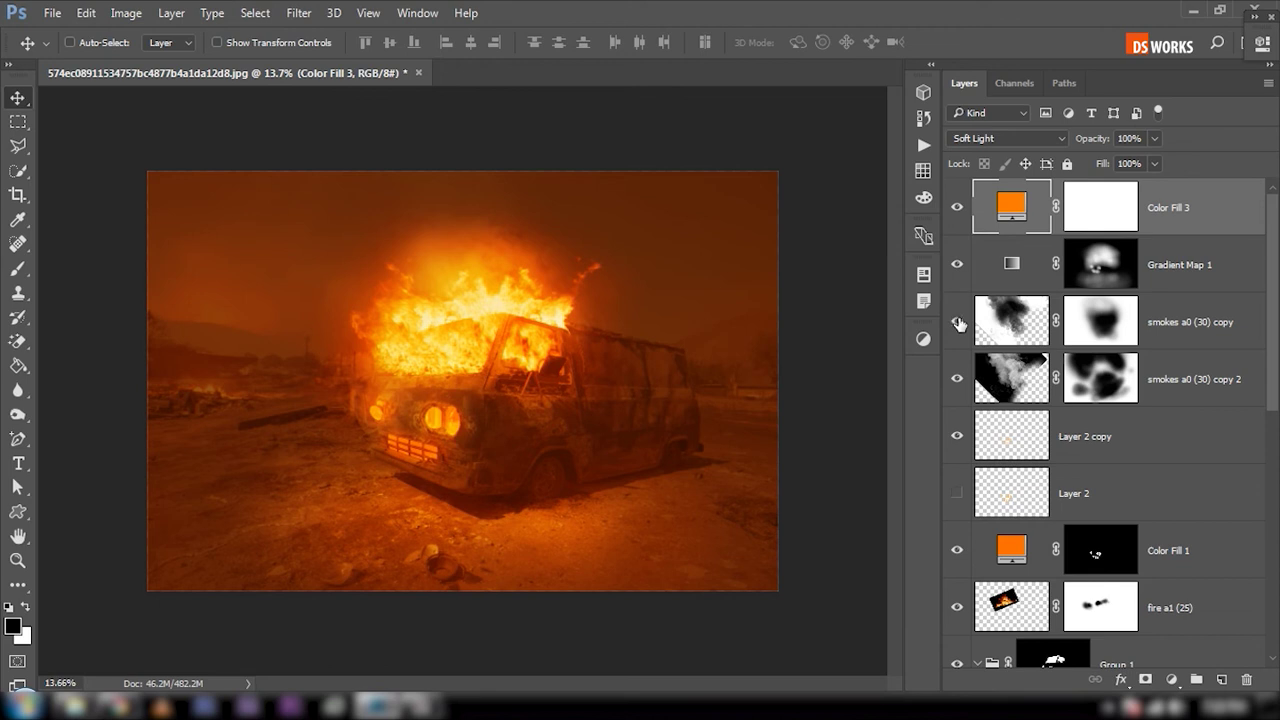
left_click(957, 322)
left_click(1040, 335)
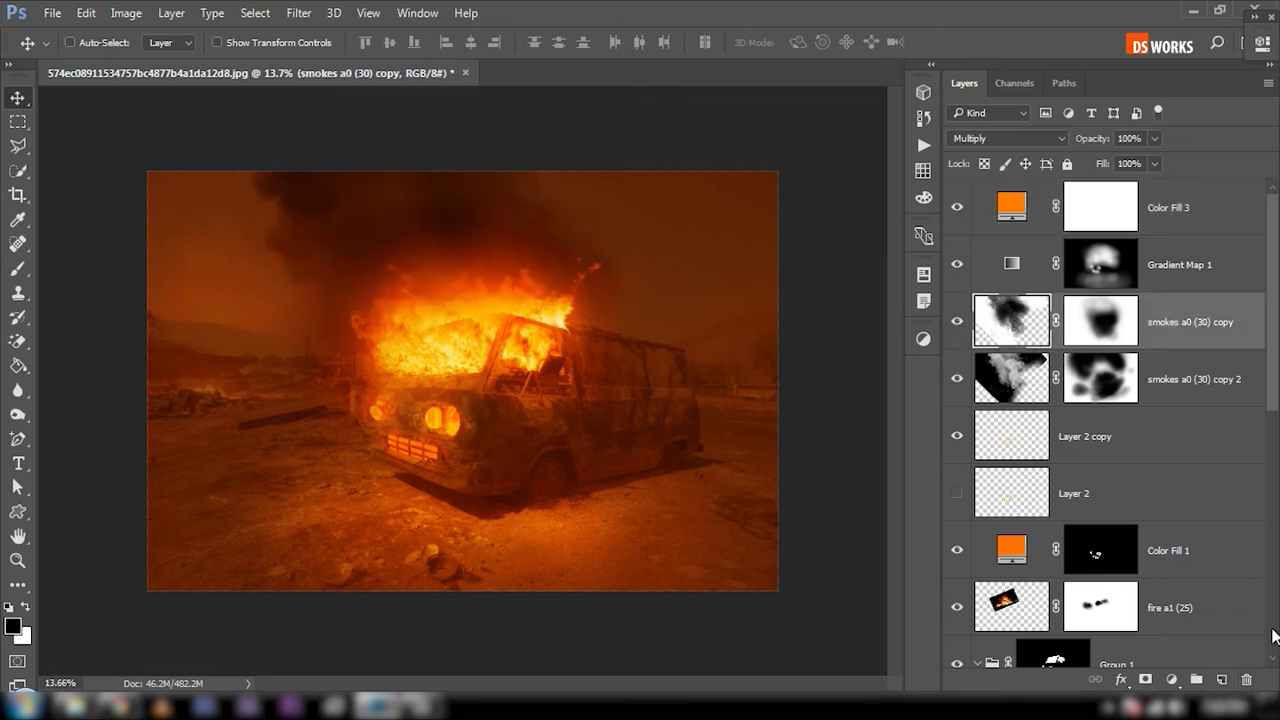
left_click(1248, 678)
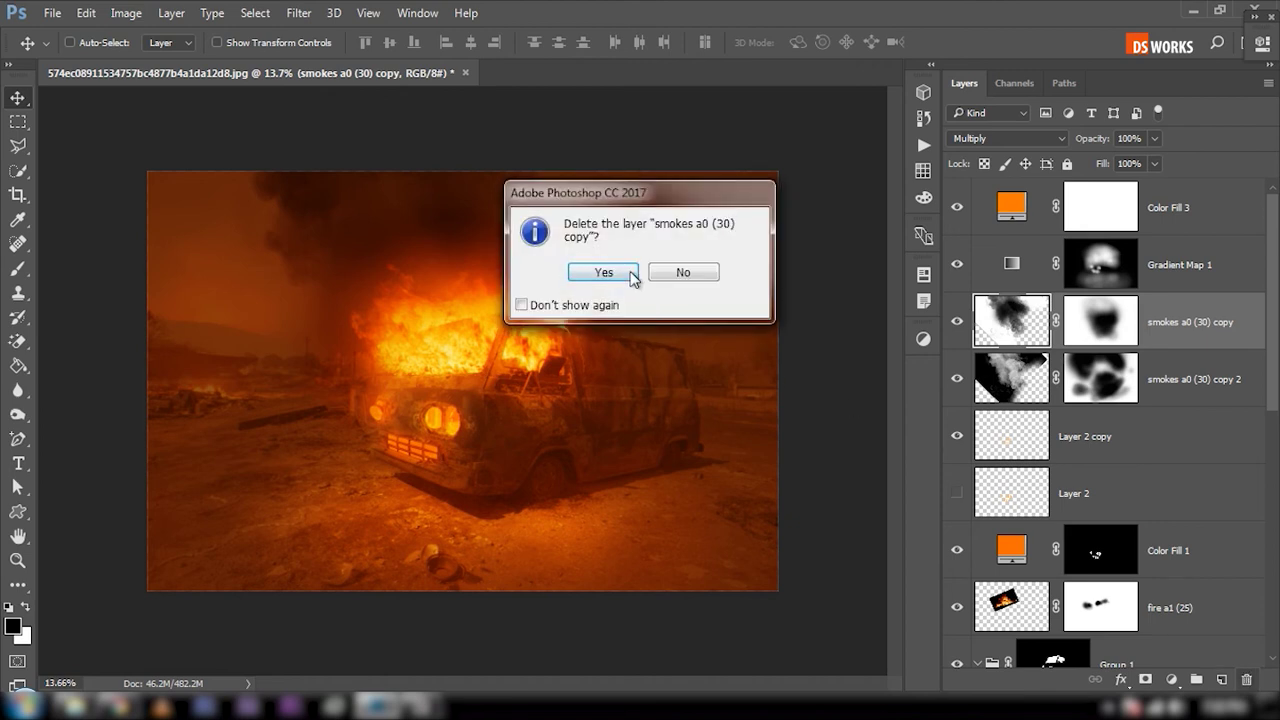
left_click(632, 276)
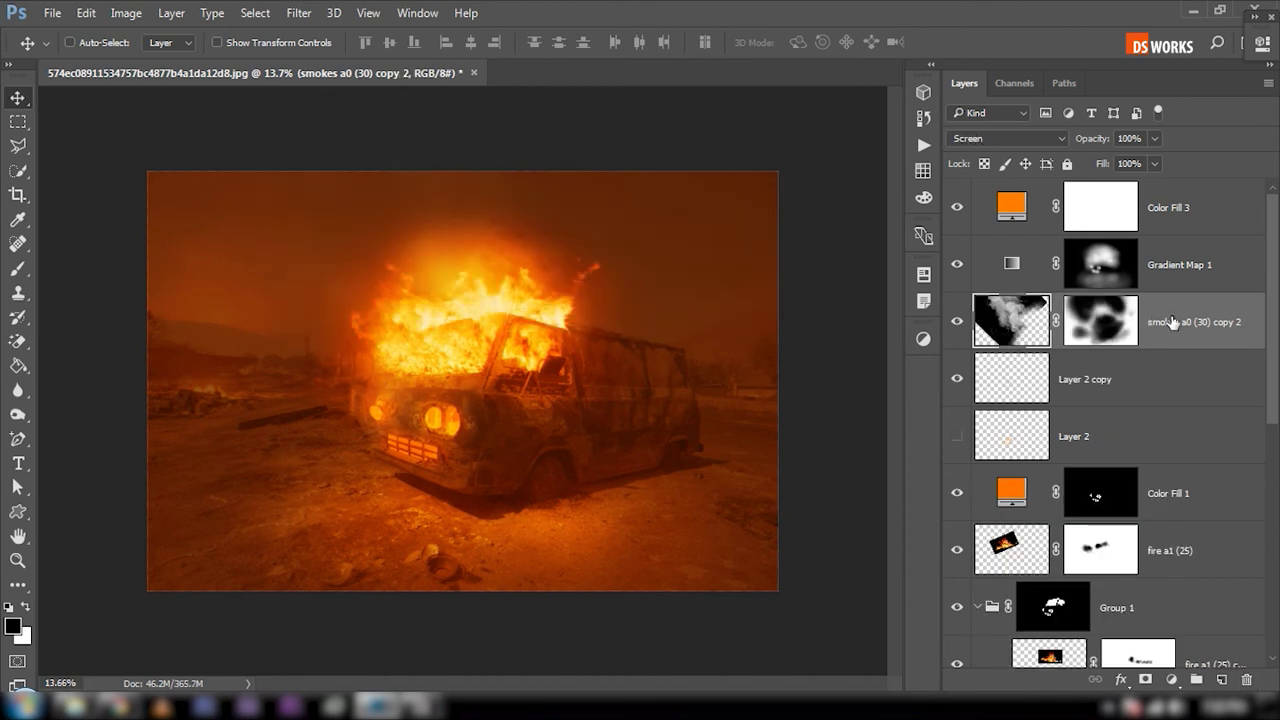
Step: Duplicate smokes a0 (30) copy 2, invert it, set it to Multiply, and fill its mask white
key("ctrl+j")
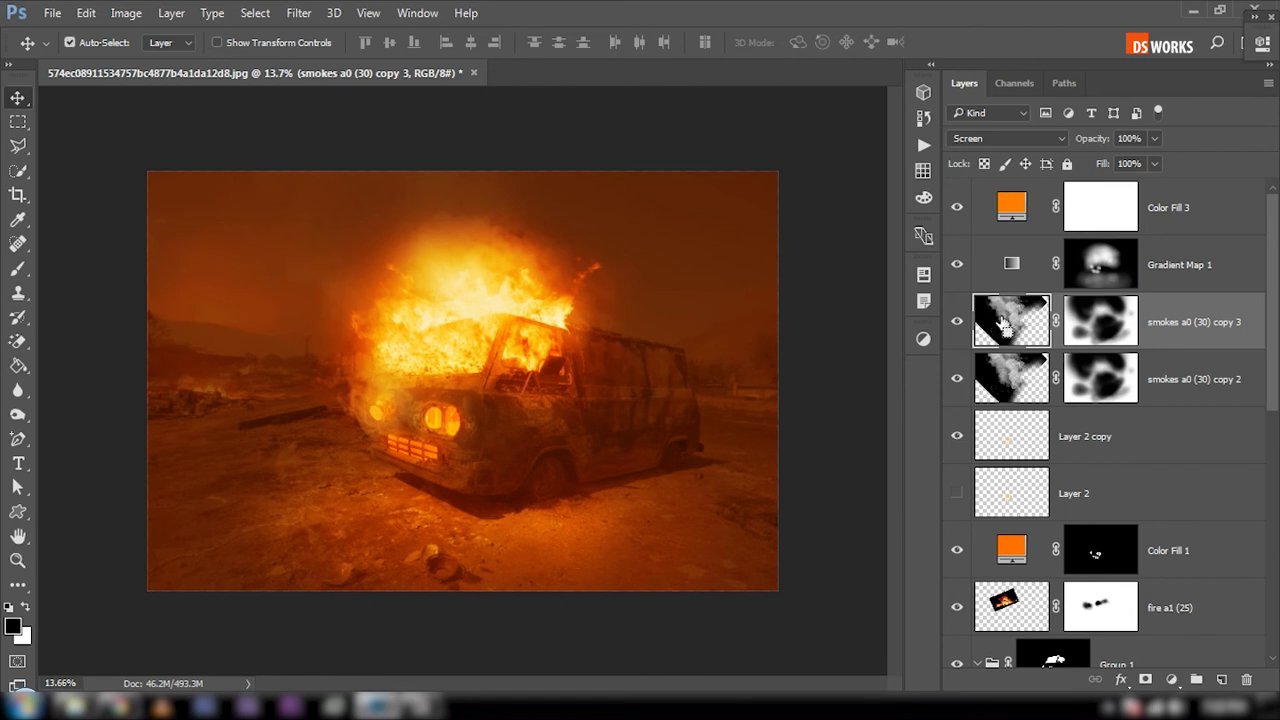
key("ctrl+i")
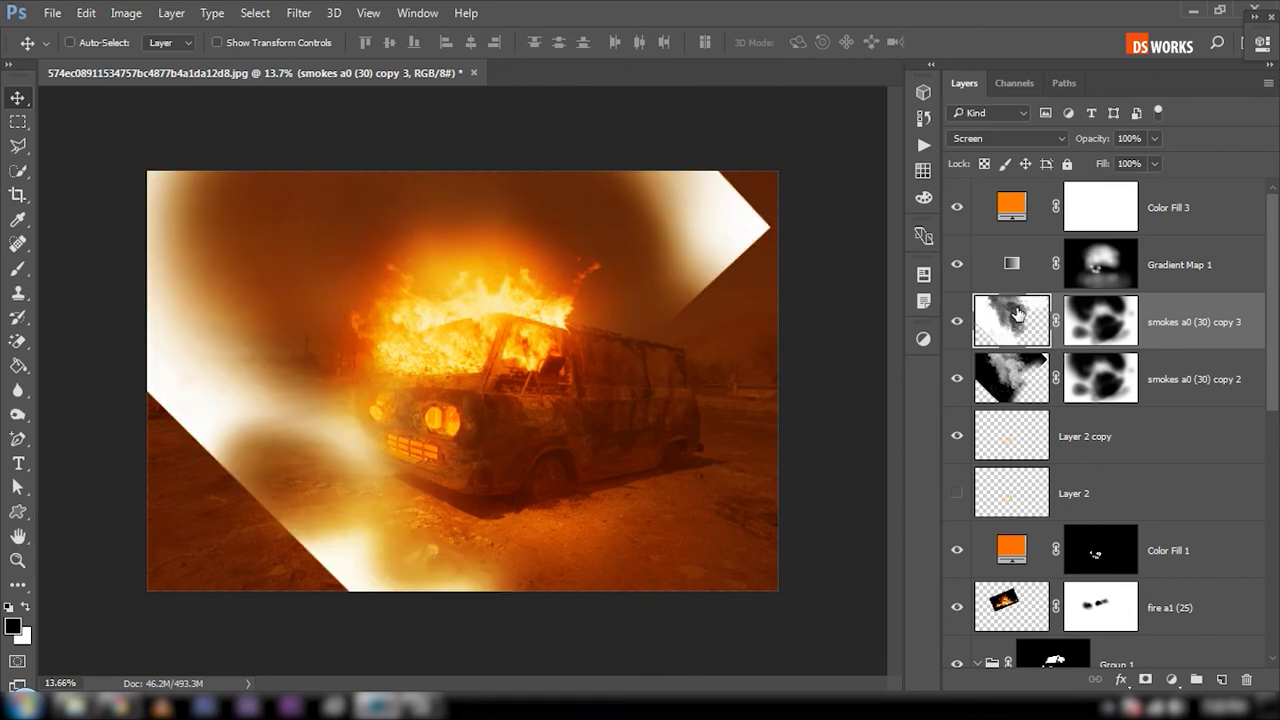
key("b")
left_click(1005, 138)
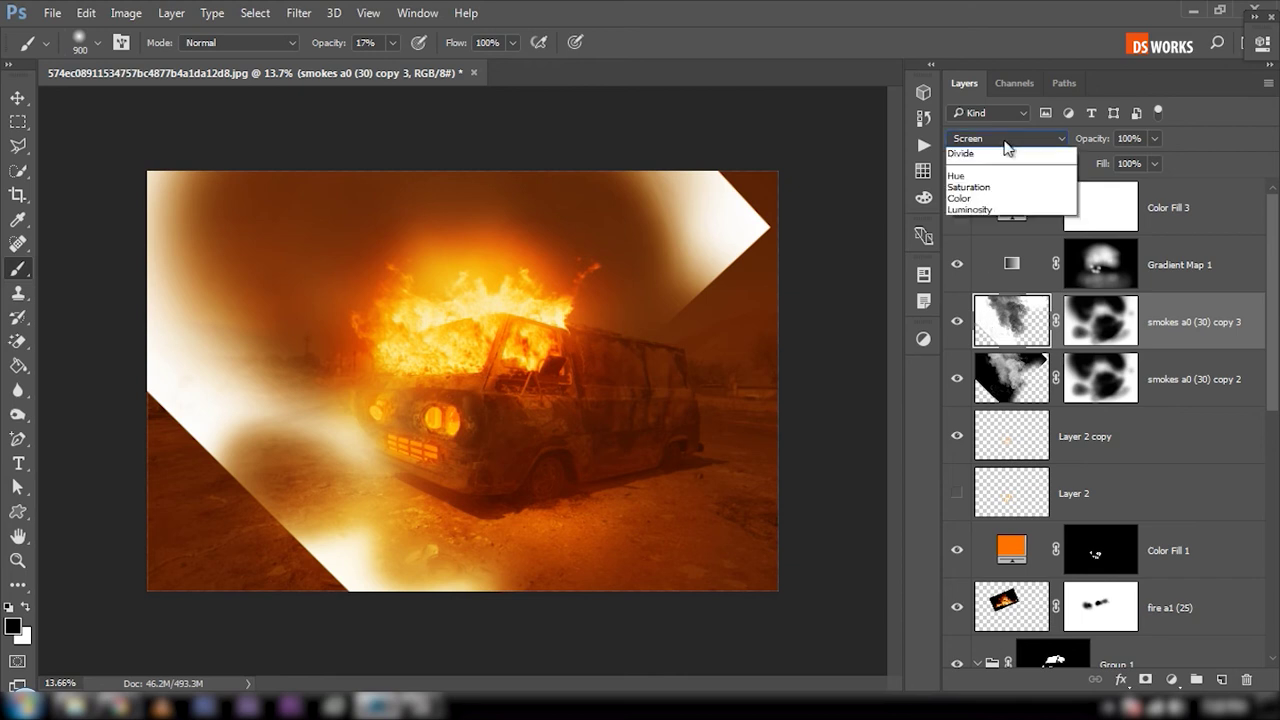
left_click(1004, 199)
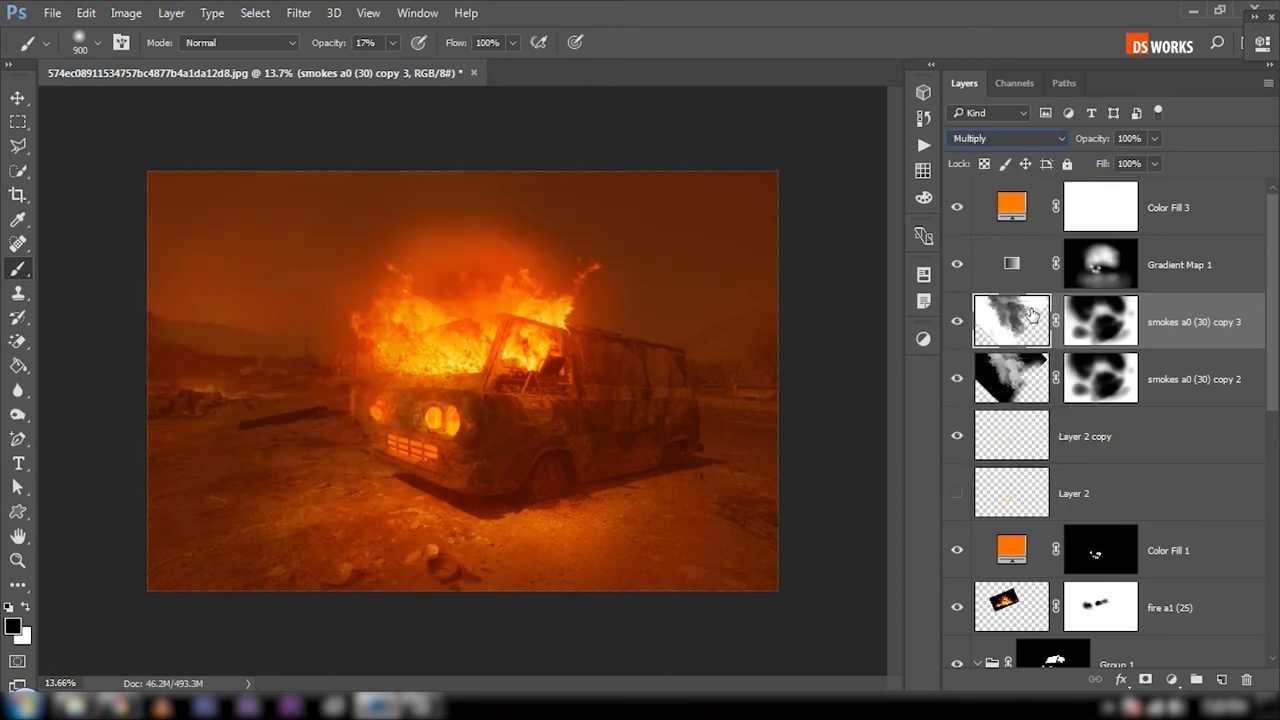
left_click(1100, 322)
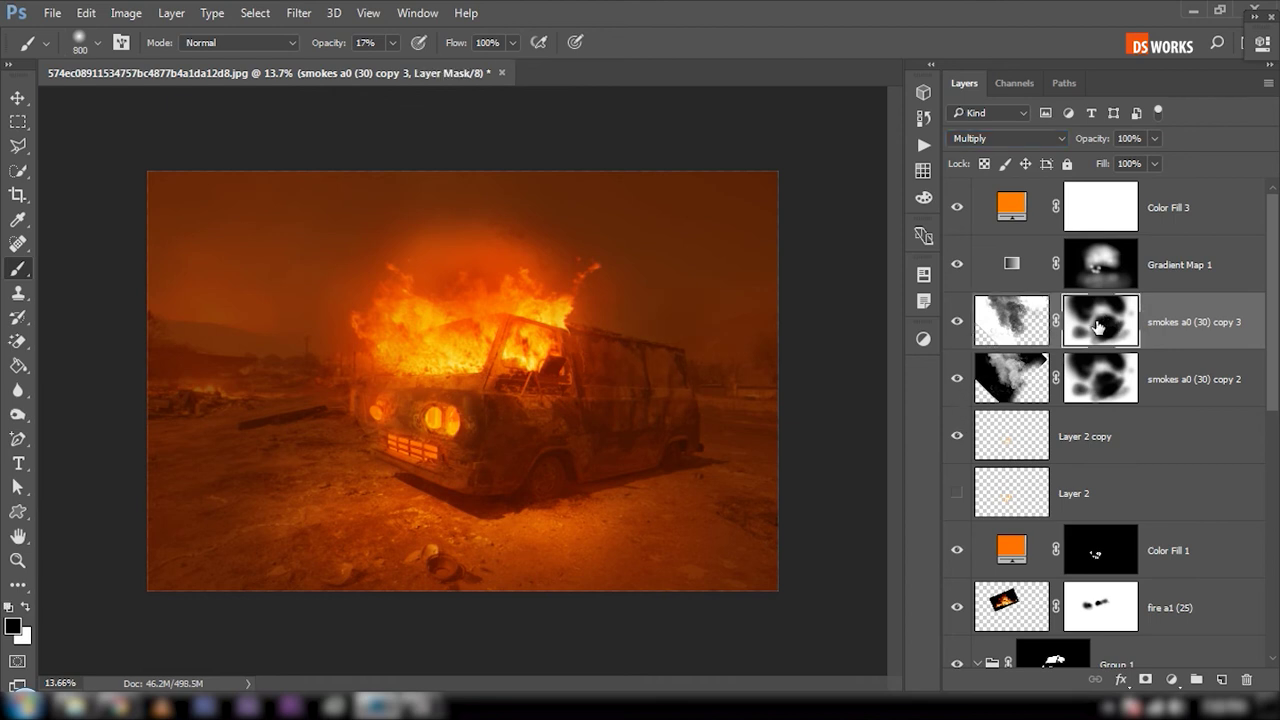
key("ctrl+BackSpace")
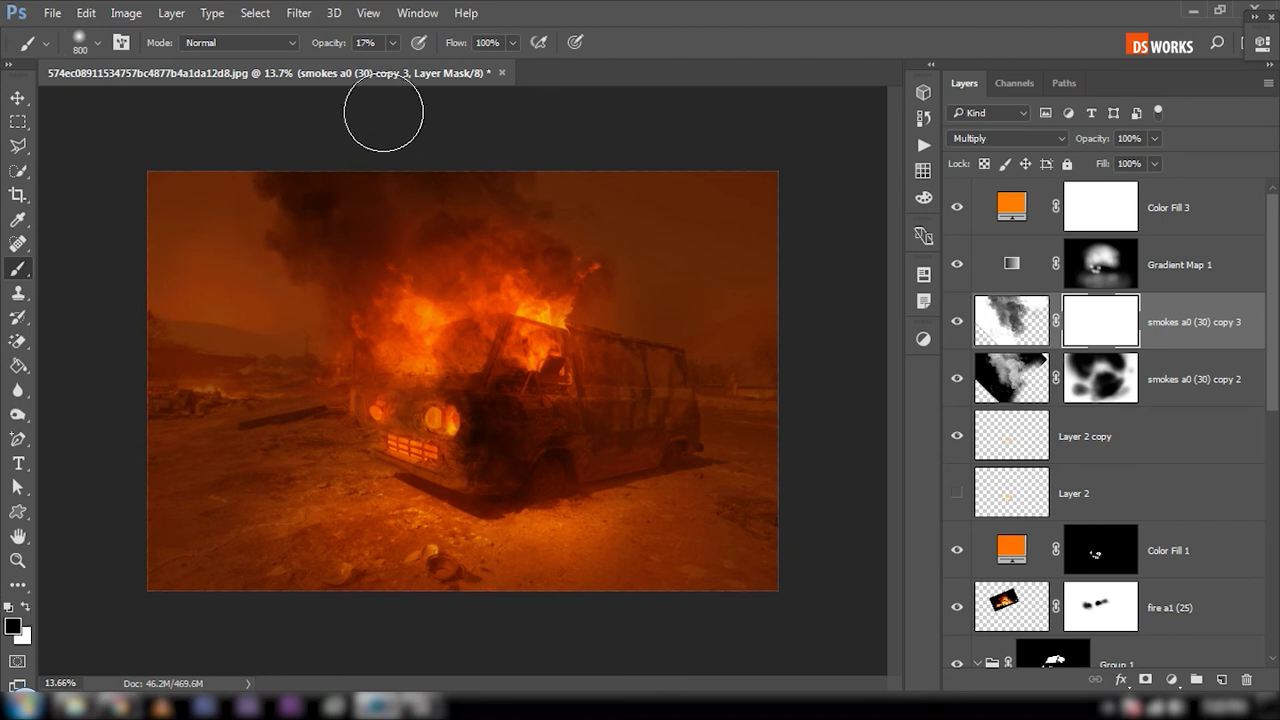
Step: Brush the smoke off the van's front, side and lower body, checking with the orange fill hidden
key("bracketright")
key("bracketright")
key("bracketright")
mouse_move(514, 551)
left_mouse_down()
mouse_move(517, 471)
mouse_move(471, 444)
mouse_move(491, 463)
mouse_move(506, 380)
mouse_move(489, 403)
mouse_move(476, 377)
mouse_move(377, 443)
mouse_move(491, 443)
mouse_move(397, 448)
left_mouse_up()
key("bracketright")
key("bracketright")
key("bracketright")
key("bracketleft")
key("bracketleft")
key("bracketleft")
left_click(957, 207)
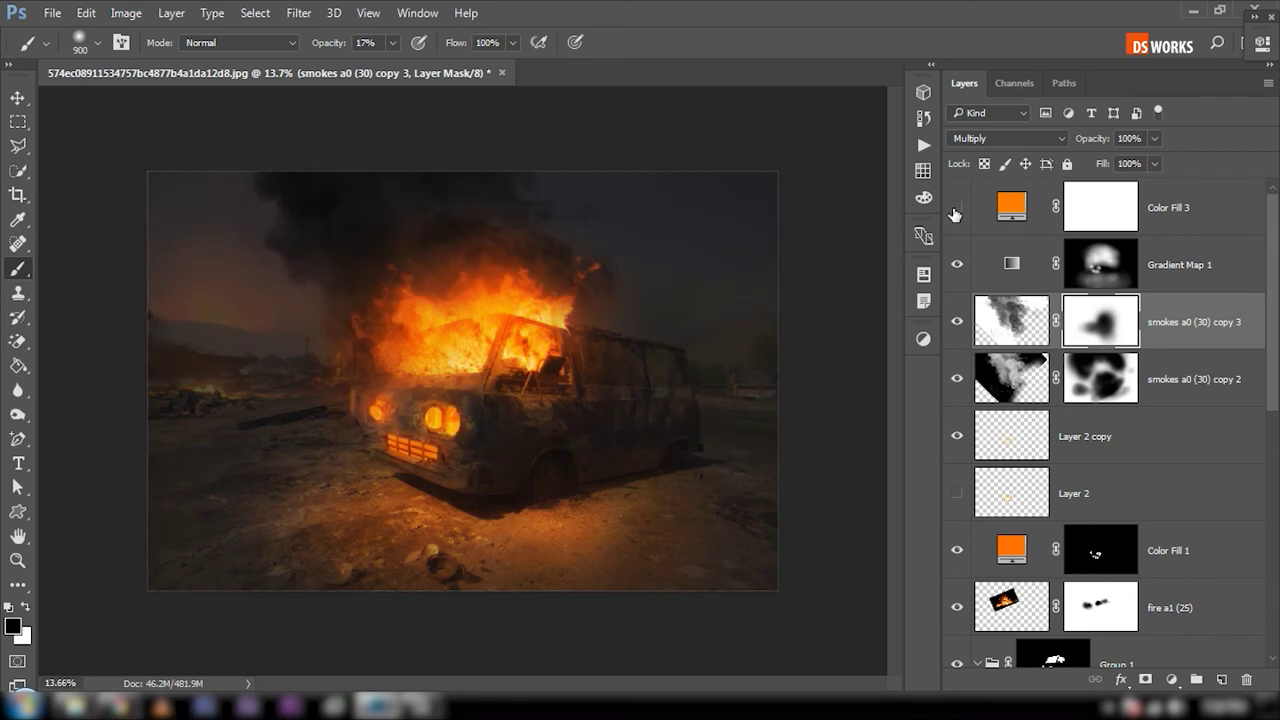
mouse_move(673, 399)
left_mouse_down()
mouse_move(314, 443)
mouse_move(600, 457)
mouse_move(456, 457)
left_mouse_up()
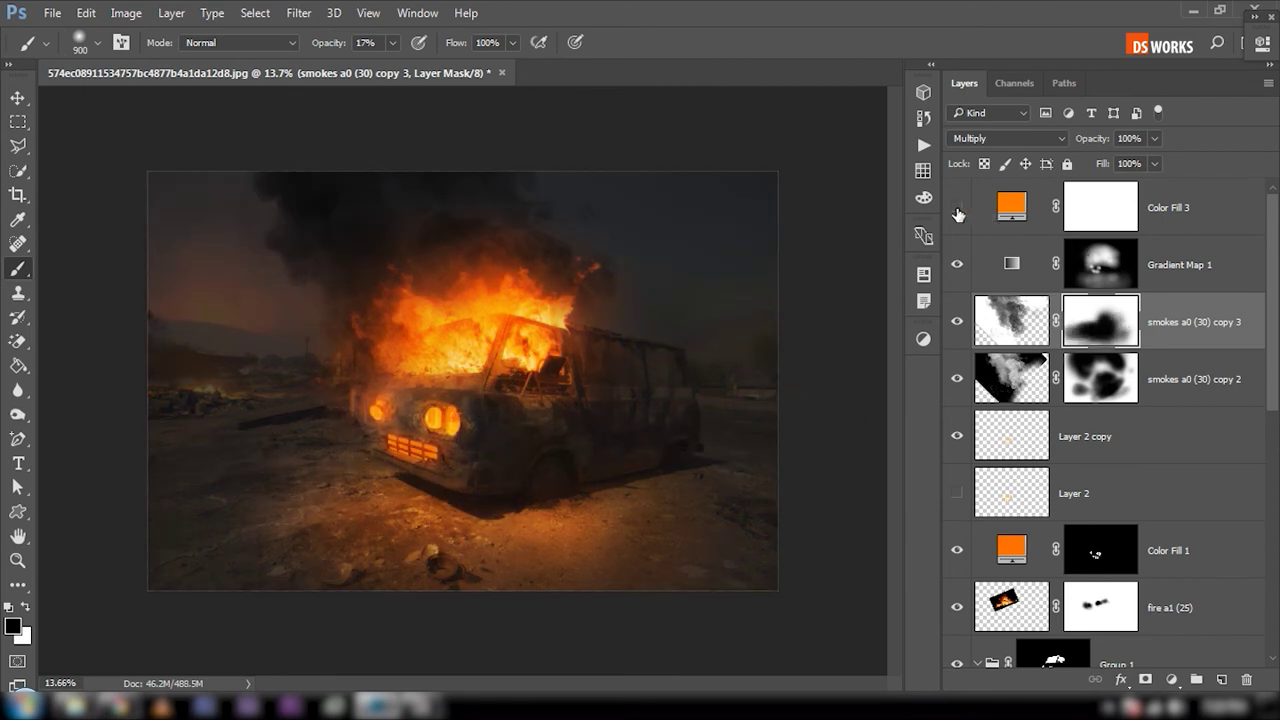
left_click(957, 208)
left_click(950, 210)
left_click(950, 210)
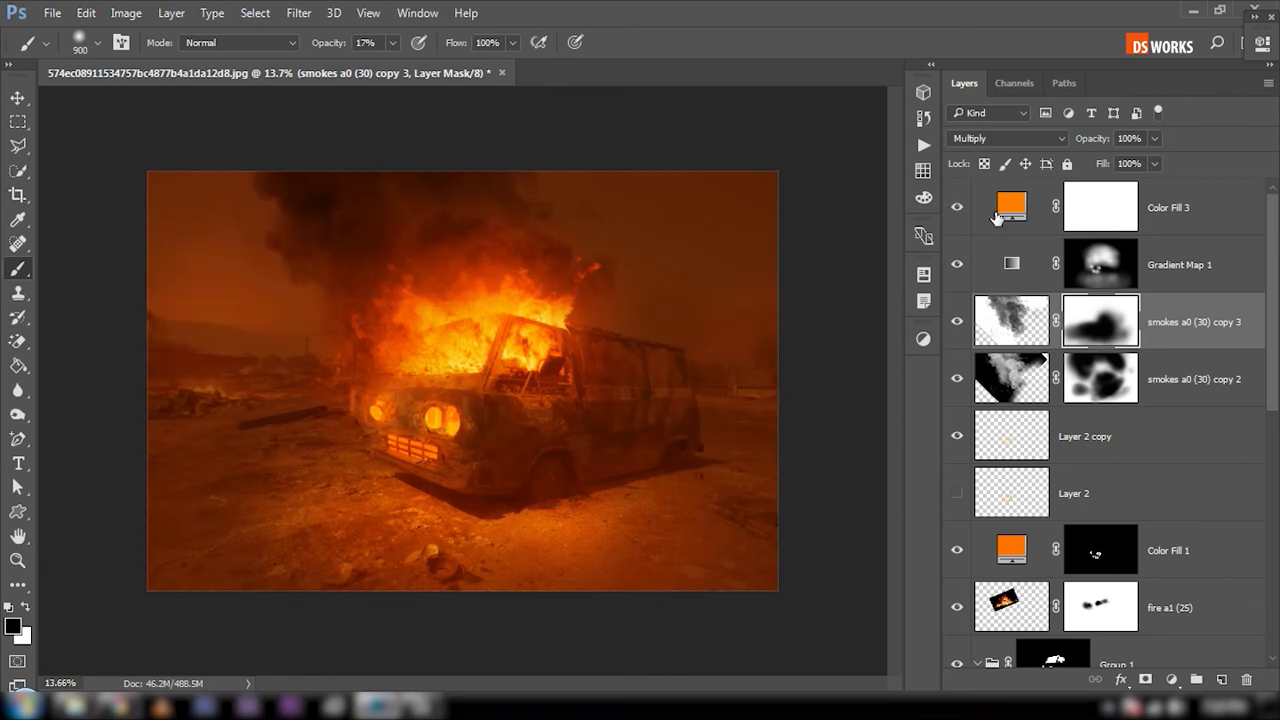
Step: Invert the Color Fill 3 mask and set up a white brush at 8% opacity
left_click(1127, 213)
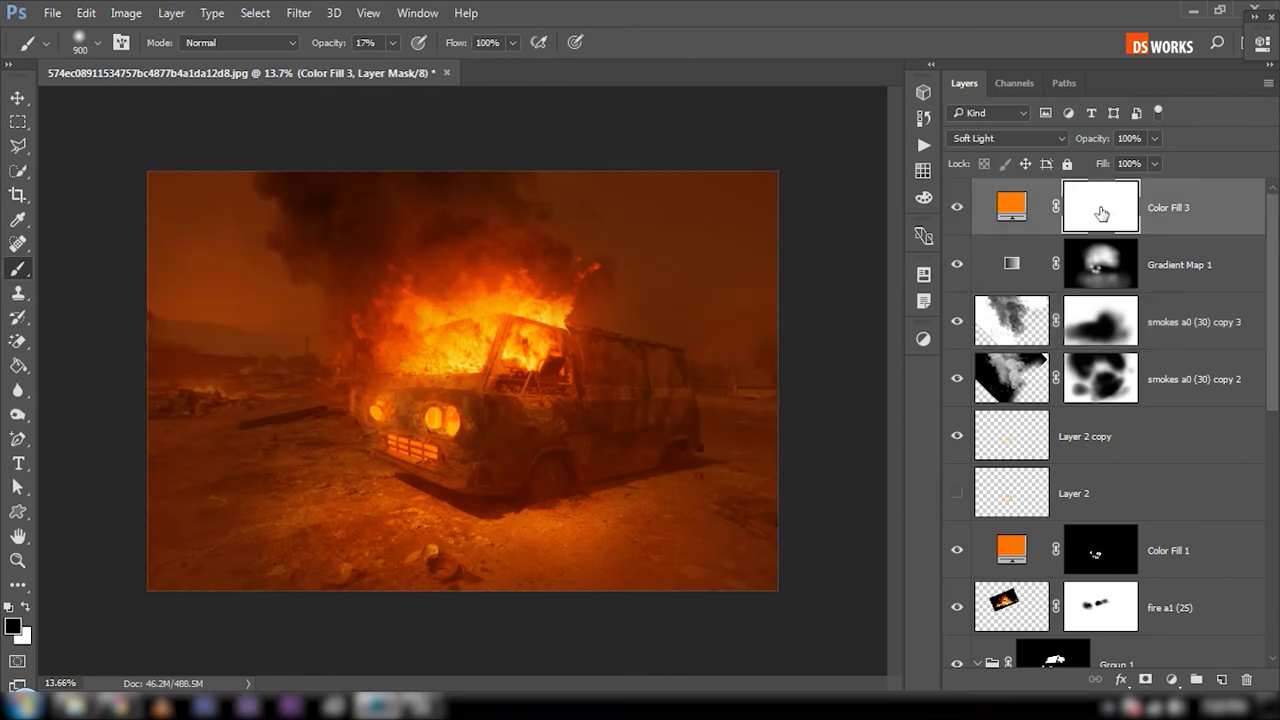
key("ctrl+i")
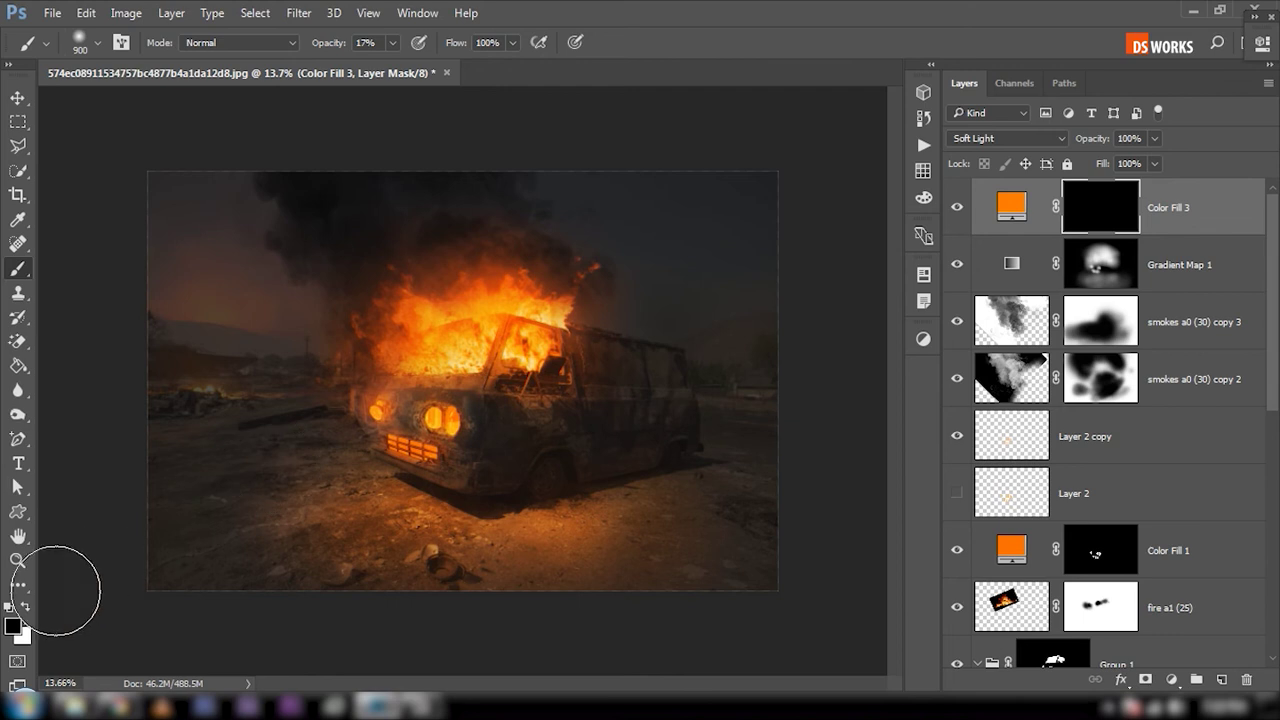
left_click(26, 607)
key("bracketright")
key("bracketleft")
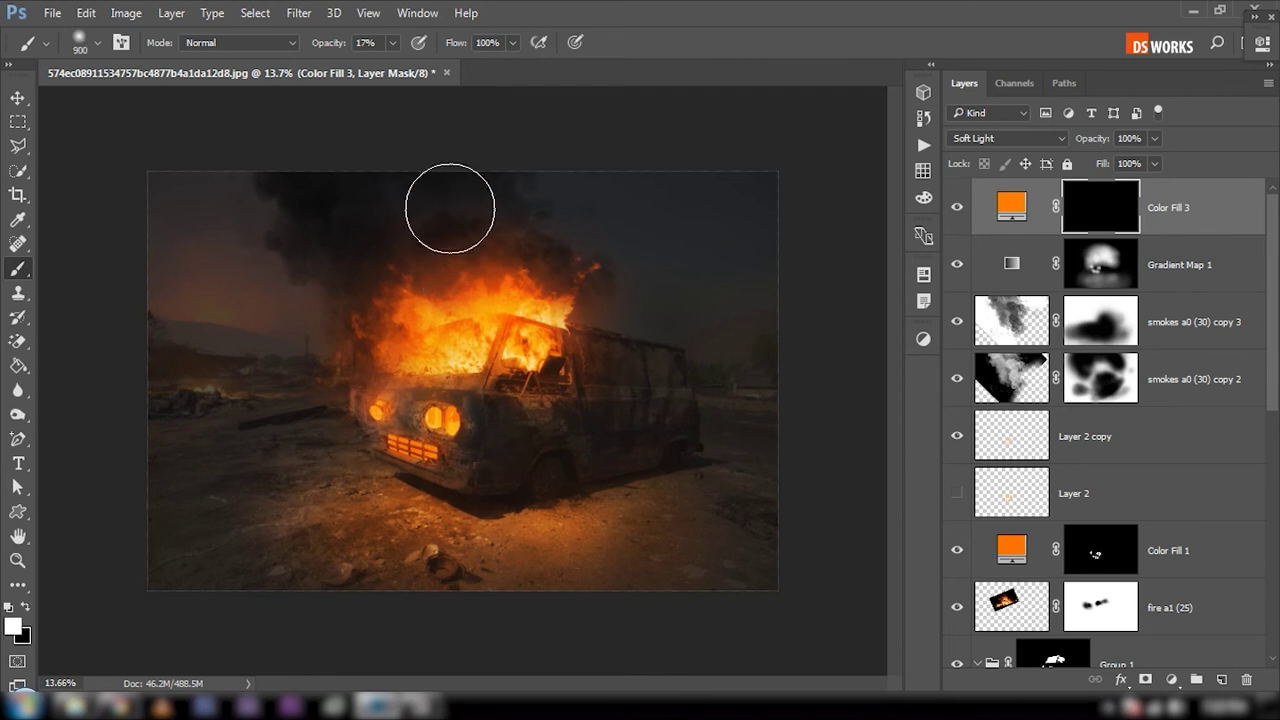
left_click(392, 42)
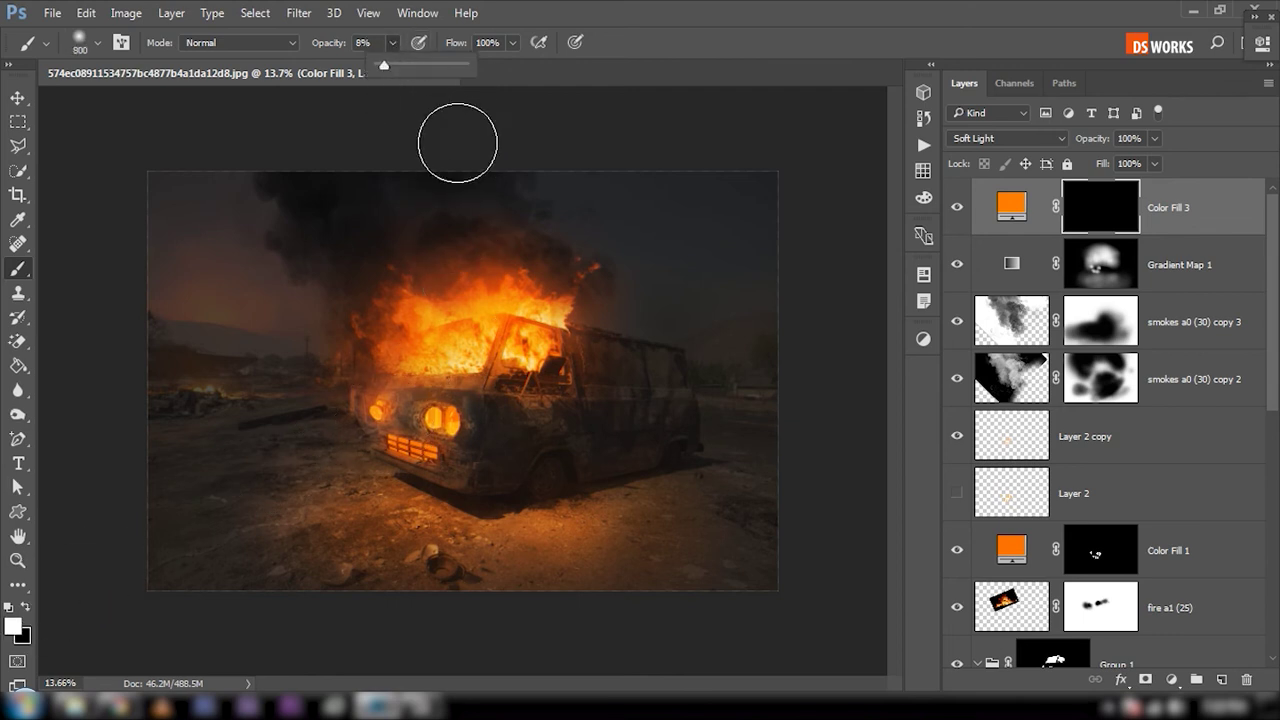
Step: Paint the orange glow back over the fire and the surrounding area
left_click_drag(494, 229, 415, 281)
key("bracketright")
key("bracketright")
key("bracketleft")
key("bracketleft")
key("bracketleft")
key("bracketleft")
mouse_move(424, 191)
left_mouse_down()
mouse_move(514, 277)
mouse_move(566, 289)
mouse_move(507, 365)
left_mouse_up()
key("bracketright")
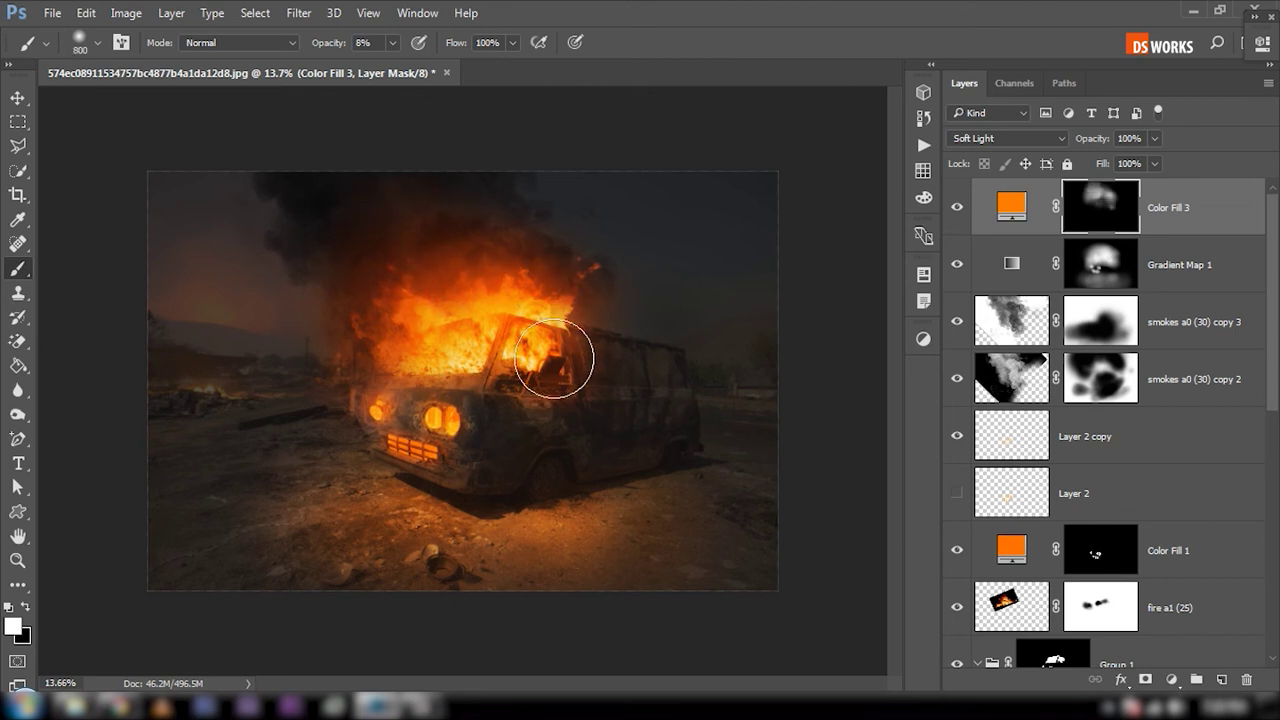
key("v")
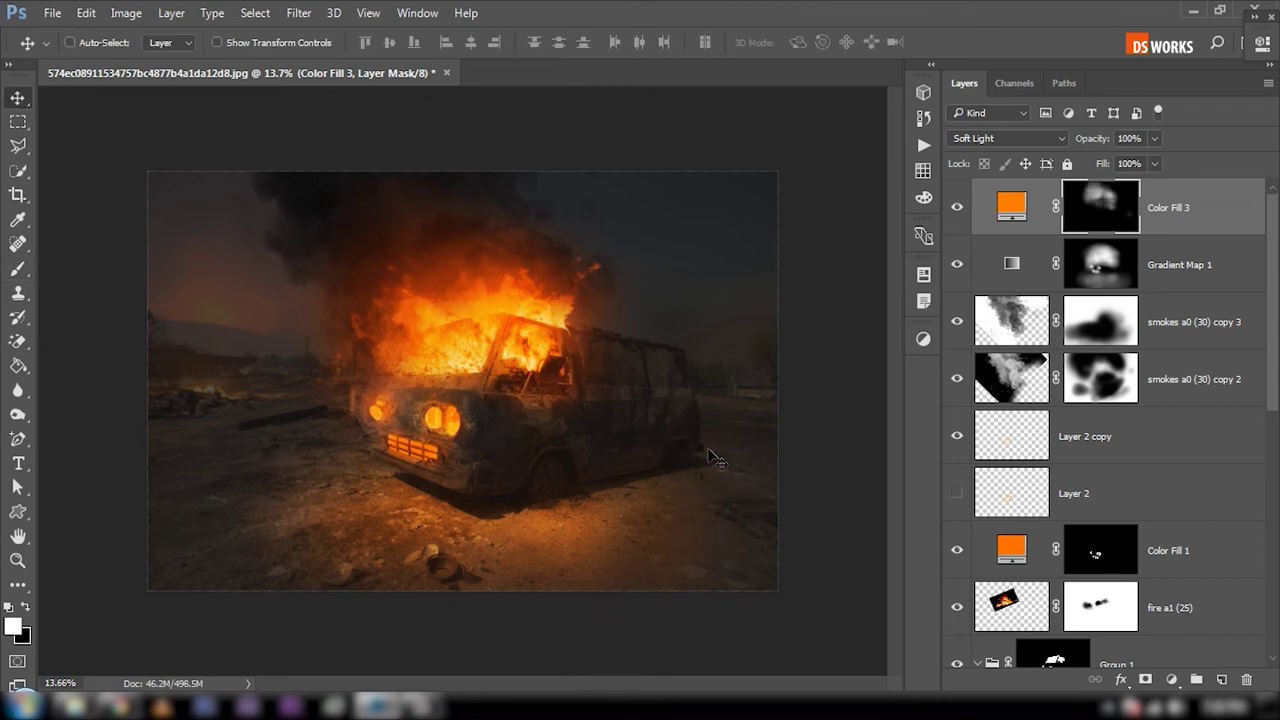
scroll(440, 458, "up", 2)
scroll(440, 458, "down", 2)
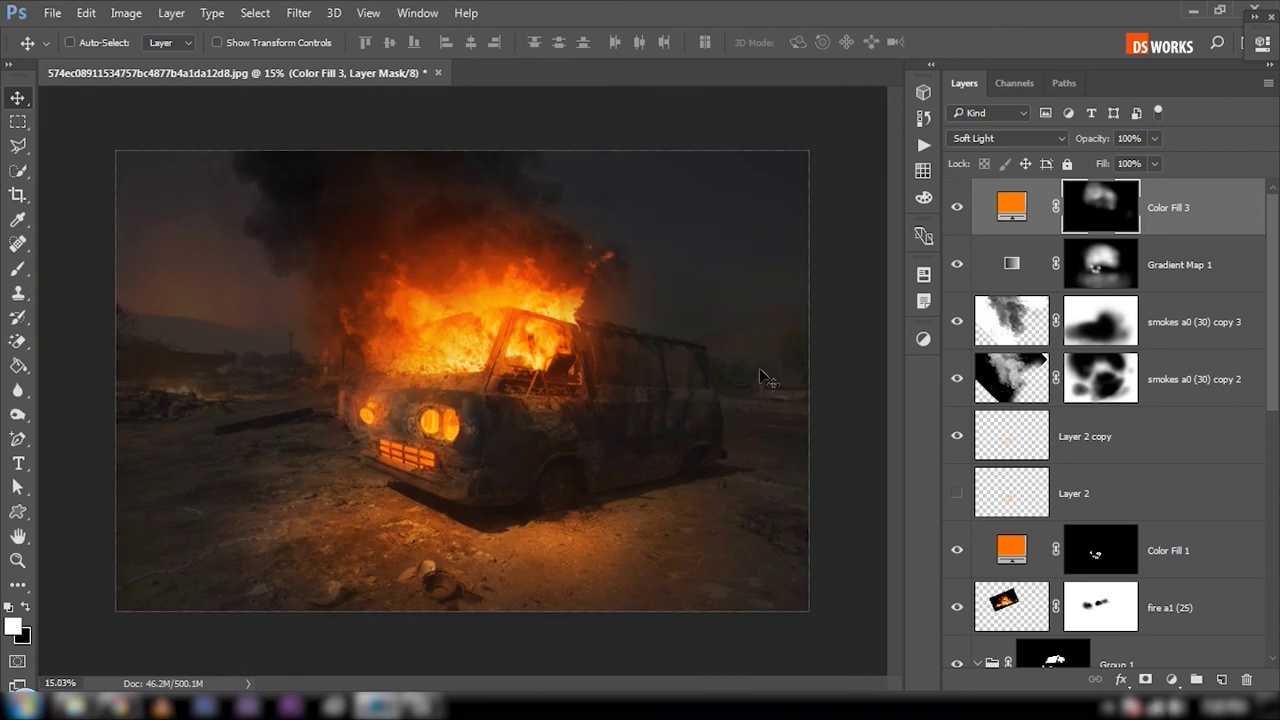
Step: Add a Levels layer with black point 17, gamma 1.03 and a lowered white point
left_click(1171, 680)
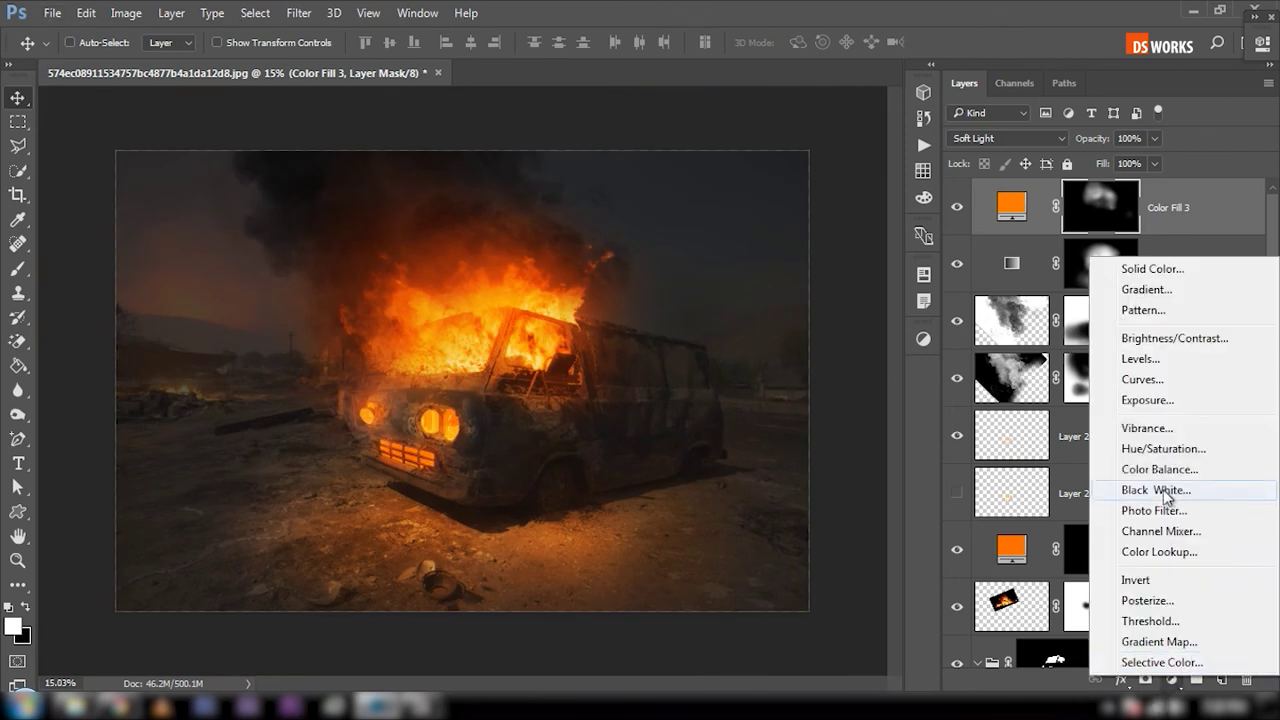
left_click(1134, 358)
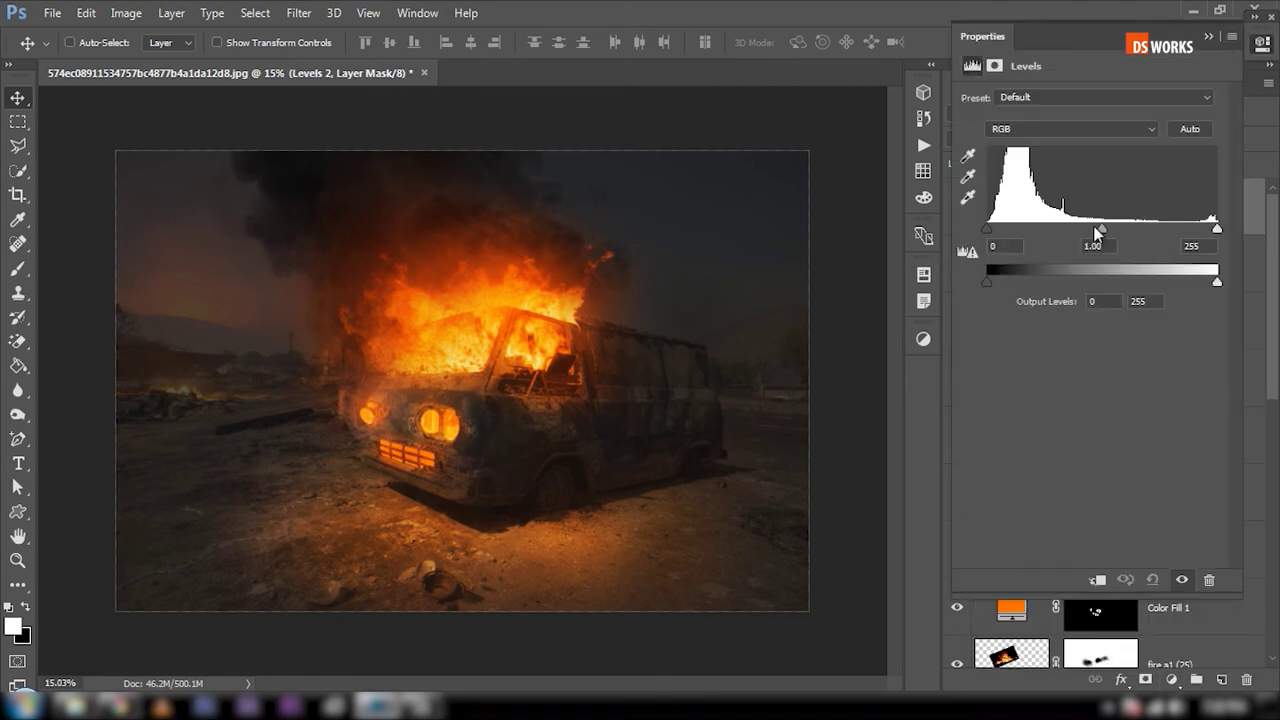
left_click_drag(1109, 229, 1118, 230)
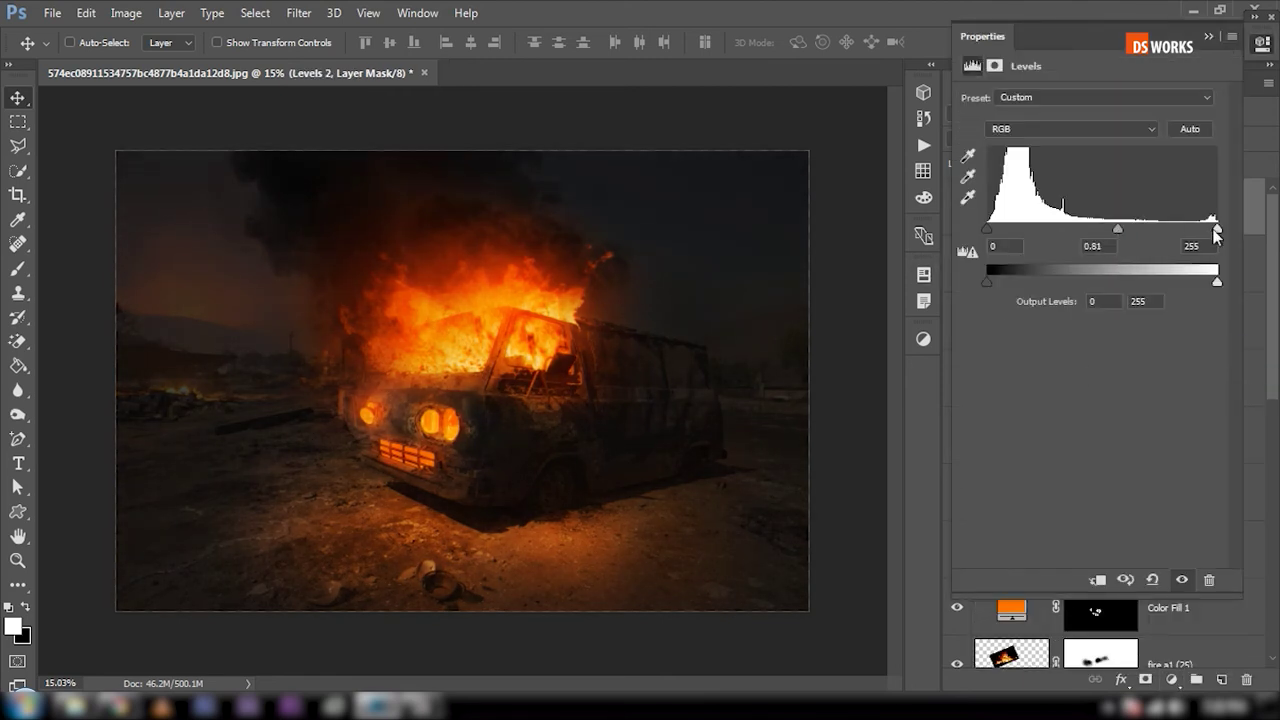
left_click_drag(1203, 230, 1183, 230)
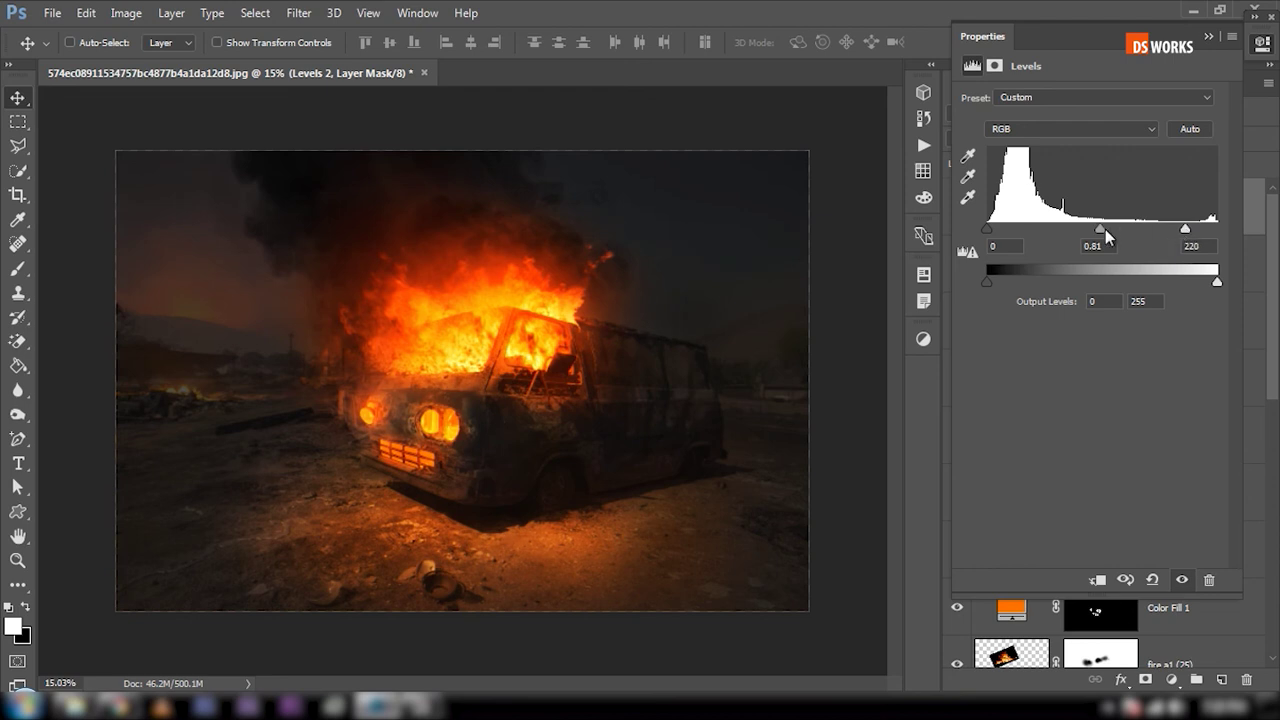
left_click_drag(1105, 229, 1113, 229)
left_click_drag(987, 229, 1002, 230)
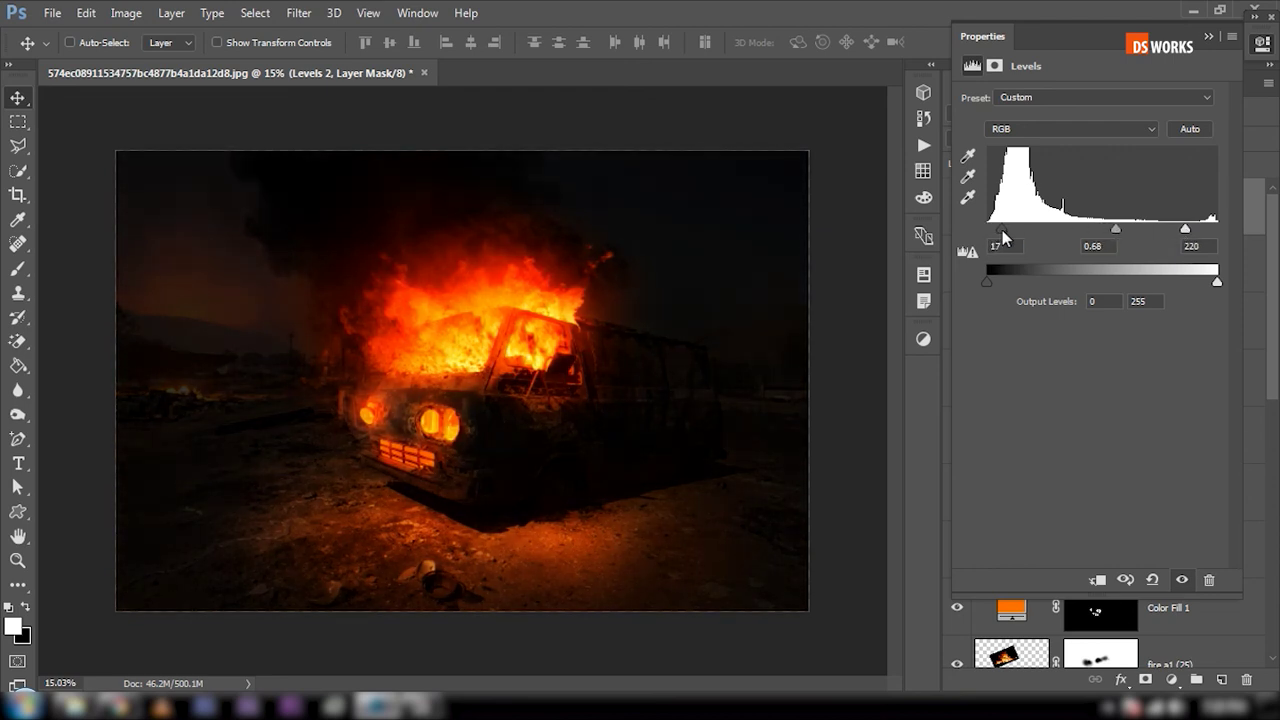
left_click_drag(1112, 229, 1092, 229)
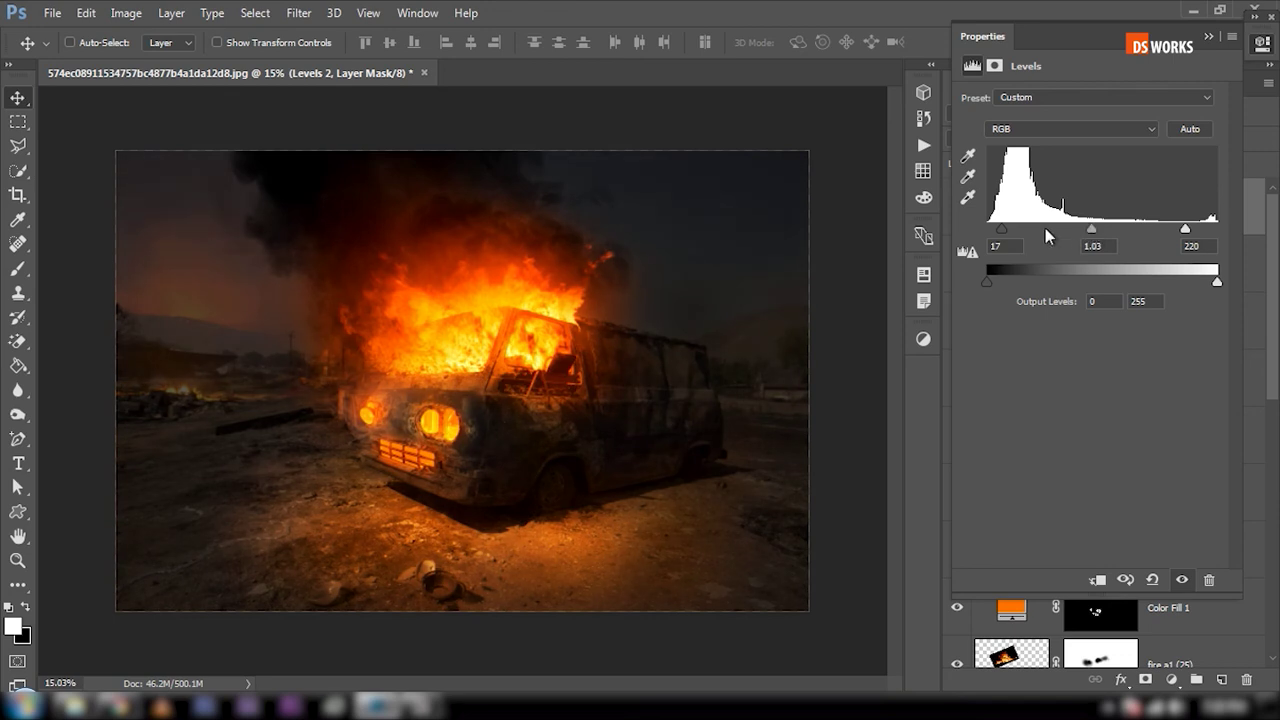
Step: Compare Levels 2 on and off, invert its mask, and paint it back over the flames and van front
left_click(1208, 36)
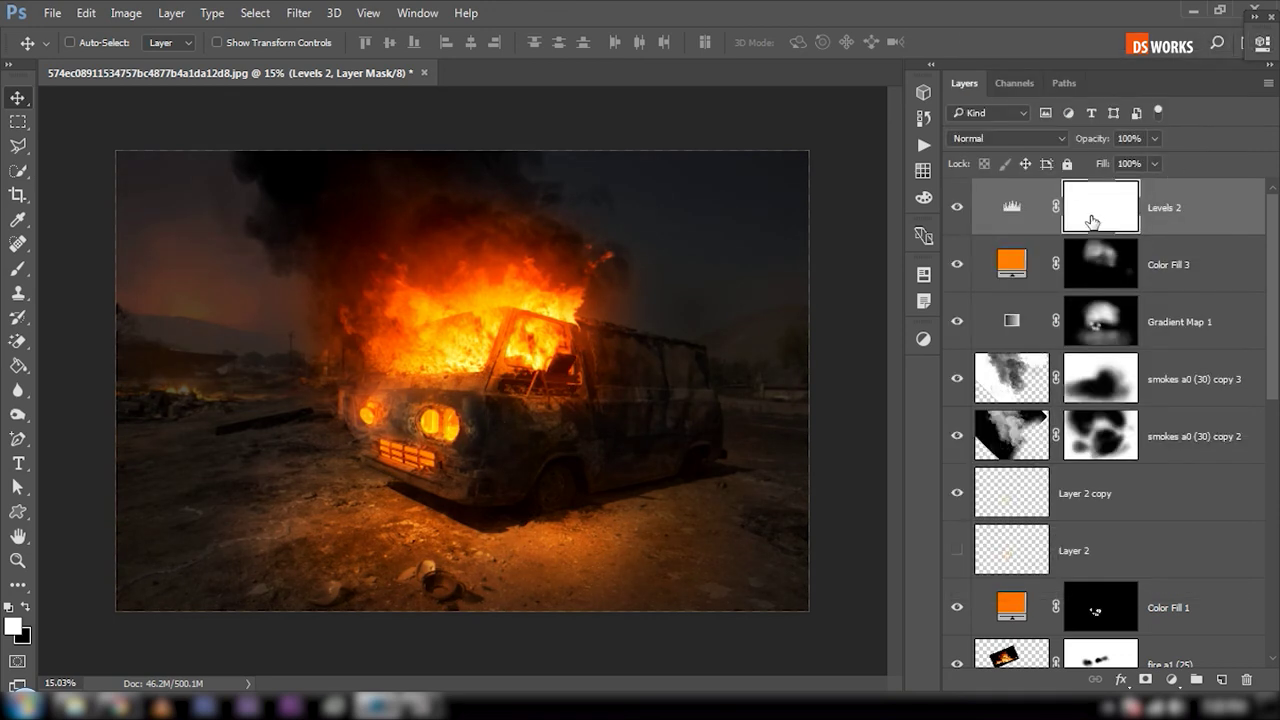
left_click(955, 208)
left_click(955, 208)
left_click(955, 208)
left_click(955, 208)
left_click(955, 208)
left_click(955, 208)
key("ctrl+i")
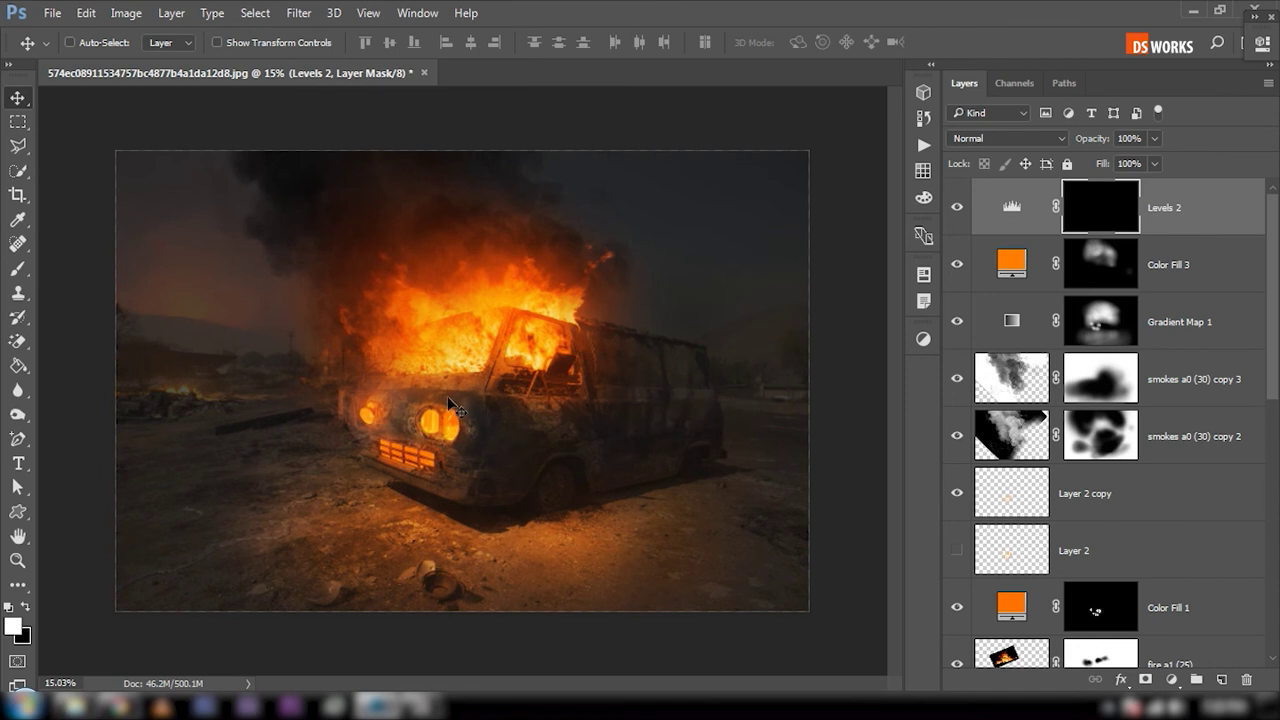
key("b")
mouse_move(457, 271)
left_mouse_down()
mouse_move(396, 298)
mouse_move(510, 314)
mouse_move(470, 335)
left_mouse_up()
key("bracketleft")
key("bracketleft")
key("bracketleft")
key("bracketleft")
key("bracketleft")
left_click_drag(515, 207, 437, 229)
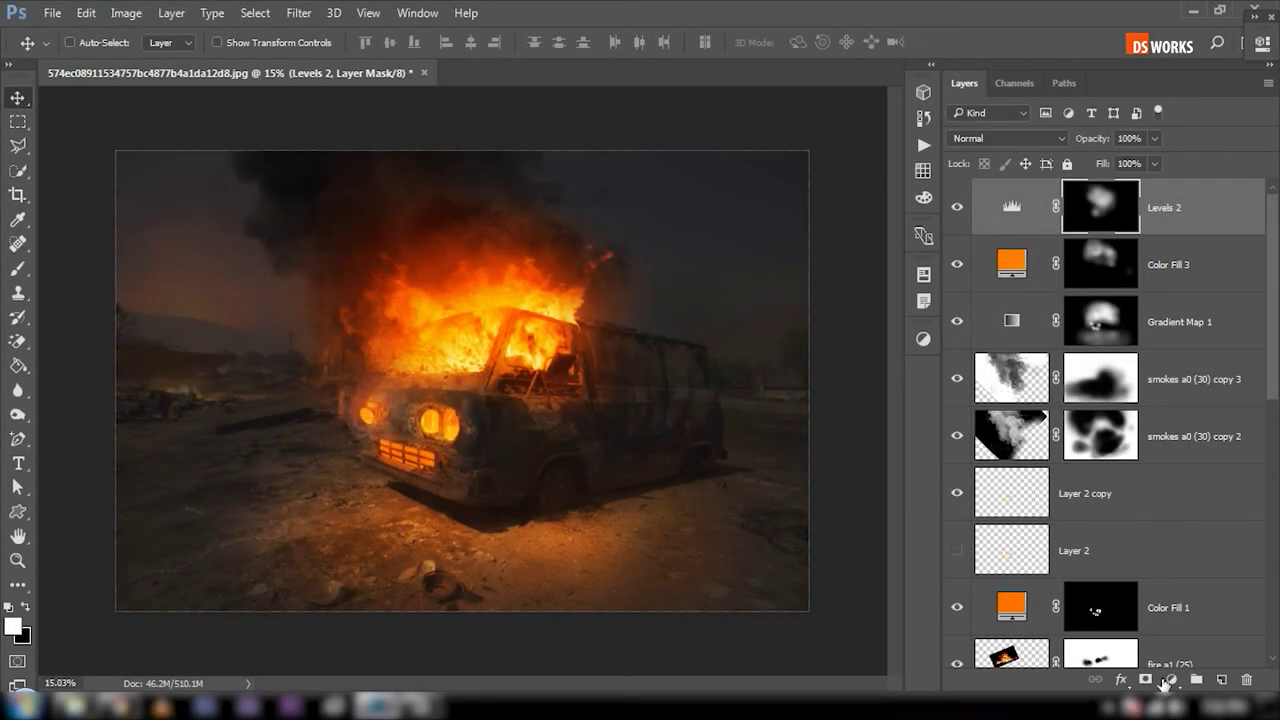
Step: Add a Levels layer with output white 198 and Blue channel output black near 18
left_click(1165, 682)
left_click(1163, 365)
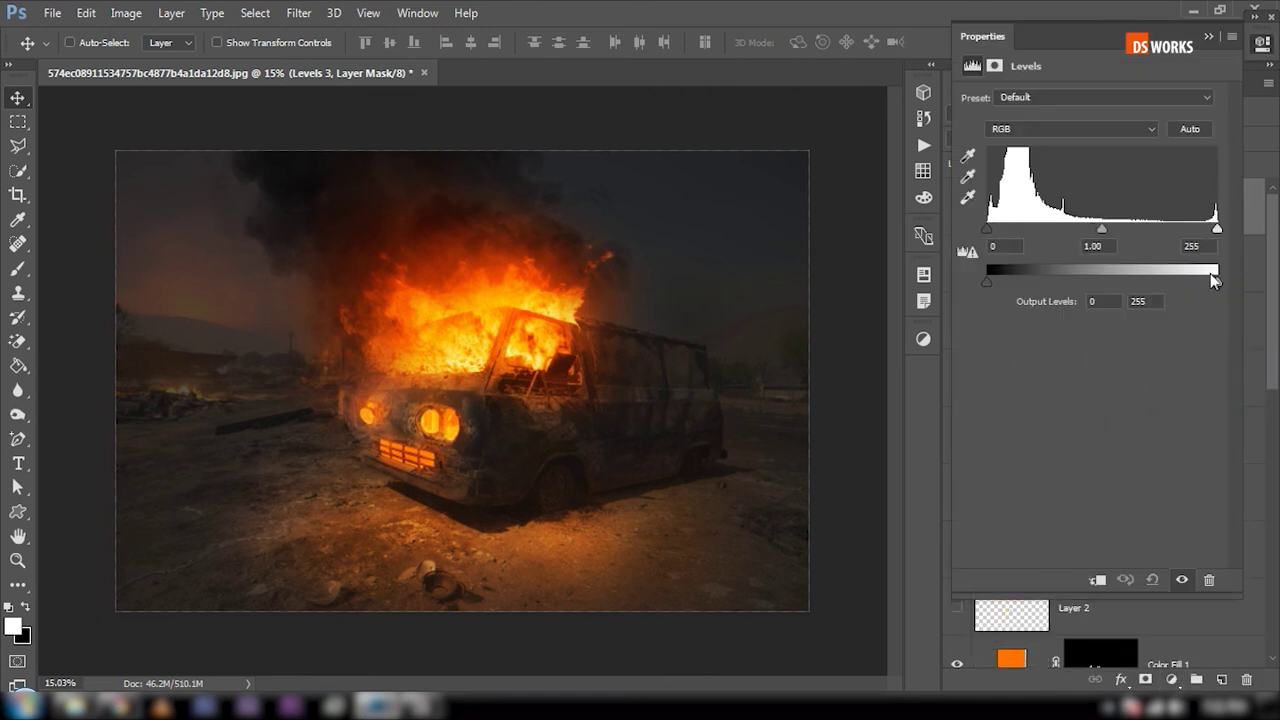
left_click_drag(1217, 288, 1172, 286)
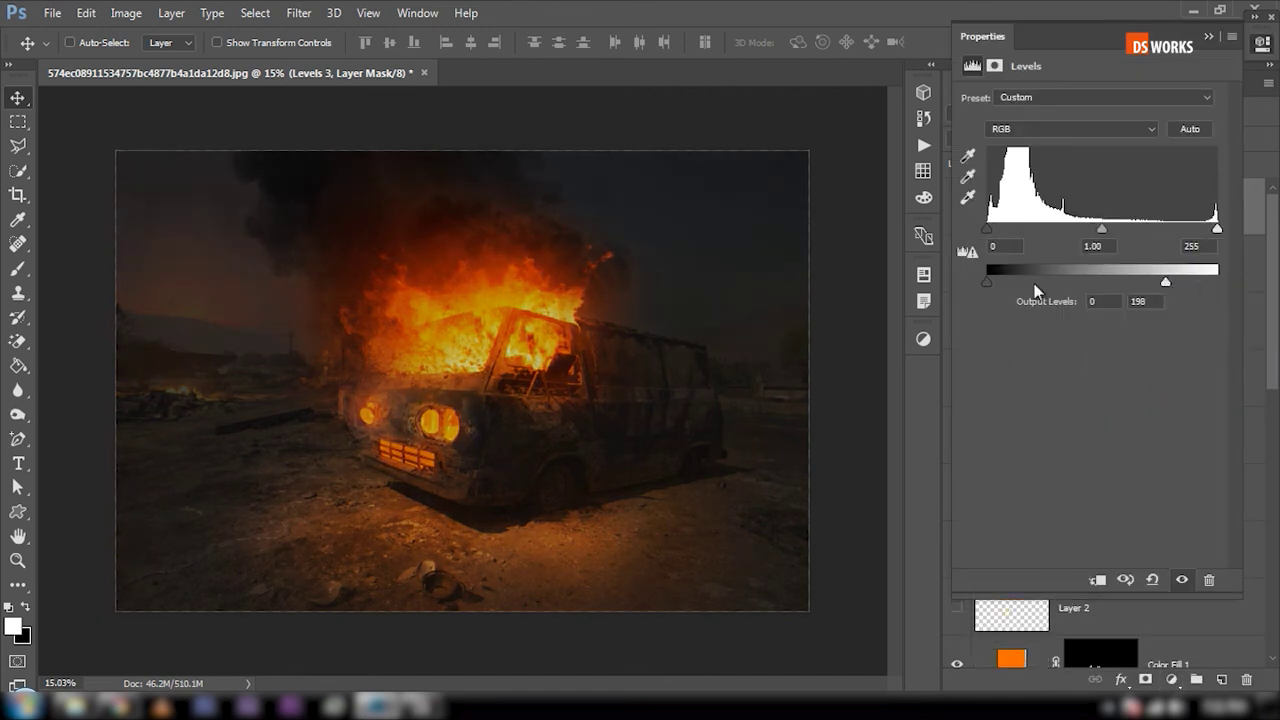
left_click(1033, 129)
left_click(1012, 180)
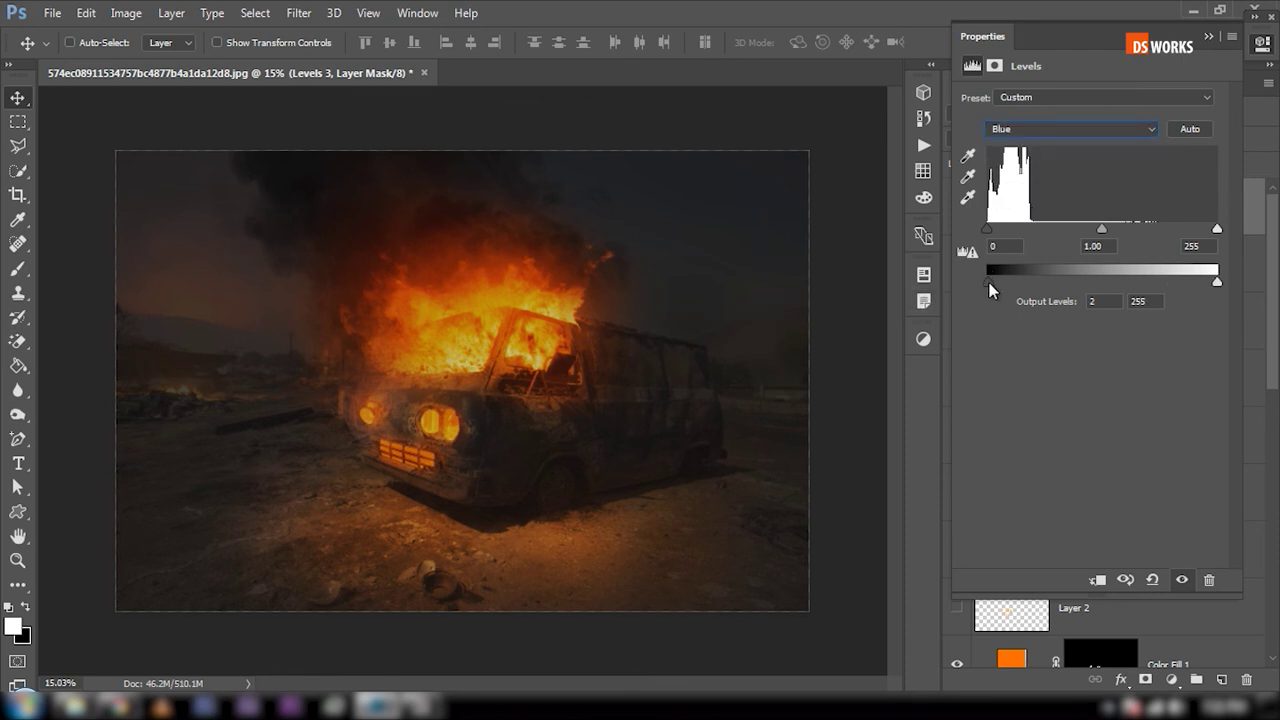
left_click_drag(1024, 282, 1009, 281)
left_click_drag(1010, 282, 997, 282)
Step: Mask the Levels 3 darkening off the van front and ground at 25% opacity, then compare it on and off
left_click(1207, 37)
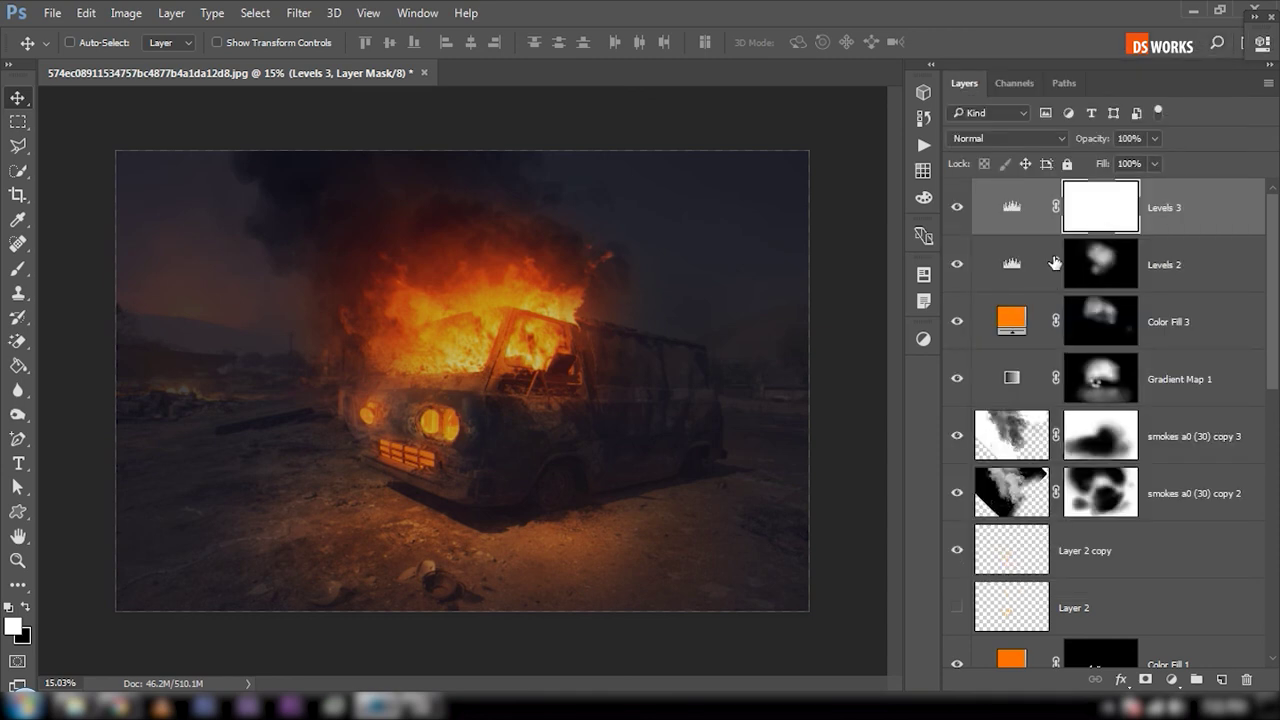
key("b")
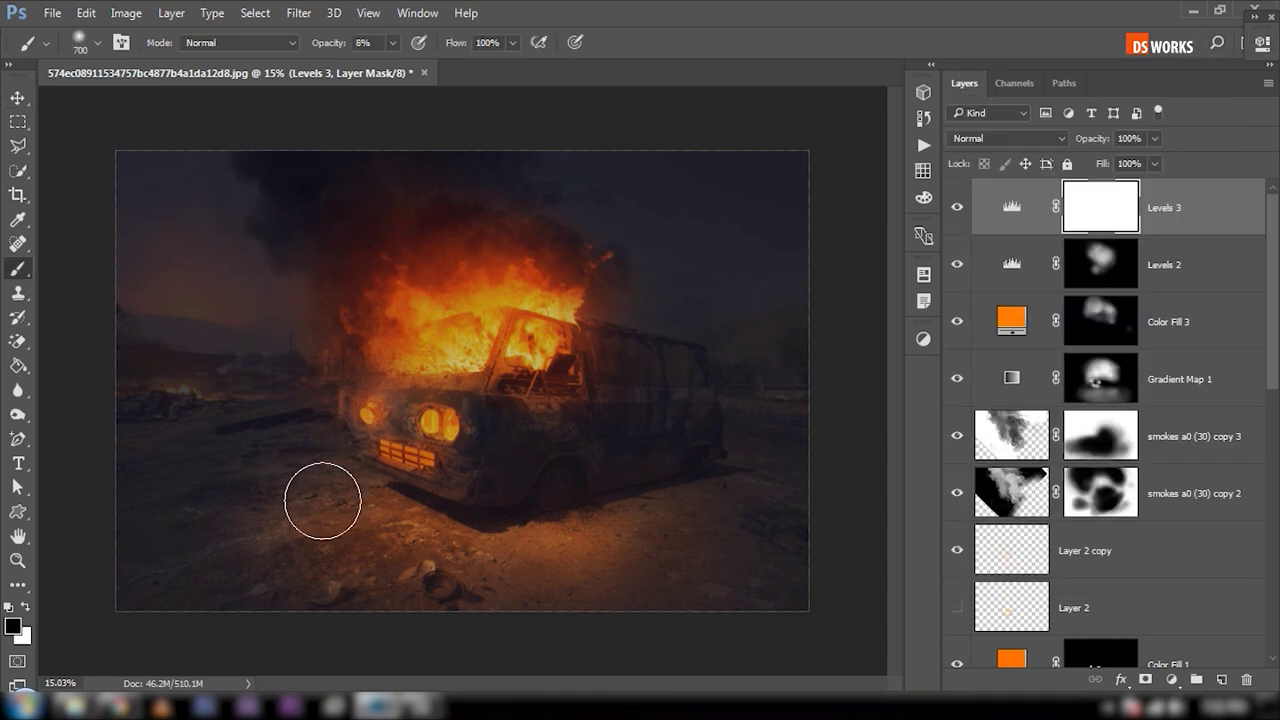
key("bracketright")
key("bracketright")
key("bracketright")
left_click(392, 43)
left_click_drag(398, 63, 408, 63)
mouse_move(414, 186)
left_mouse_down()
mouse_move(455, 380)
mouse_move(540, 480)
mouse_move(449, 553)
mouse_move(414, 614)
mouse_move(563, 543)
mouse_move(500, 286)
mouse_move(414, 258)
mouse_move(500, 500)
mouse_move(634, 449)
mouse_move(558, 568)
mouse_move(494, 371)
mouse_move(543, 529)
mouse_move(562, 377)
mouse_move(586, 471)
mouse_move(314, 429)
mouse_move(415, 525)
mouse_move(634, 423)
mouse_move(594, 571)
mouse_move(604, 600)
left_mouse_up()
key("bracketright")
key("bracketright")
key("bracketright")
key("bracketright")
key("bracketright")
key("bracketleft")
key("bracketleft")
key("bracketleft")
key("bracketright")
key("bracketright")
left_click(957, 208)
left_click(957, 208)
left_click(957, 208)
left_click(957, 208)
left_click(957, 208)
left_click(957, 208)
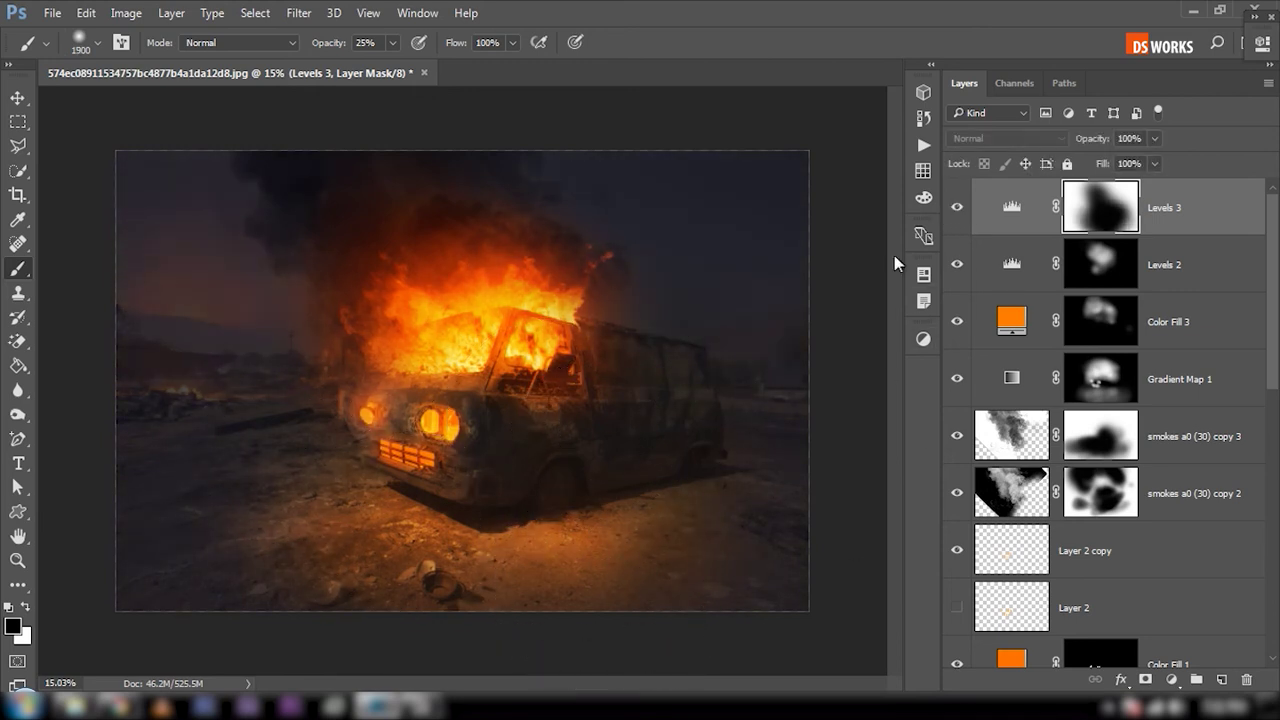
Step: Stamp all visible layers into a merged Layer 3 and duplicate it
key("v")
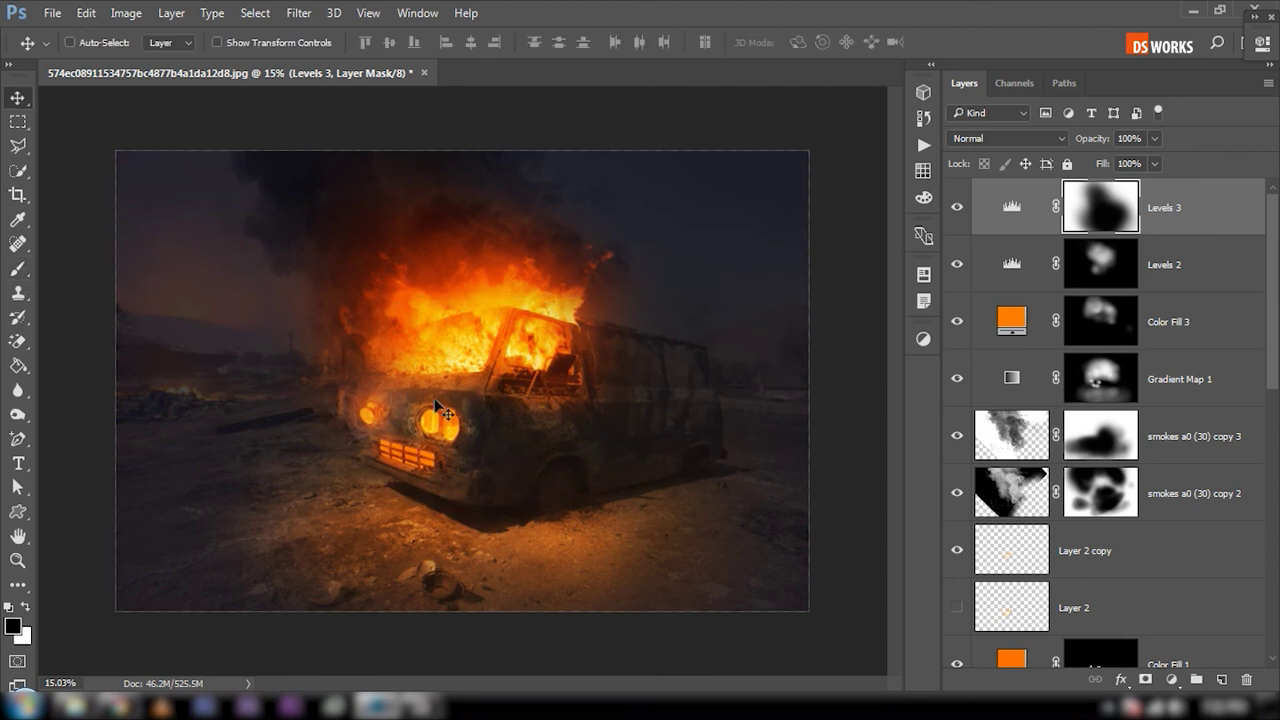
scroll(438, 401, "down", 1)
scroll(438, 401, "up", 2)
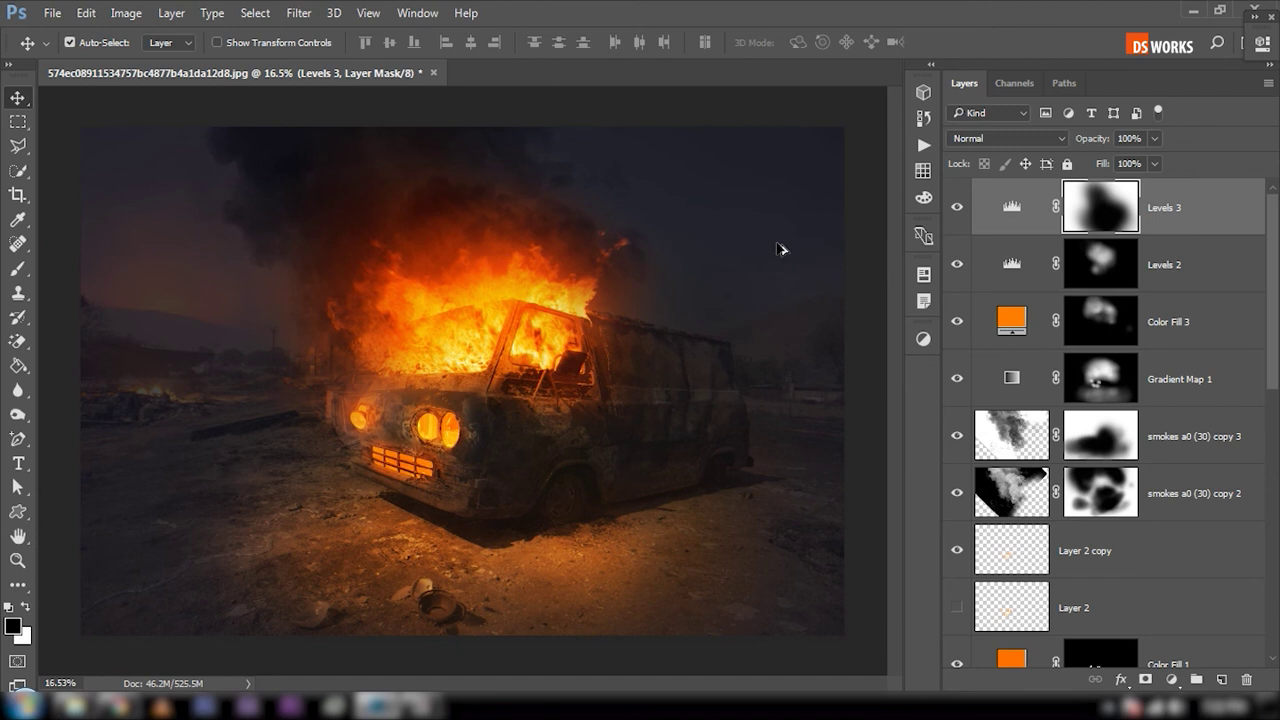
key("ctrl+shift+alt+e")
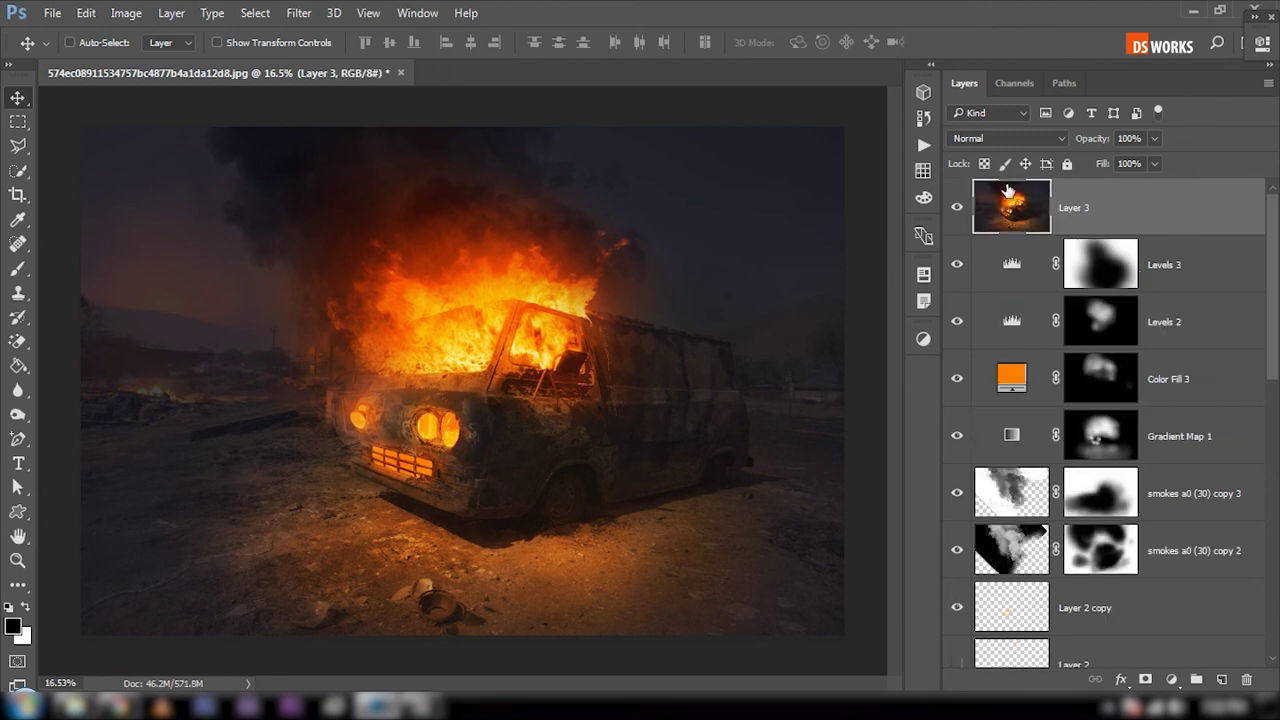
left_click(958, 207)
left_click(958, 207)
key("ctrl+j")
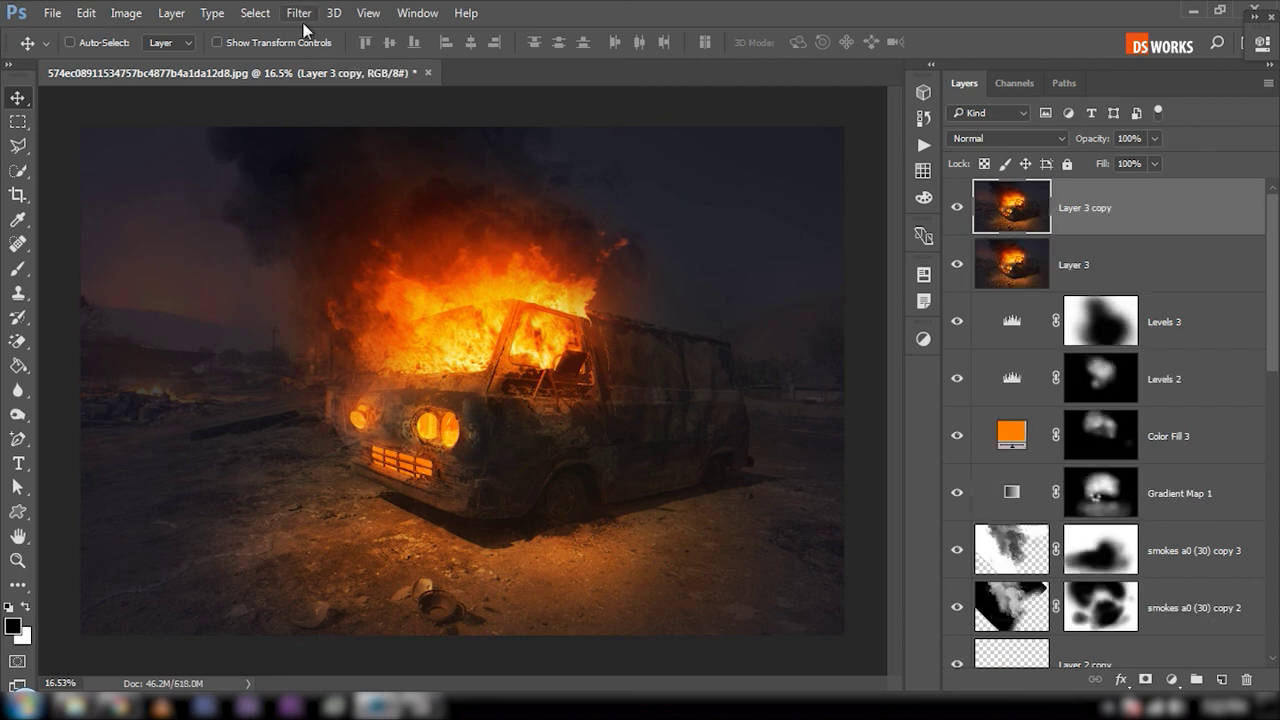
Step: In Camera Raw on the copy, cool the temperature toward blue and lower exposure to -0.75
scroll(294, 17, "up", 1)
left_click(298, 13)
left_click(334, 122)
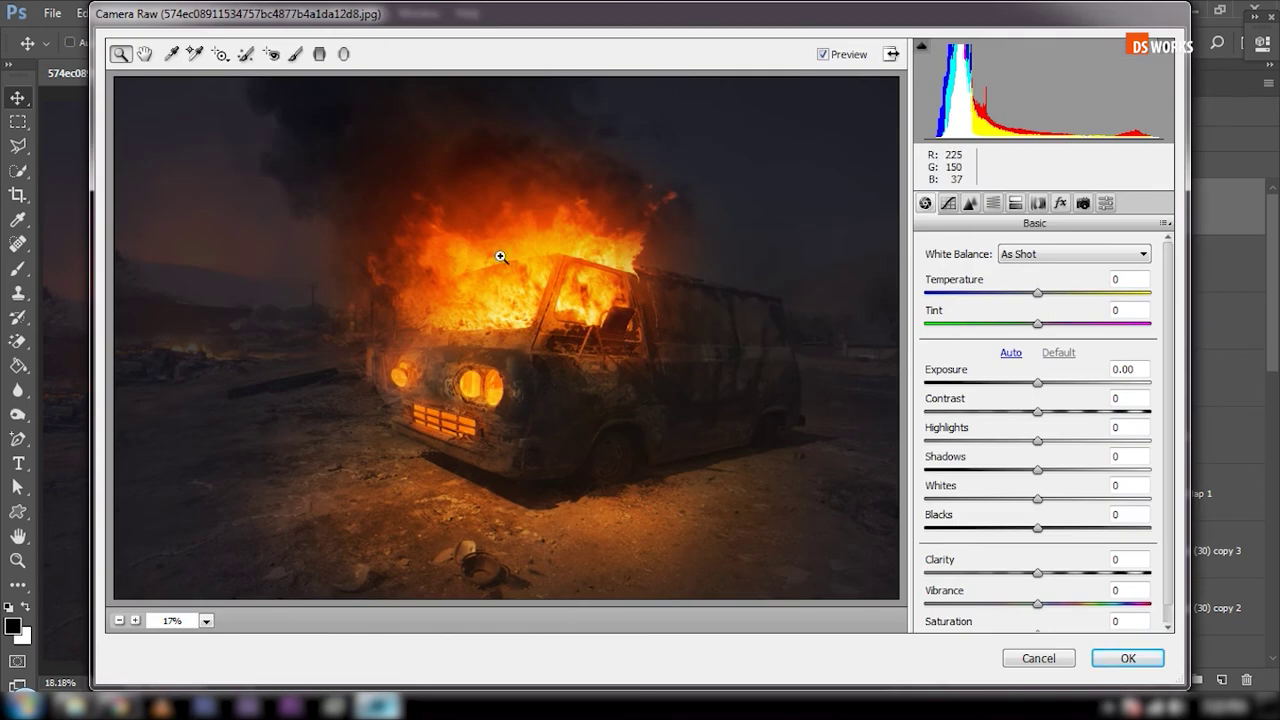
mouse_move(1038, 293)
left_mouse_down()
mouse_move(1065, 293)
mouse_move(996, 326)
mouse_move(1087, 324)
mouse_move(1008, 293)
left_mouse_up()
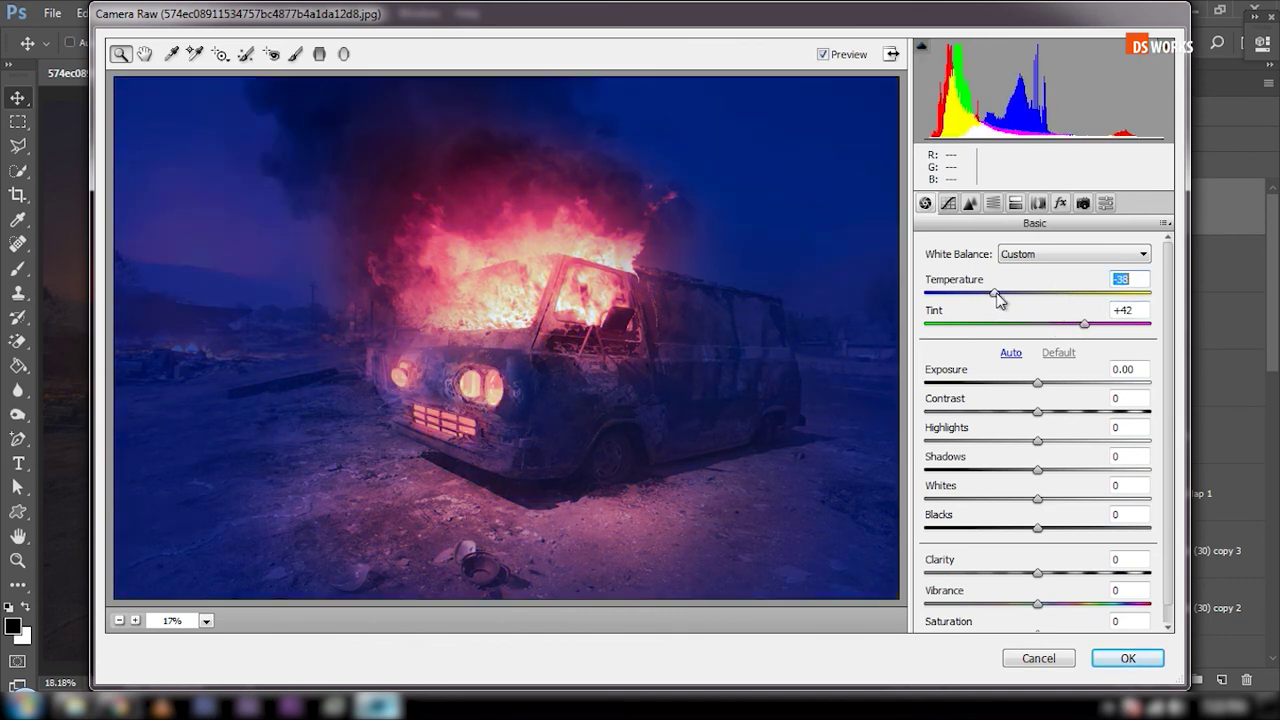
mouse_move(1087, 324)
left_mouse_down()
mouse_move(1036, 324)
mouse_move(1013, 293)
left_mouse_up()
mouse_move(1040, 382)
left_mouse_down()
mouse_move(1051, 382)
mouse_move(1020, 382)
mouse_move(1027, 413)
mouse_move(1095, 441)
left_mouse_up()
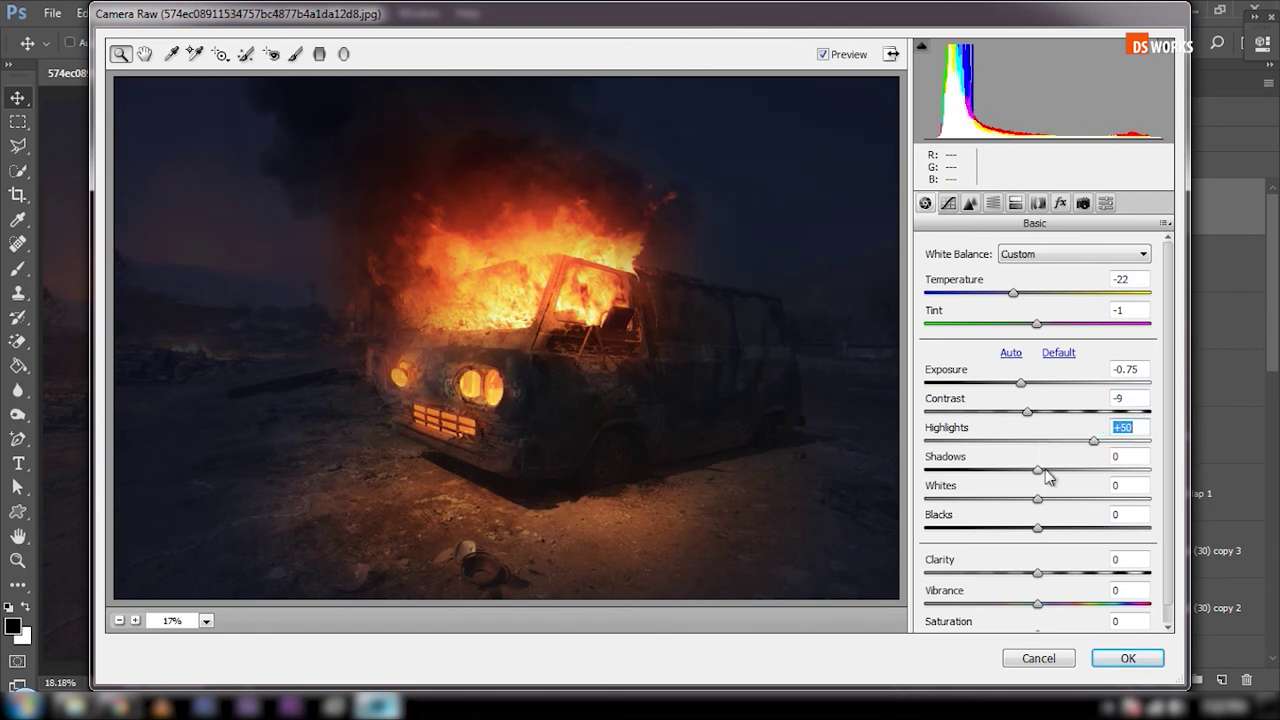
Step: Set shadows -23, blacks -17, vibrance +14 and saturation +22, then apply the grade
mouse_move(1037, 470)
left_mouse_down()
mouse_move(1012, 470)
mouse_move(1064, 500)
mouse_move(1073, 528)
mouse_move(1019, 528)
left_mouse_up()
left_click_drag(1037, 573, 1081, 574)
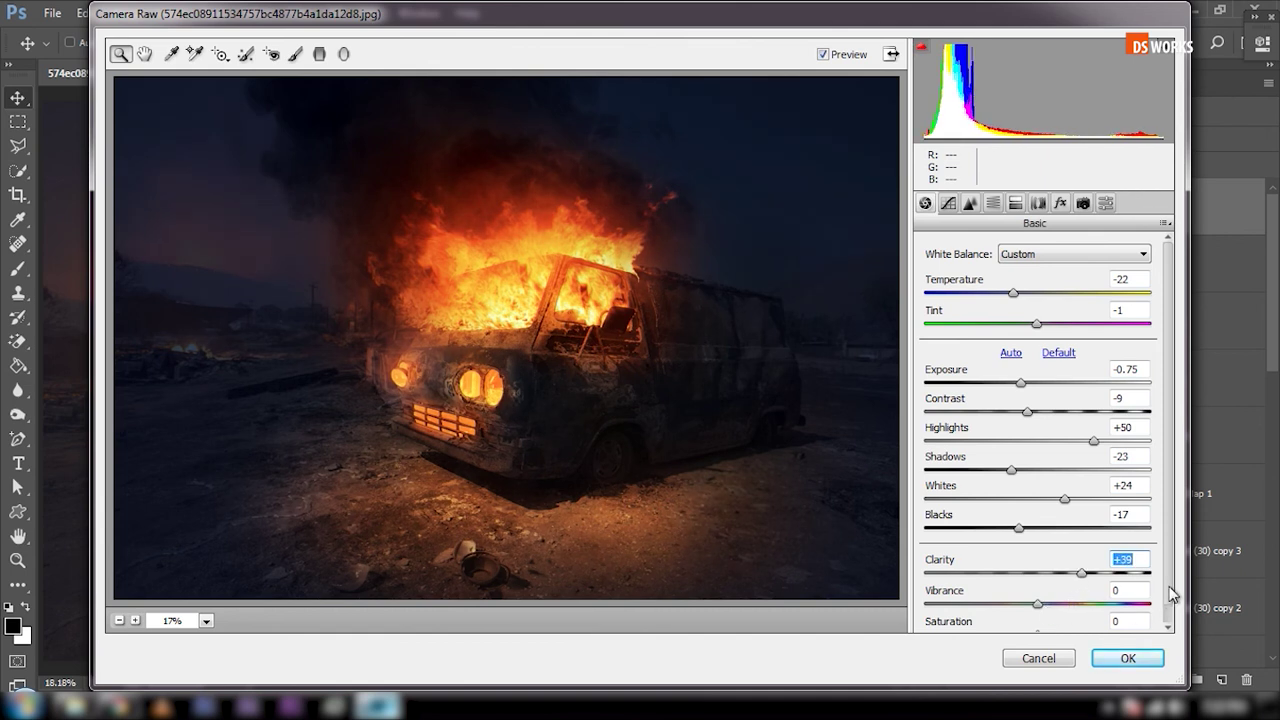
scroll(1172, 594, "down", 1)
mouse_move(1040, 586)
left_mouse_down()
mouse_move(1143, 591)
mouse_move(991, 591)
mouse_move(1160, 609)
mouse_move(1118, 618)
left_mouse_up()
left_click_drag(1020, 585, 1053, 585)
mouse_move(1114, 622)
left_mouse_down()
mouse_move(1051, 606)
mouse_move(1040, 622)
left_mouse_up()
left_click(1128, 658)
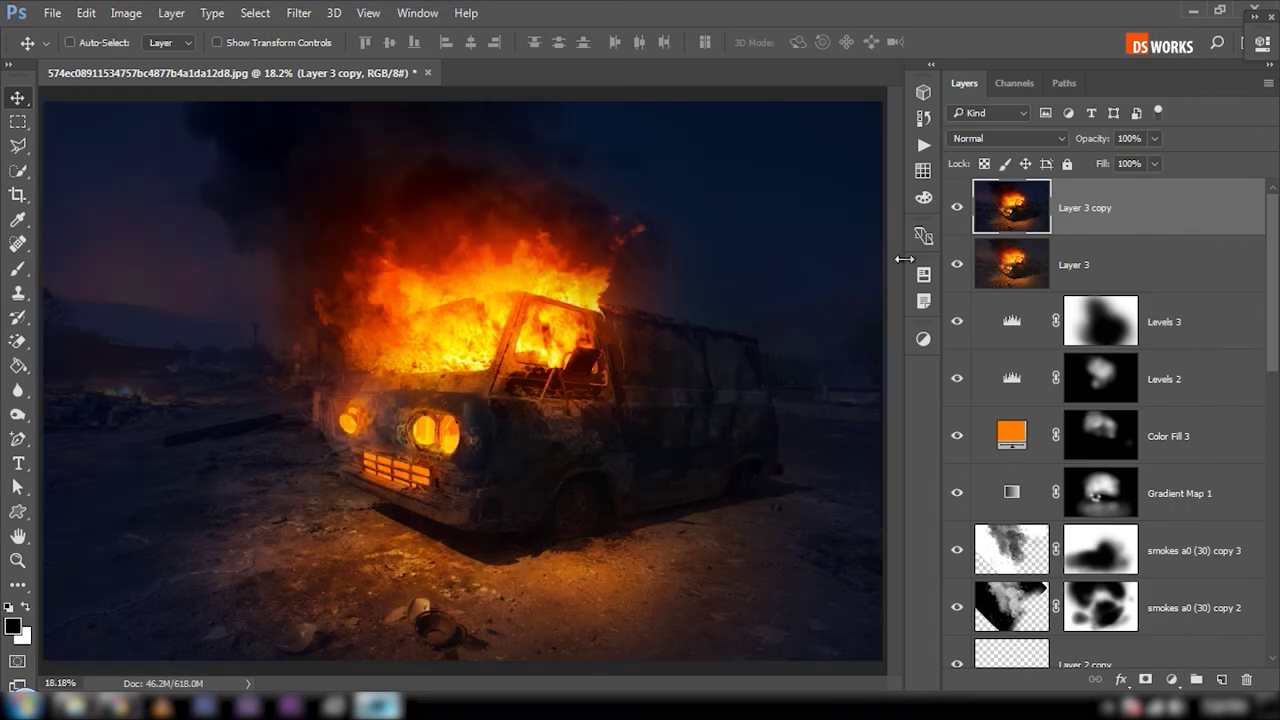